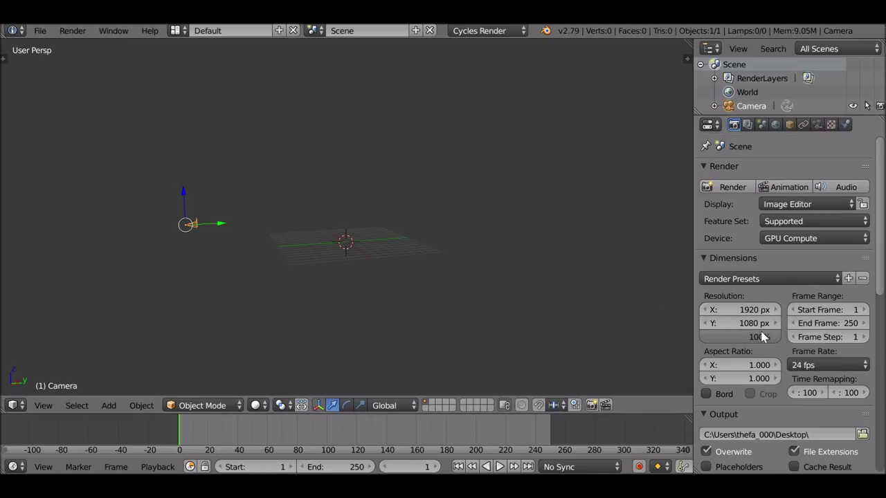
# - Switch the 3D view to the compositing Node Editor and enable Use Nodes and Backdrop
pyautogui.click(17, 405)
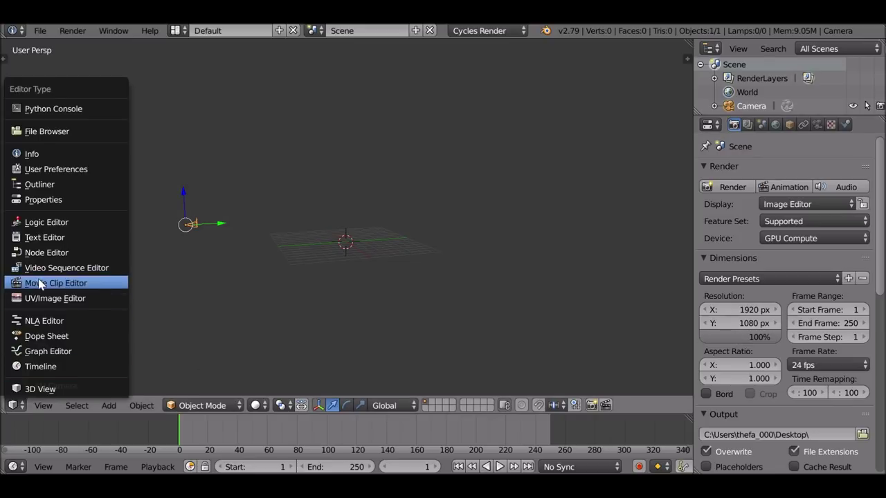
pyautogui.click(53, 253)
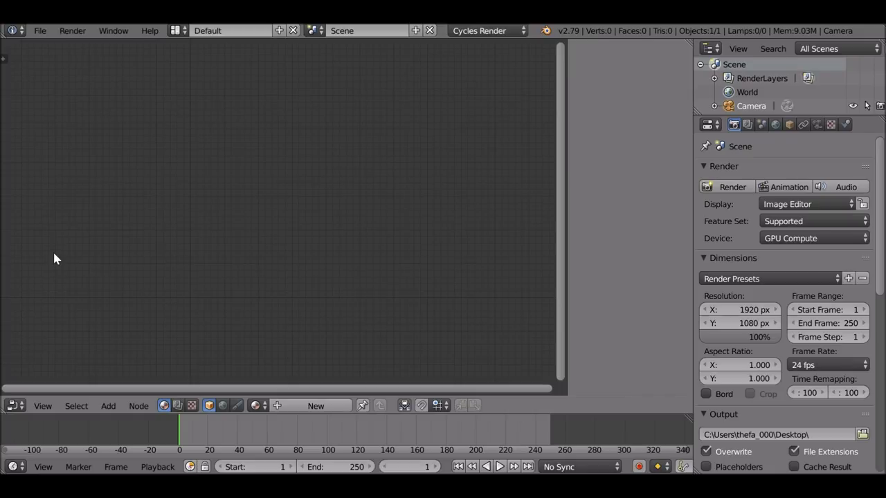
pyautogui.click(178, 405)
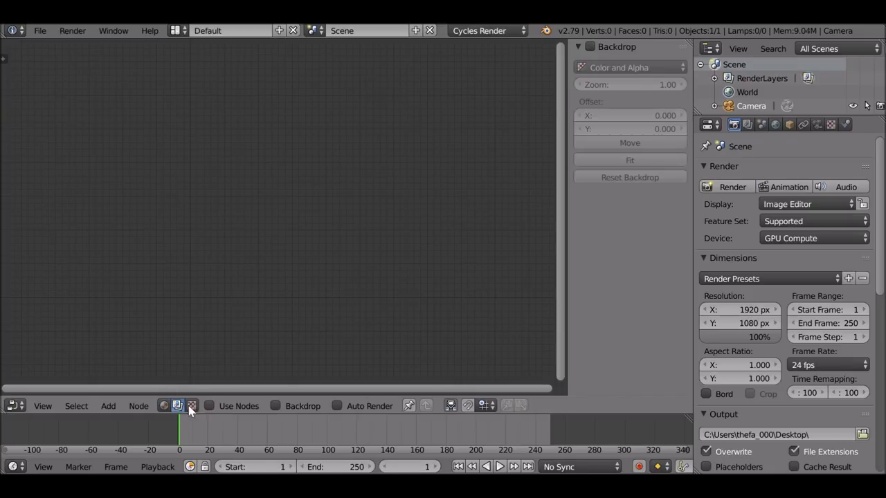
pyautogui.click(209, 406)
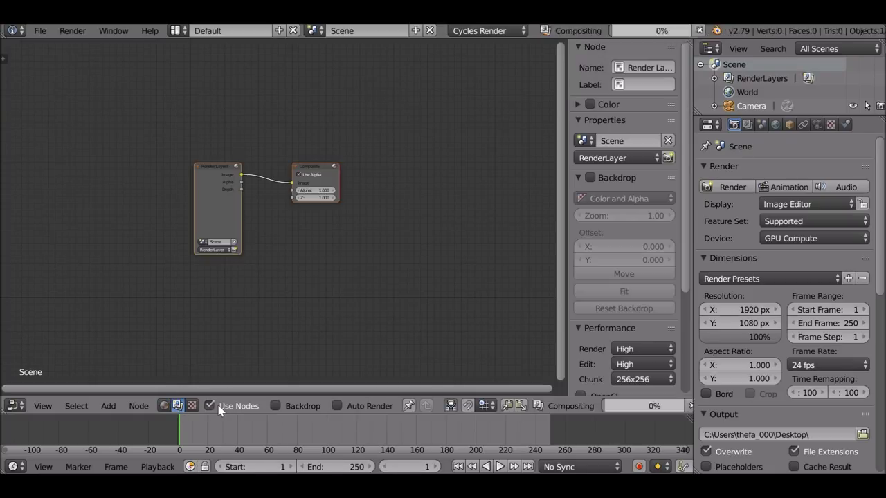
pyautogui.click(276, 406)
# - Delete the Render Layers node and move the Composite node aside to make room
pyautogui.moveTo(218, 210); pyautogui.dragTo(198, 204)
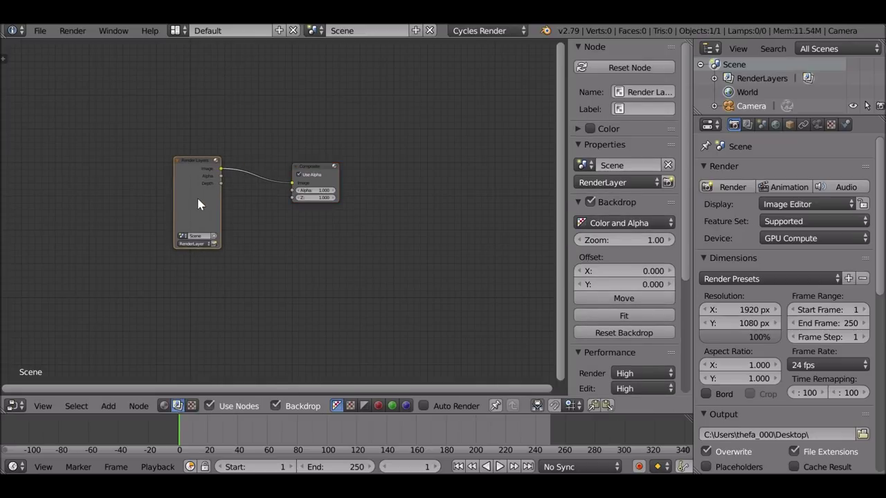
pyautogui.press('x')
pyautogui.click(311, 170)
pyautogui.moveTo(311, 170); pyautogui.dragTo(375, 167)
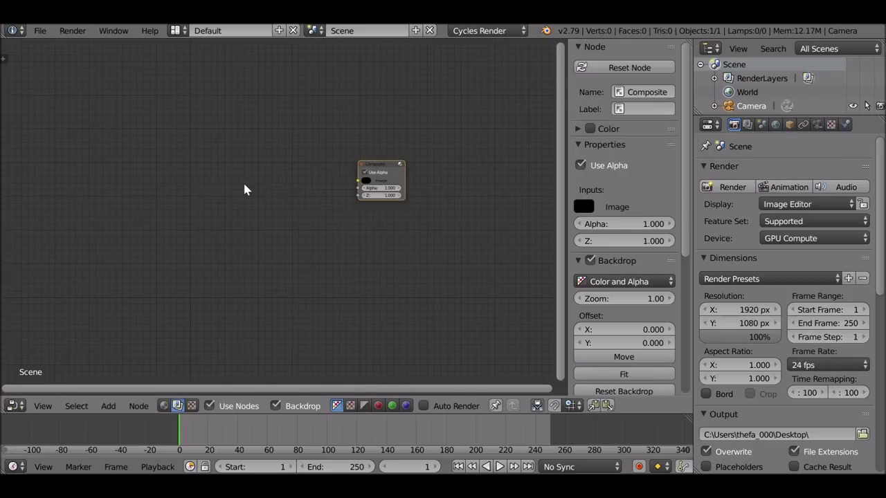
# - Add an Image input node and connect its Image output to the Composite node
pyautogui.hotkey('shift', 'a')
pyautogui.moveTo(217, 199)
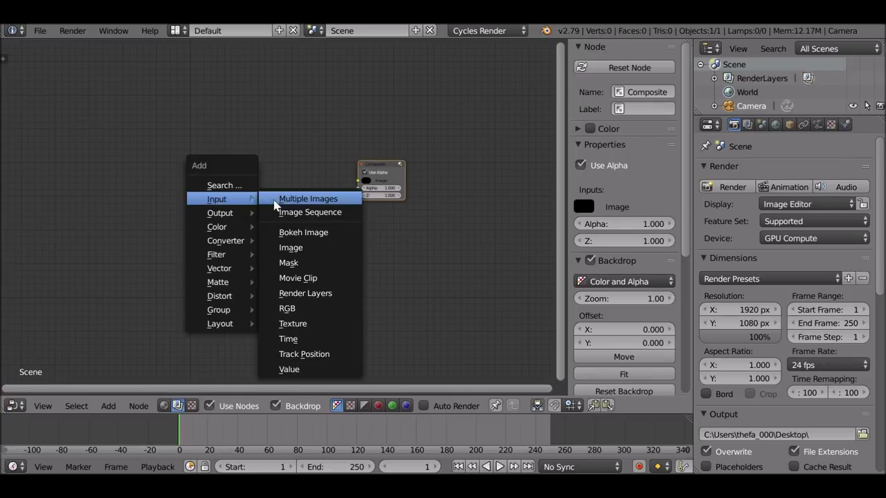
pyautogui.click(304, 247)
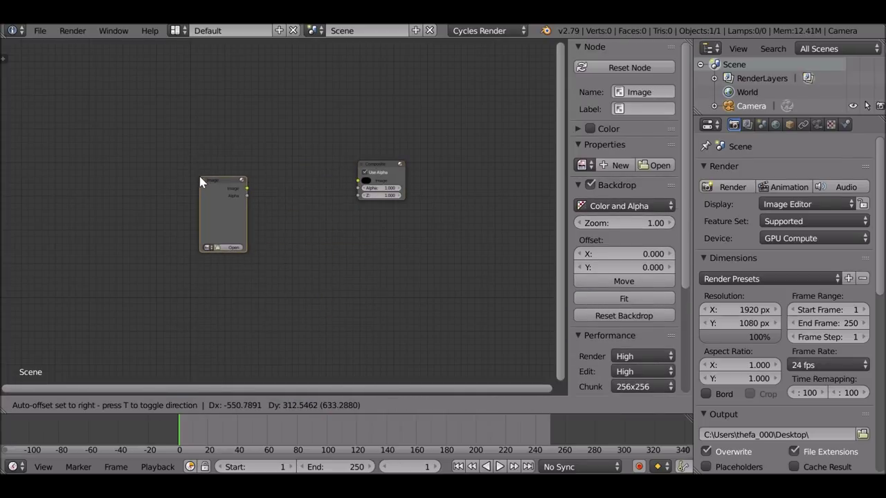
pyautogui.click(199, 181)
pyautogui.moveTo(247, 187); pyautogui.dragTo(250, 193)
pyautogui.moveTo(353, 194); pyautogui.dragTo(357, 181)
pyautogui.moveTo(212, 198); pyautogui.dragTo(210, 183)
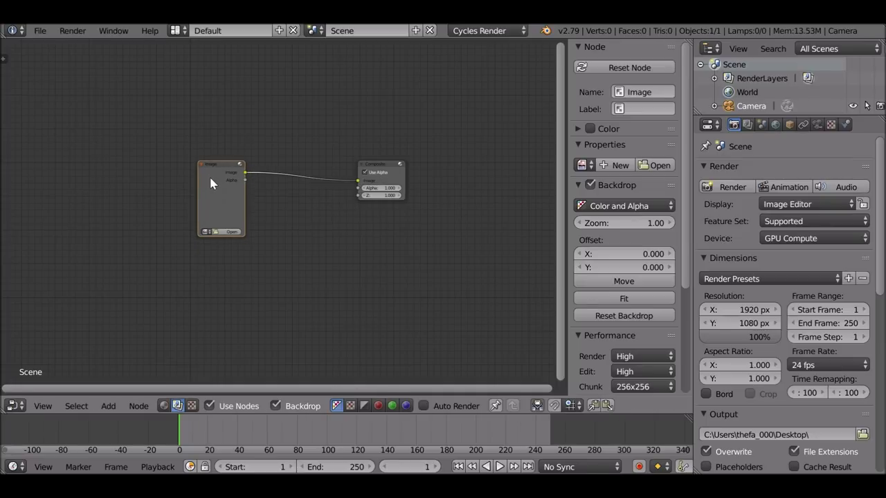
# - Add a Viewer node above the Composite node and connect the Image node's output to it
pyautogui.hotkey('shift', 'a')
pyautogui.moveTo(197, 193)
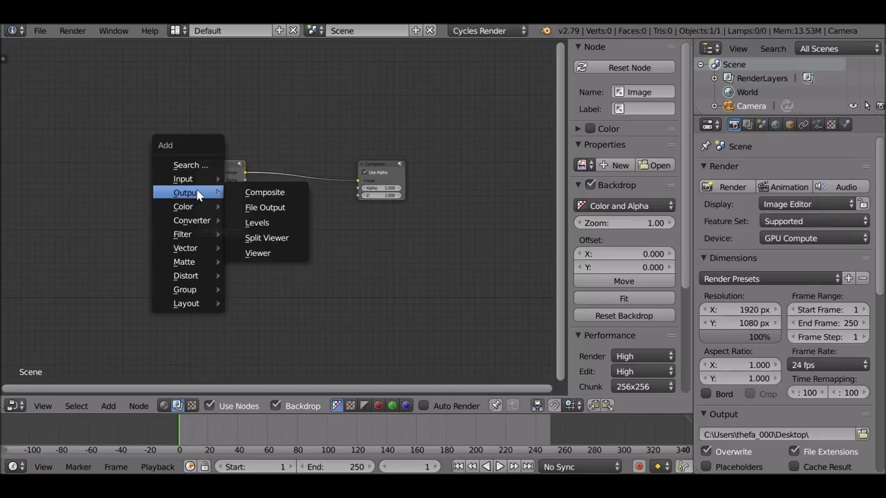
pyautogui.click(258, 252)
pyautogui.click(353, 110)
pyautogui.moveTo(245, 172); pyautogui.dragTo(352, 125)
pyautogui.moveTo(229, 197); pyautogui.dragTo(164, 184)
# - Load BG.jpg from the MattePaintingSkyfort folder into the Image node
pyautogui.click(173, 220)
pyautogui.click(47, 197)
pyautogui.scroll(-8, 46, 161)
pyautogui.click(69, 191)
pyautogui.click(231, 155)
pyautogui.click(854, 67)
# - Set the backdrop zoom to 0.56 and move the BG.jpg Image node farther from the output nodes
pyautogui.moveTo(624, 339); pyautogui.dragTo(594, 340)
pyautogui.moveTo(277, 187); pyautogui.dragTo(415, 217, button='middle')
pyautogui.moveTo(294, 183); pyautogui.dragTo(51, 152)
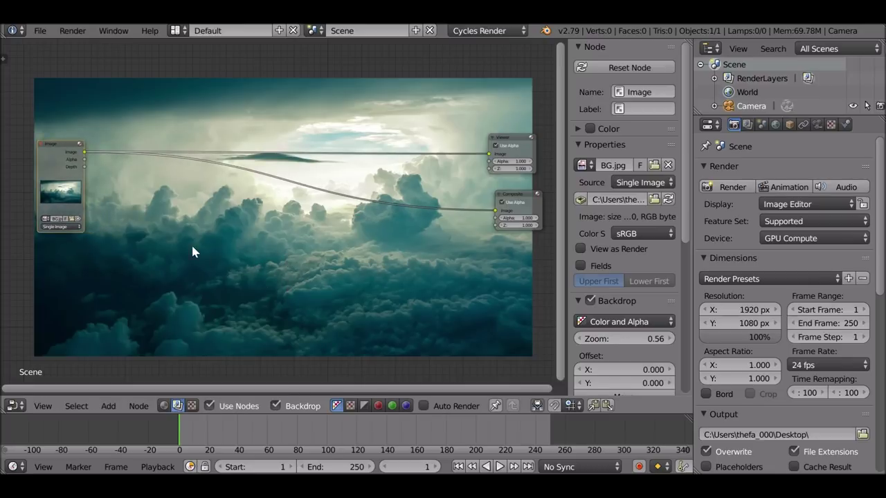
pyautogui.moveTo(47, 152); pyautogui.dragTo(40, 153)
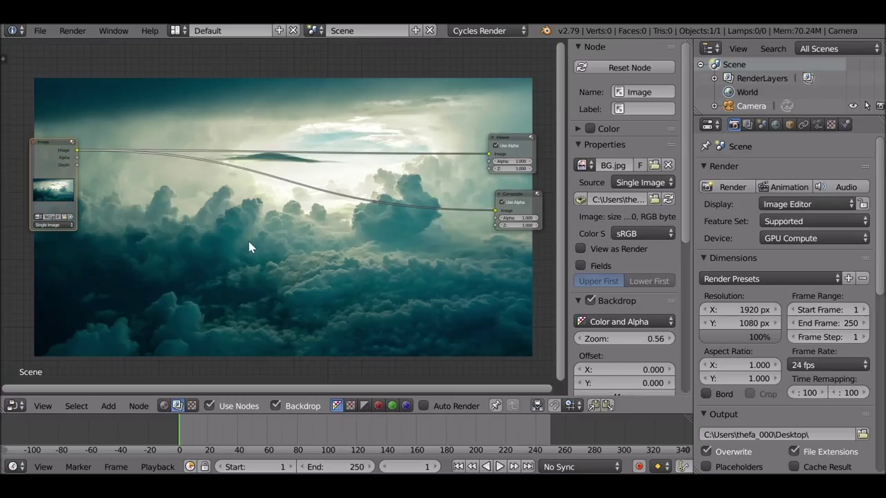
# - Insert an Alpha Over node between the background Image node and the Composite node, and route its output to the Viewer too
pyautogui.hotkey('shift', 'a')
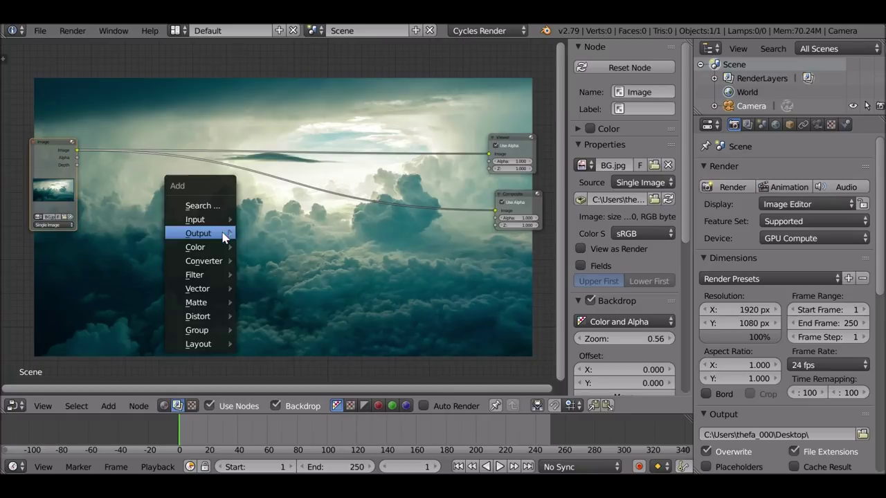
pyautogui.moveTo(207, 250)
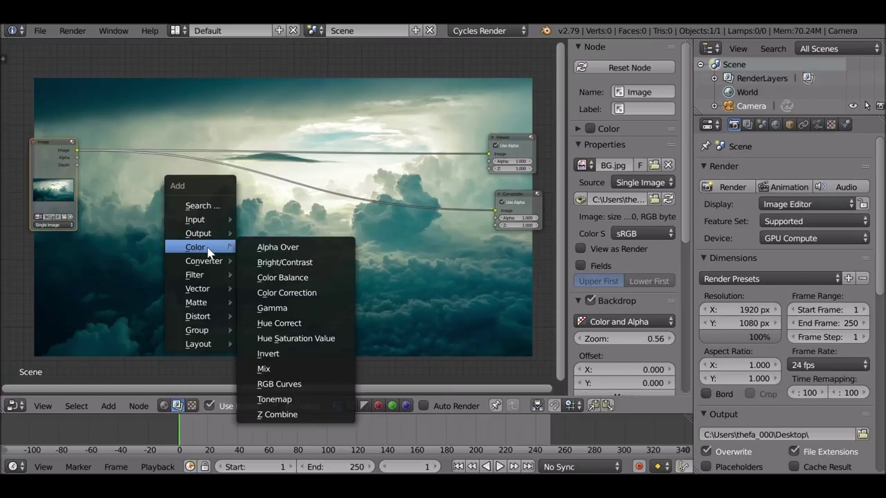
pyautogui.click(270, 247)
pyautogui.click(256, 165)
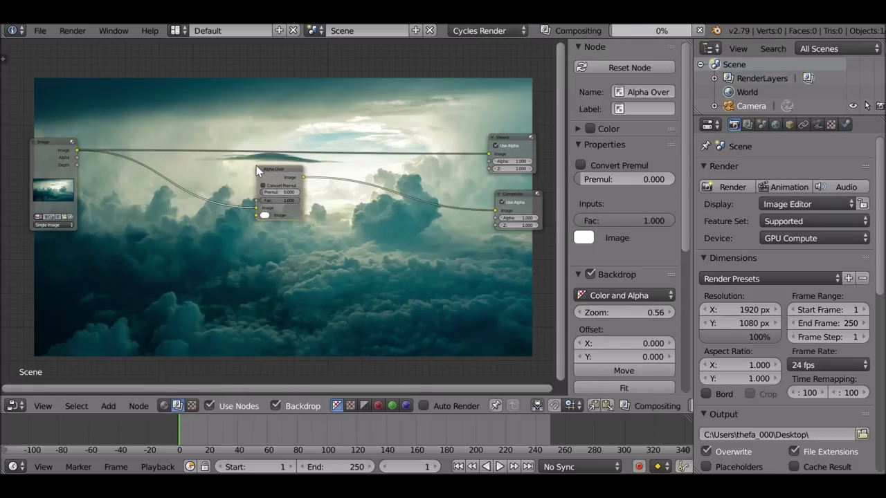
pyautogui.keyDown('ctrl'); pyautogui.keyDown('shift'); pyautogui.click(284, 175); pyautogui.keyUp('shift'); pyautogui.keyUp('ctrl')
pyautogui.moveTo(286, 175); pyautogui.dragTo(280, 156)
pyautogui.click(271, 161)
# - Duplicate the background Image node and load Castle3.png into the copy
pyautogui.hotkey('shift', 'a')
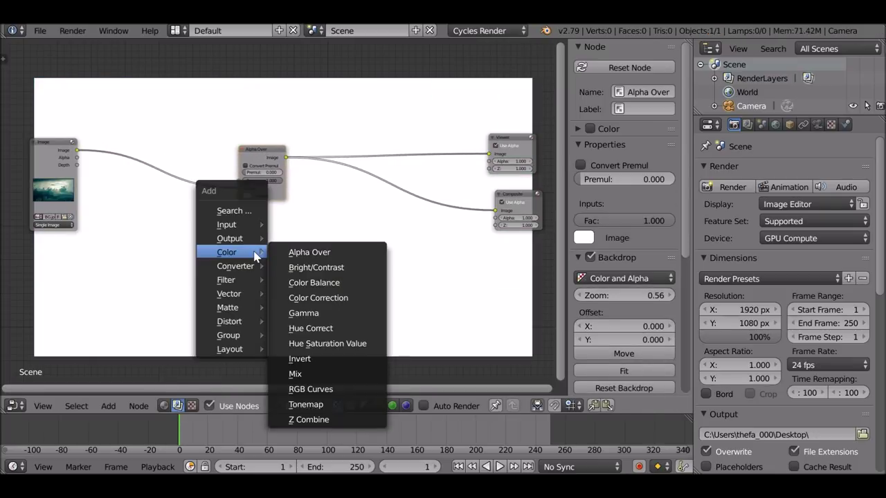
pyautogui.moveTo(55, 160); pyautogui.dragTo(61, 166)
pyautogui.hotkey('shift', 'd')
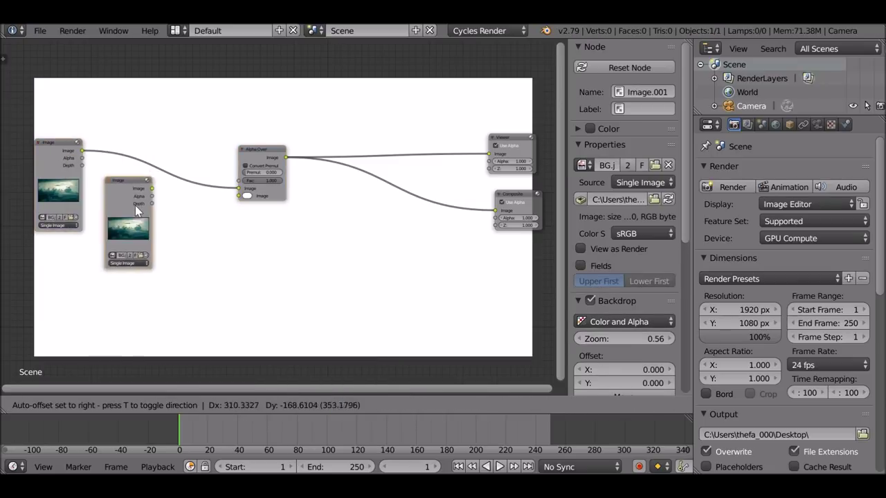
pyautogui.click(139, 239)
pyautogui.scroll(2, 175, 236)
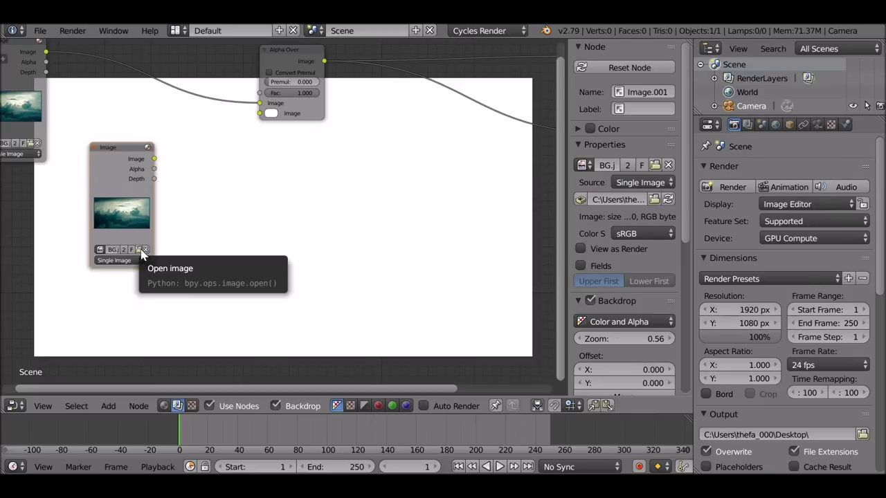
pyautogui.click(141, 251)
pyautogui.click(236, 196)
pyautogui.click(856, 67)
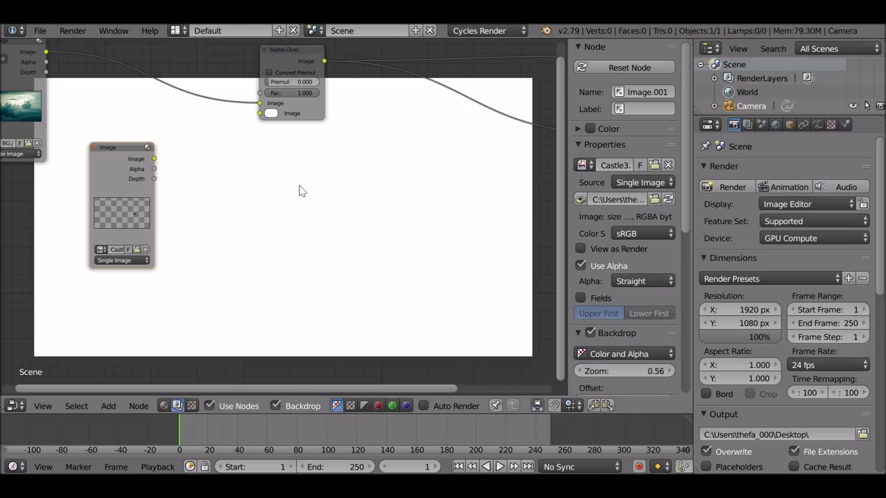
# - Connect the Castle3.png node's Image output to the second Image input of the Alpha Over node
pyautogui.moveTo(131, 195); pyautogui.dragTo(150, 196)
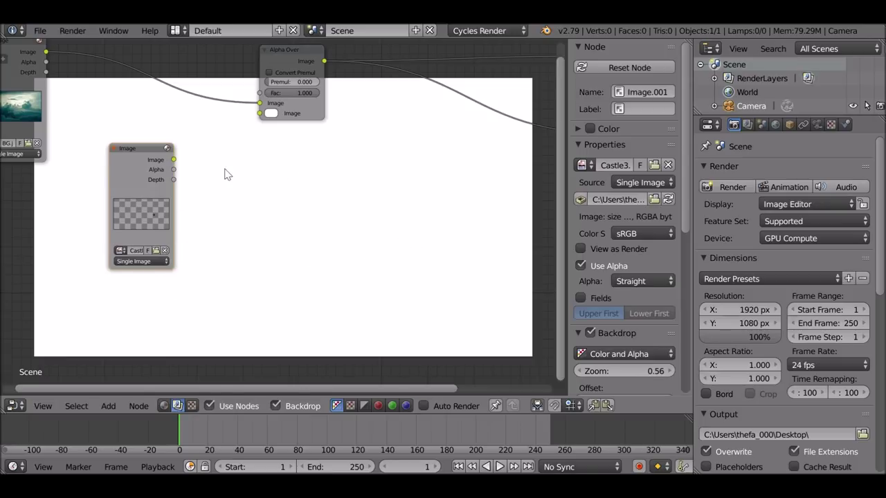
pyautogui.scroll(-1, 276, 172)
pyautogui.moveTo(170, 185); pyautogui.dragTo(262, 111)
pyautogui.scroll(1, 211, 173)
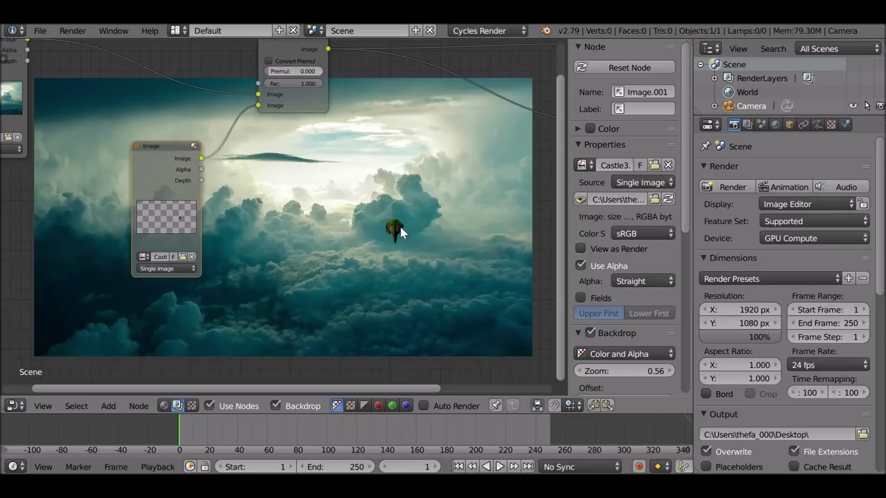
# - Reposition the Castle3.png Image node and the Alpha Over node to free space before the output nodes
pyautogui.scroll(-1, 231, 197)
pyautogui.scroll(-1, 231, 197)
pyautogui.moveTo(175, 186); pyautogui.dragTo(162, 212)
pyautogui.moveTo(425, 244); pyautogui.dragTo(389, 246, button='middle')
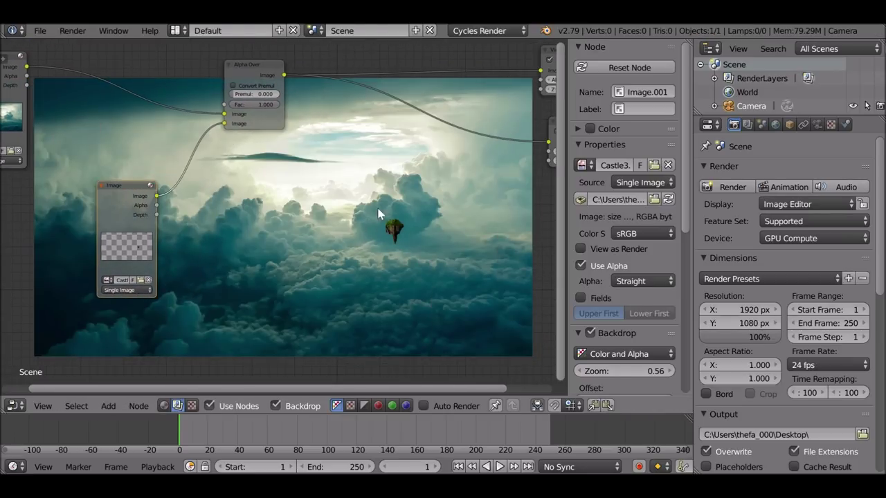
pyautogui.moveTo(316, 192); pyautogui.dragTo(280, 215, button='middle')
pyautogui.moveTo(235, 100); pyautogui.dragTo(206, 133)
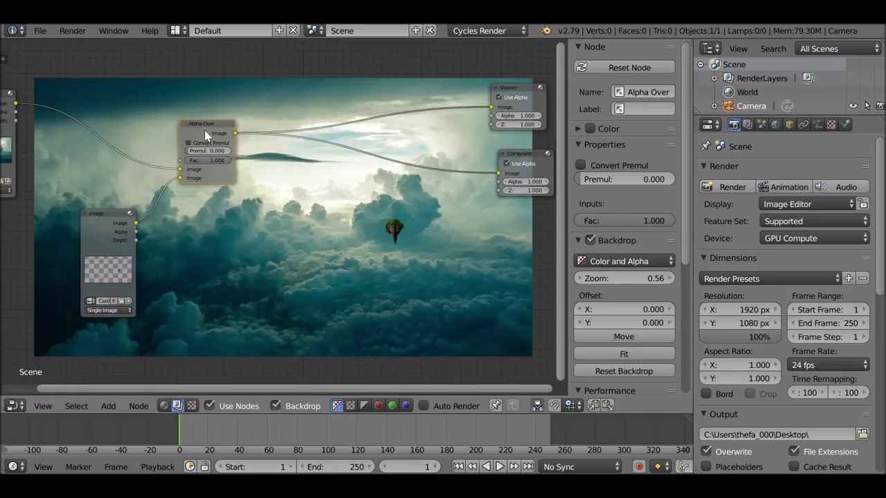
# - Duplicate the Alpha Over and castle Image nodes together, and chain the copied Alpha Over between the first one and both outputs
pyautogui.click(109, 225)
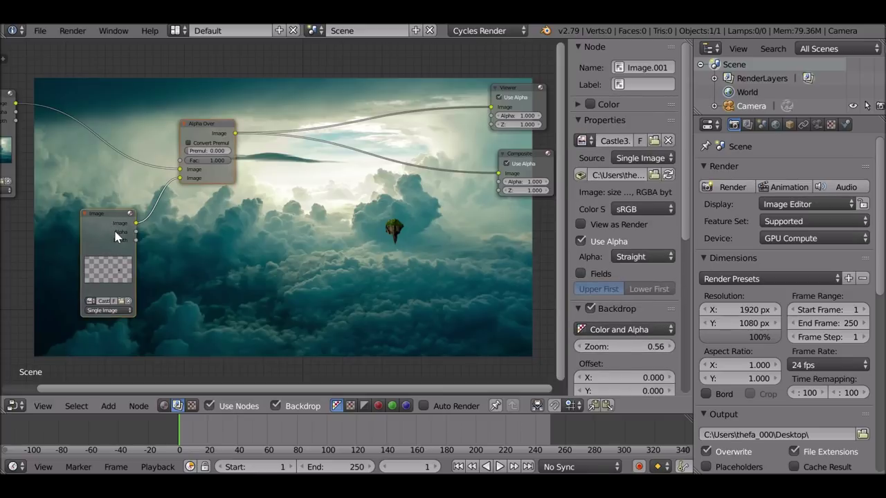
pyautogui.hotkey('shift', 'd')
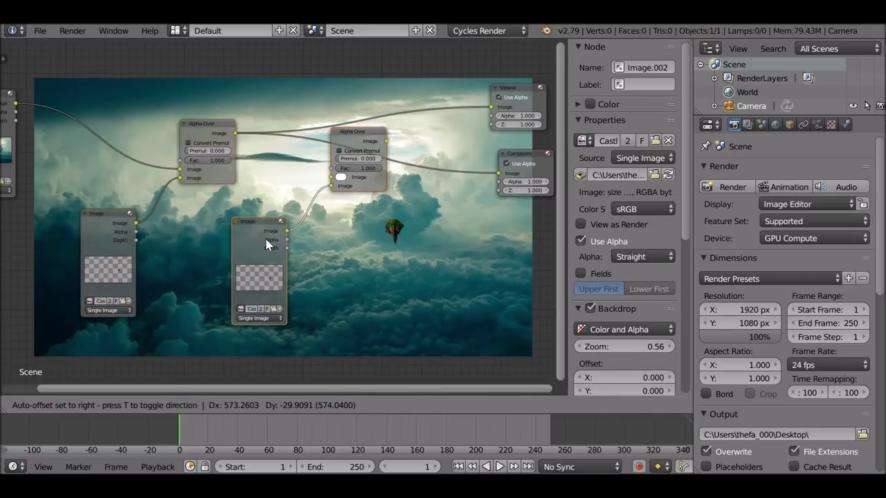
pyautogui.click(267, 239)
pyautogui.moveTo(234, 133); pyautogui.dragTo(332, 177)
pyautogui.moveTo(387, 142); pyautogui.dragTo(494, 108)
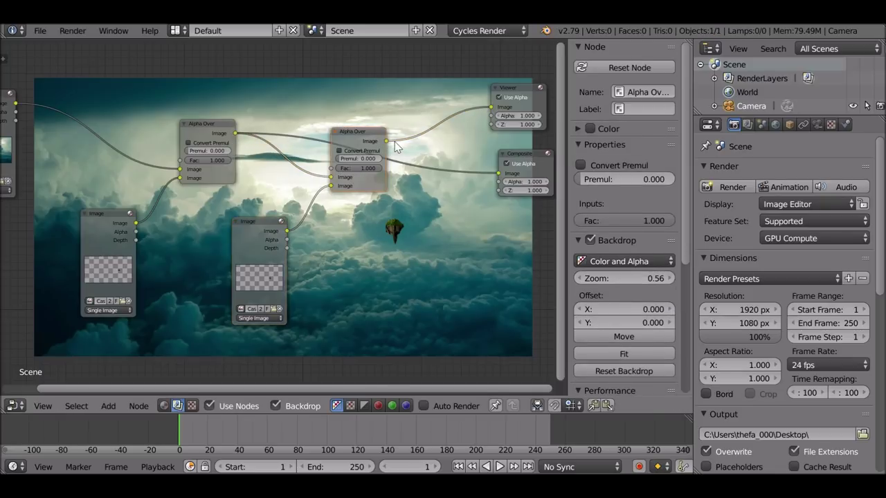
pyautogui.moveTo(389, 143); pyautogui.dragTo(498, 173)
pyautogui.moveTo(388, 225); pyautogui.dragTo(418, 198, button='middle')
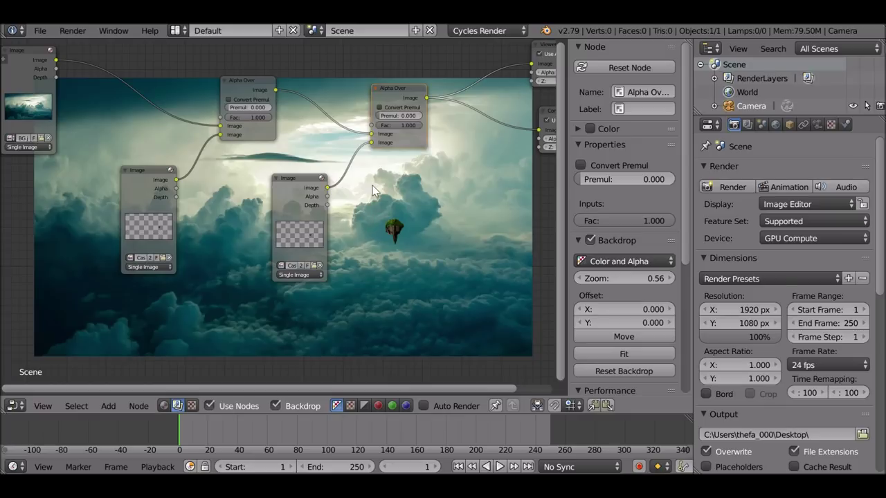
# - Save the project in the Blends folder under the name temp
pyautogui.hotkey('ctrl', 'shift', 's')
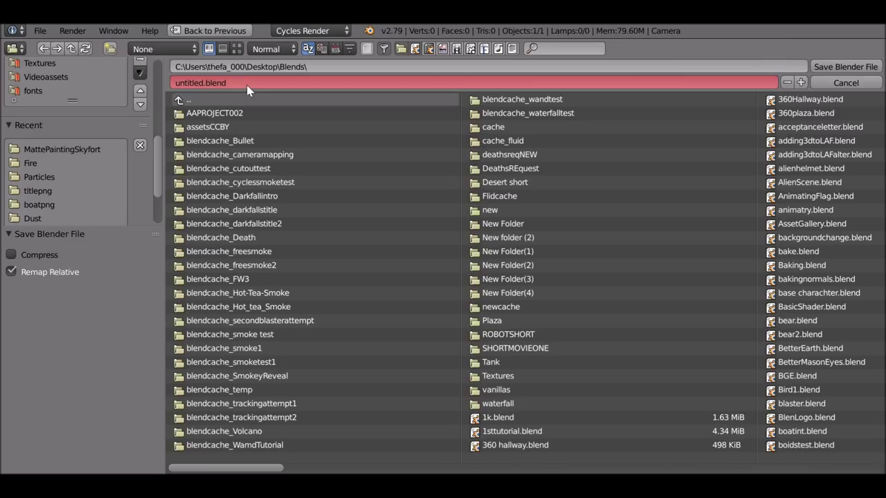
pyautogui.write('temp')
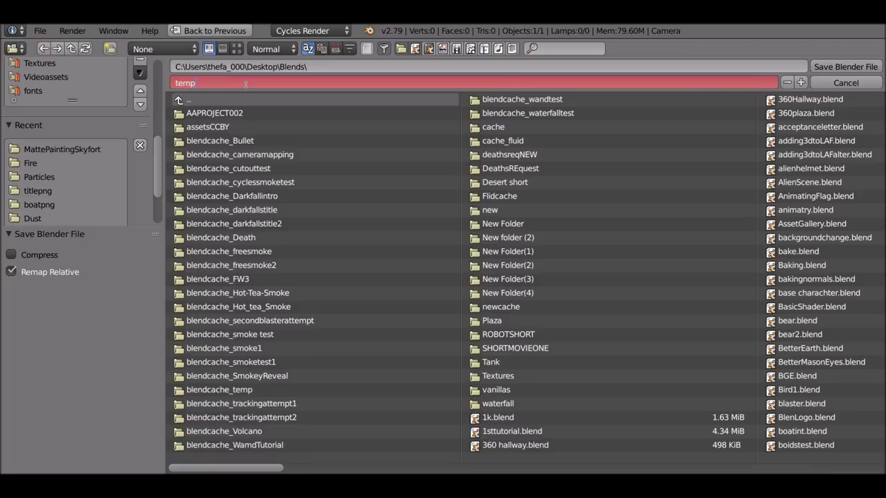
pyautogui.press('Return')
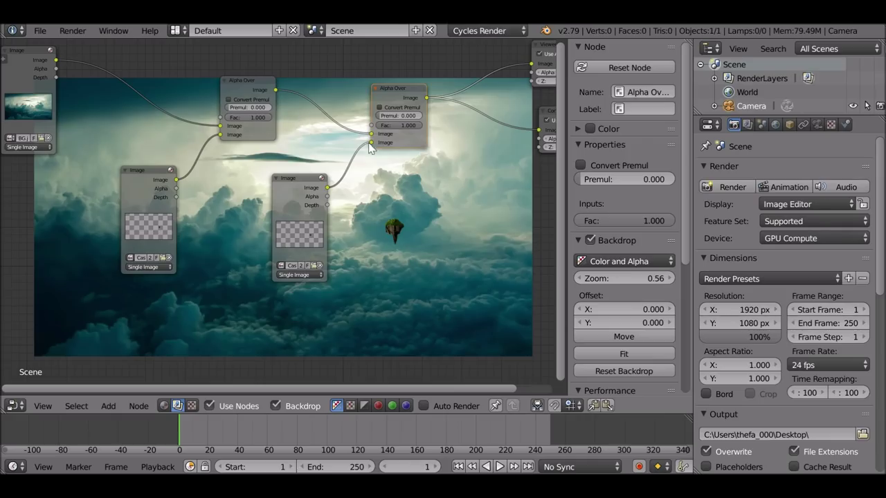
# - Replace the image in the duplicated castle Image node with Castle2.png
pyautogui.moveTo(310, 196); pyautogui.dragTo(293, 165, button='middle')
pyautogui.scroll(2, 299, 182)
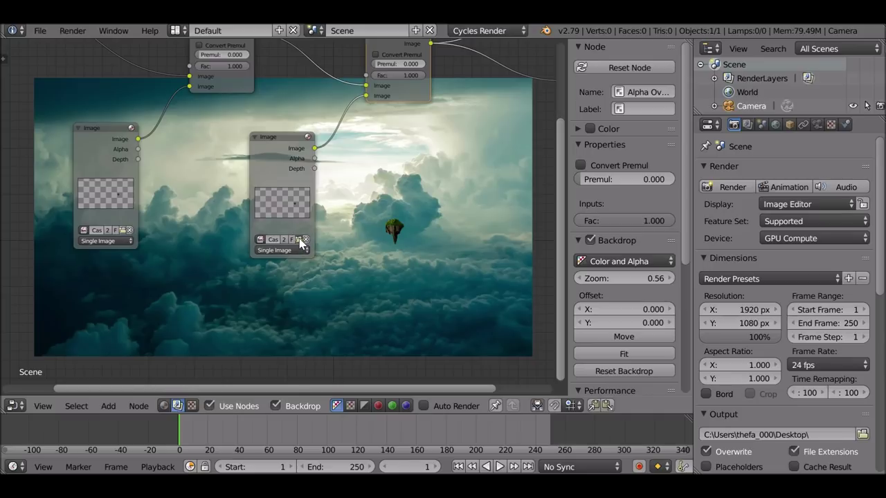
pyautogui.click(300, 240)
pyautogui.click(207, 182)
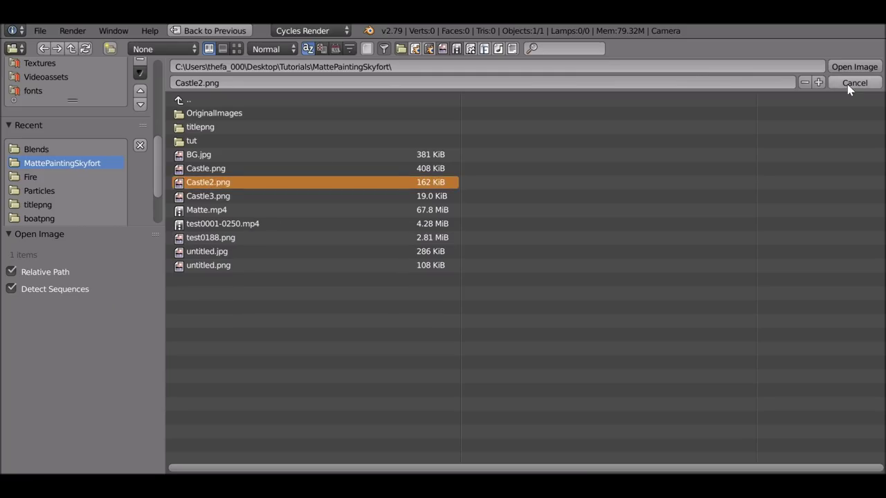
pyautogui.click(856, 67)
# - Move the Viewer and Composite nodes together farther away from the second Alpha Over node
pyautogui.moveTo(388, 227); pyautogui.dragTo(319, 260, button='middle')
pyautogui.scroll(-3, 333, 239)
pyautogui.moveTo(431, 137); pyautogui.dragTo(320, 175, button='middle')
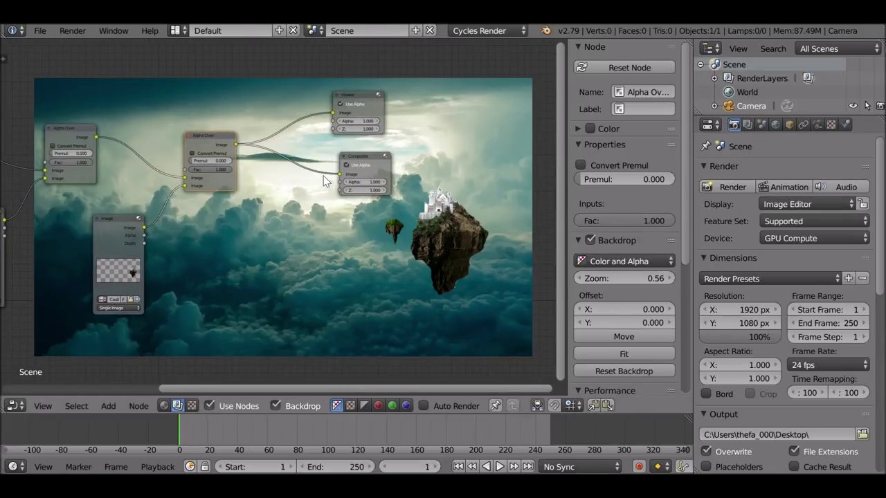
pyautogui.press('a')
pyautogui.press('b')
pyautogui.moveTo(323, 70); pyautogui.dragTo(467, 263)
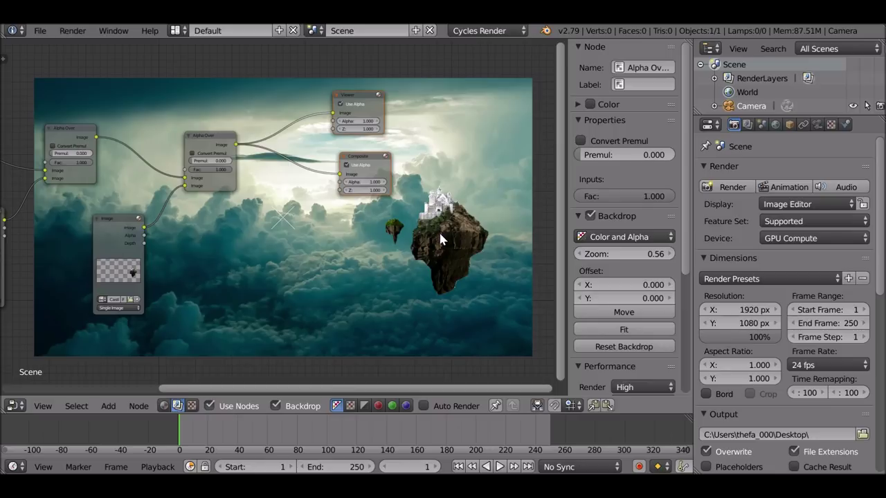
pyautogui.press('g')
# - Duplicate the second Alpha Over and its castle Image node together, and chain the copied Alpha Over before the Viewer and Composite outputs
pyautogui.click(103, 227)
pyautogui.click(213, 142)
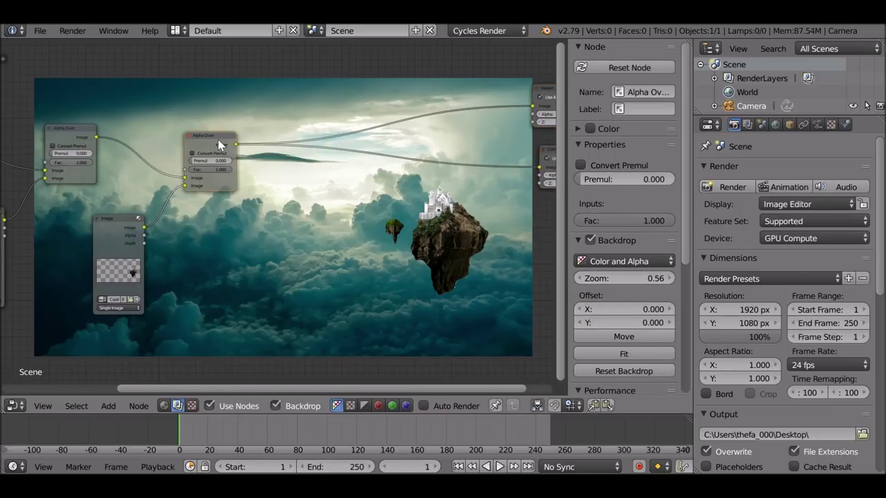
pyautogui.click(126, 228)
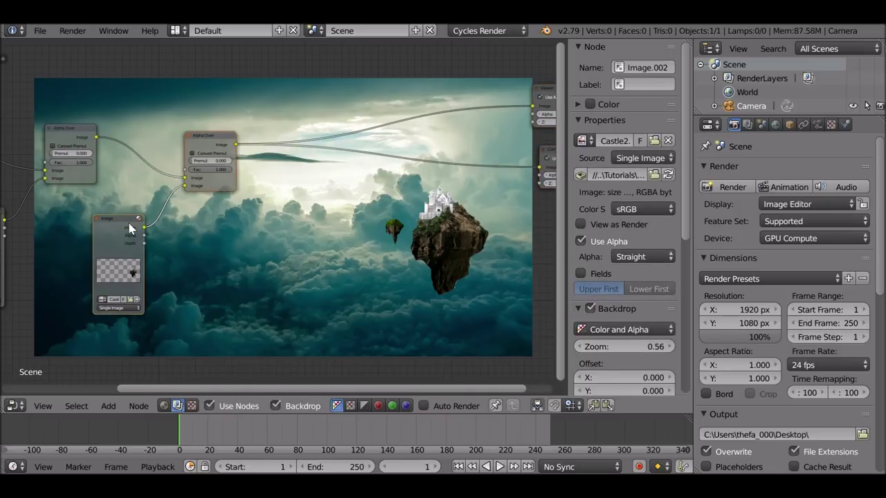
pyautogui.hotkey('shift', 'd')
pyautogui.click(291, 232)
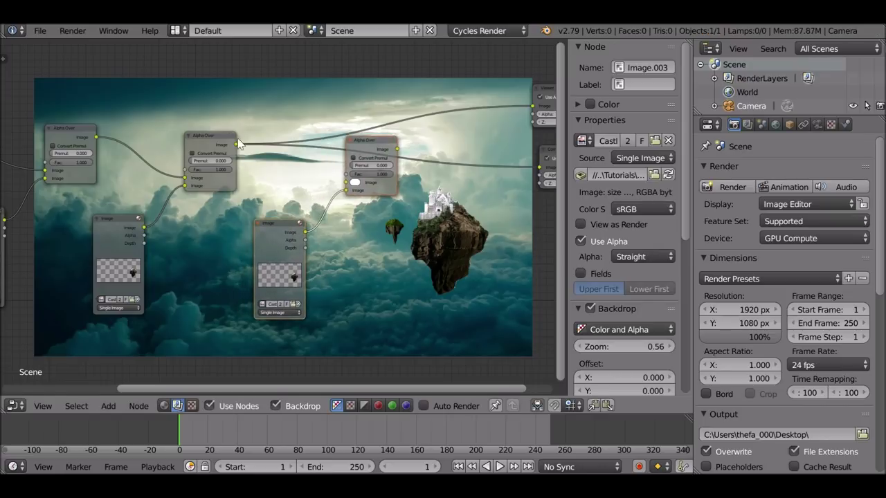
pyautogui.moveTo(236, 144); pyautogui.dragTo(346, 182)
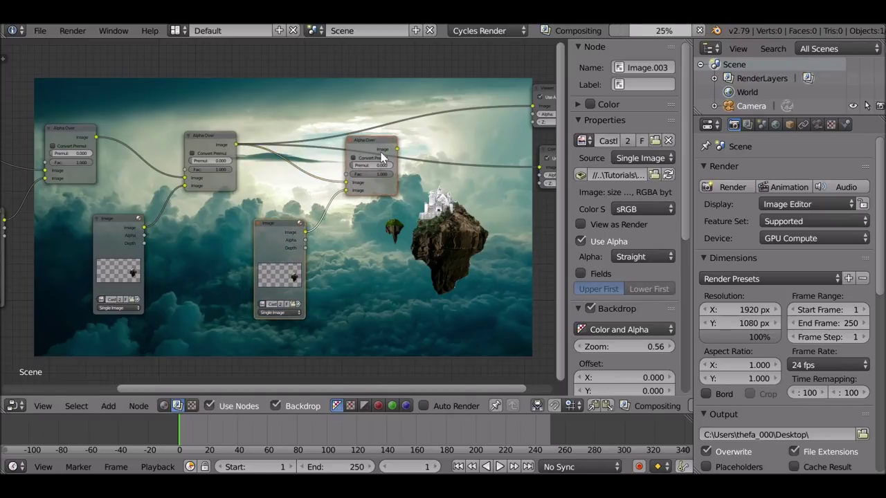
pyautogui.moveTo(397, 149); pyautogui.dragTo(539, 166)
# - Replace the image in the newly duplicated Image node with Castle.png
pyautogui.moveTo(386, 206); pyautogui.dragTo(386, 154, button='middle')
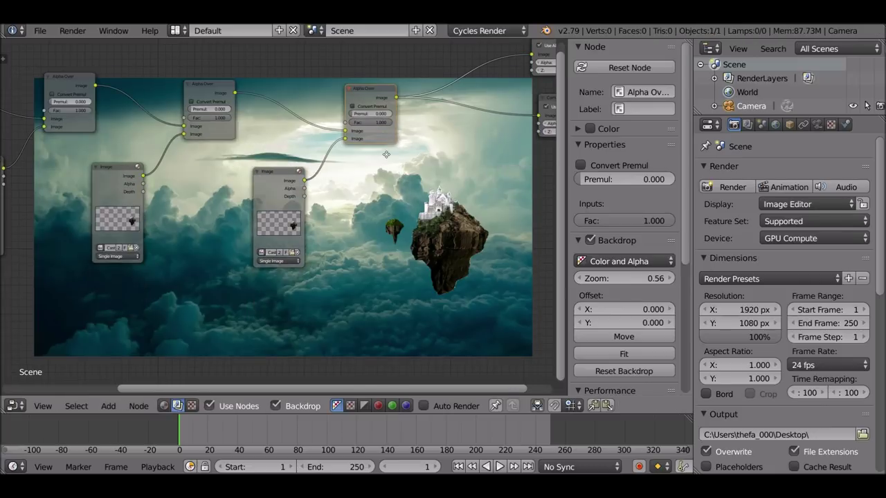
pyautogui.click(294, 252)
pyautogui.click(227, 170)
pyautogui.click(850, 68)
pyautogui.moveTo(348, 191); pyautogui.dragTo(380, 195, button='middle')
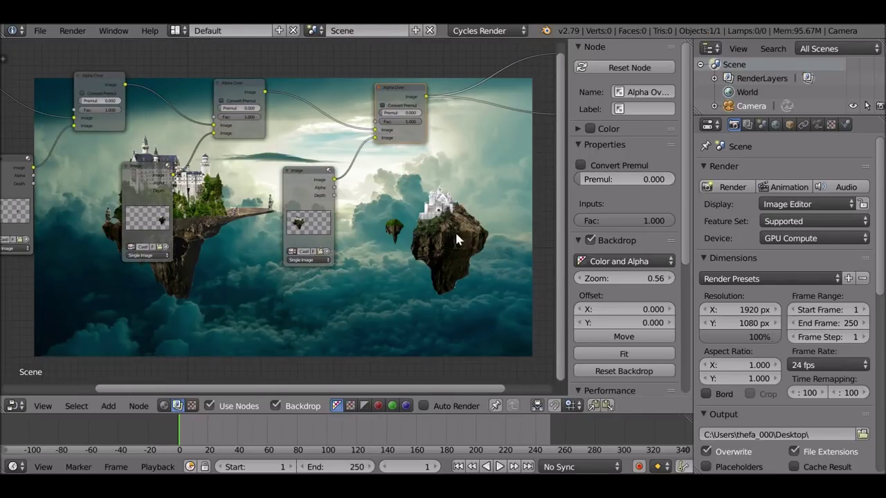
# - Enable Convert Premul on all three Alpha Over nodes
pyautogui.scroll(2, 455, 234)
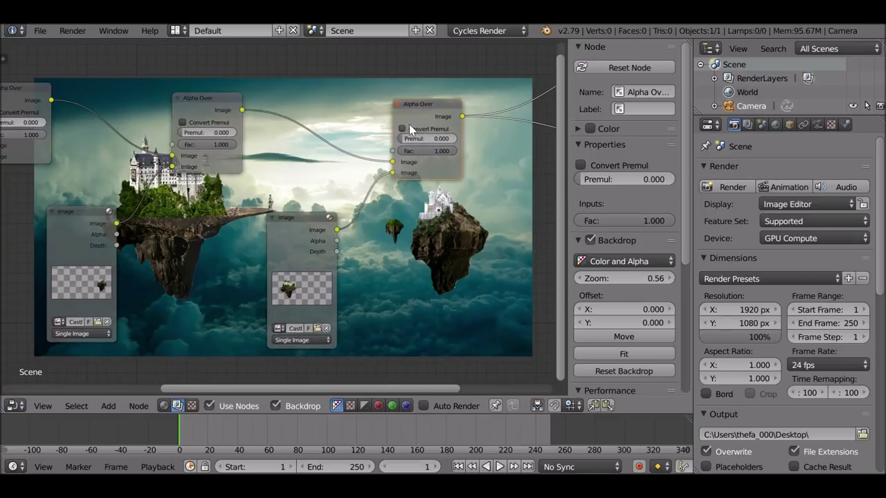
pyautogui.click(407, 127)
pyautogui.click(193, 122)
pyautogui.moveTo(82, 113); pyautogui.dragTo(190, 144, button='middle')
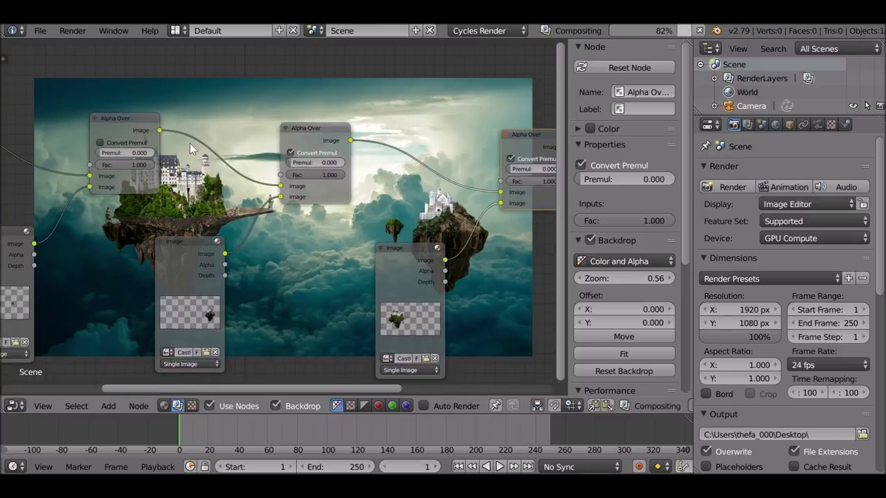
pyautogui.click(130, 143)
# - Examine the layered castle islands in the backdrop and the chain of Image and Alpha Over nodes that builds them
pyautogui.moveTo(538, 341); pyautogui.dragTo(466, 213, button='middle')
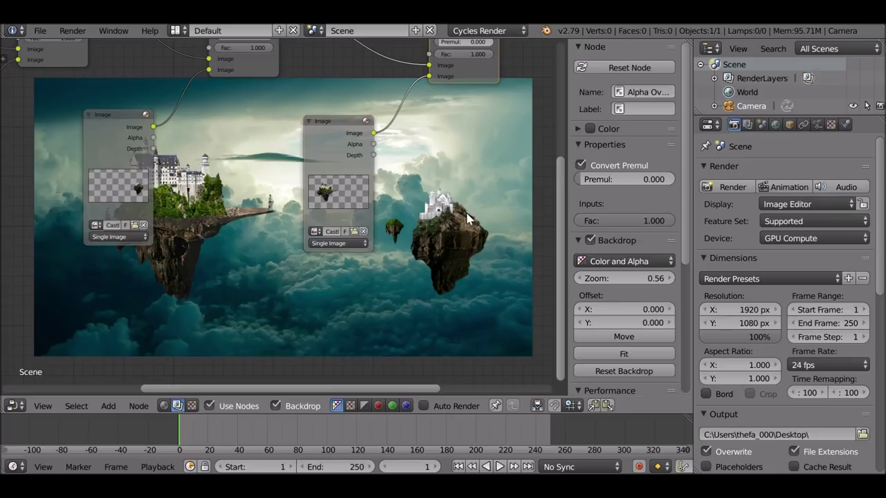
pyautogui.scroll(-6, 420, 268)
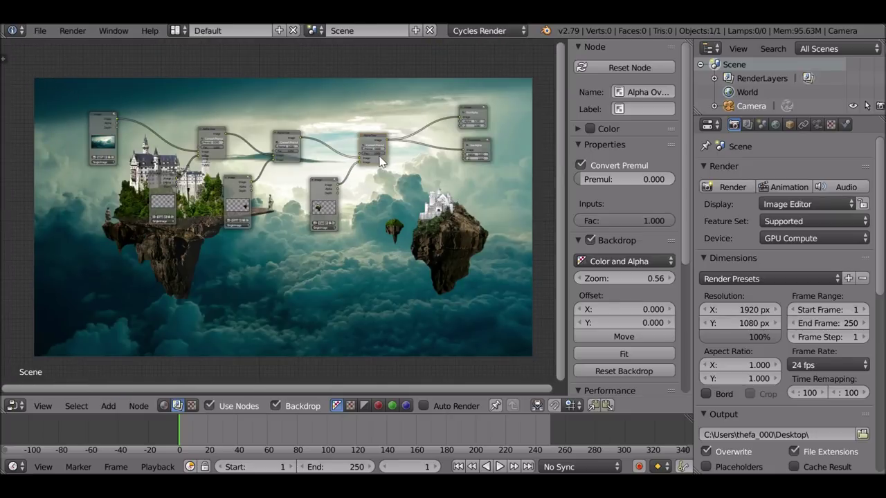
pyautogui.moveTo(328, 165); pyautogui.dragTo(313, 98, button='middle')
pyautogui.scroll(3, 306, 171)
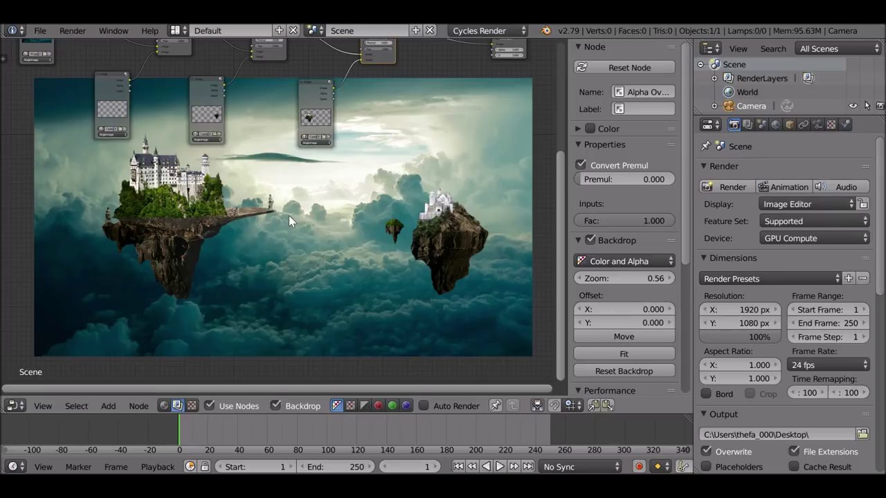
pyautogui.scroll(-2, 329, 172)
pyautogui.moveTo(247, 97); pyautogui.dragTo(198, 152, button='middle')
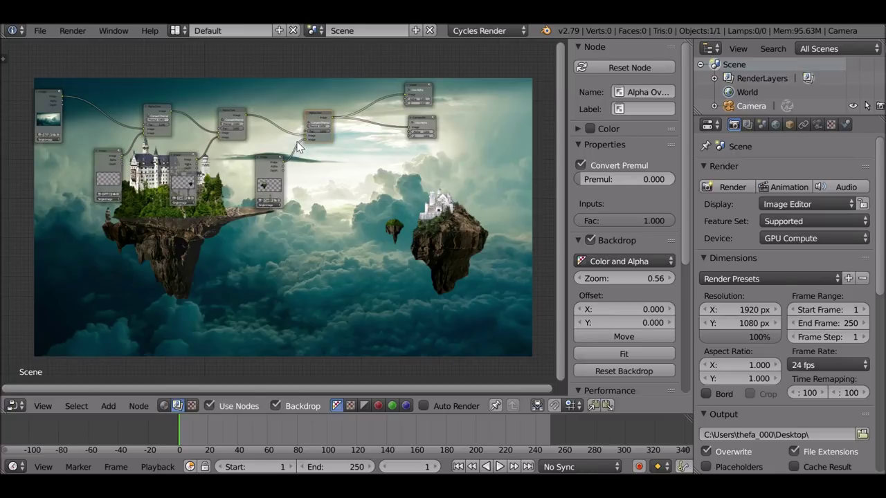
pyautogui.moveTo(395, 148); pyautogui.dragTo(438, 163, button='middle')
pyautogui.scroll(1, 359, 163)
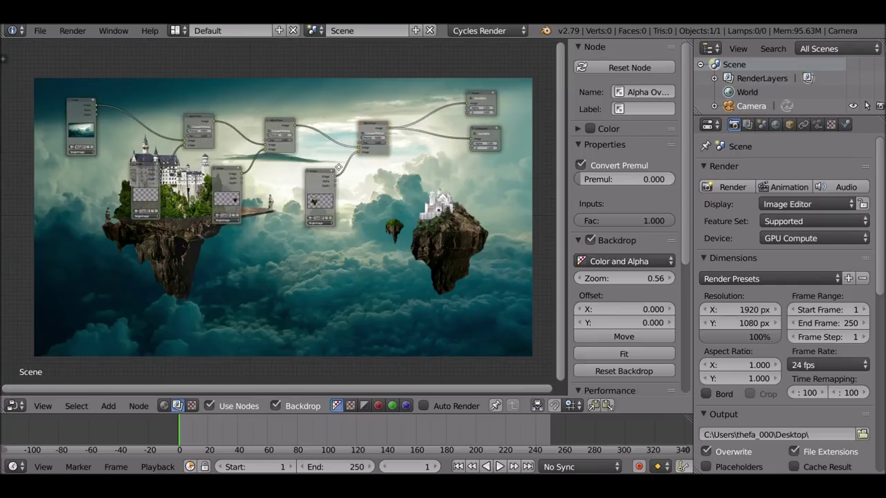
# - Join the Castle3 Image node and the first Alpha Over node in a frame
pyautogui.moveTo(338, 164); pyautogui.dragTo(470, 174, button='middle')
pyautogui.scroll(2, 367, 164)
pyautogui.moveTo(278, 171); pyautogui.dragTo(272, 174)
pyautogui.keyDown('shift'); pyautogui.click(331, 115); pyautogui.keyUp('shift')
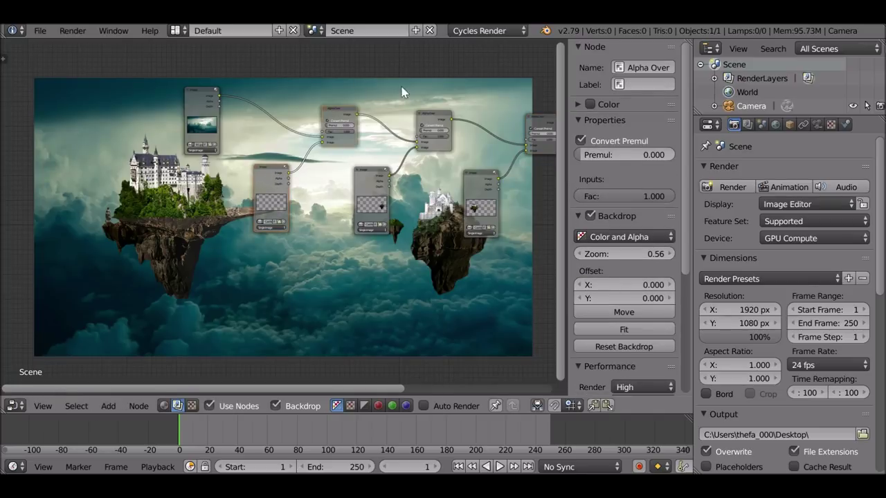
pyautogui.click(326, 146)
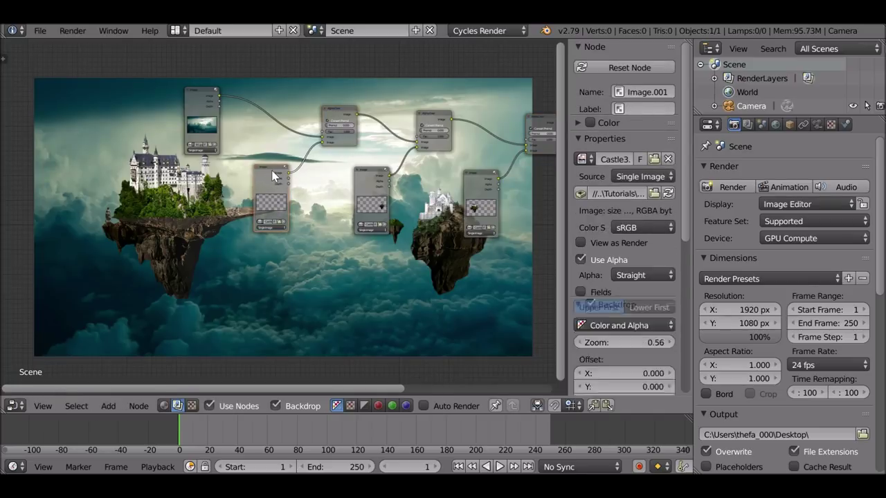
pyautogui.click(338, 109)
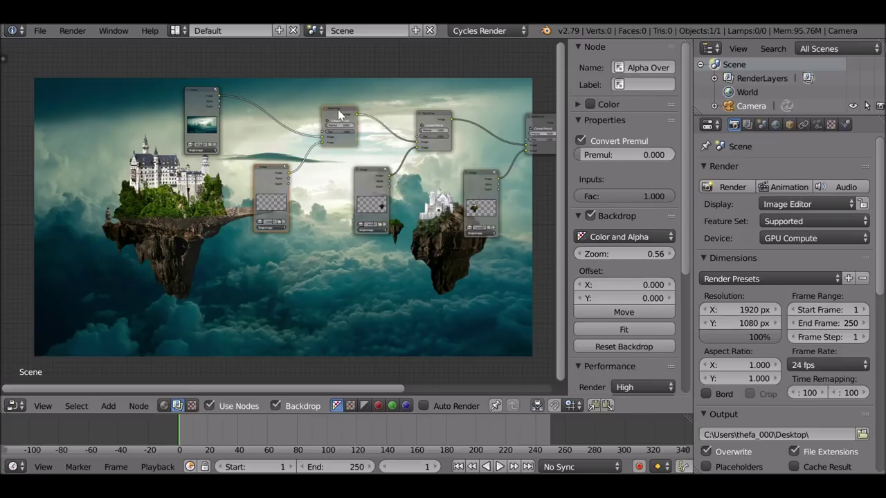
pyautogui.hotkey('ctrl', 'j')
# - Move the sky Image node and the new frame away from the second Alpha Over node to make room
pyautogui.moveTo(305, 110); pyautogui.dragTo(303, 100)
pyautogui.moveTo(196, 104); pyautogui.dragTo(112, 102)
pyautogui.moveTo(292, 103); pyautogui.dragTo(228, 96)
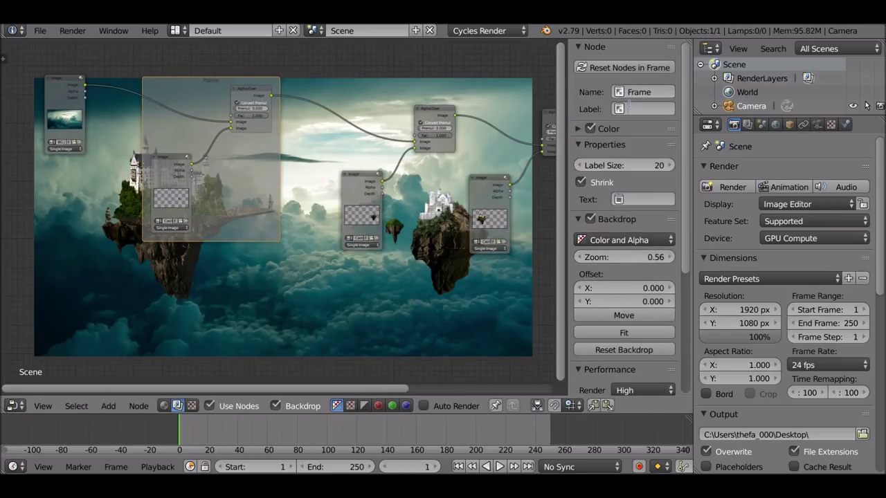
# - Label the new frame Island - Back and set its label size to 64
pyautogui.write('Back')
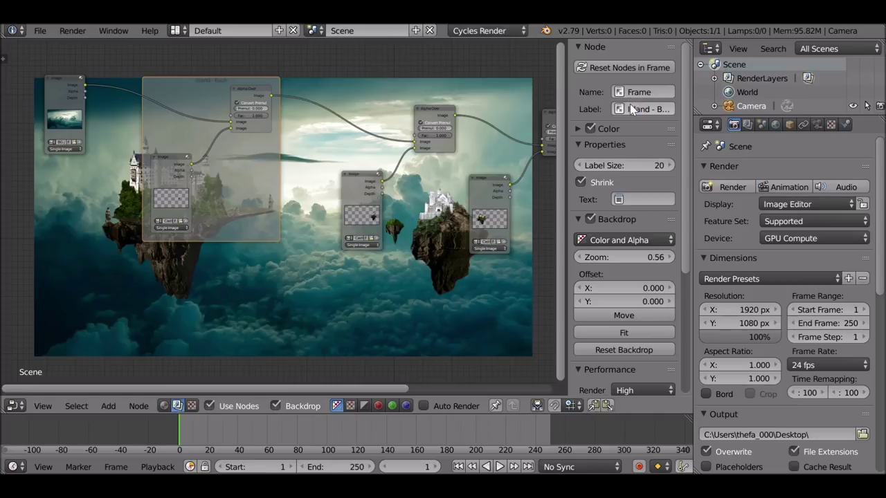
pyautogui.press('Return')
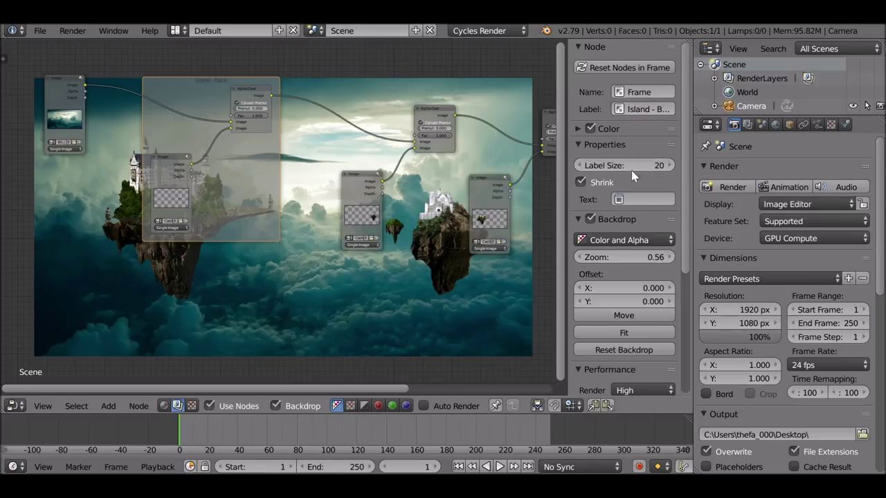
pyautogui.click(628, 166)
pyautogui.write('64')
pyautogui.press('Return')
# - Rearrange the Image and Alpha Over nodes inside the Island - Back frame so they sit more level beside each other
pyautogui.moveTo(241, 91); pyautogui.dragTo(264, 113)
pyautogui.moveTo(168, 157); pyautogui.dragTo(150, 128)
pyautogui.moveTo(273, 107); pyautogui.dragTo(283, 105)
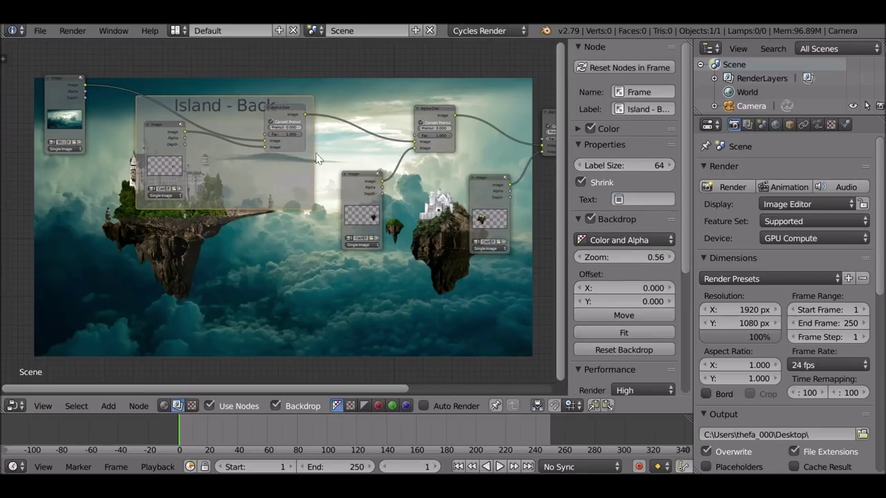
# - Give the Island - Back frame a faint beige custom color, and widen it by moving its Alpha Over node outward
pyautogui.click(582, 132)
pyautogui.click(615, 166)
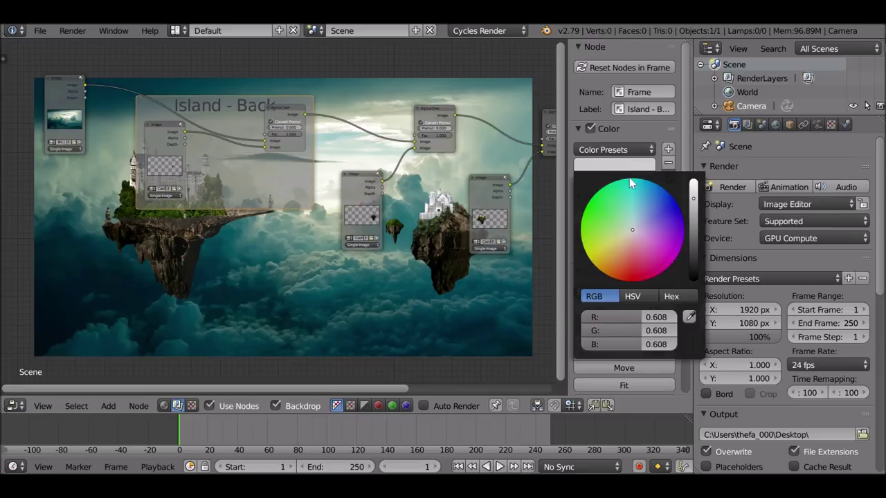
pyautogui.moveTo(632, 228); pyautogui.dragTo(629, 234)
pyautogui.moveTo(228, 112)
pyautogui.mouseDown()
pyautogui.moveTo(224, 94)
pyautogui.moveTo(223, 110)
pyautogui.mouseUp()
pyautogui.moveTo(285, 111); pyautogui.dragTo(313, 119)
# - Join the Castle2 Image node and the second Alpha Over in a frame labelled Island - Mid with label size 64
pyautogui.moveTo(382, 163); pyautogui.dragTo(299, 157, button='middle')
pyautogui.click(294, 169)
pyautogui.click(355, 111)
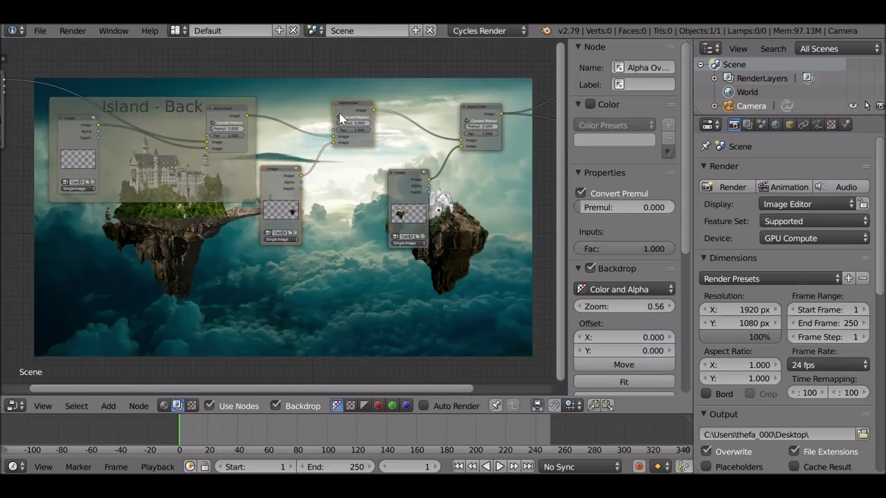
pyautogui.hotkey('ctrl', 'j')
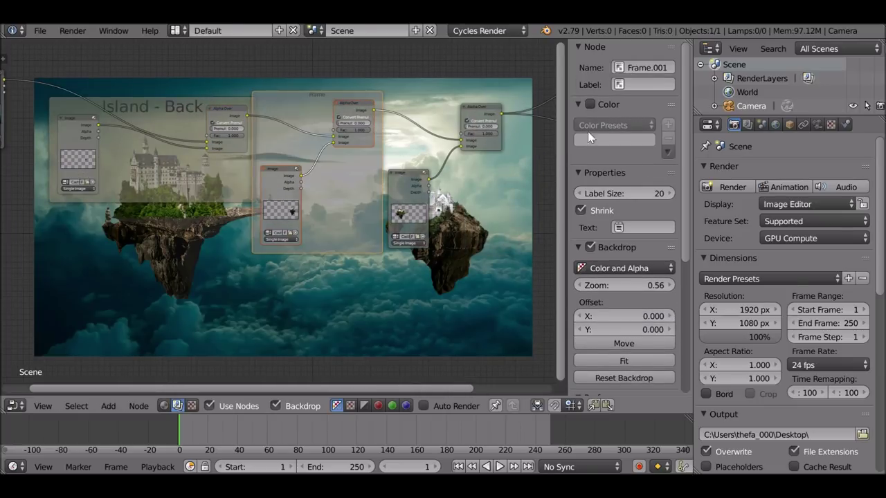
pyautogui.moveTo(620, 193); pyautogui.dragTo(658, 193)
pyautogui.click(645, 84)
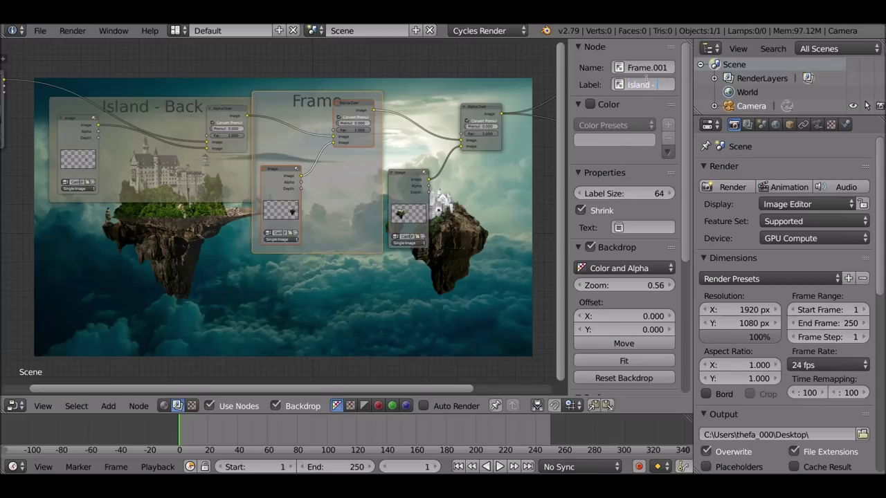
pyautogui.press('Return')
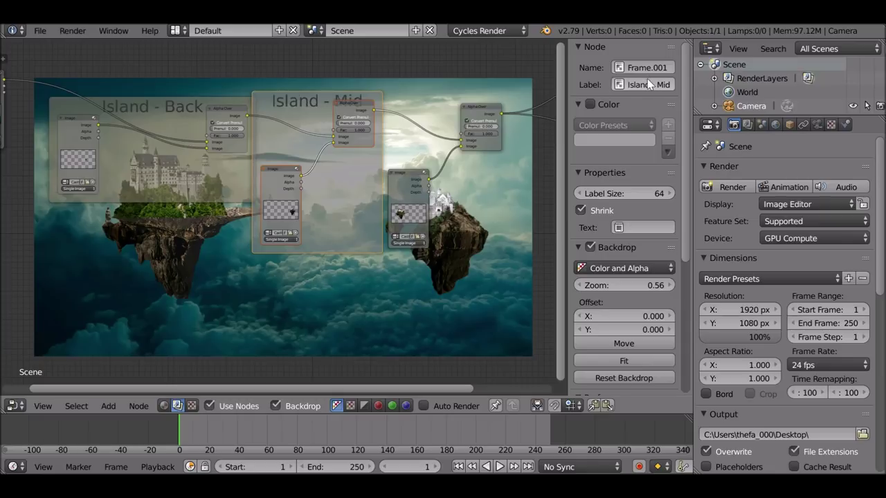
# - Widen the Island - Mid frame, and space out the sky Image node, both frames and the third Alpha Over and Image nodes
pyautogui.moveTo(346, 102); pyautogui.dragTo(391, 105)
pyautogui.scroll(-5, 229, 111)
pyautogui.moveTo(81, 133); pyautogui.dragTo(5, 130)
pyautogui.moveTo(190, 134); pyautogui.dragTo(131, 115)
pyautogui.moveTo(331, 137); pyautogui.dragTo(286, 126)
pyautogui.moveTo(418, 149); pyautogui.dragTo(434, 134)
pyautogui.moveTo(360, 184); pyautogui.dragTo(374, 175)
# - Enable a custom color on the Island - Mid frame and give it the same beige tint as Island - Back
pyautogui.moveTo(356, 152); pyautogui.dragTo(309, 169, button='middle')
pyautogui.scroll(2, 307, 170)
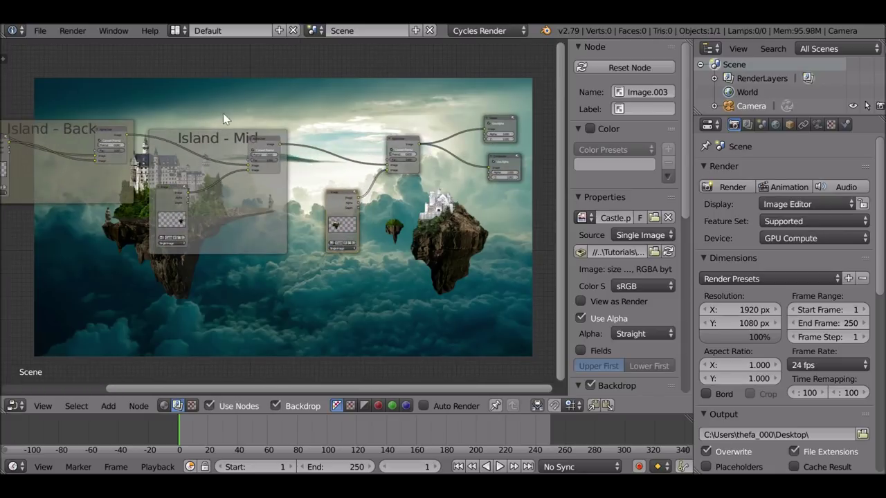
pyautogui.scroll(1, 223, 115)
pyautogui.click(214, 152)
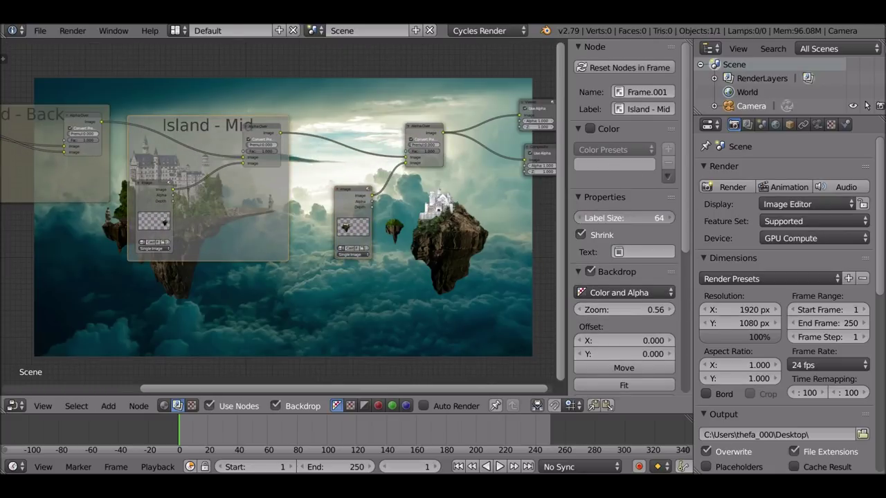
pyautogui.click(593, 127)
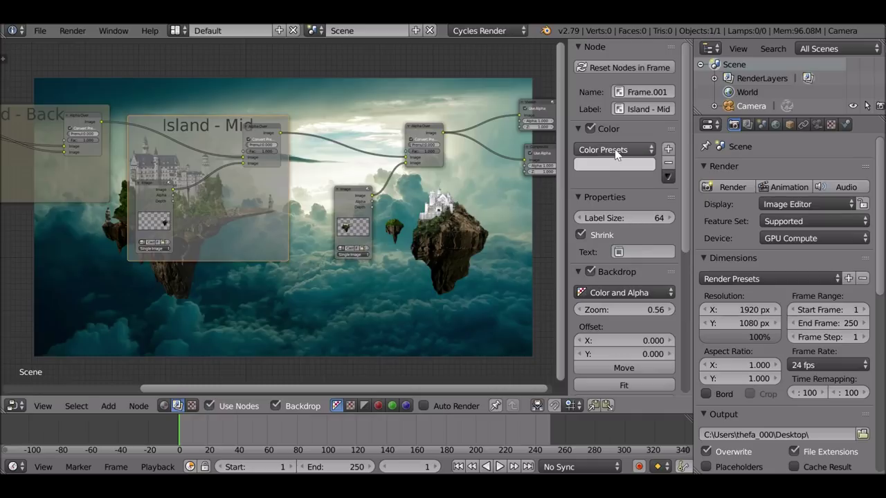
pyautogui.click(615, 152)
pyautogui.click(616, 167)
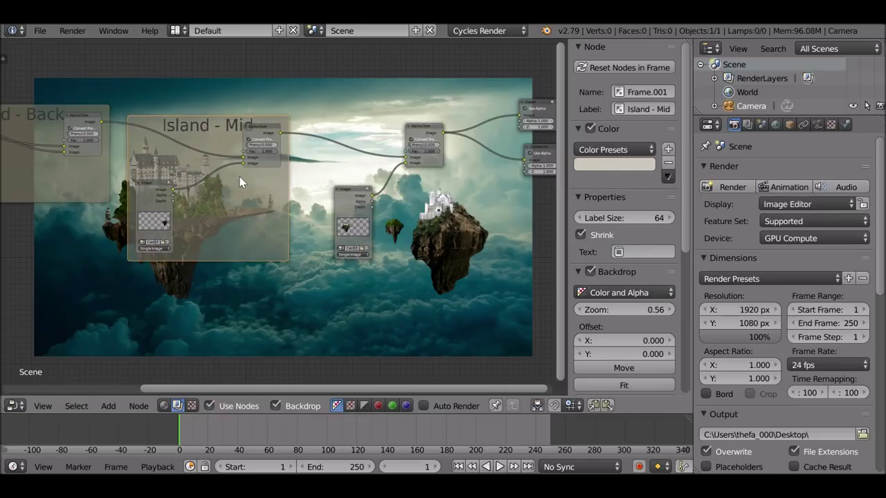
# - Join the Castle.png Image node and the third Alpha Over in a frame labelled Island - Front with label size 64
pyautogui.click(359, 193)
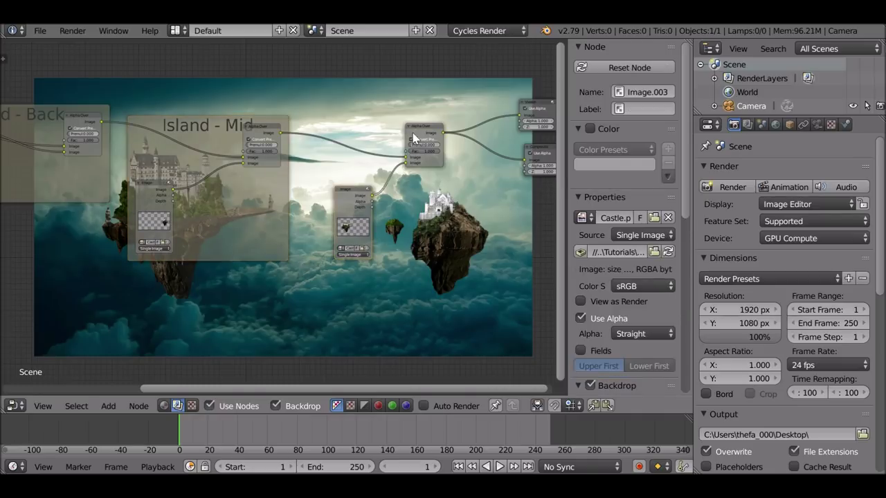
pyautogui.click(414, 135)
pyautogui.hotkey('ctrl', 'j')
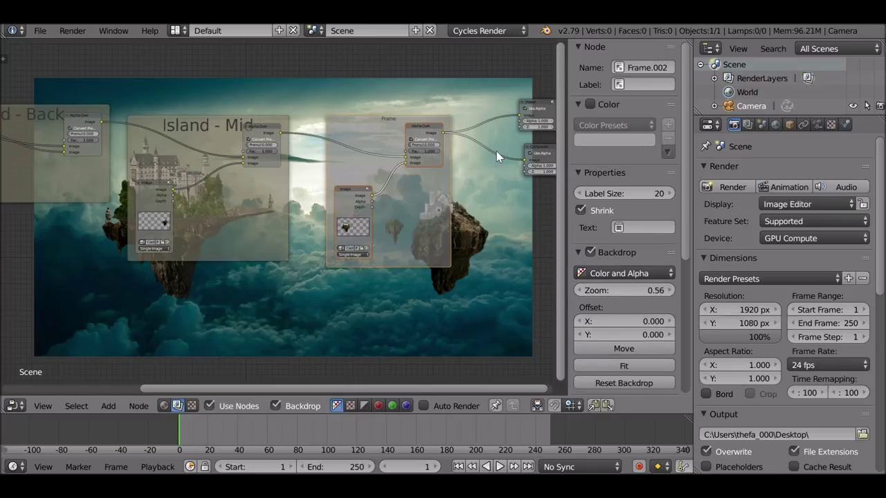
pyautogui.moveTo(609, 193); pyautogui.dragTo(657, 193)
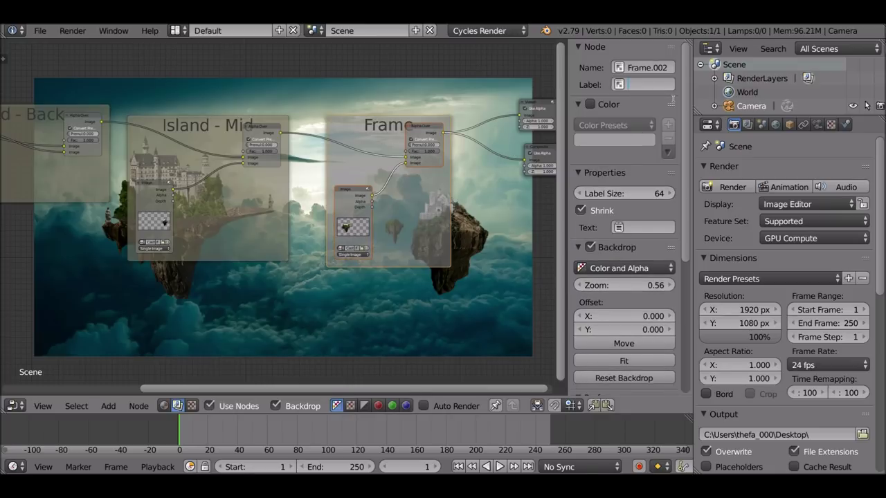
pyautogui.write('Island - Front')
pyautogui.press('Return')
# - Enable a custom color on the Island - Front frame and give it the same beige tint as the other frames
pyautogui.click(589, 104)
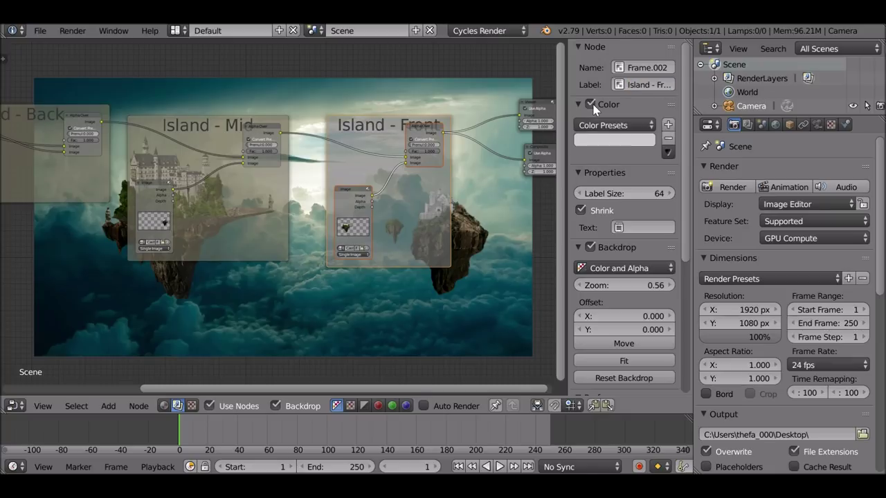
pyautogui.click(614, 139)
pyautogui.click(621, 125)
pyautogui.click(618, 143)
# - Move the Viewer and Composite nodes farther away from the Island - Front frame
pyautogui.scroll(-1, 374, 135)
pyautogui.moveTo(474, 133); pyautogui.dragTo(500, 129)
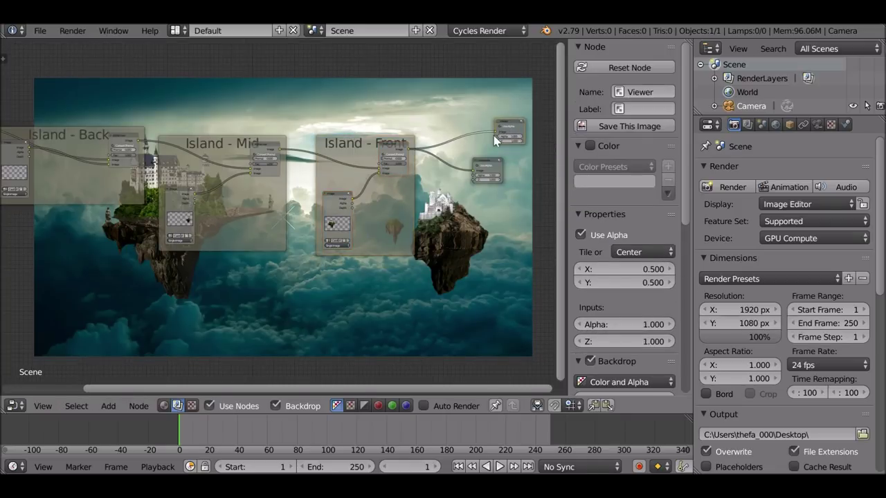
pyautogui.moveTo(485, 165); pyautogui.dragTo(514, 163)
pyautogui.moveTo(514, 163); pyautogui.dragTo(533, 54, button='middle')
pyautogui.scroll(1, 316, 169)
pyautogui.moveTo(209, 180); pyautogui.dragTo(304, 251, button='middle')
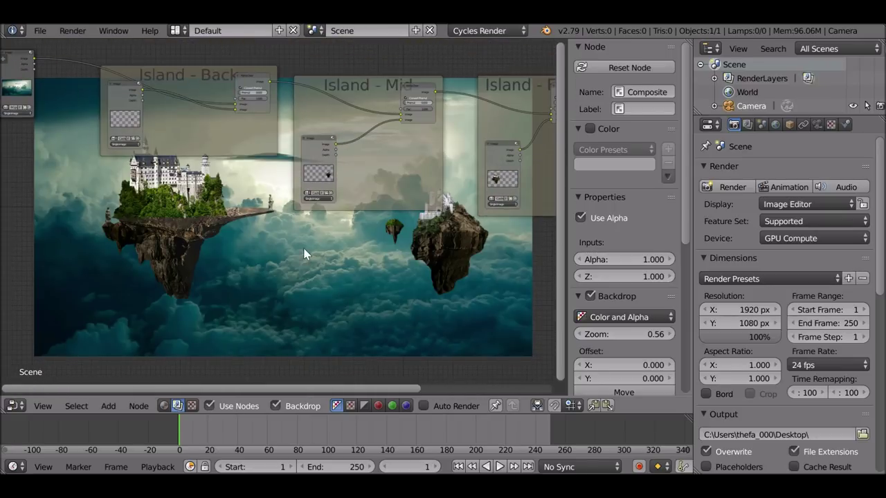
# - Move the Alpha Over node in the Island - Front frame farther from its Image node to make room between them
pyautogui.scroll(1, 129, 102)
pyautogui.moveTo(386, 226); pyautogui.dragTo(209, 191, button='middle')
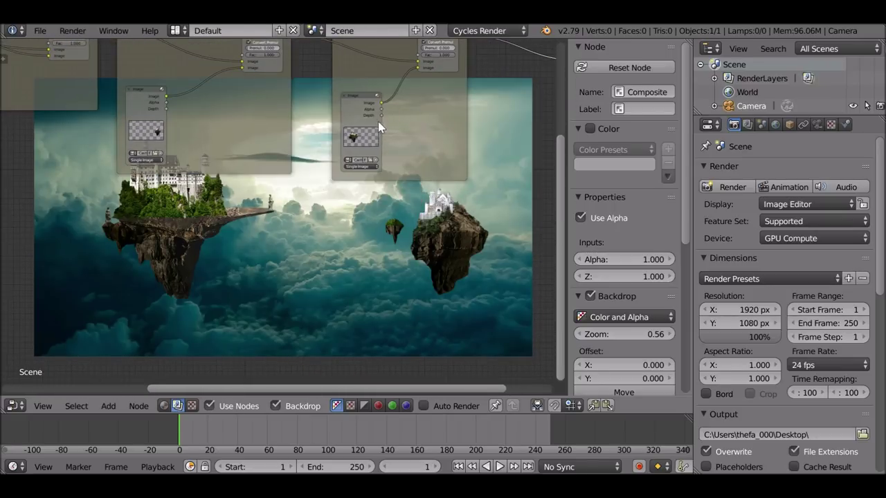
pyautogui.scroll(3, 377, 121)
pyautogui.moveTo(374, 126); pyautogui.dragTo(297, 196, button='middle')
pyautogui.scroll(3, 298, 196)
pyautogui.moveTo(394, 103); pyautogui.dragTo(313, 171, button='middle')
pyautogui.moveTo(312, 109); pyautogui.dragTo(392, 110)
pyautogui.moveTo(328, 193); pyautogui.dragTo(253, 104, button='middle')
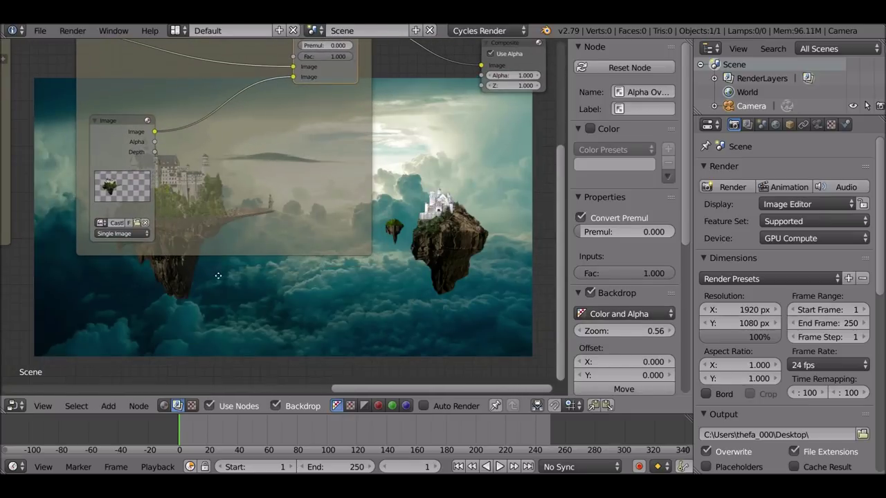
# - Insert a Transform node on the link between the Image and Alpha Over nodes in the Island - Front frame
pyautogui.moveTo(218, 276); pyautogui.dragTo(197, 228, button='middle')
pyautogui.moveTo(255, 225); pyautogui.dragTo(270, 226, button='middle')
pyautogui.hotkey('shift', 'a')
pyautogui.moveTo(271, 232)
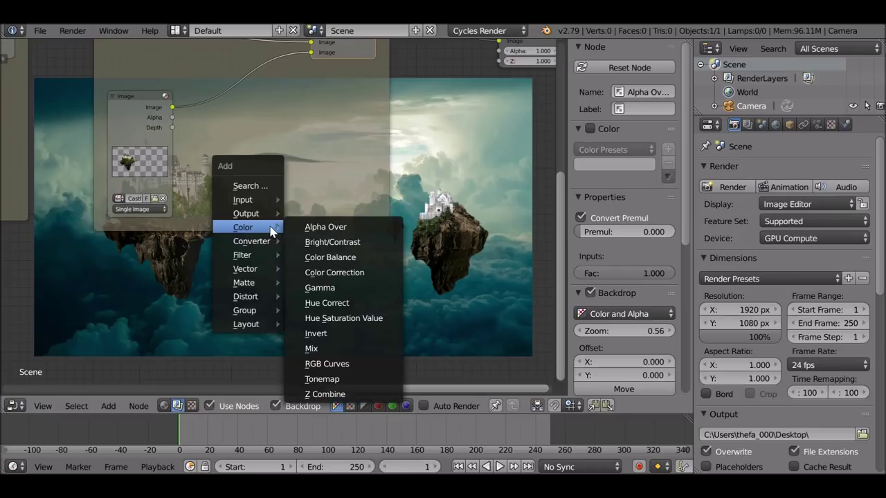
pyautogui.moveTo(268, 298)
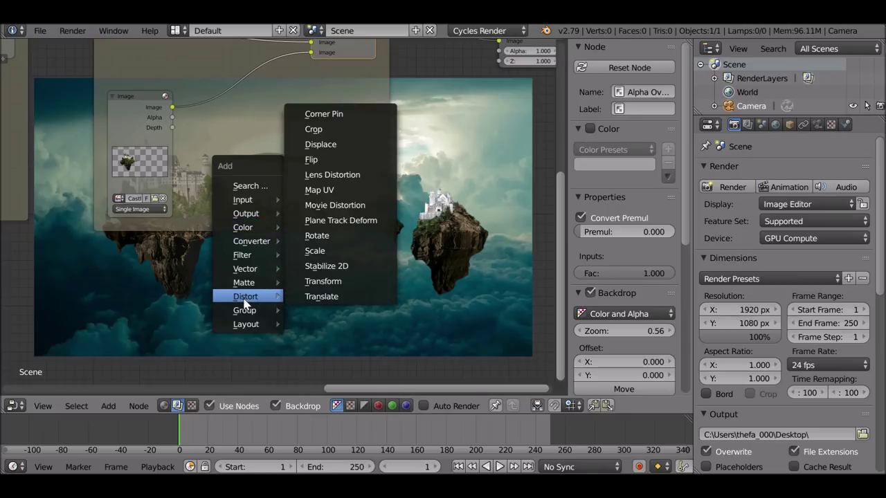
pyautogui.click(320, 282)
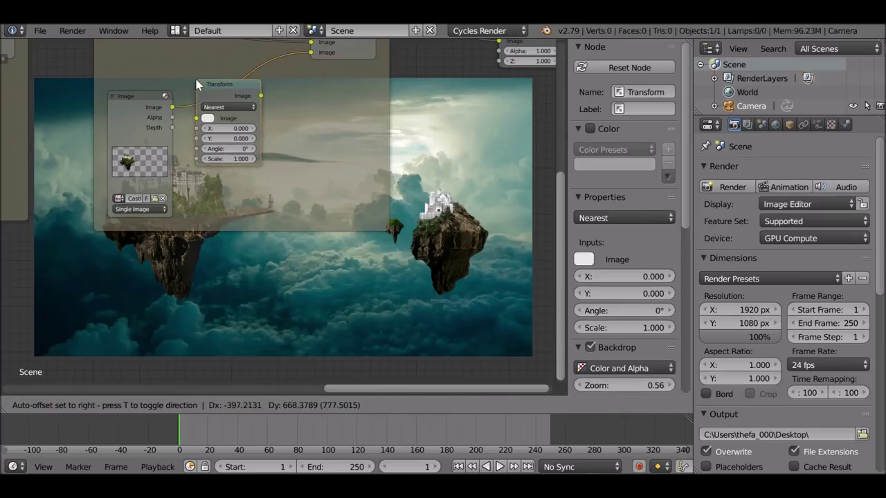
pyautogui.click(243, 148)
# - Set the Island - Front Transform node's scale to 1.3 and its X offset to 94.5
pyautogui.moveTo(244, 148); pyautogui.dragTo(304, 185, button='middle')
pyautogui.scroll(1, 303, 185)
pyautogui.click(352, 206)
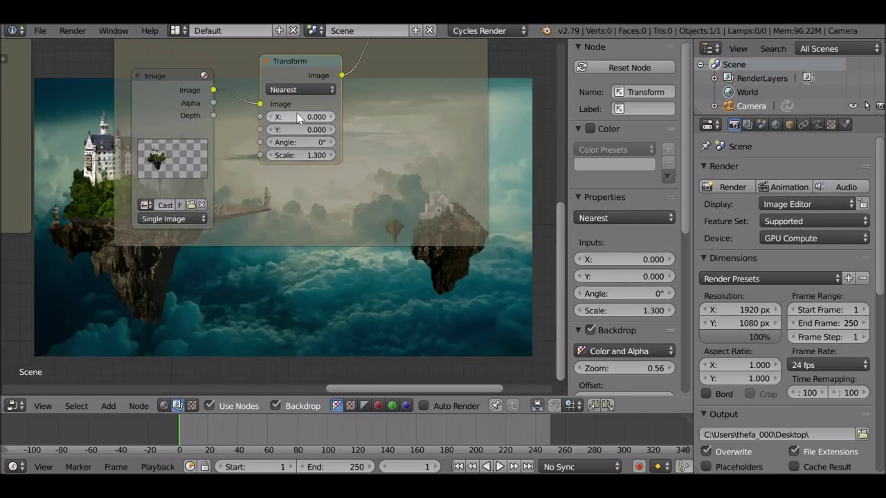
pyautogui.moveTo(300, 117); pyautogui.dragTo(571, 117)
# - Shift the Island - Mid frame slightly and insert a Transform node between its Image and Alpha Over nodes
pyautogui.scroll(-7, 366, 191)
pyautogui.moveTo(445, 189); pyautogui.dragTo(712, 193, button='middle')
pyautogui.moveTo(372, 122); pyautogui.dragTo(364, 123)
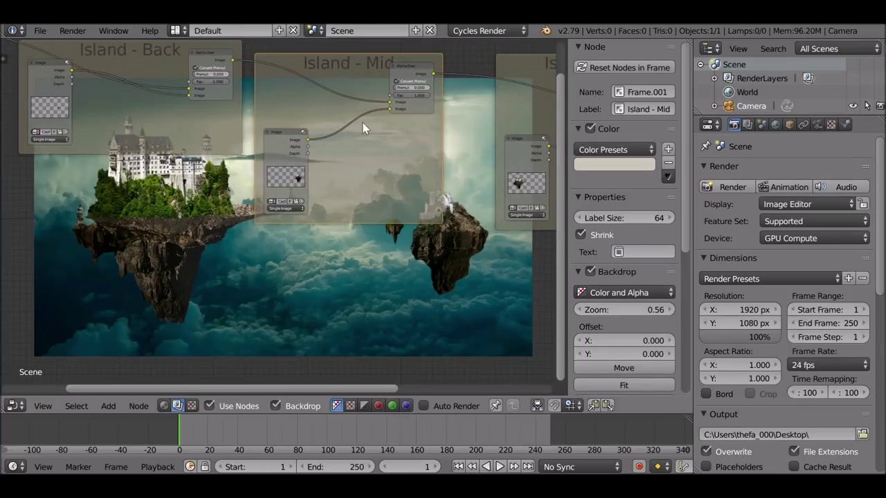
pyautogui.moveTo(554, 291); pyautogui.dragTo(459, 274, button='middle')
pyautogui.moveTo(210, 145); pyautogui.dragTo(247, 209, button='middle')
pyautogui.scroll(1, 278, 203)
pyautogui.hotkey('shift', 'a')
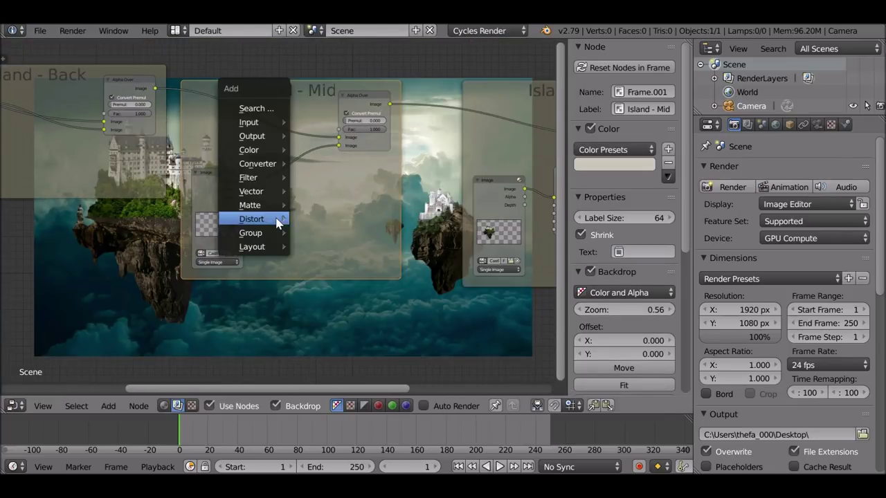
pyautogui.moveTo(253, 218)
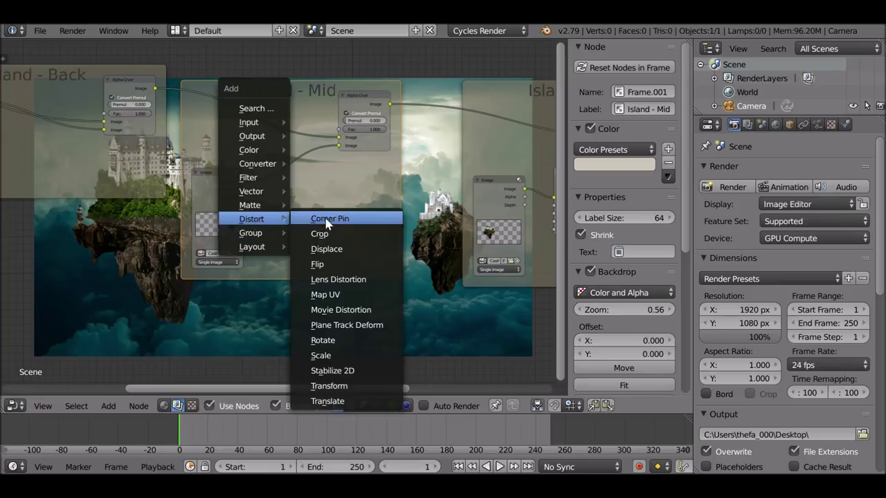
pyautogui.click(336, 387)
pyautogui.click(269, 150)
# - Lower the middle island by setting the Island - Mid Transform node's Y offset to about -79.6
pyautogui.scroll(4, 284, 213)
pyautogui.moveTo(300, 213); pyautogui.dragTo(246, 214)
pyautogui.scroll(-2, 300, 214)
pyautogui.moveTo(300, 214); pyautogui.dragTo(327, 71, button='middle')
pyautogui.scroll(-1, 328, 272)
pyautogui.moveTo(328, 272); pyautogui.dragTo(315, 206, button='middle')
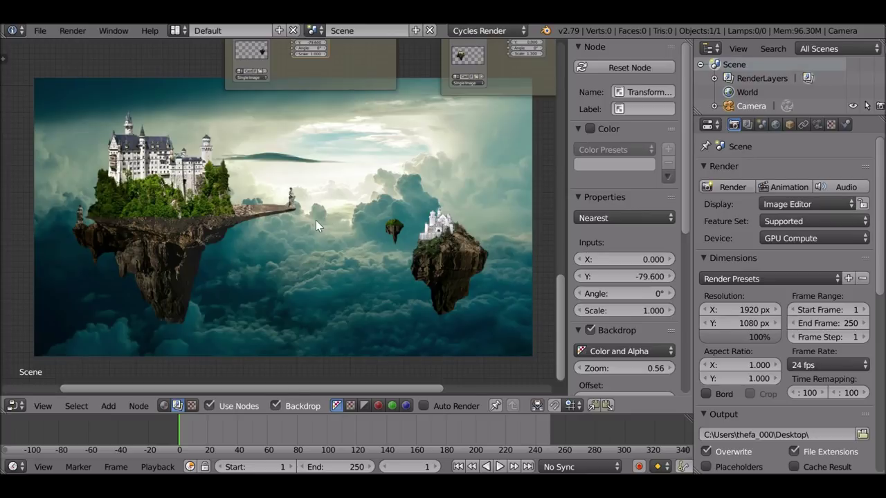
# - Reposition the Image node inside the Island - Back frame and shift the frame away from Island - Mid
pyautogui.scroll(-3, 322, 249)
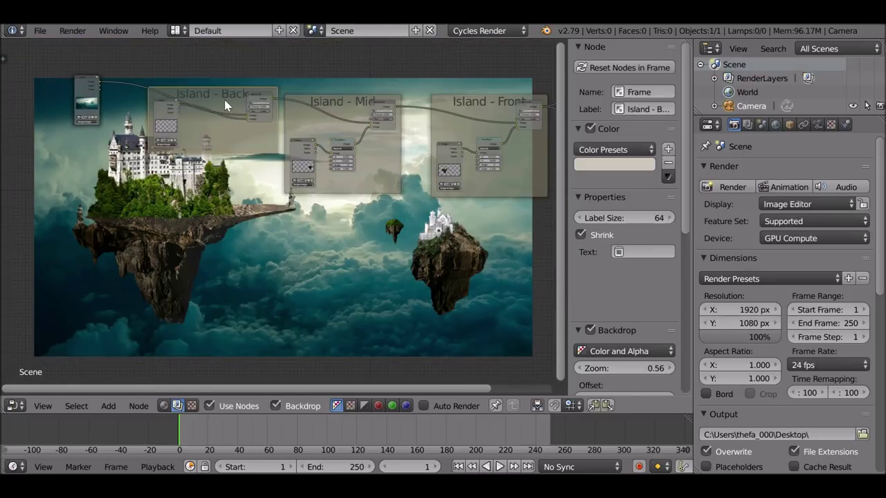
pyautogui.click(225, 102)
pyautogui.moveTo(253, 162); pyautogui.dragTo(371, 218, button='middle')
pyautogui.scroll(3, 277, 187)
pyautogui.moveTo(290, 152); pyautogui.dragTo(285, 190)
pyautogui.moveTo(387, 283); pyautogui.dragTo(340, 220, button='middle')
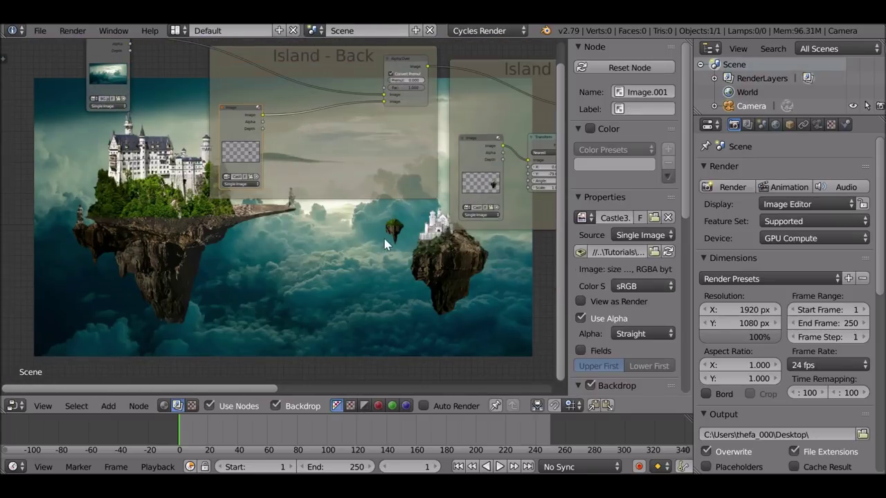
pyautogui.moveTo(298, 76); pyautogui.dragTo(289, 80)
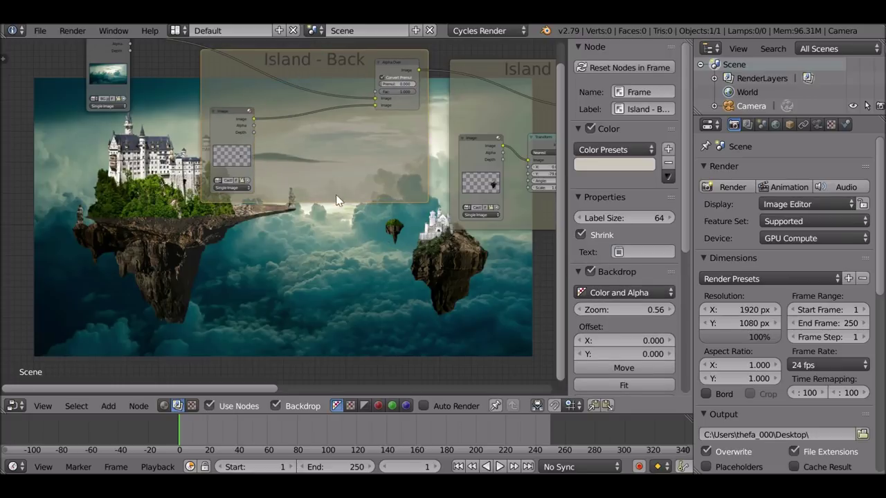
# - Insert an RGB Curves node between the Image and Alpha Over nodes in Island - Back, and shift the frame away from Island - Mid
pyautogui.hotkey('shift', 'a')
pyautogui.moveTo(294, 167)
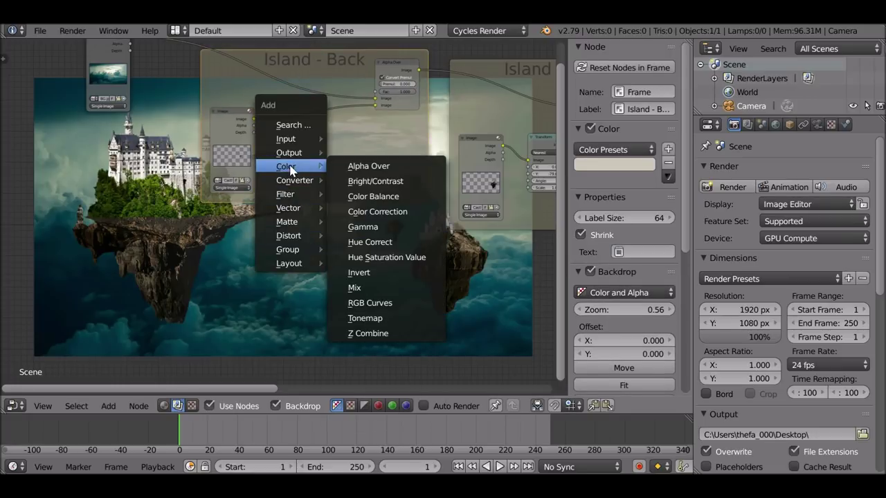
pyautogui.click(374, 302)
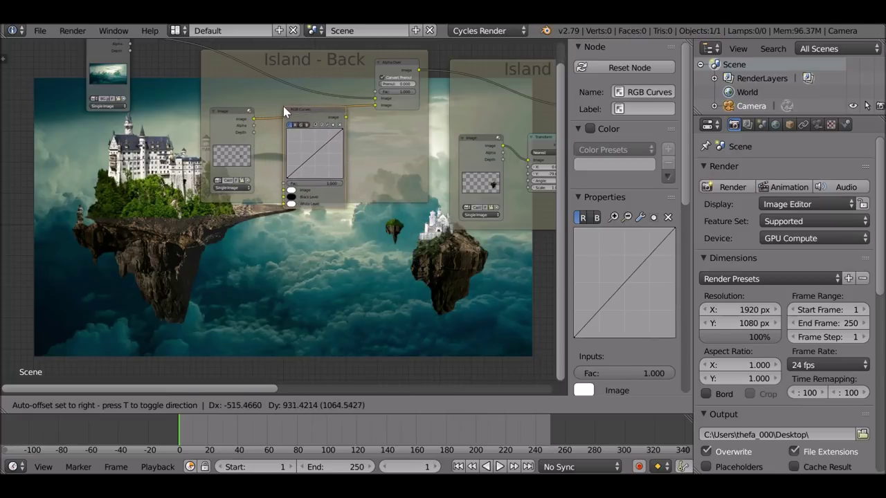
pyautogui.click(283, 106)
pyautogui.moveTo(283, 106); pyautogui.dragTo(227, 116, button='middle')
pyautogui.scroll(3, 227, 117)
pyautogui.moveTo(225, 59); pyautogui.dragTo(198, 54)
# - Fade the back island by raising the black point of its RGB curve to a Y value of about 0.104
pyautogui.scroll(3, 277, 149)
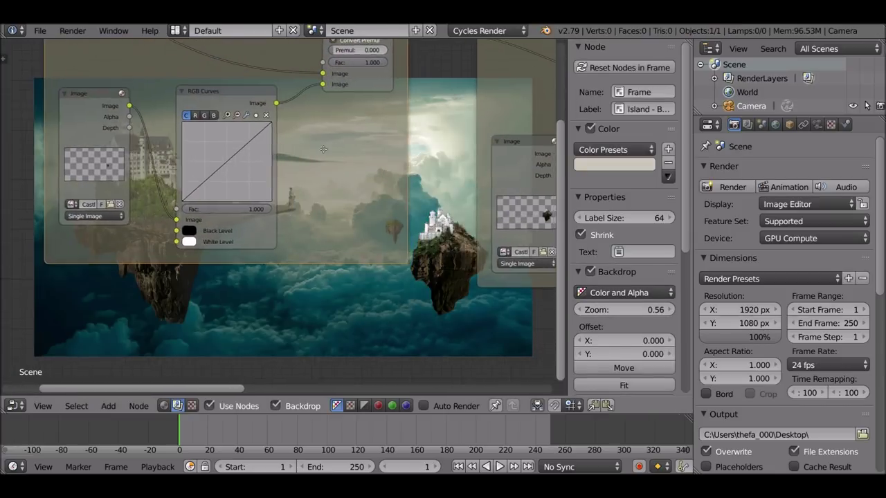
pyautogui.moveTo(341, 151); pyautogui.dragTo(313, 153, button='middle')
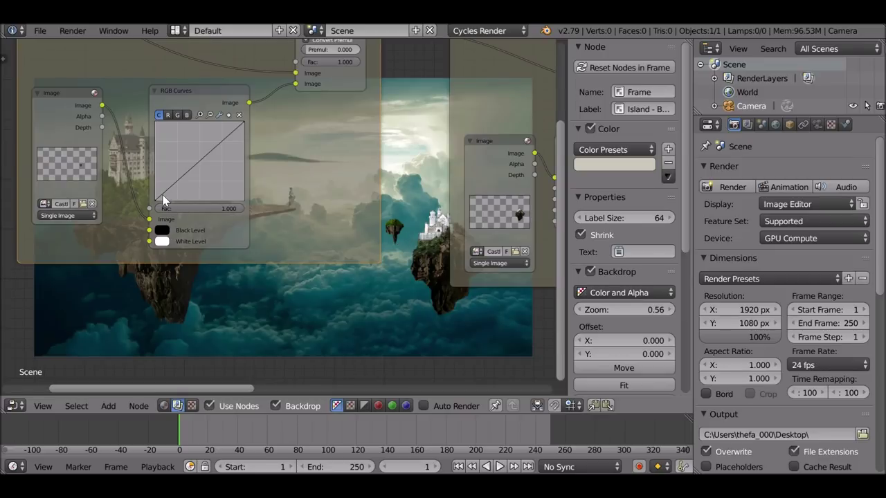
pyautogui.click(156, 200)
pyautogui.moveTo(155, 200); pyautogui.dragTo(155, 195)
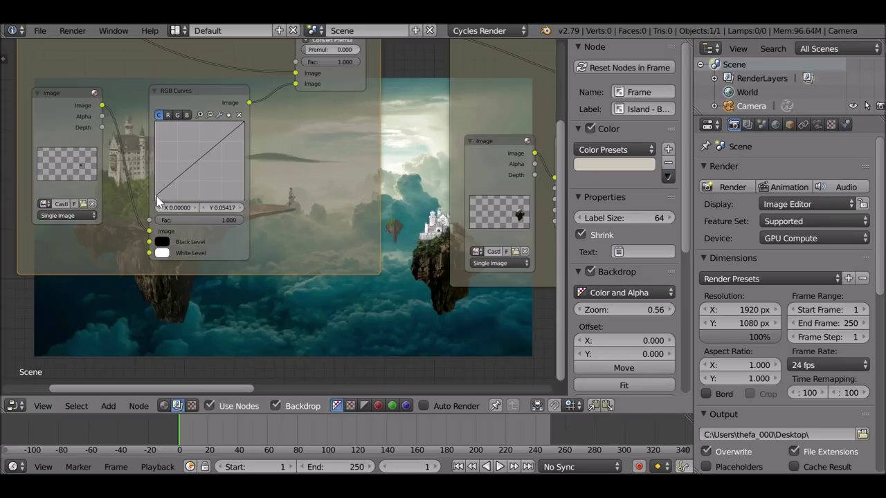
pyautogui.moveTo(155, 195); pyautogui.dragTo(156, 176)
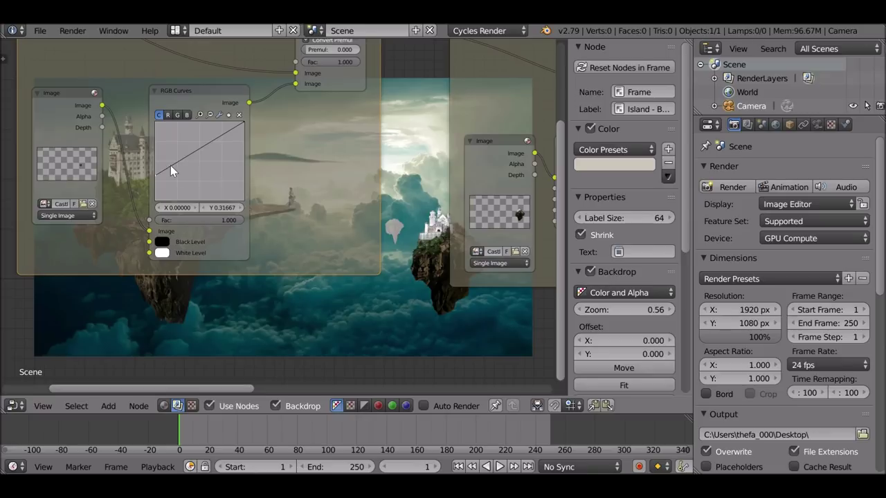
pyautogui.moveTo(159, 174); pyautogui.dragTo(156, 192)
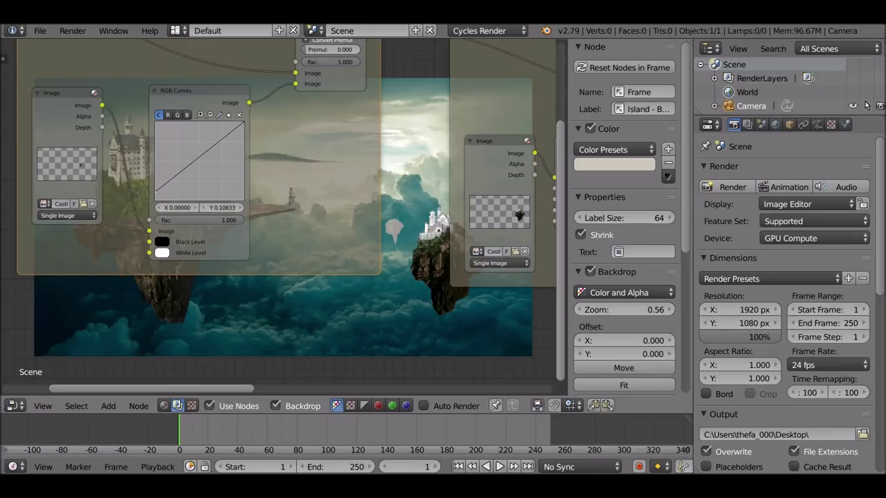
pyautogui.click(156, 198)
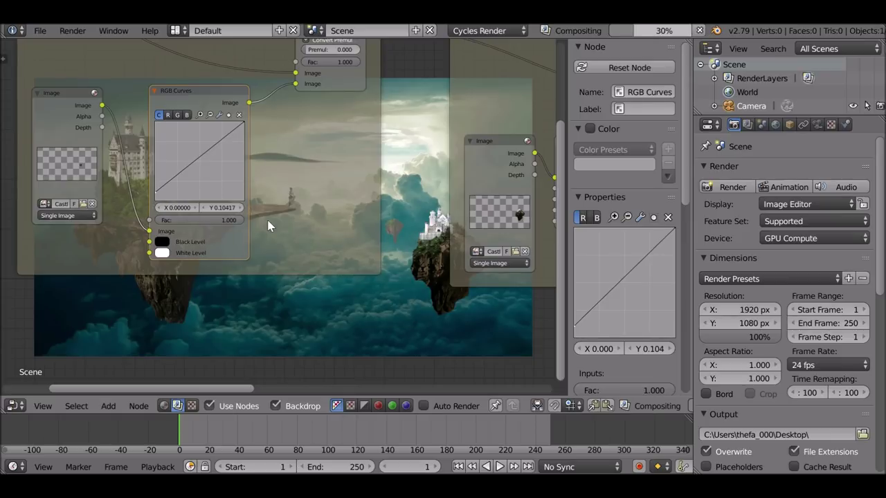
# - Insert an RGB Curves node between the Transform and Alpha Over nodes in the Island - Mid frame
pyautogui.moveTo(283, 226); pyautogui.dragTo(160, 184, button='middle')
pyautogui.scroll(-4, 247, 208)
pyautogui.moveTo(534, 244); pyautogui.dragTo(344, 193, button='middle')
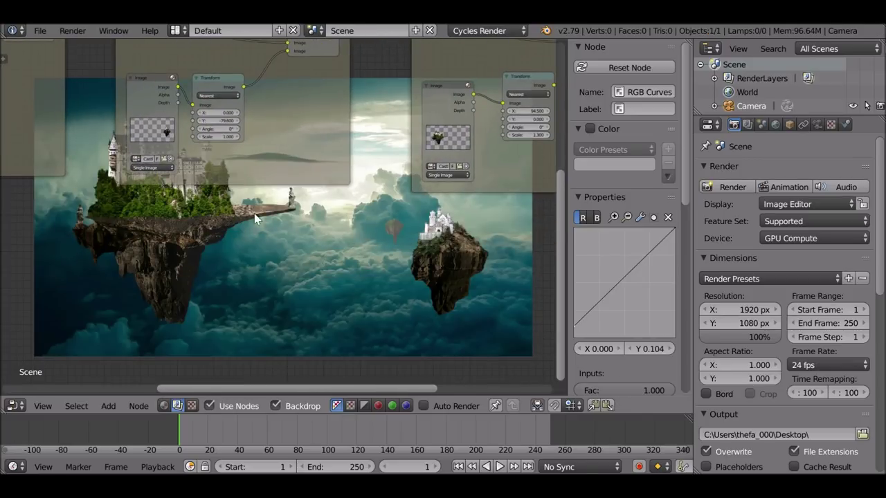
pyautogui.hotkey('shift', 'a')
pyautogui.moveTo(215, 233)
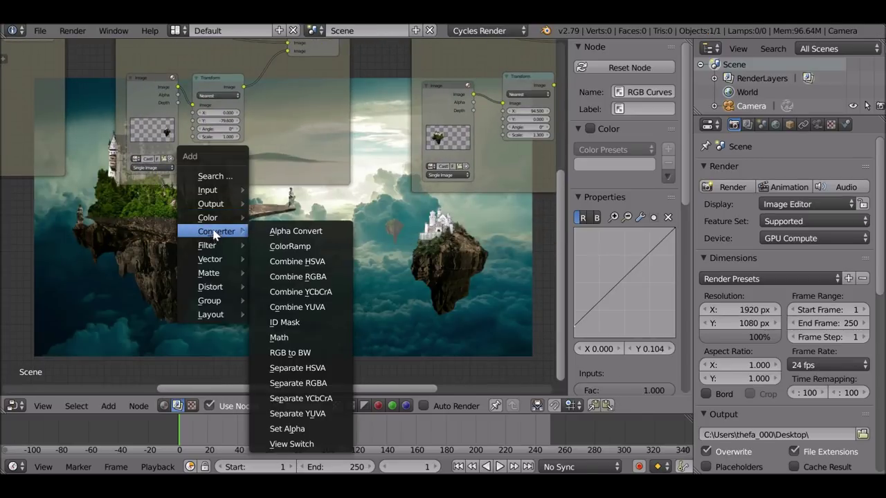
pyautogui.moveTo(208, 218)
pyautogui.click(308, 347)
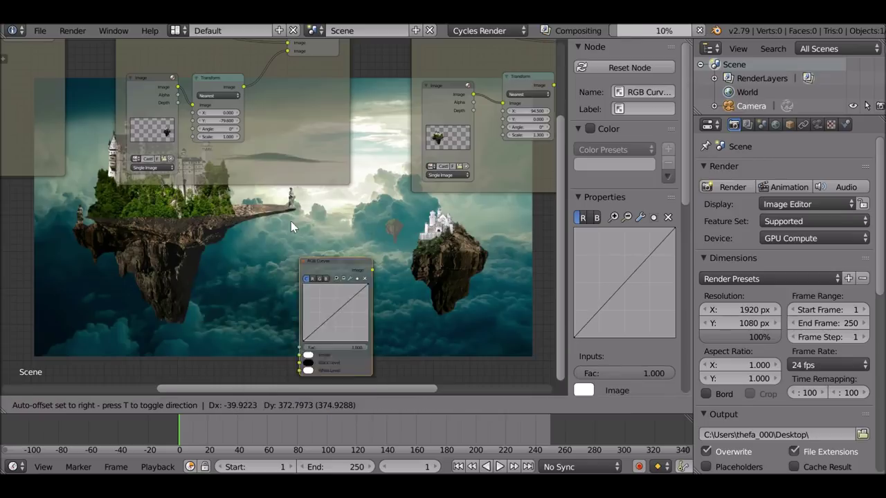
pyautogui.click(318, 114)
# - Fade the middle island by raising the black point of its RGB curve to a Y value of about 0.063
pyautogui.scroll(4, 318, 112)
pyautogui.moveTo(322, 138); pyautogui.dragTo(265, 197, button='middle')
pyautogui.scroll(3, 252, 122)
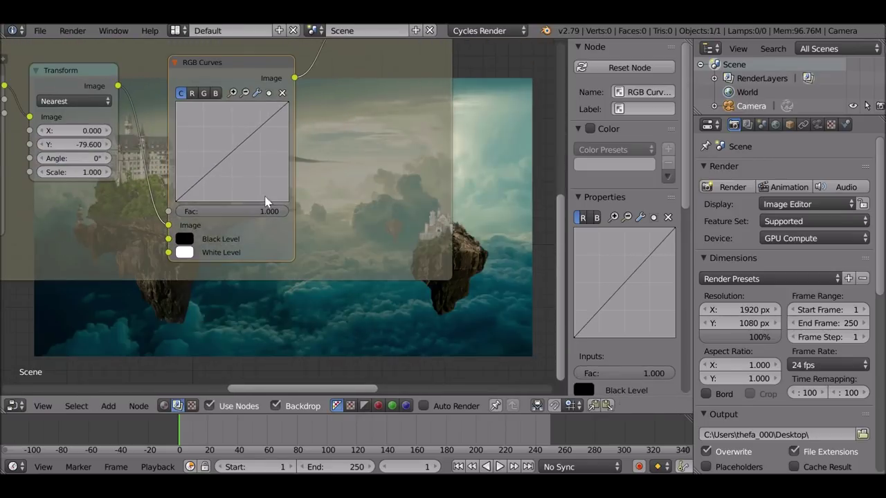
pyautogui.click(178, 200)
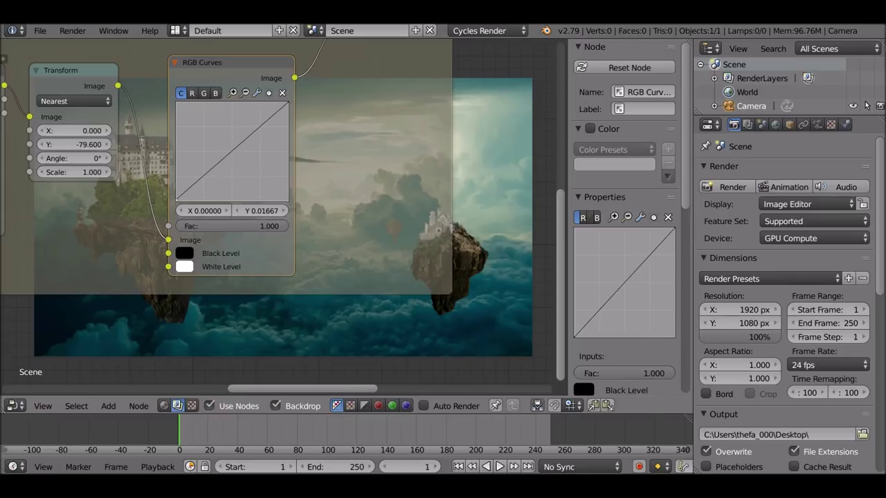
pyautogui.moveTo(182, 234); pyautogui.dragTo(161, 176, button='middle')
pyautogui.moveTo(255, 135); pyautogui.dragTo(256, 133, button='middle')
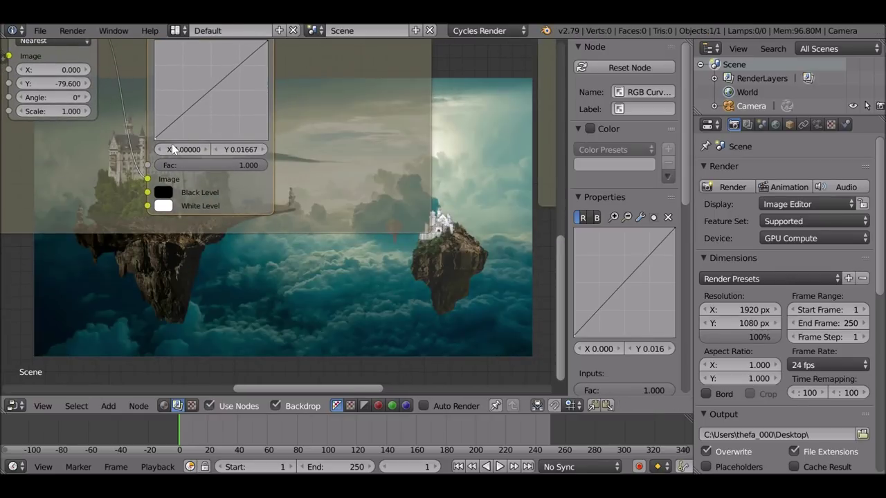
pyautogui.moveTo(159, 135); pyautogui.dragTo(155, 139)
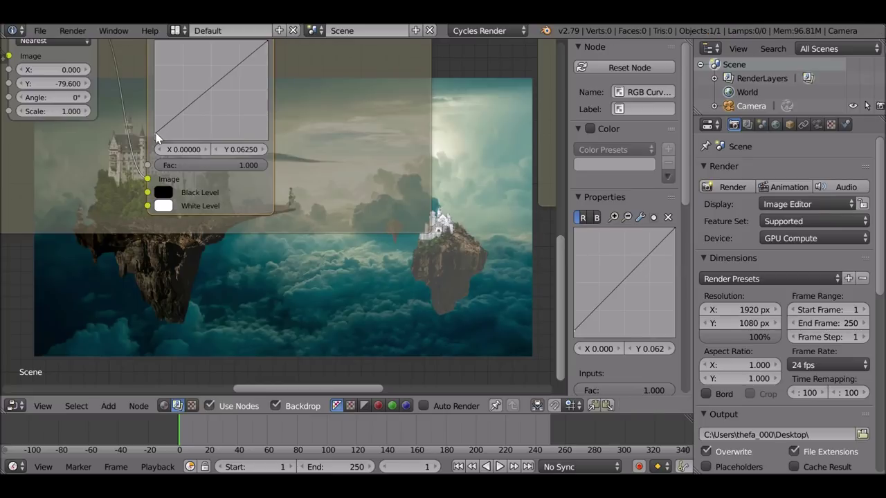
# - Move the Island - Front frame slightly farther from the Island - Mid frame
pyautogui.moveTo(209, 226); pyautogui.dragTo(173, 100, button='middle')
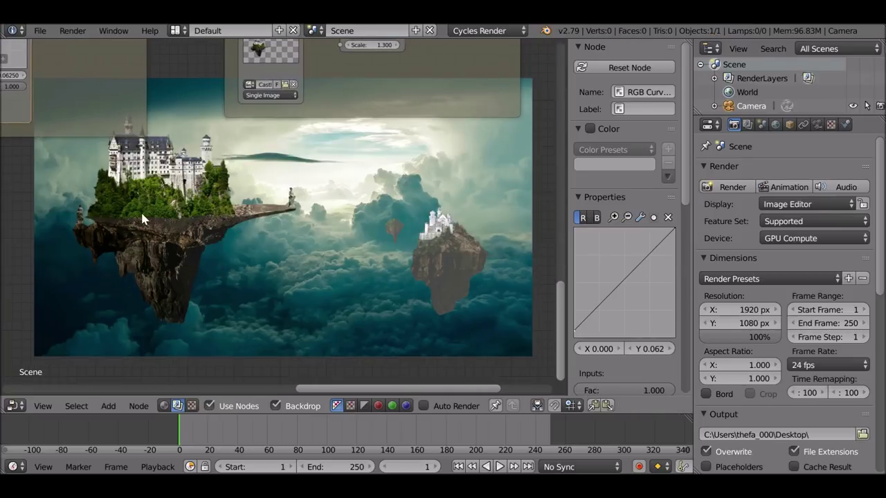
pyautogui.moveTo(310, 135); pyautogui.dragTo(274, 218, button='middle')
pyautogui.scroll(-2, 274, 218)
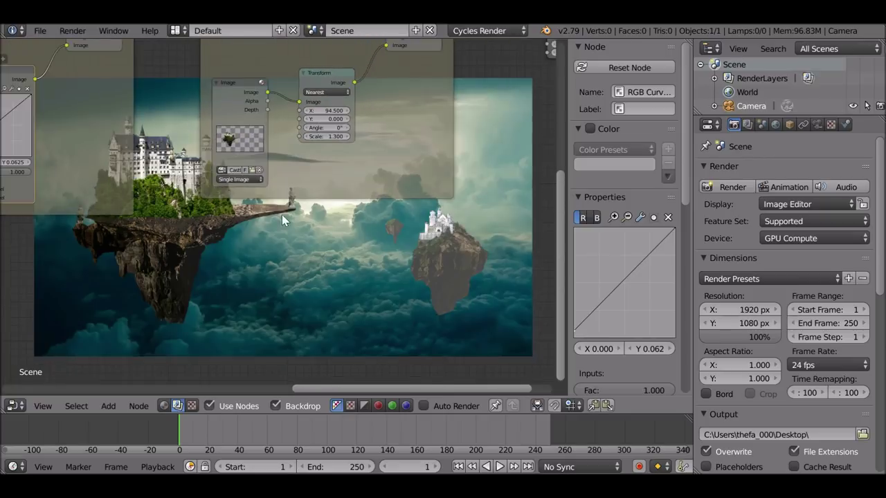
pyautogui.moveTo(345, 198); pyautogui.dragTo(274, 236, button='middle')
pyautogui.hotkey('shift', 'a')
pyautogui.scroll(-5, 265, 122)
pyautogui.moveTo(266, 92); pyautogui.dragTo(284, 89)
pyautogui.moveTo(301, 132); pyautogui.dragTo(225, 140, button='middle')
# - Insert an RGB Curves node between the Transform and Alpha Over nodes in the Island - Front frame
pyautogui.scroll(4, 224, 139)
pyautogui.scroll(1, 225, 139)
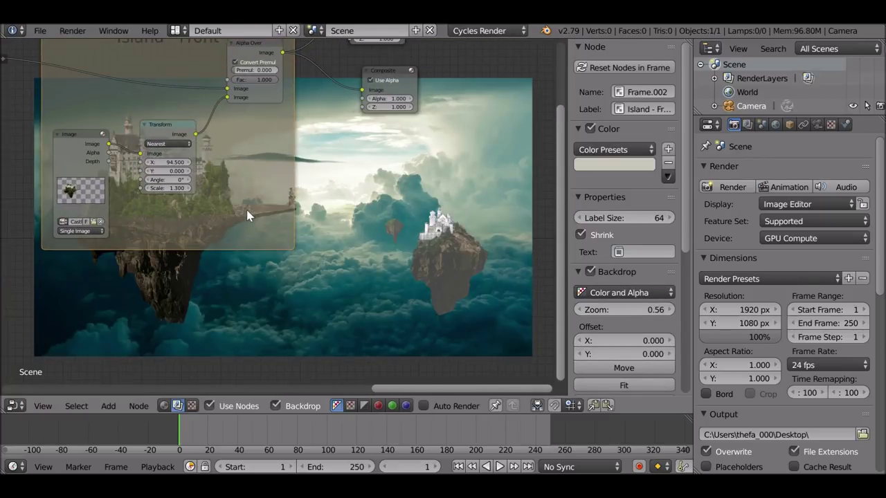
pyautogui.hotkey('shift', 'a')
pyautogui.moveTo(248, 215)
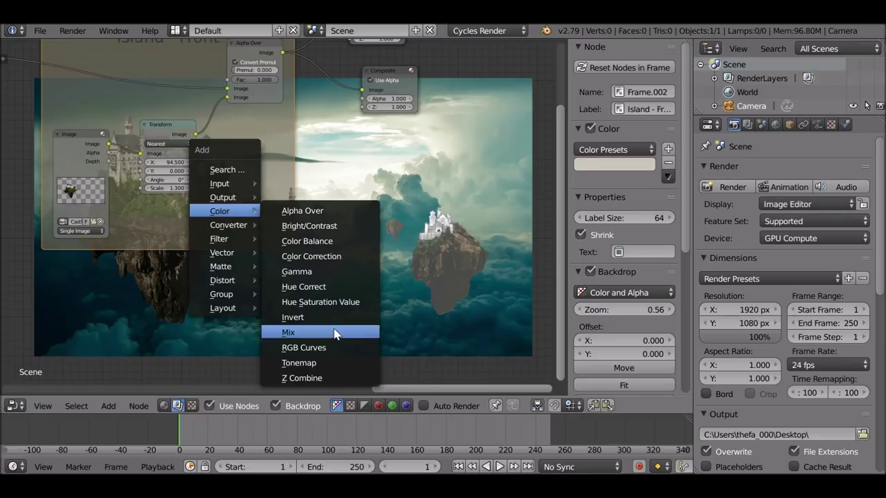
pyautogui.click(330, 348)
pyautogui.click(193, 115)
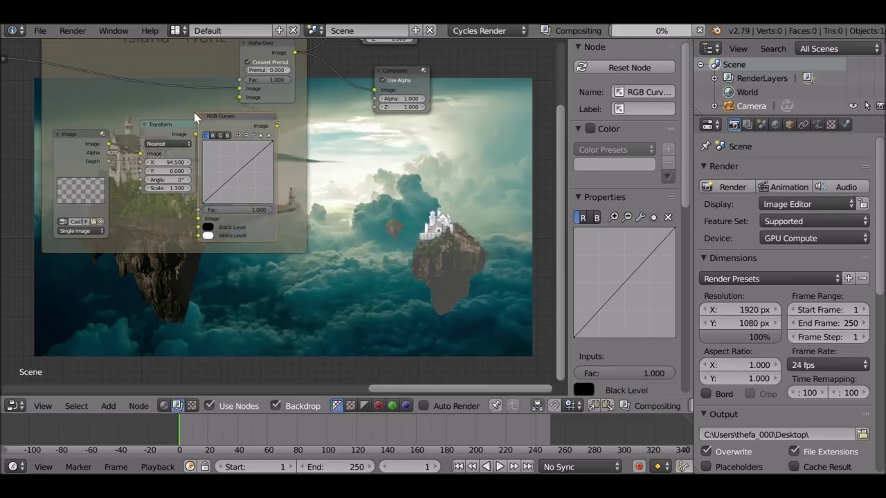
# - Fade the front island slightly by raising the black point of its RGB curve to a Y value of about 0.017
pyautogui.scroll(3, 261, 159)
pyautogui.moveTo(231, 155); pyautogui.dragTo(207, 115, button='middle')
pyautogui.scroll(4, 209, 119)
pyautogui.moveTo(172, 148); pyautogui.dragTo(172, 145)
pyautogui.moveTo(214, 193); pyautogui.dragTo(189, 121, button='middle')
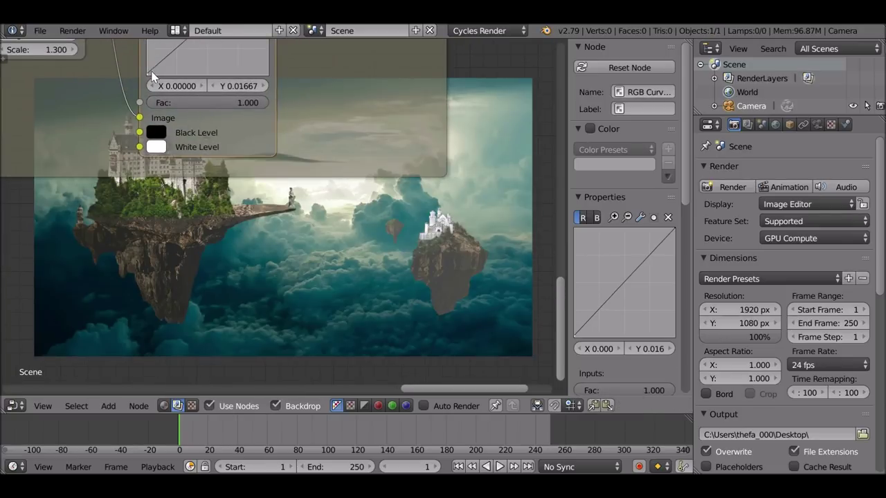
pyautogui.scroll(-4, 172, 130)
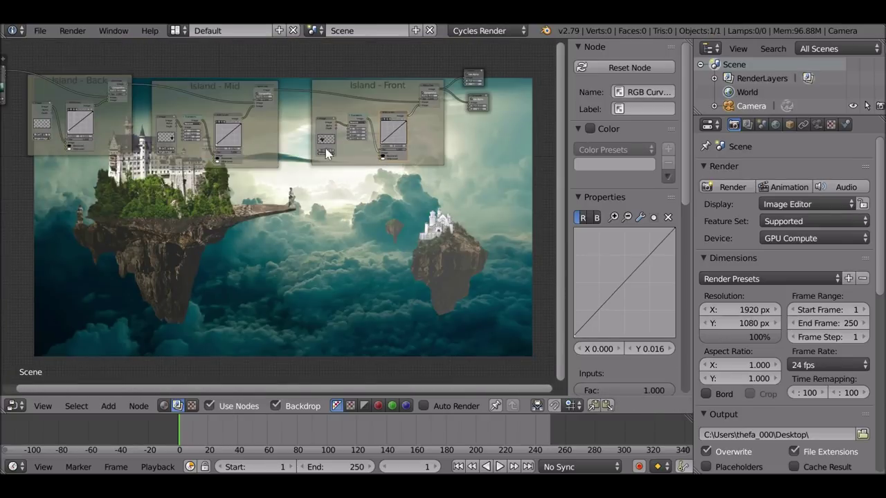
# - Move the Composite and Viewer nodes together farther away from the Island - Front frame to make room for more nodes
pyautogui.moveTo(324, 104); pyautogui.dragTo(274, 106, button='middle')
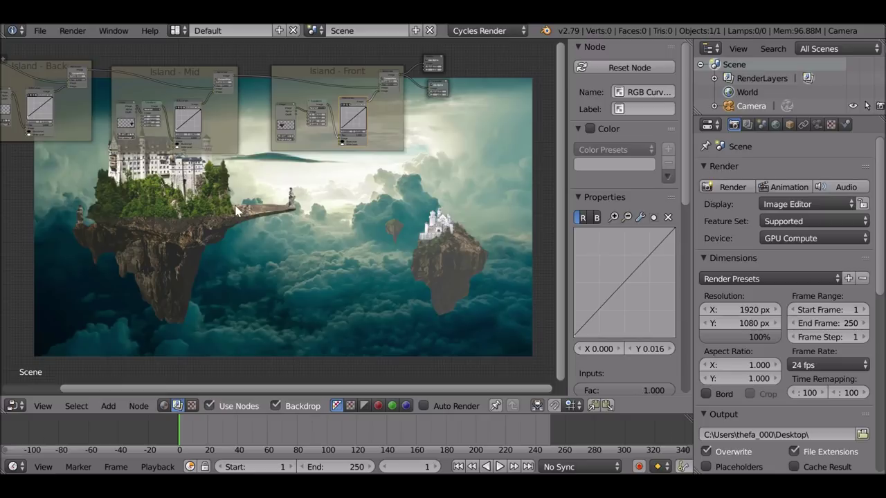
pyautogui.moveTo(409, 68); pyautogui.dragTo(301, 99, button='middle')
pyautogui.moveTo(311, 134); pyautogui.dragTo(281, 162, button='middle')
pyautogui.press('a')
pyautogui.press('b')
pyautogui.moveTo(275, 99); pyautogui.dragTo(353, 200)
pyautogui.press('g')
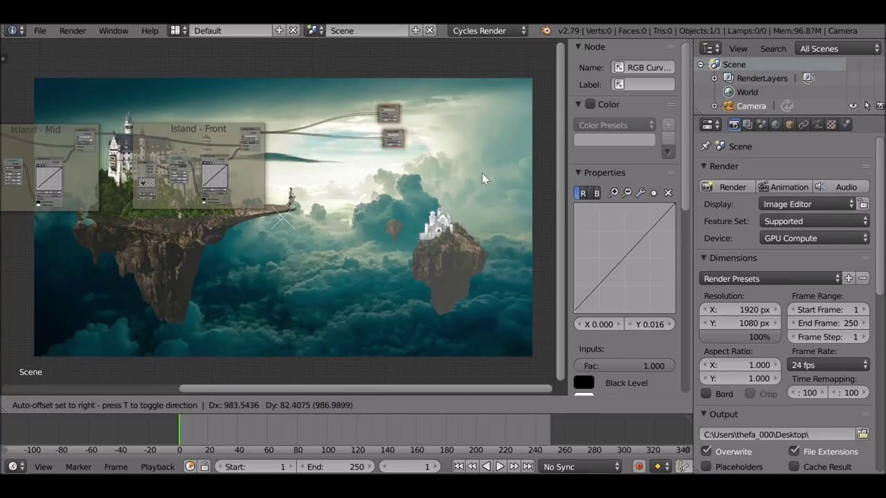
pyautogui.click(73, 167)
# - Shift the Island - Front and Island - Mid frames closer to the output nodes, keeping a gap between them
pyautogui.moveTo(115, 202); pyautogui.dragTo(147, 166, button='middle')
pyautogui.moveTo(180, 221); pyautogui.dragTo(213, 208, button='middle')
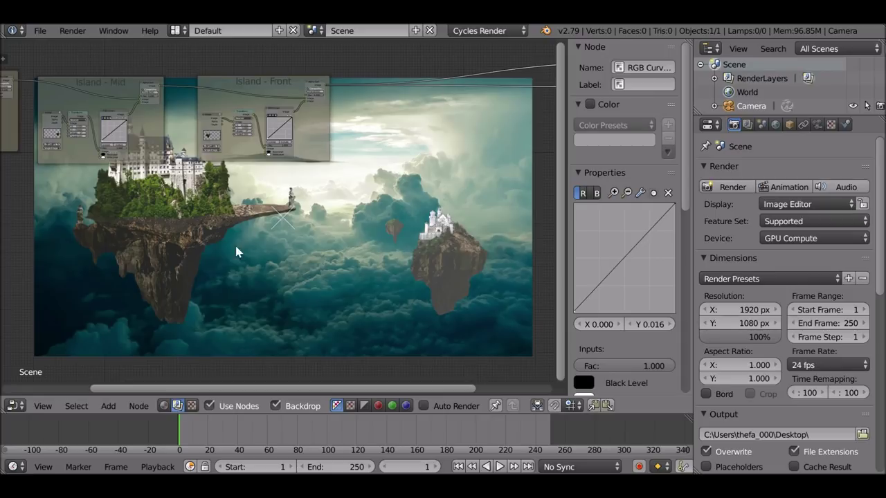
pyautogui.moveTo(259, 85); pyautogui.dragTo(322, 83)
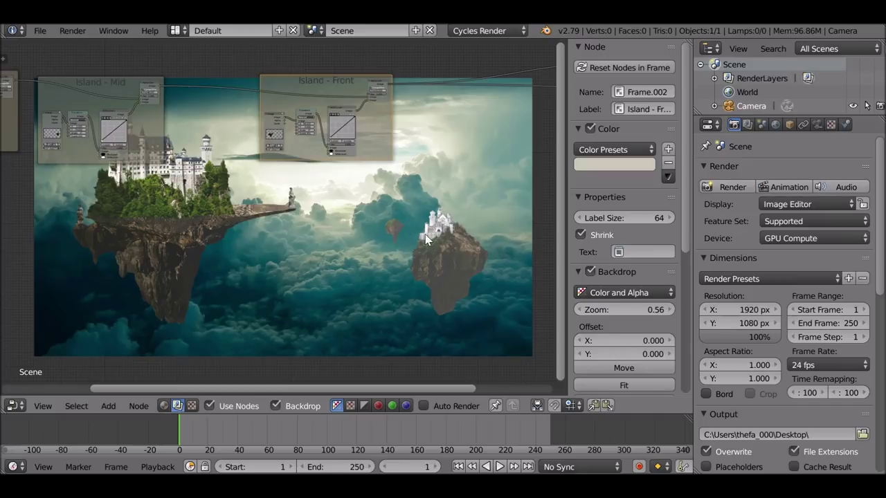
pyautogui.moveTo(76, 83); pyautogui.dragTo(122, 74)
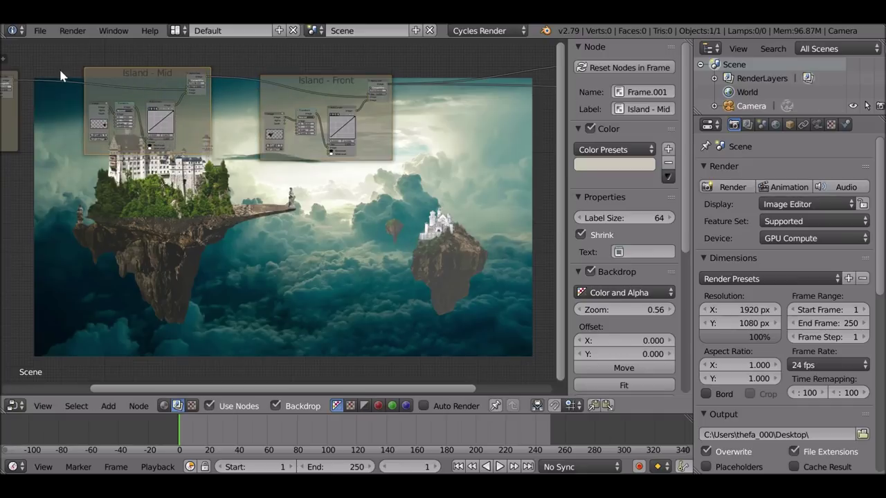
# - Insert a Mix node between the Island - Front frame and the Composite node, and link its output to the Viewer too
pyautogui.moveTo(347, 95); pyautogui.dragTo(225, 122, button='middle')
pyautogui.moveTo(227, 120); pyautogui.dragTo(82, 109)
pyautogui.hotkey('shift', 'a')
pyautogui.moveTo(277, 159)
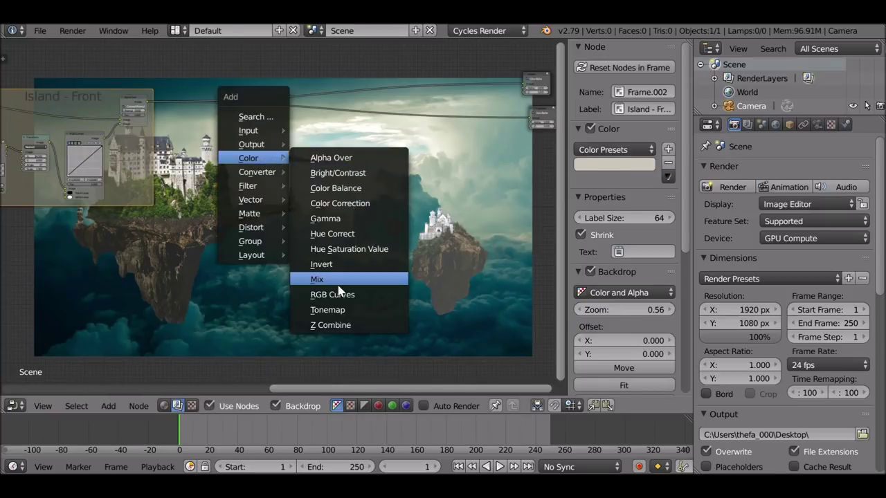
pyautogui.click(317, 279)
pyautogui.click(332, 106)
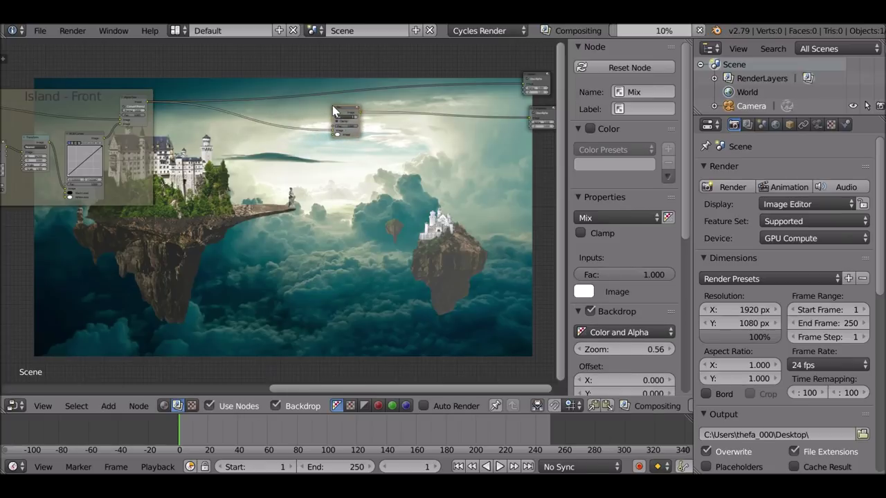
pyautogui.moveTo(276, 150); pyautogui.dragTo(263, 156, button='middle')
pyautogui.moveTo(276, 139); pyautogui.dragTo(503, 103)
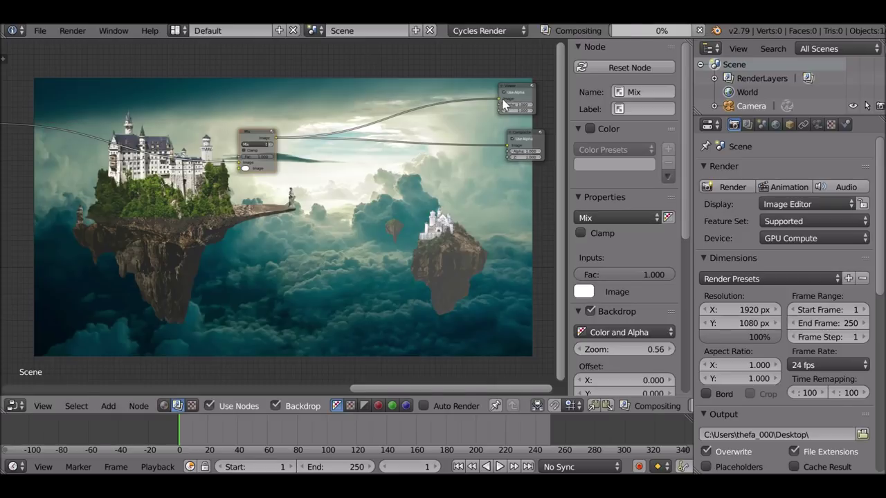
# - Add a Movie Clip node below the Mix node and connect its Image output to the Mix node's second Image input
pyautogui.moveTo(351, 187); pyautogui.dragTo(406, 149, button='middle')
pyautogui.hotkey('shift', 'a')
pyautogui.moveTo(205, 216)
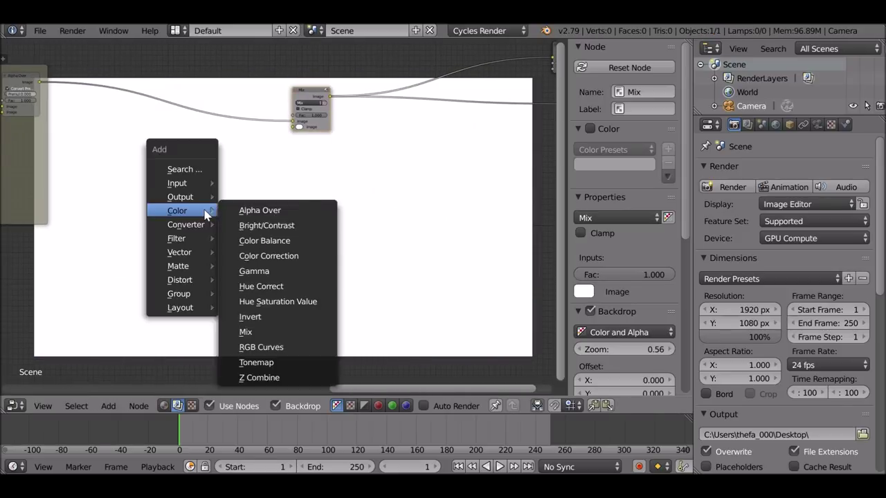
pyautogui.moveTo(184, 184)
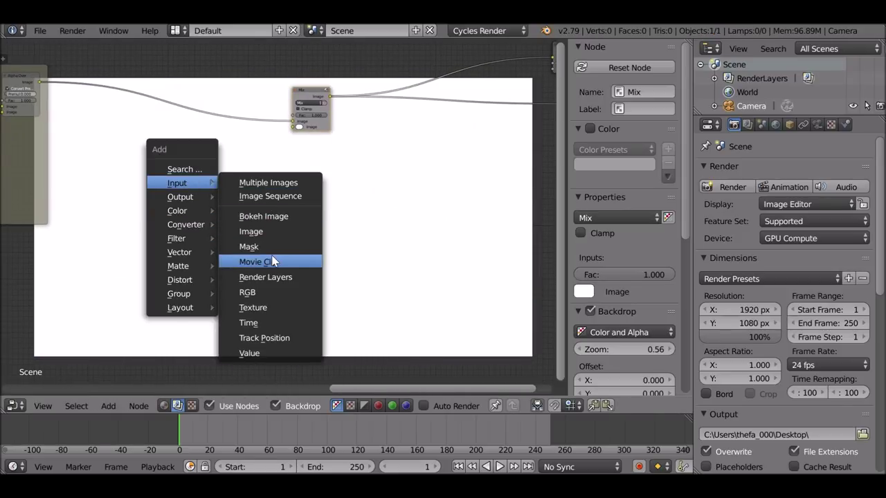
pyautogui.click(273, 262)
pyautogui.click(173, 139)
pyautogui.scroll(1, 170, 137)
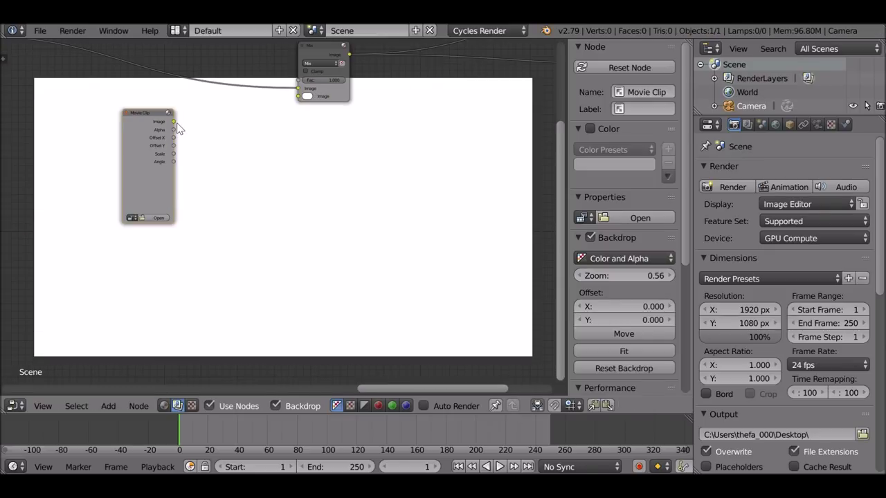
pyautogui.moveTo(175, 122); pyautogui.dragTo(300, 96)
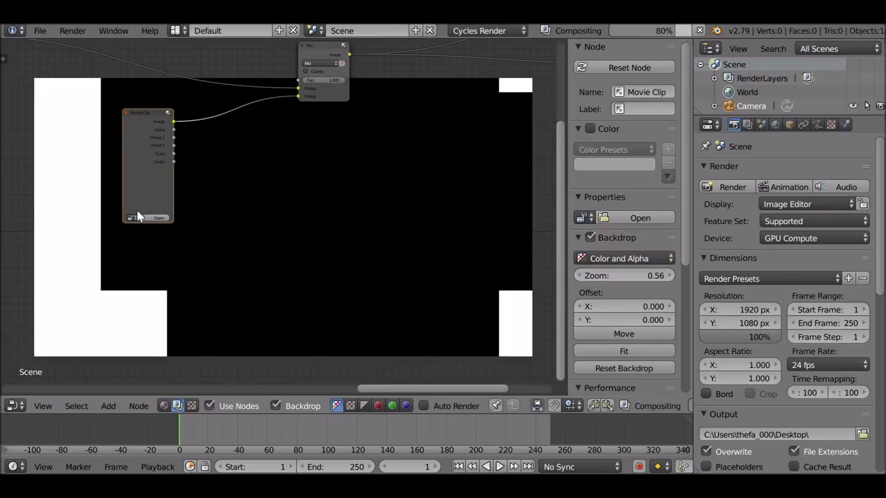
# - Load the clip 722676343.mp4 from the Videoassets\water folder into the Movie Clip node
pyautogui.click(151, 219)
pyautogui.click(52, 150)
pyautogui.click(197, 277)
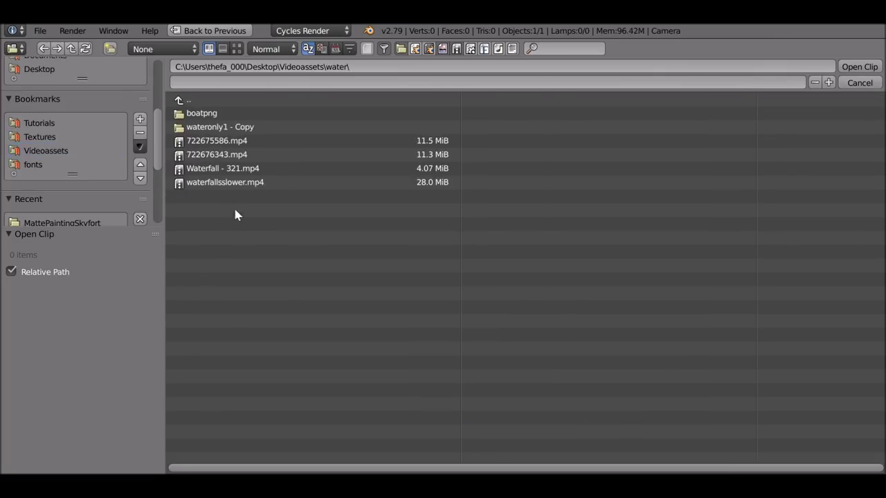
pyautogui.click(236, 49)
pyautogui.click(642, 148)
pyautogui.click(857, 67)
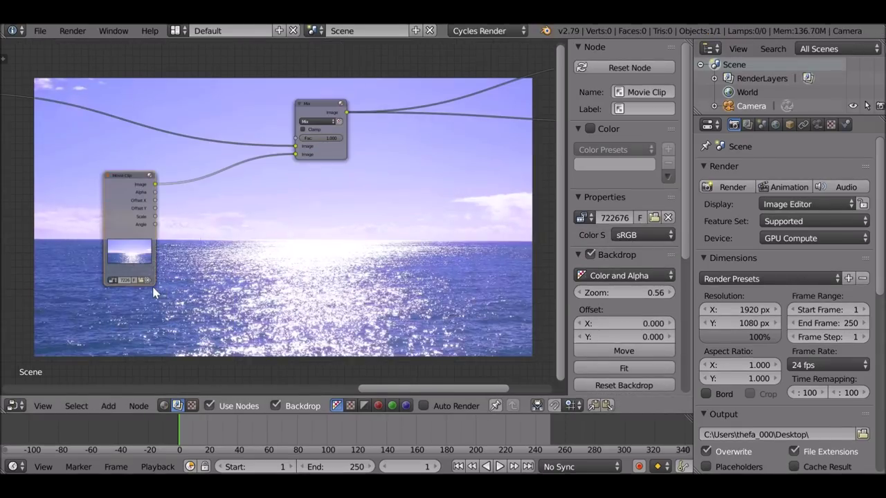
pyautogui.moveTo(223, 205); pyautogui.dragTo(220, 198, button='middle')
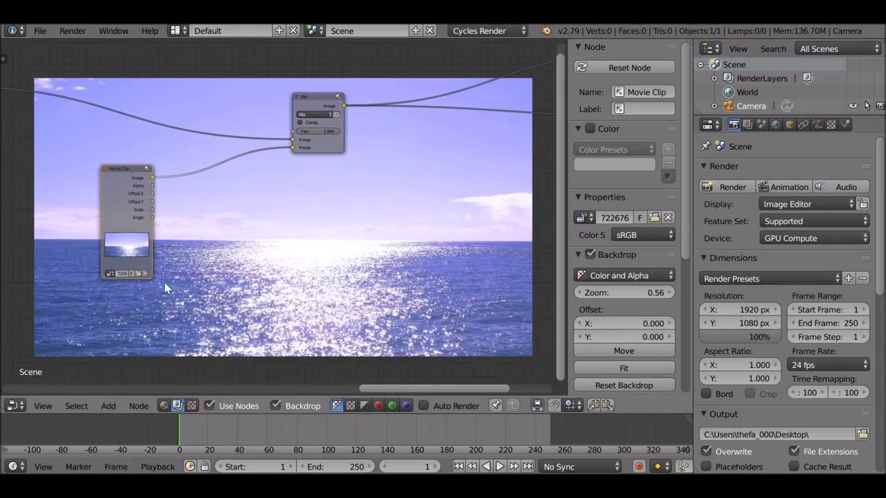
# - Switch the node area to the Movie Clip Editor and display the clip 722676343.mp4
pyautogui.click(16, 407)
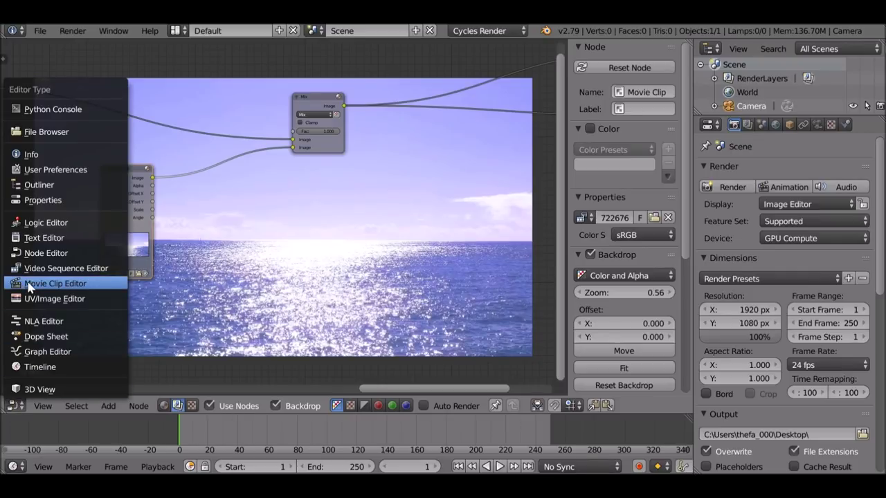
pyautogui.click(113, 286)
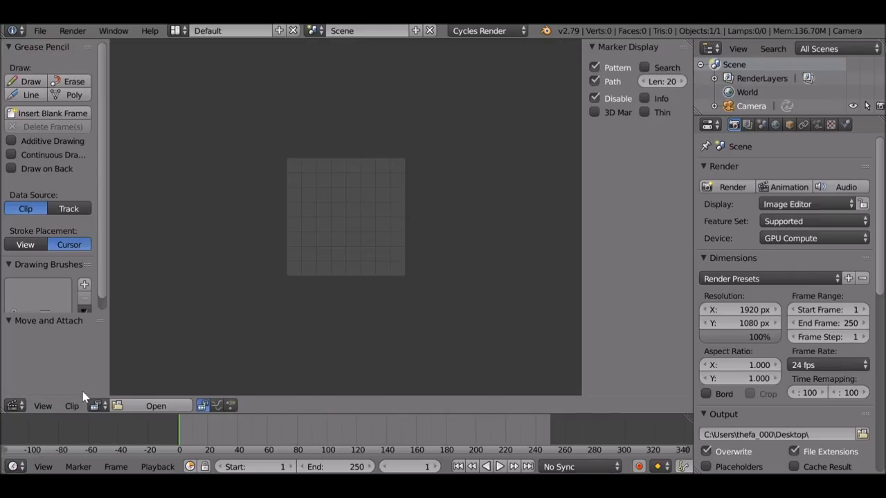
pyautogui.click(98, 406)
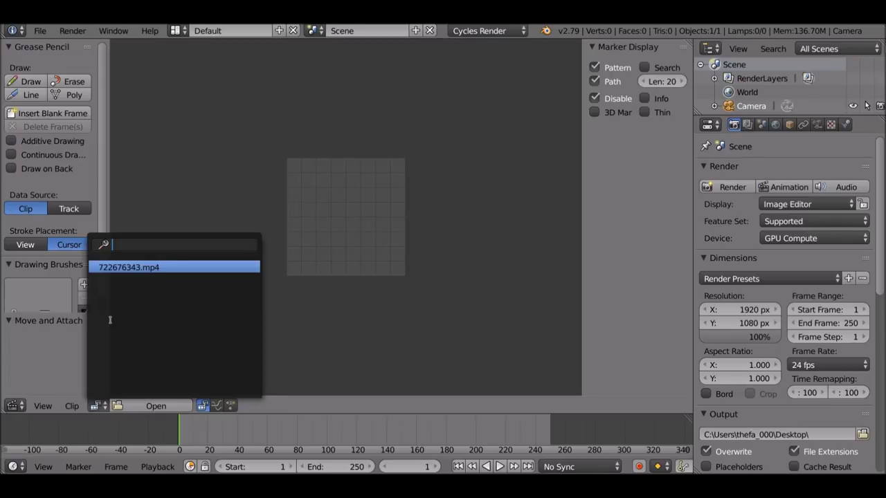
pyautogui.click(174, 271)
pyautogui.scroll(-2, 246, 273)
pyautogui.moveTo(256, 257); pyautogui.dragTo(348, 216, button='middle')
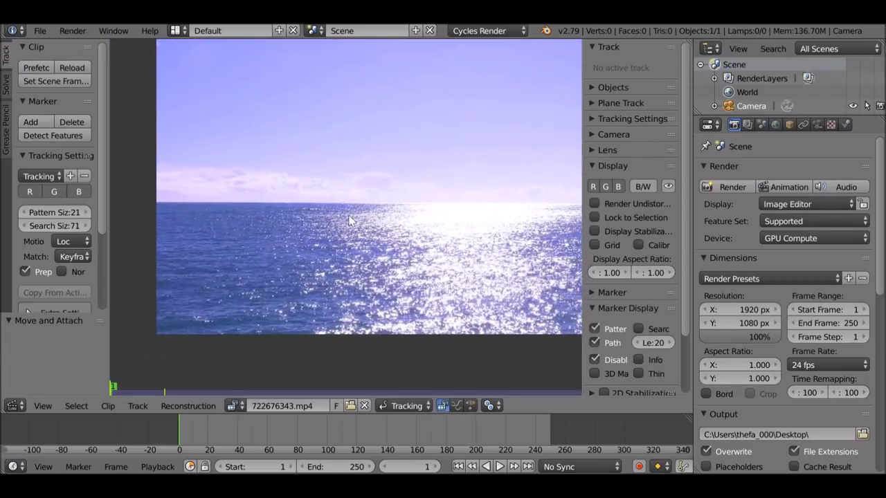
pyautogui.scroll(3, 359, 220)
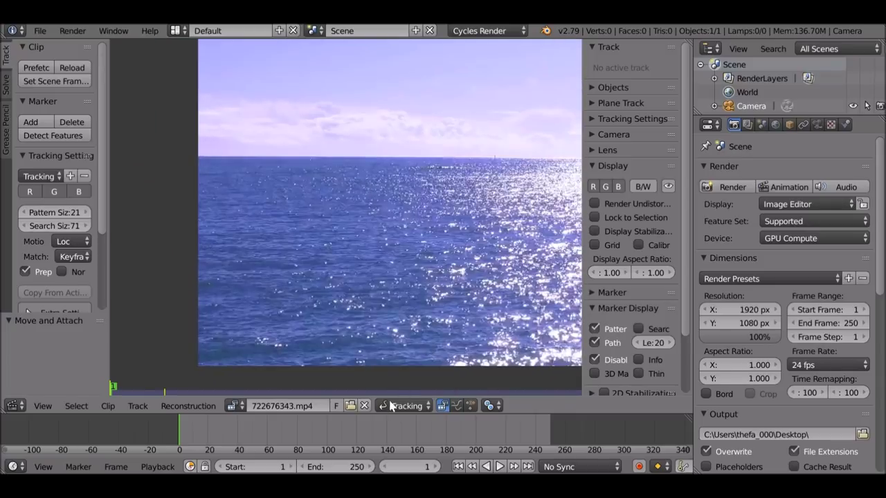
# - Change the clip editor to Mask mode and create a new mask named Water
pyautogui.click(405, 406)
pyautogui.click(408, 373)
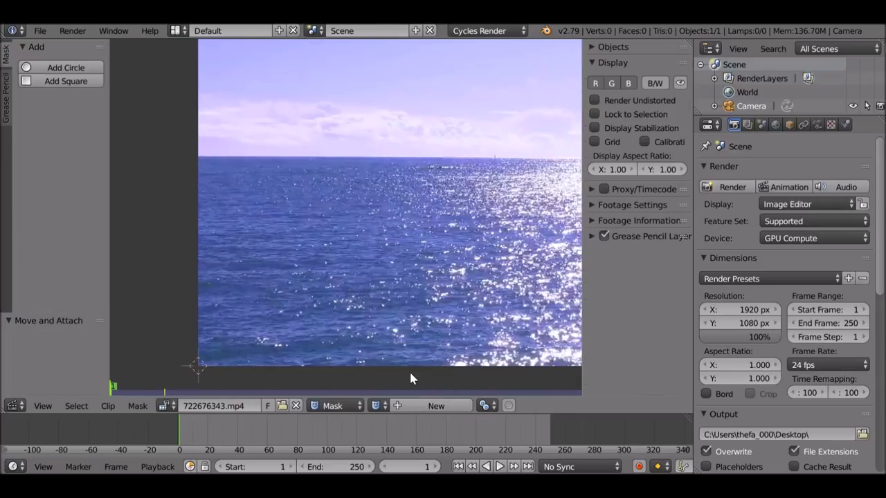
pyautogui.click(431, 408)
pyautogui.click(409, 409)
pyautogui.write('Water')
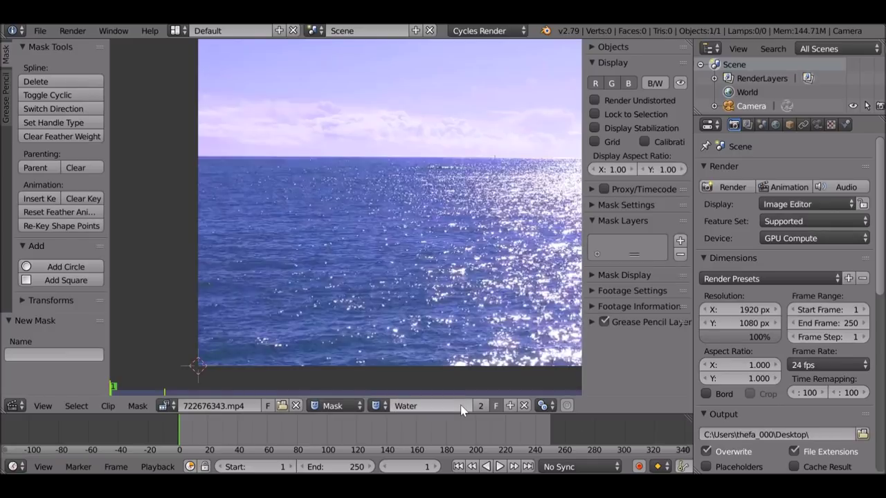
pyautogui.press('Return')
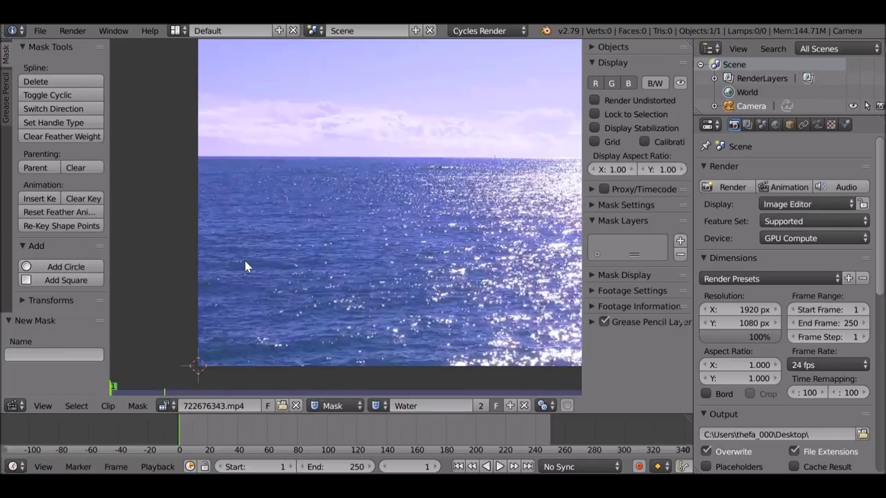
# - Draw a flat, elongated mask outline on the dark water beside the sun glare and close it into a loop
pyautogui.keyDown('ctrl'); pyautogui.click(238, 245); pyautogui.keyUp('ctrl')
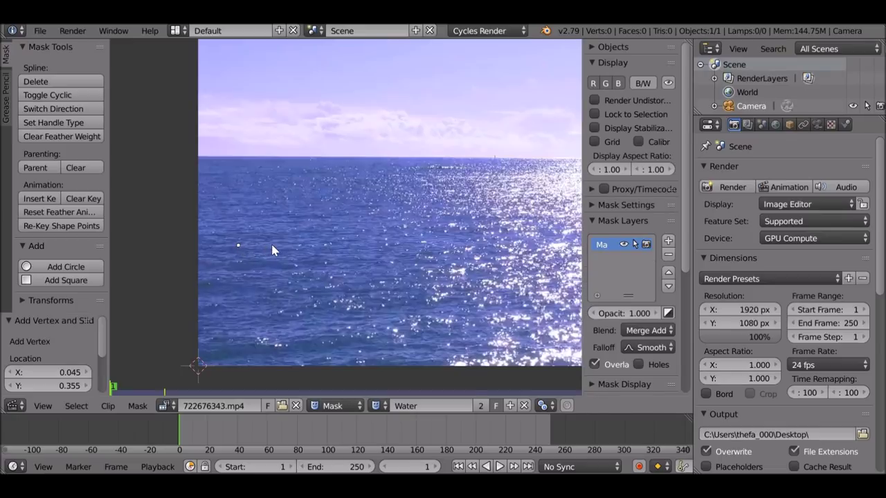
pyautogui.keyDown('ctrl'); pyautogui.click(256, 234); pyautogui.keyUp('ctrl')
pyautogui.keyDown('ctrl'); pyautogui.click(341, 245); pyautogui.keyUp('ctrl')
pyautogui.keyDown('ctrl'); pyautogui.click(341, 263); pyautogui.keyUp('ctrl')
pyautogui.keyDown('ctrl'); pyautogui.click(233, 256); pyautogui.keyUp('ctrl')
pyautogui.hotkey('alt', 'c')
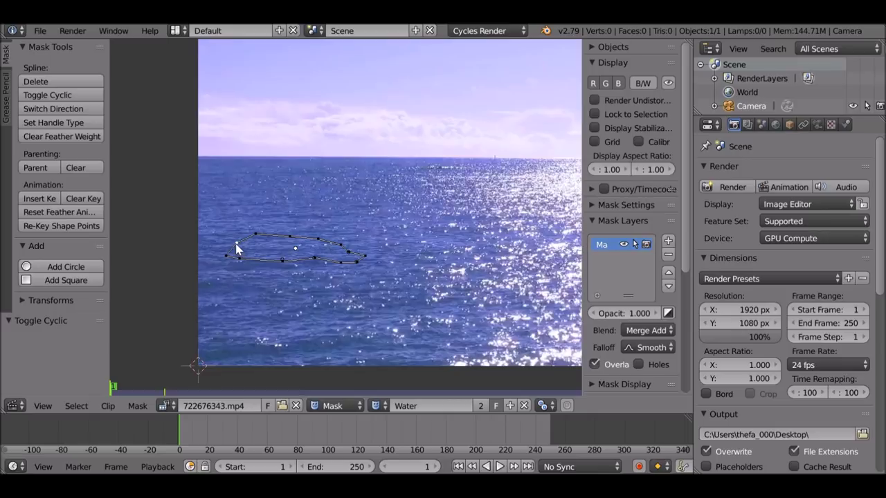
# - Set all mask points to Auto handles and reshape the outline by sliding points at its end nearest the sun glare
pyautogui.press('a')
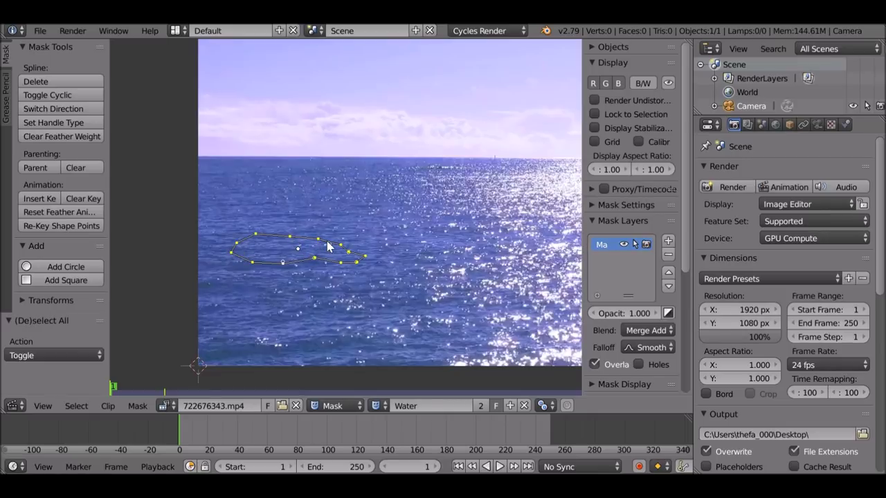
pyautogui.press('v')
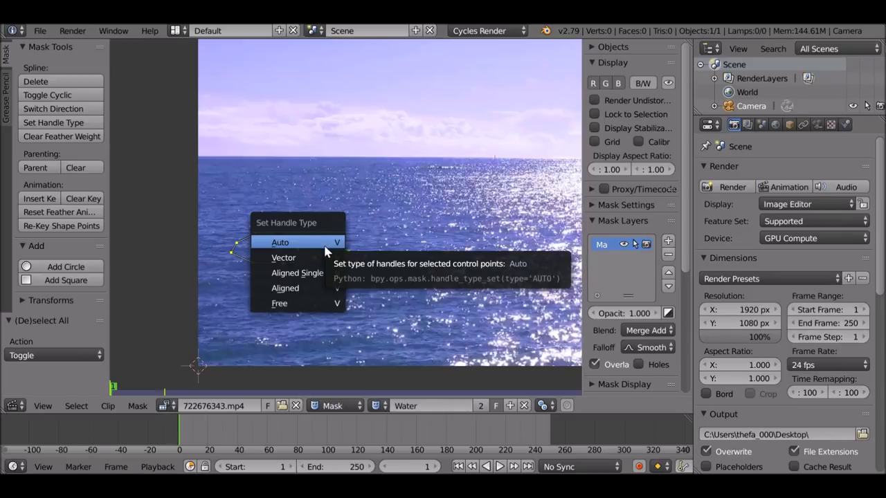
pyautogui.click(284, 242)
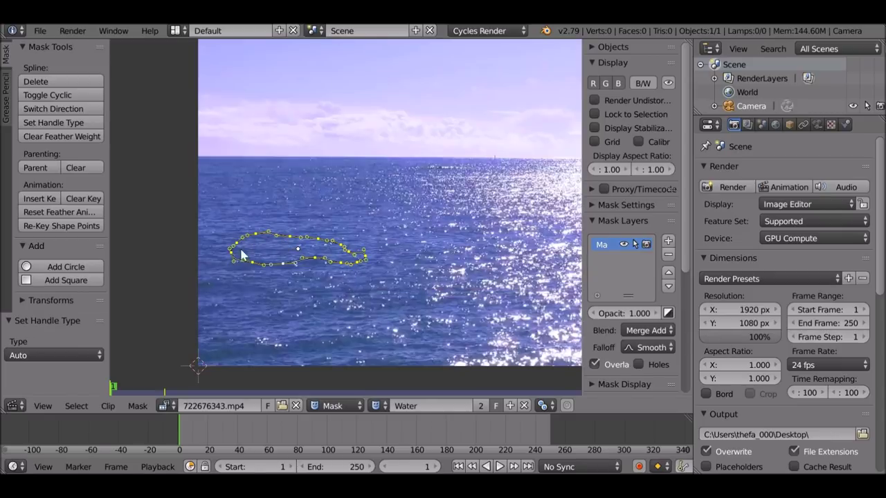
pyautogui.scroll(6, 337, 269)
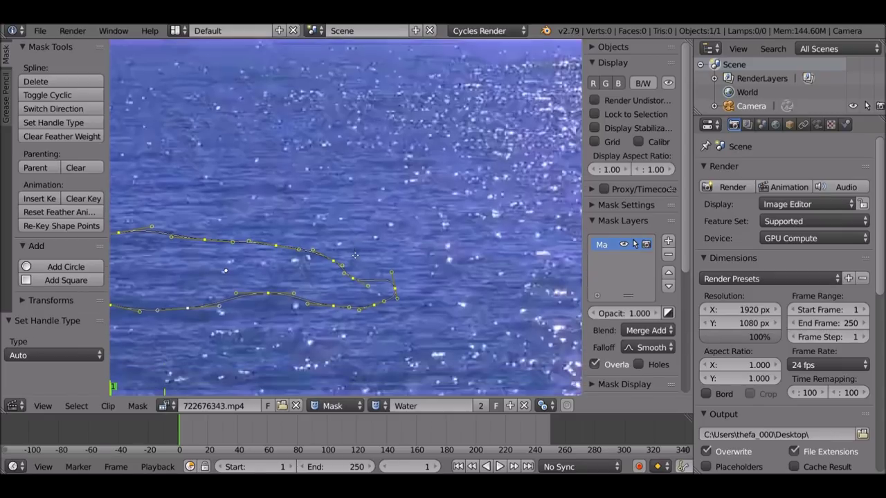
pyautogui.moveTo(427, 330); pyautogui.dragTo(428, 345)
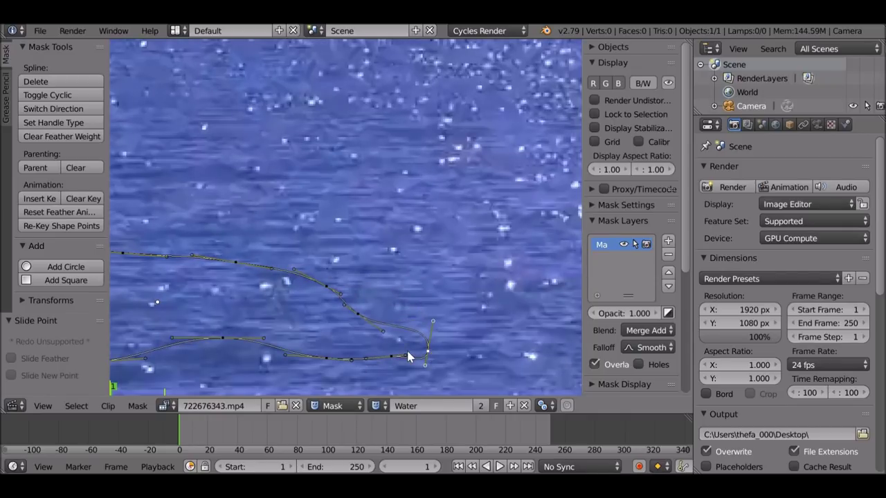
pyautogui.scroll(-4, 281, 275)
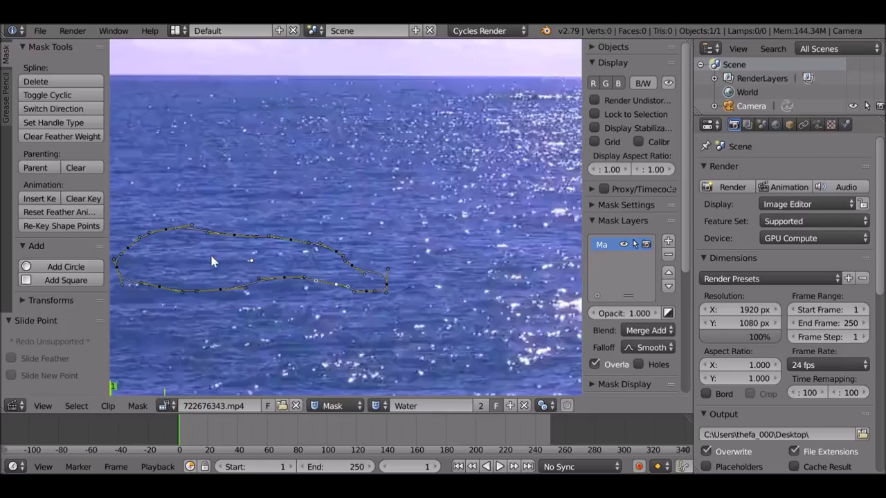
# - Return the clip editor area to the Node Editor and add a Mask input node above the Movie Clip node
pyautogui.click(17, 406)
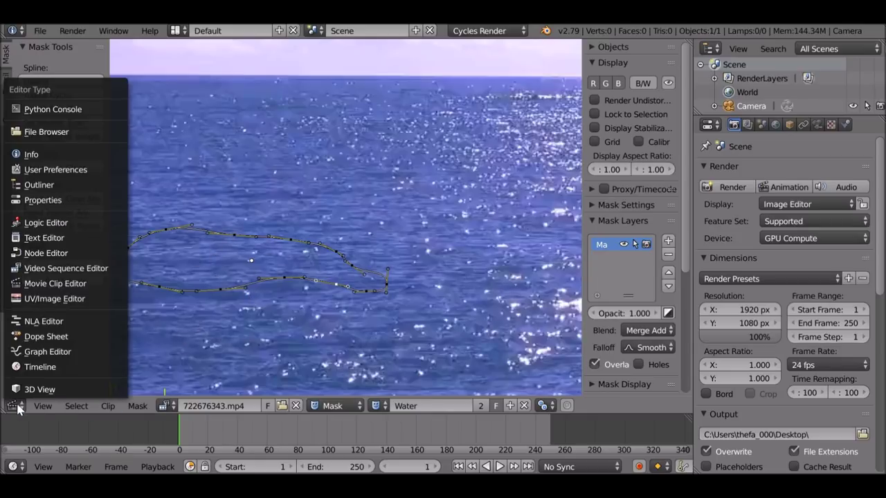
pyautogui.click(54, 256)
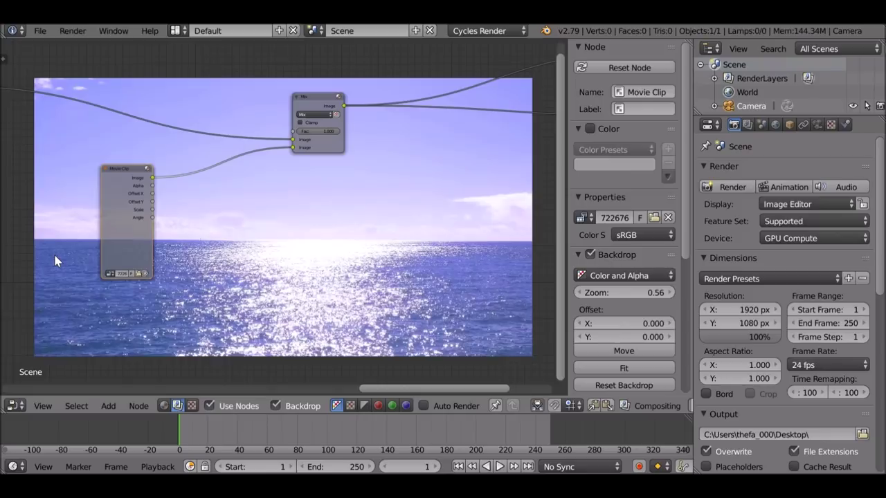
pyautogui.moveTo(240, 229); pyautogui.dragTo(244, 284, button='middle')
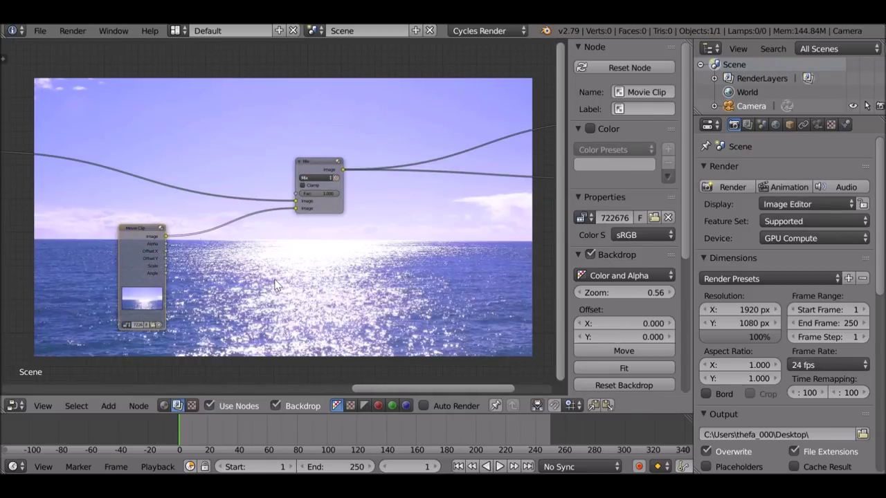
pyautogui.hotkey('shift', 'a')
pyautogui.moveTo(277, 282)
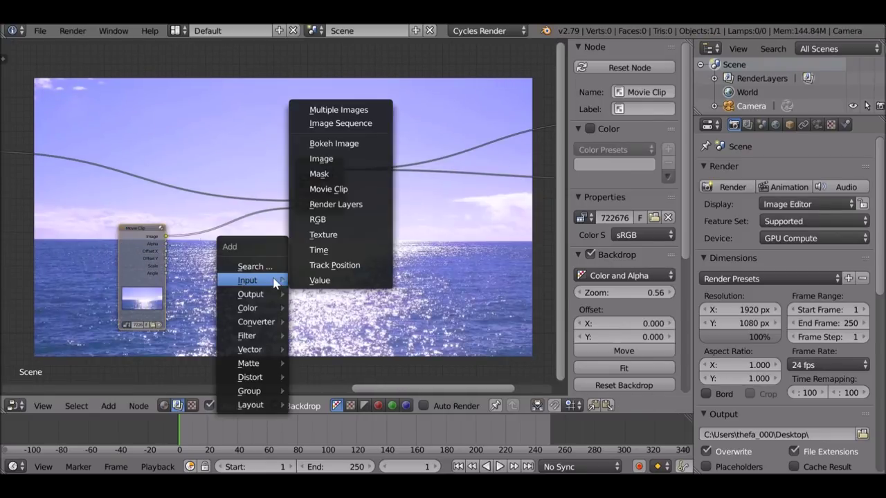
pyautogui.click(337, 175)
pyautogui.click(211, 99)
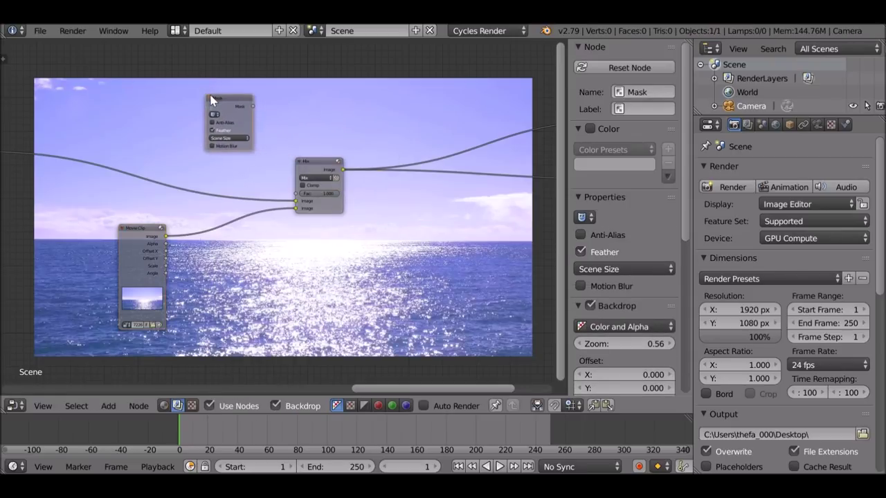
# - Assign the Water mask to the Mask node and connect its output to the Mix node's Fac input
pyautogui.scroll(2, 211, 99)
pyautogui.scroll(1, 225, 127)
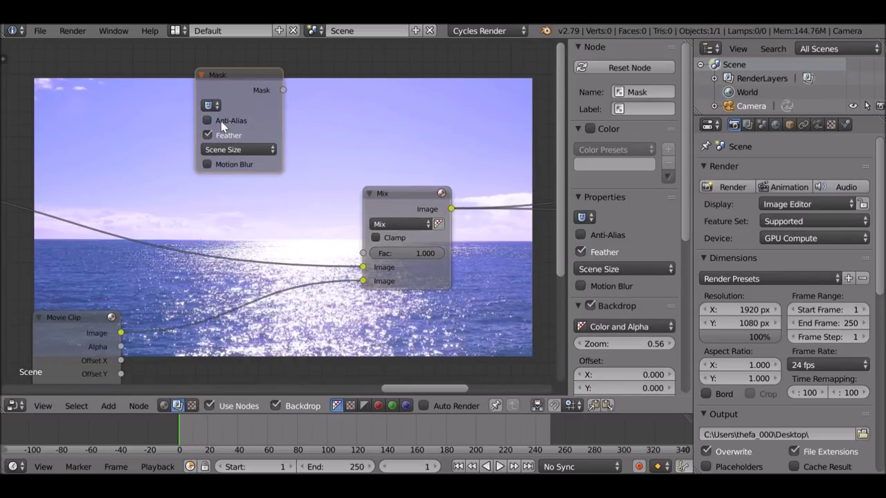
pyautogui.click(210, 105)
pyautogui.click(246, 126)
pyautogui.moveTo(283, 90); pyautogui.dragTo(364, 256)
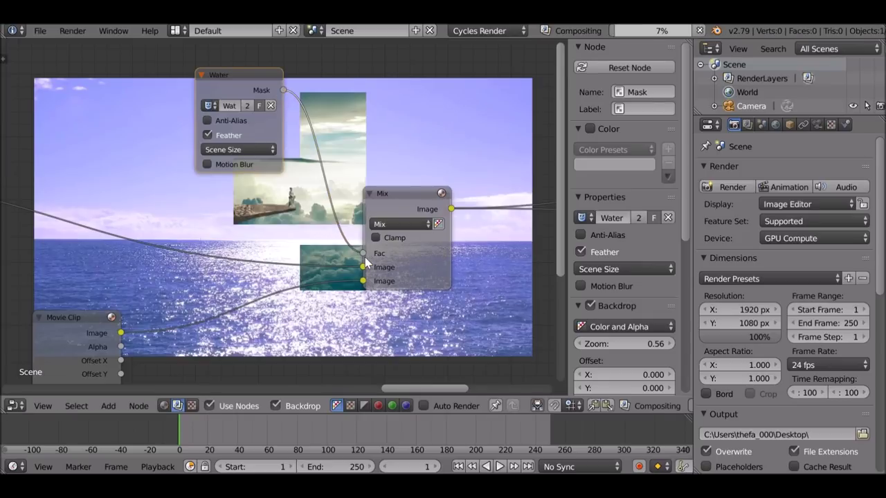
# - Go to frame 47 and preview the Movie Clip node's output in the backdrop
pyautogui.moveTo(364, 257); pyautogui.dragTo(289, 63, button='middle')
pyautogui.click(248, 436)
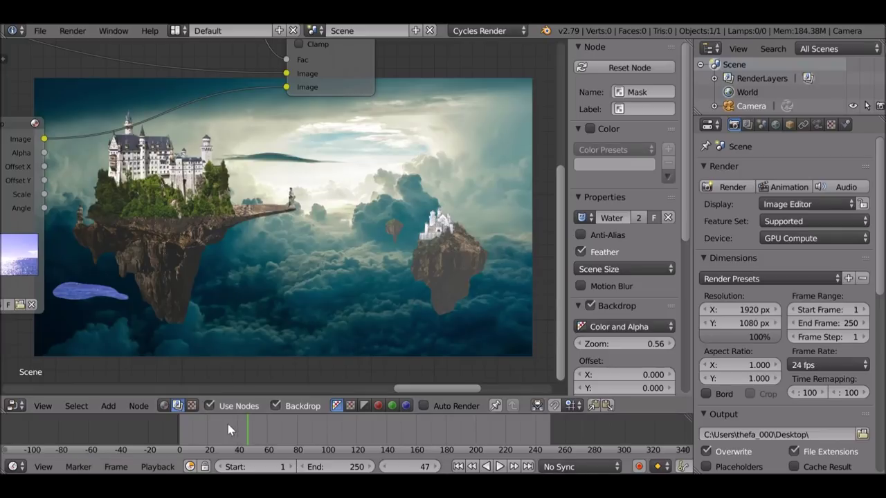
pyautogui.moveTo(14, 155); pyautogui.dragTo(111, 173, button='middle')
pyautogui.keyDown('ctrl'); pyautogui.keyDown('shift'); pyautogui.click(107, 159); pyautogui.keyUp('shift'); pyautogui.keyUp('ctrl')
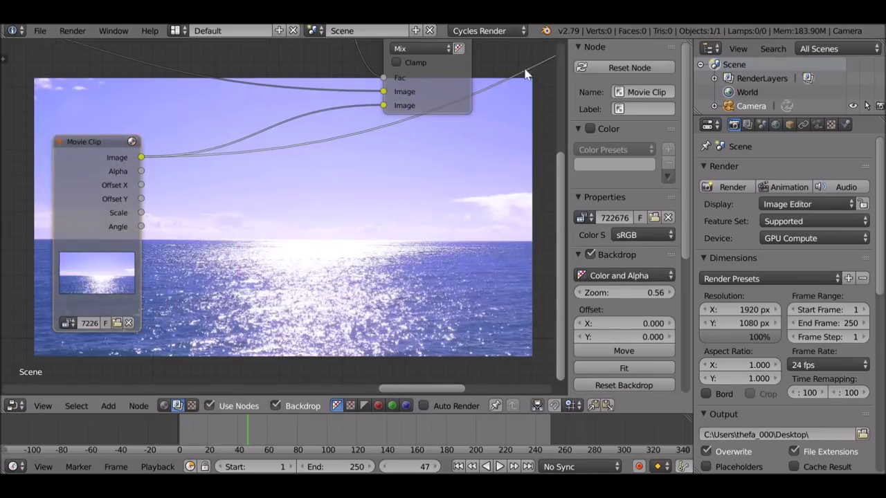
# - Add a Transform node beside the Movie Clip node and switch the backdrop preview back to the Mix node
pyautogui.hotkey('shift', 'a')
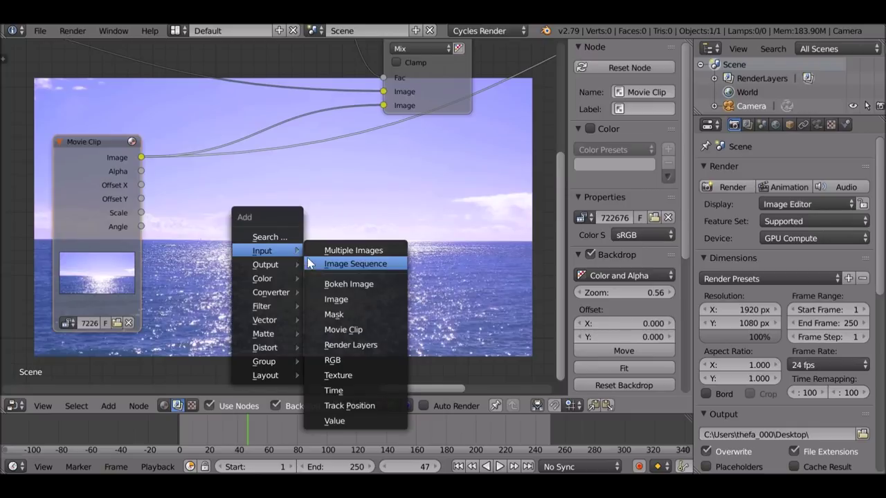
pyautogui.moveTo(268, 351)
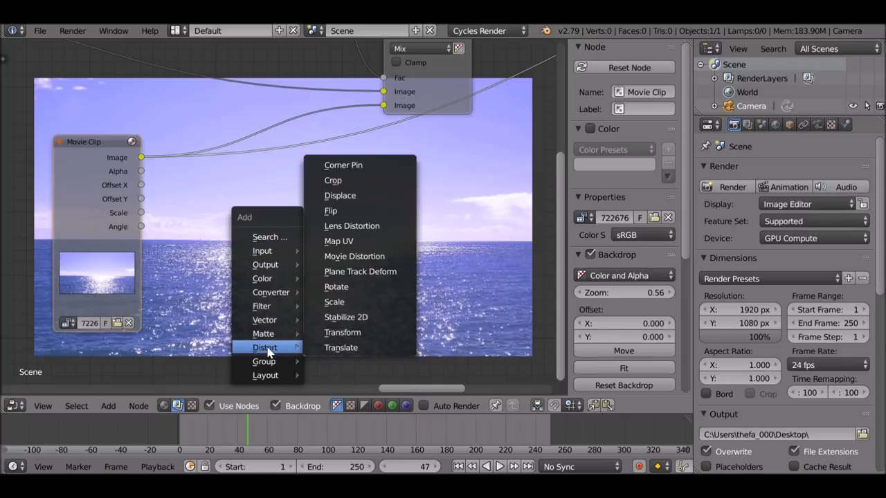
pyautogui.click(361, 338)
pyautogui.click(196, 207)
pyautogui.moveTo(196, 208); pyautogui.dragTo(186, 275, button='middle')
pyautogui.keyDown('ctrl'); pyautogui.keyDown('shift'); pyautogui.click(435, 90); pyautogui.keyUp('shift'); pyautogui.keyUp('ctrl')
# - Insert the Transform node into the link between Movie Clip and Mix, and move the Movie Clip node clear of it
pyautogui.scroll(-3, 434, 90)
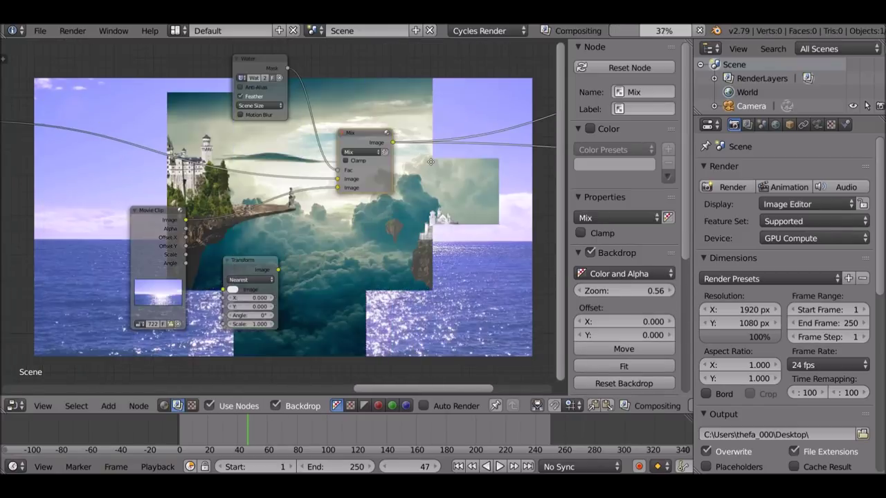
pyautogui.moveTo(434, 158); pyautogui.dragTo(303, 161, button='middle')
pyautogui.scroll(1, 222, 227)
pyautogui.moveTo(207, 228); pyautogui.dragTo(338, 201, button='middle')
pyautogui.scroll(1, 279, 221)
pyautogui.moveTo(279, 221); pyautogui.dragTo(301, 182, button='middle')
pyautogui.moveTo(243, 207); pyautogui.dragTo(237, 130)
pyautogui.scroll(3, 300, 173)
pyautogui.moveTo(140, 157); pyautogui.dragTo(64, 112)
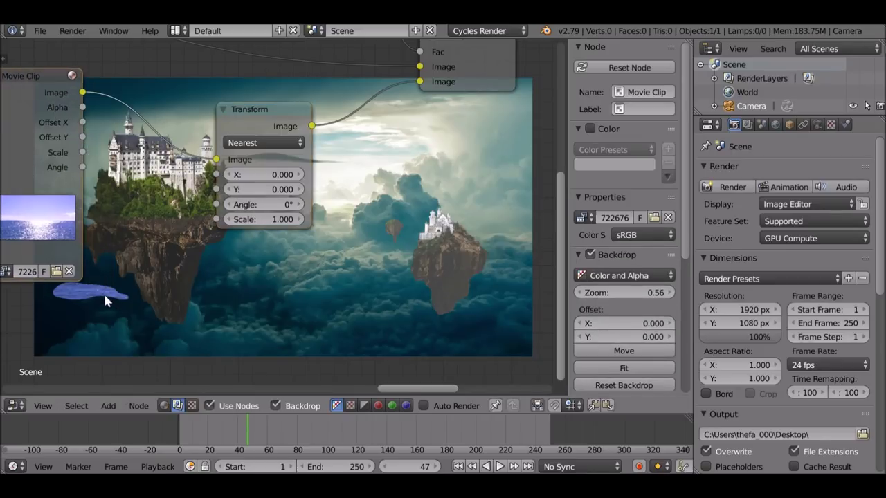
# - Set the Transform node's angle to 90° and preview the rotated ocean clip in the backdrop
pyautogui.click(266, 206)
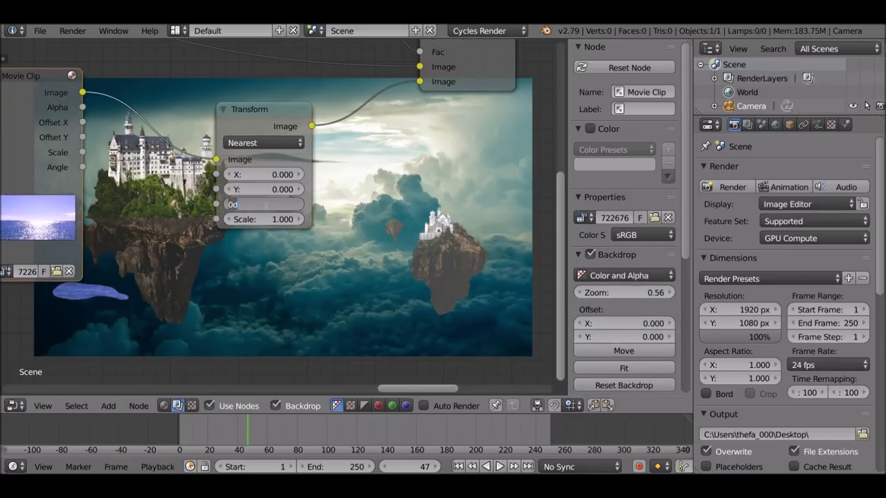
pyautogui.press('Return')
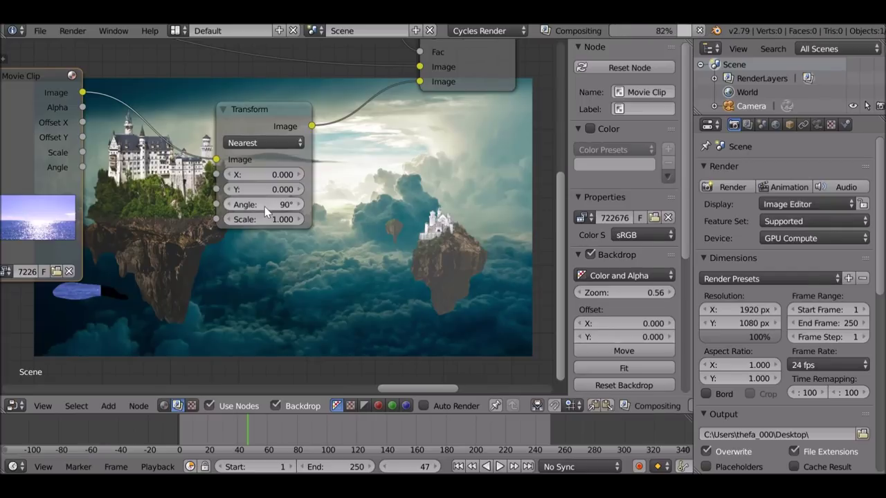
pyautogui.scroll(-2, 78, 259)
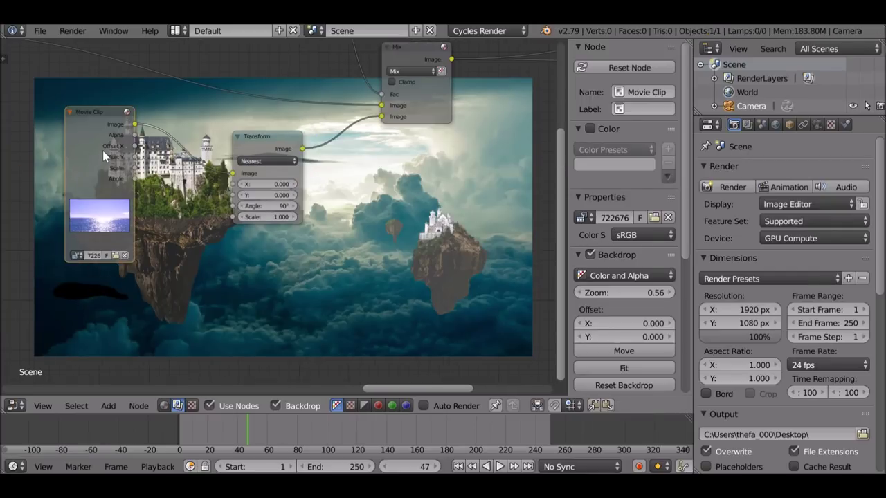
pyautogui.keyDown('ctrl'); pyautogui.keyDown('shift'); pyautogui.click(267, 148); pyautogui.keyUp('shift'); pyautogui.keyUp('ctrl')
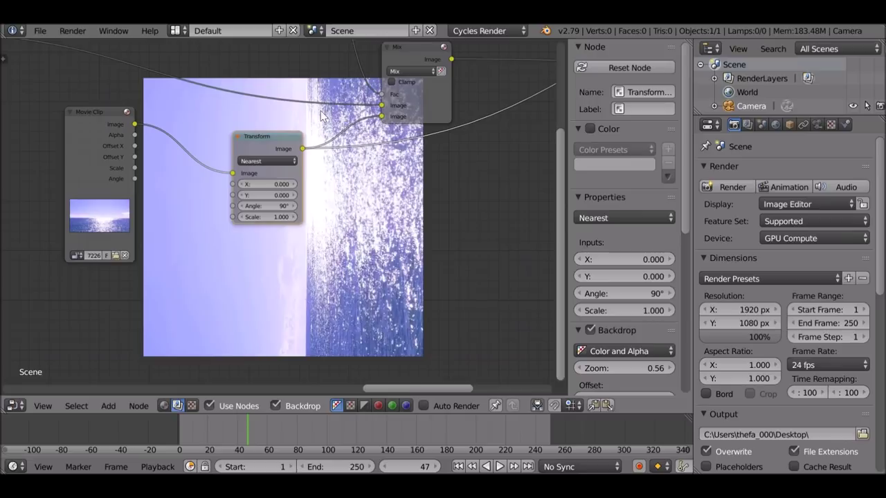
pyautogui.moveTo(339, 225); pyautogui.dragTo(239, 246, button='middle')
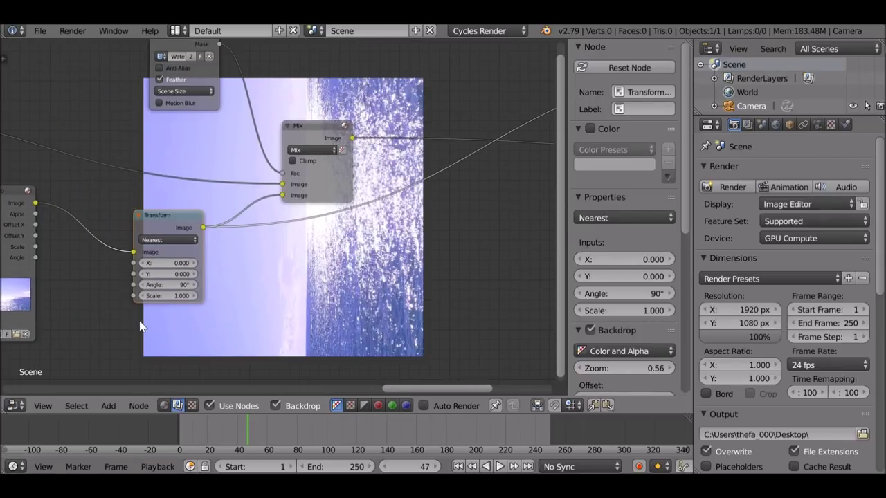
# - Preview the Mix node again and offset the Transform node to X -989.5 and Y 213.4
pyautogui.keyDown('ctrl'); pyautogui.keyDown('shift'); pyautogui.click(334, 132); pyautogui.keyUp('shift'); pyautogui.keyUp('ctrl')
pyautogui.moveTo(234, 275); pyautogui.dragTo(323, 205, button='middle')
pyautogui.scroll(5, 323, 205)
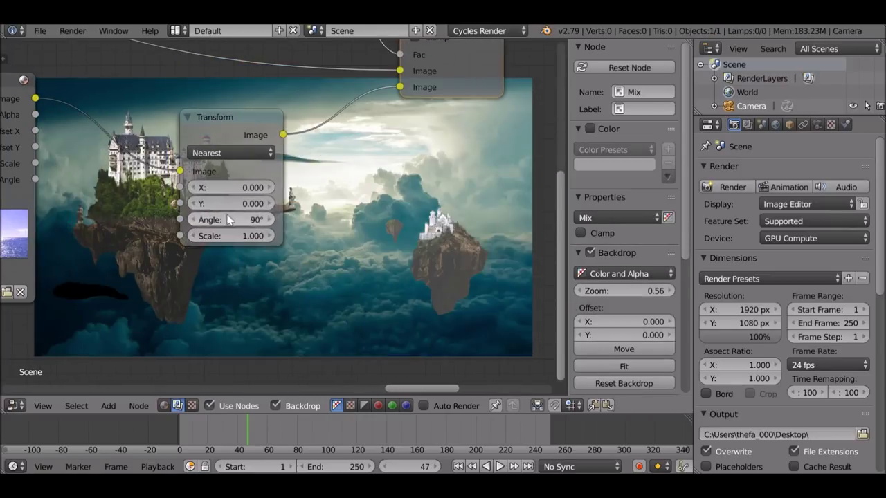
pyautogui.moveTo(248, 187)
pyautogui.mouseDown()
pyautogui.moveTo(166, 187)
pyautogui.moveTo(239, 186)
pyautogui.mouseUp()
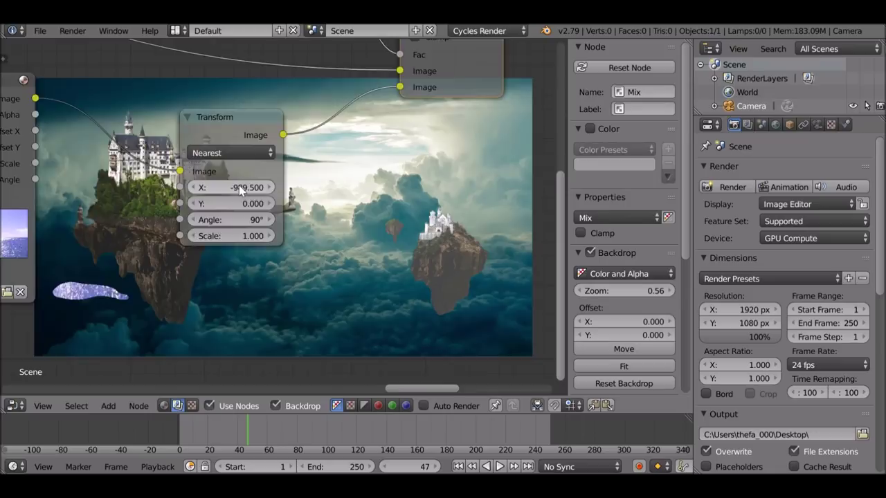
# - Collapse the Transform node next to the Movie Clip node and move the Water mask node away from the Mix node
pyautogui.scroll(-3, 239, 185)
pyautogui.moveTo(268, 174); pyautogui.dragTo(221, 177)
pyautogui.scroll(2, 327, 73)
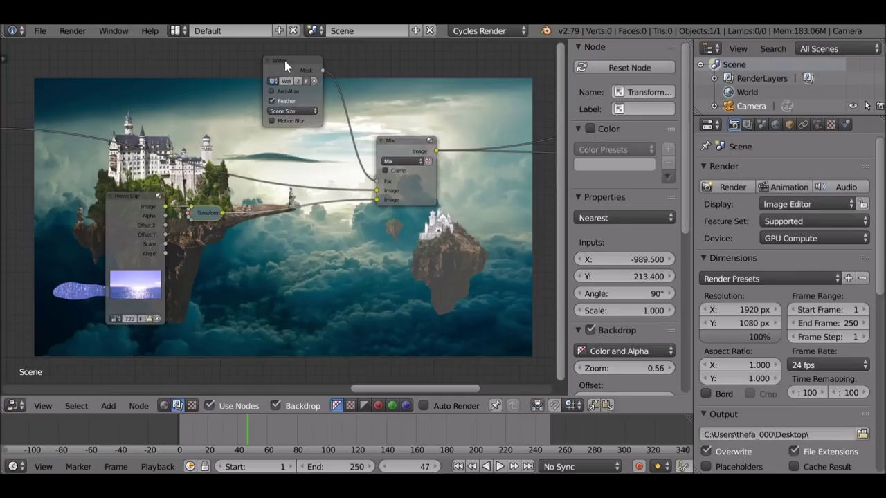
pyautogui.moveTo(285, 62); pyautogui.dragTo(184, 55)
# - Add a second Transform node on the link between the collapsed Transform and the Mix node
pyautogui.moveTo(190, 331); pyautogui.dragTo(140, 247, button='middle')
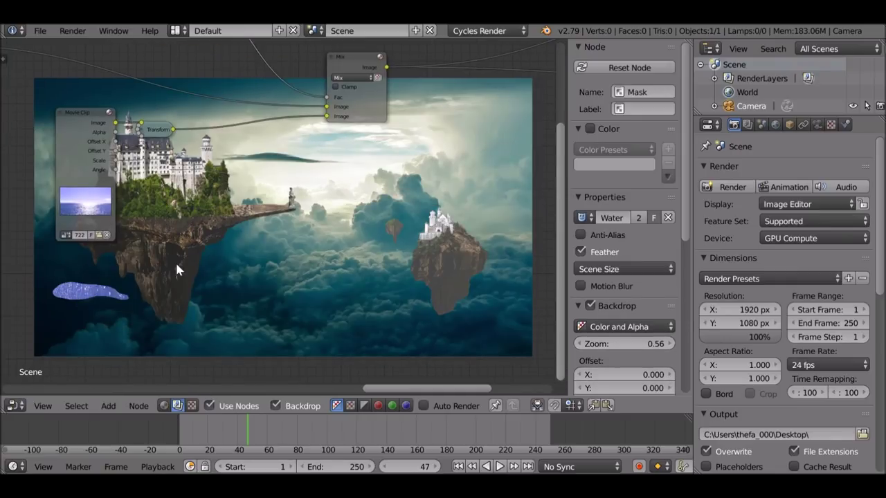
pyautogui.moveTo(273, 216); pyautogui.dragTo(237, 243, button='middle')
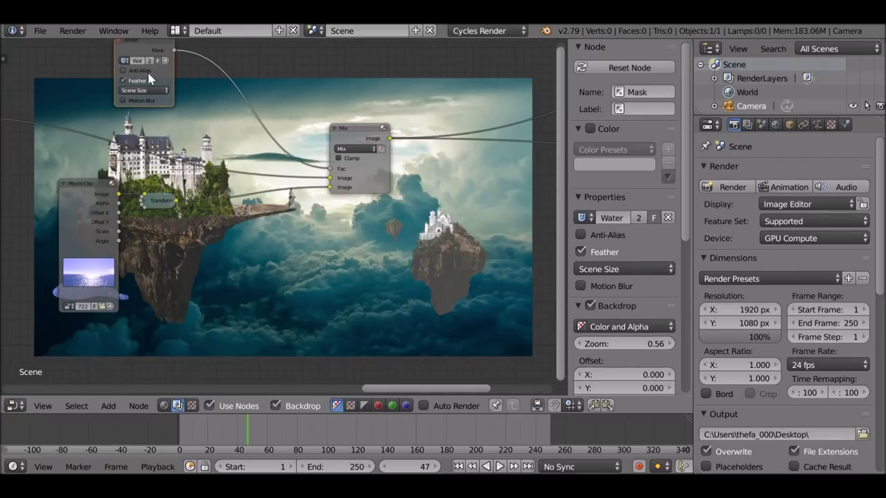
pyautogui.hotkey('shift', 'a')
pyautogui.moveTo(247, 264)
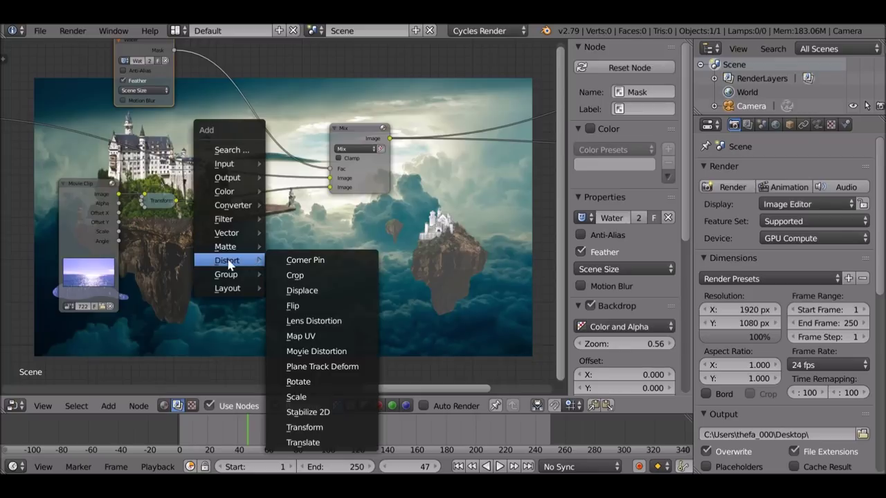
pyautogui.click(315, 427)
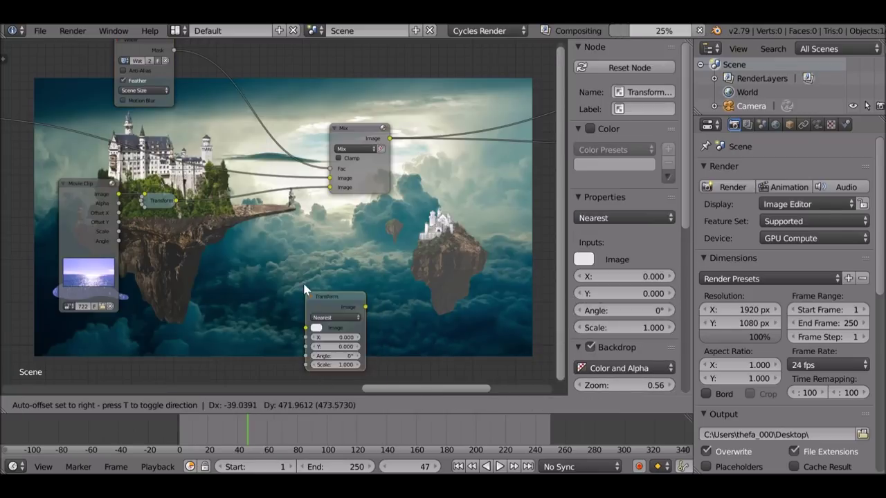
pyautogui.click(253, 199)
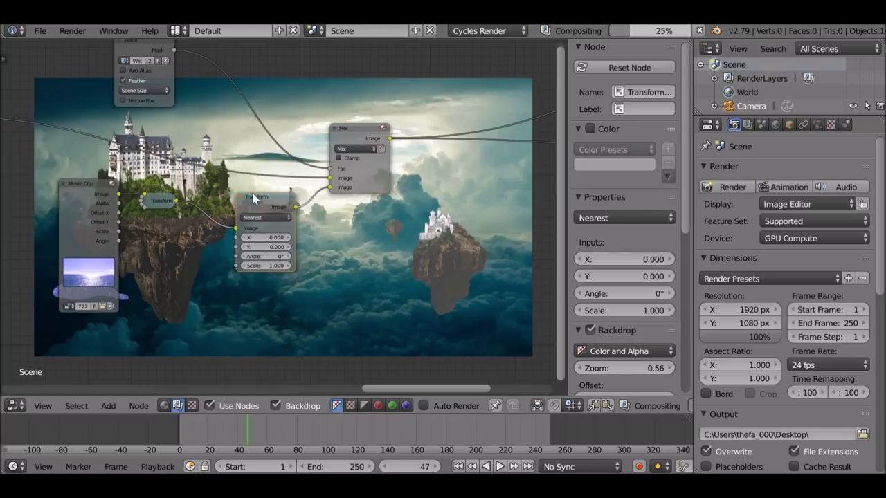
# - Duplicate the new Transform node onto the link between the Water mask and the Mix node's Fac input
pyautogui.scroll(2, 305, 246)
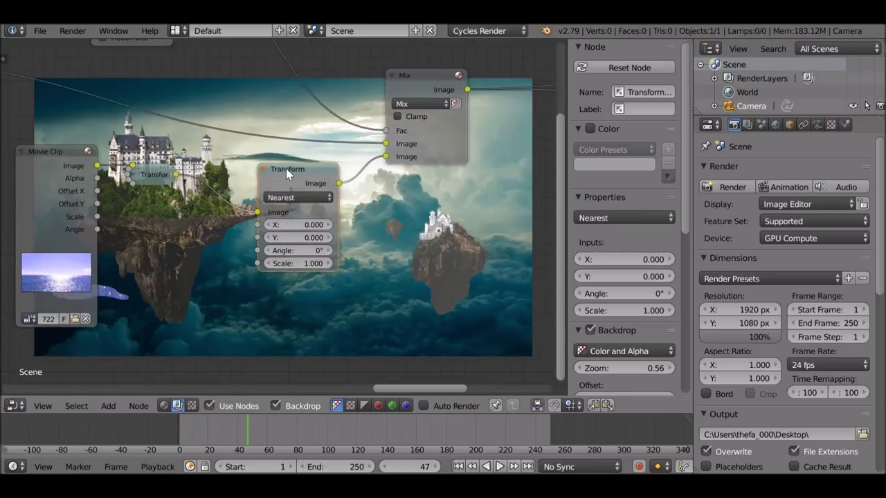
pyautogui.moveTo(186, 281); pyautogui.dragTo(144, 250, button='middle')
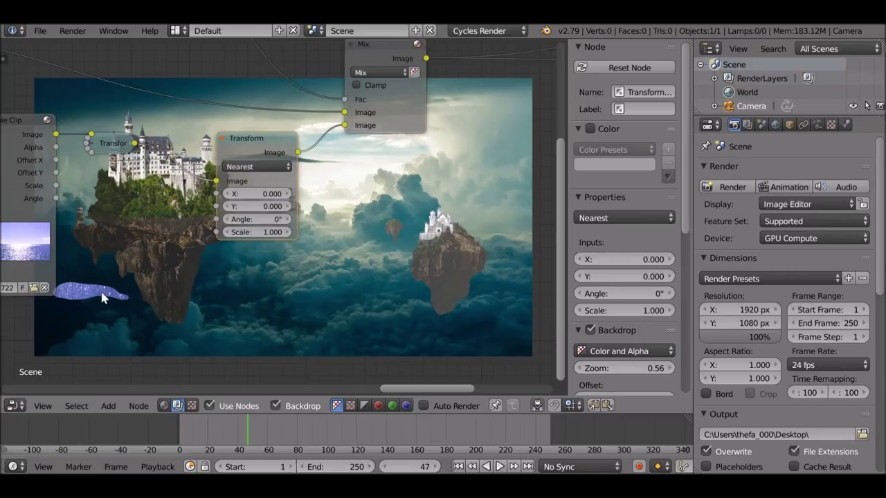
pyautogui.scroll(-2, 246, 238)
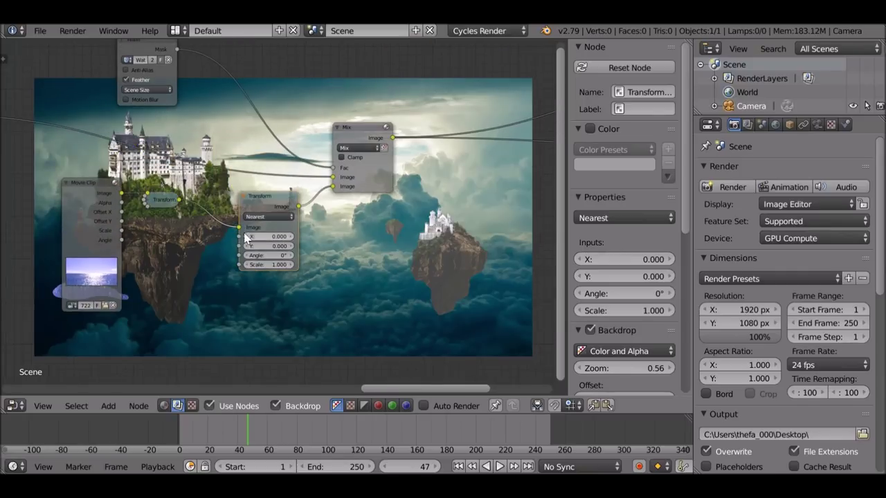
pyautogui.hotkey('shift', 'd')
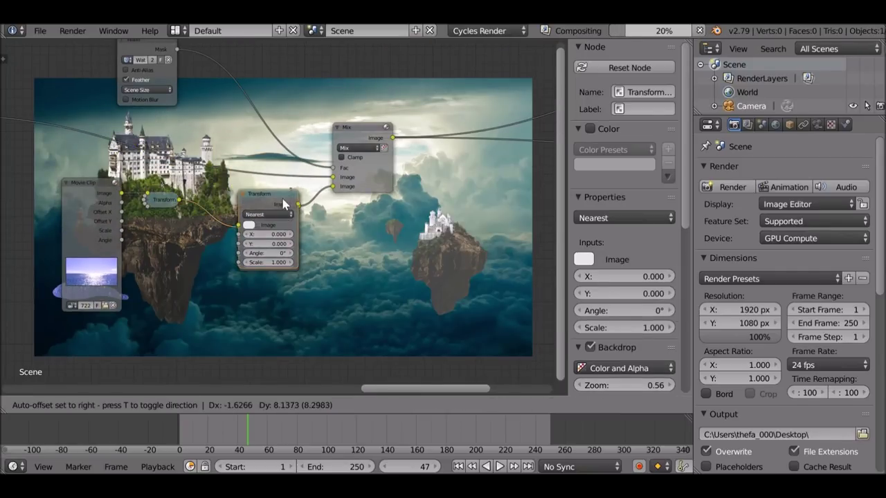
pyautogui.click(291, 102)
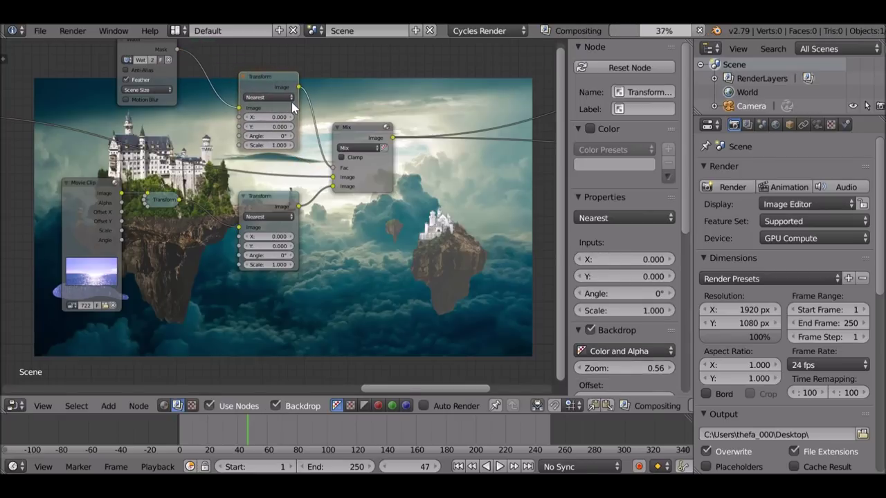
# - Try an X offset of 19.4 on the mask's Transform node and reset it to 0
pyautogui.scroll(2, 291, 102)
pyautogui.moveTo(327, 115); pyautogui.dragTo(346, 114)
pyautogui.moveTo(327, 115); pyautogui.dragTo(266, 96, button='middle')
pyautogui.click(262, 247)
pyautogui.press('Return')
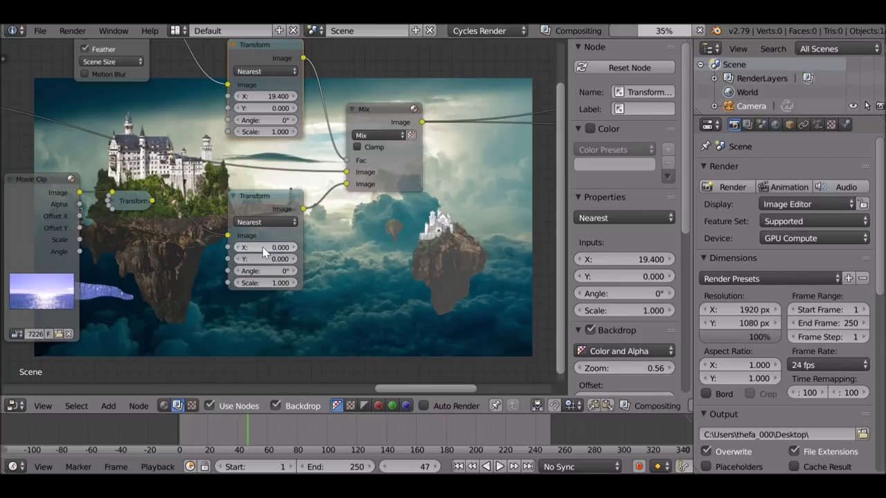
pyautogui.write('0')
pyautogui.press('Return')
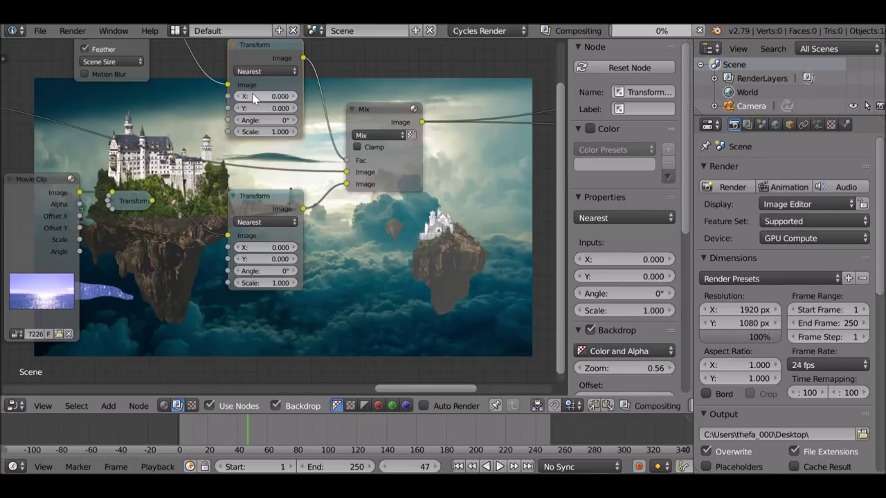
# - Add a Value input node among the nodes beside the mask's Transform node
pyautogui.hotkey('shift', 'a')
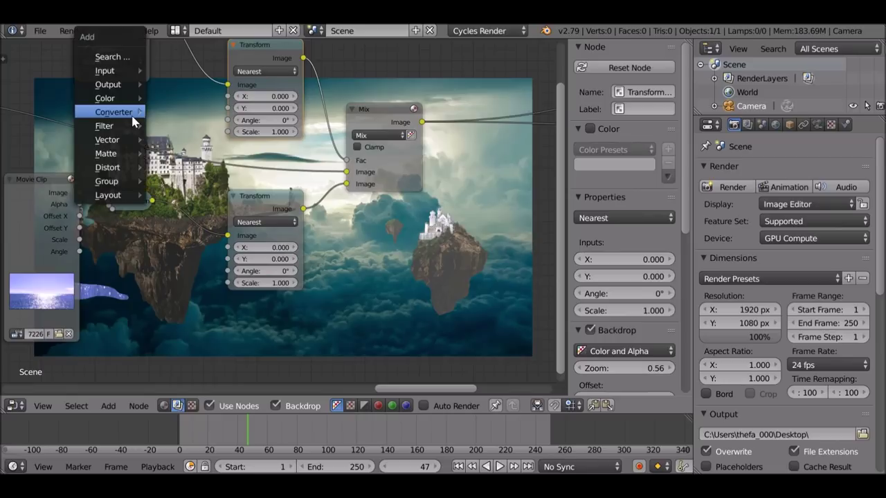
pyautogui.moveTo(133, 122)
pyautogui.moveTo(106, 80)
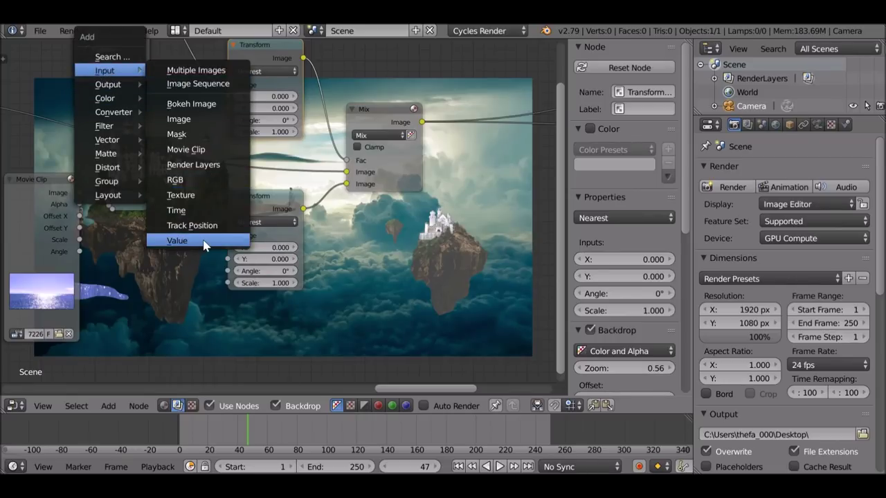
pyautogui.click(178, 241)
pyautogui.click(127, 106)
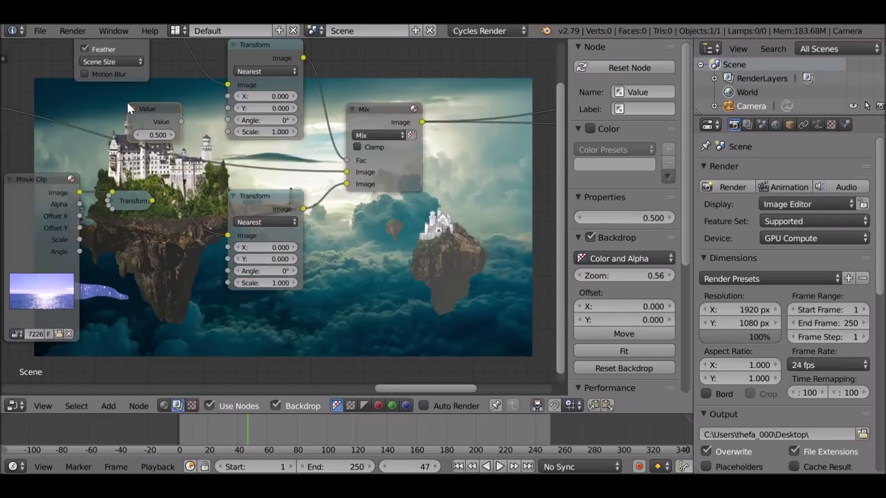
# - Set the new Value node to 0 to match the Transform node's X offset
pyautogui.scroll(4, 126, 100)
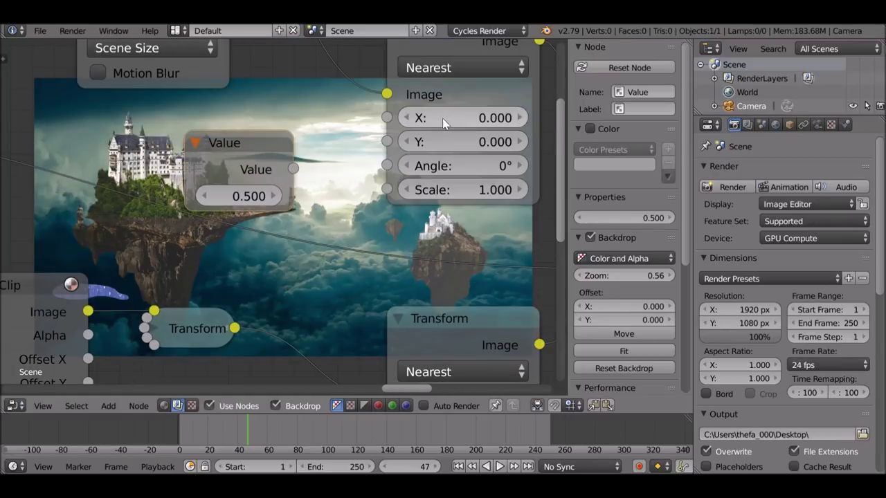
pyautogui.moveTo(376, 128); pyautogui.dragTo(342, 110, button='middle')
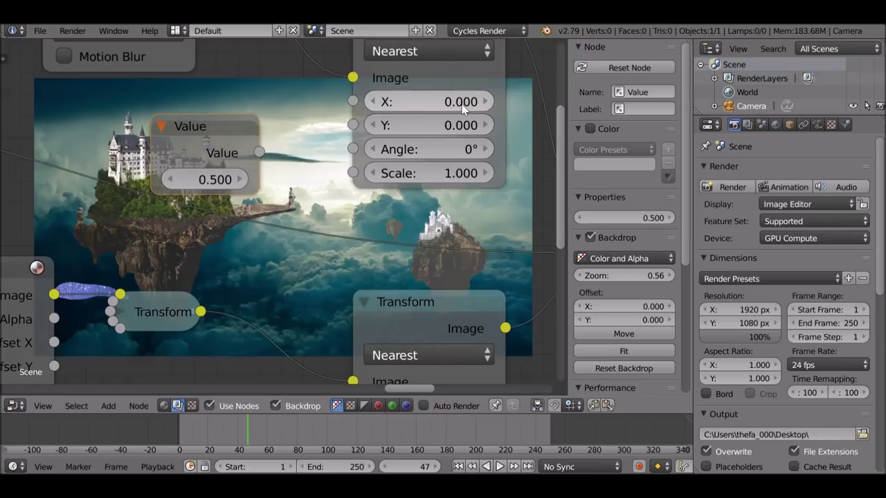
pyautogui.click(224, 185)
pyautogui.press('BackSpace')
pyautogui.press('BackSpace')
pyautogui.press('BackSpace')
pyautogui.write('0')
pyautogui.press('Return')
# - Duplicate the Value node below itself, moving the collapsed Transform node down and out of the way
pyautogui.moveTo(218, 142); pyautogui.dragTo(218, 120)
pyautogui.hotkey('shift', 'd')
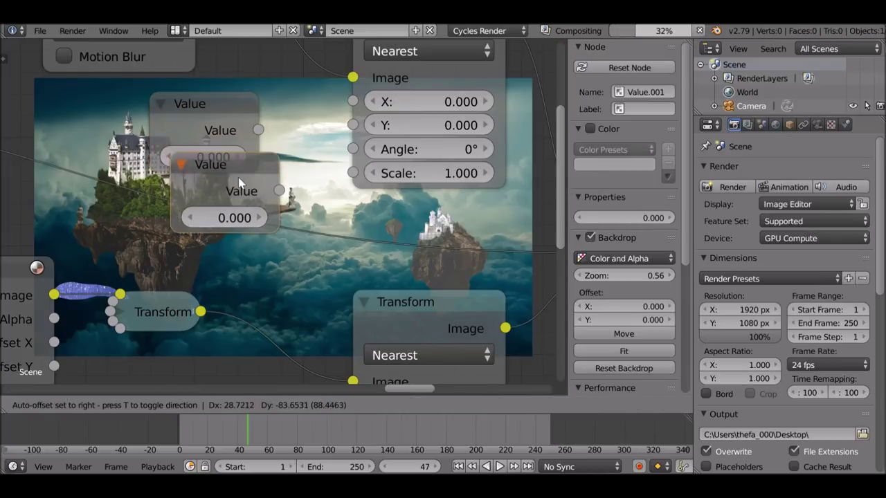
pyautogui.click(227, 189)
pyautogui.moveTo(197, 226); pyautogui.dragTo(193, 178, button='middle')
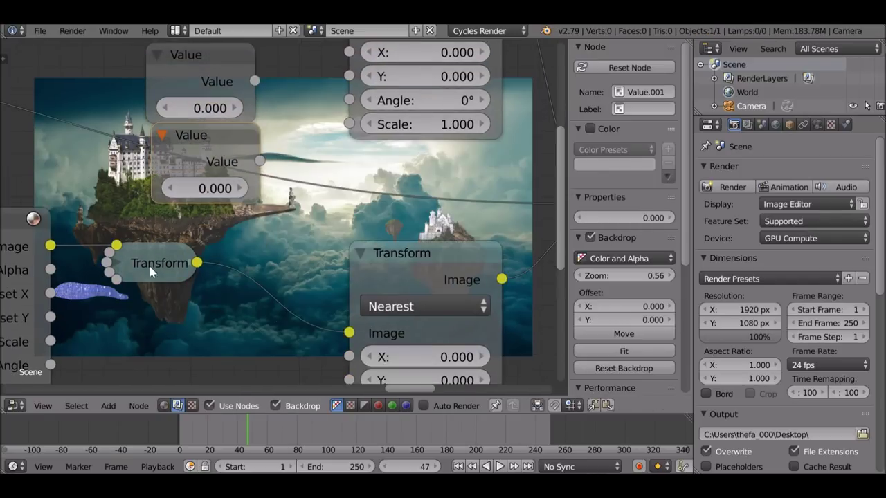
pyautogui.moveTo(154, 260); pyautogui.dragTo(140, 348)
pyautogui.click(186, 153)
pyautogui.moveTo(208, 144); pyautogui.dragTo(201, 151)
pyautogui.click(203, 156)
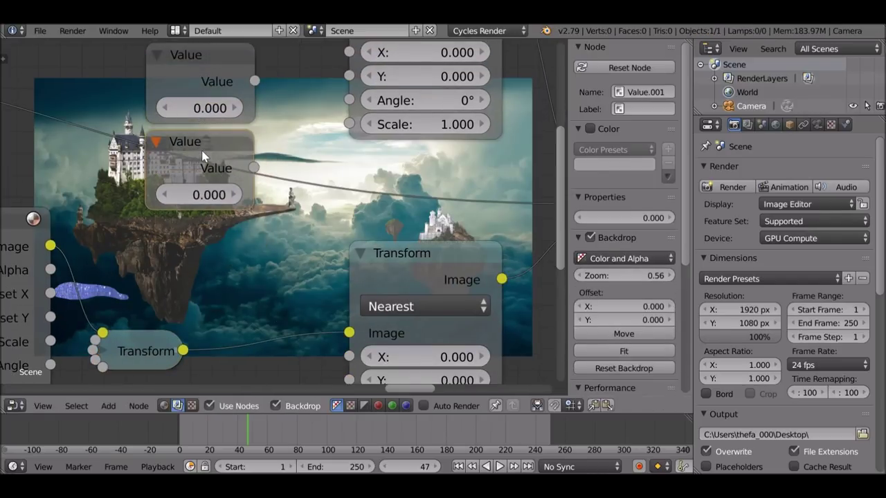
# - Duplicate the Value node a second time below the others and set the copy to 1
pyautogui.hotkey('shift', 'd')
pyautogui.click(211, 240)
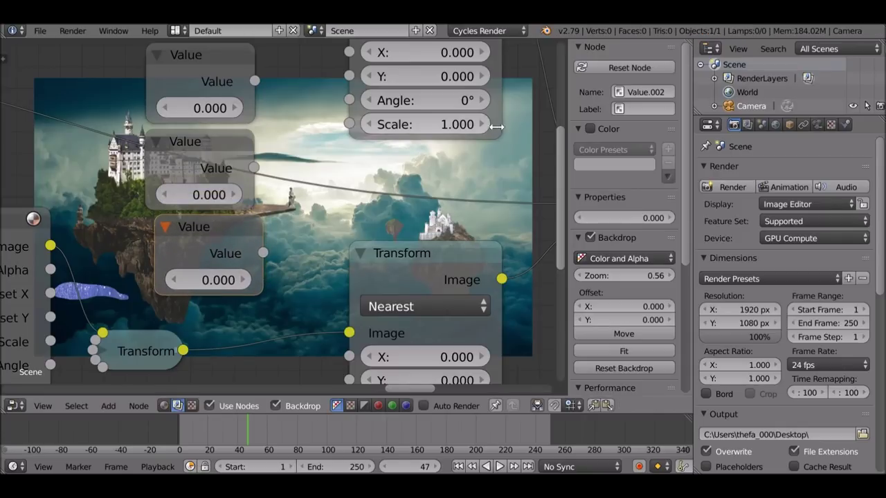
pyautogui.click(210, 277)
pyautogui.write('1')
pyautogui.press('Return')
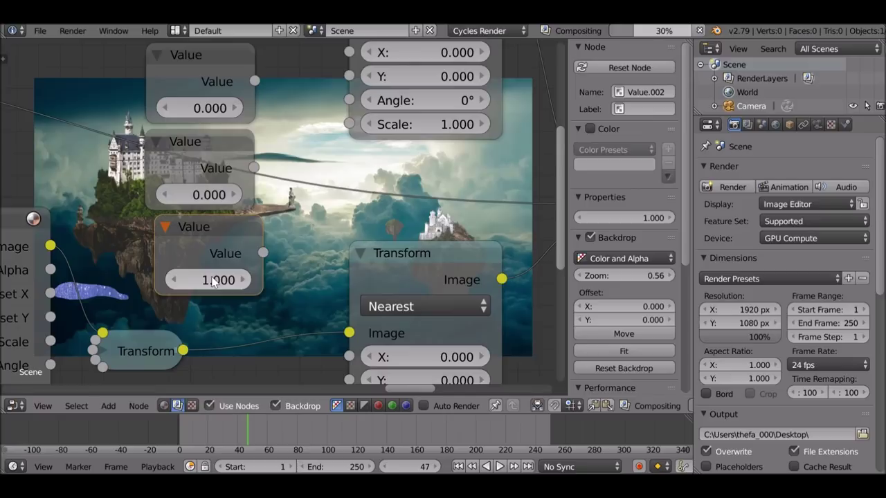
# - Connect the first Value node to the X inputs and the second to the Y inputs of both expanded Transform nodes
pyautogui.moveTo(240, 132); pyautogui.dragTo(238, 166, button='middle')
pyautogui.moveTo(229, 103); pyautogui.dragTo(346, 85)
pyautogui.moveTo(270, 122); pyautogui.dragTo(247, 84, button='middle')
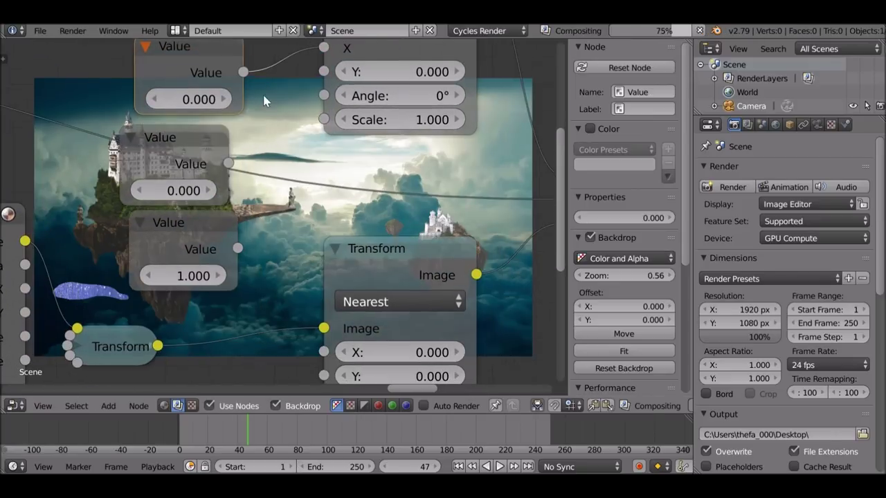
pyautogui.moveTo(243, 72); pyautogui.dragTo(324, 353)
pyautogui.moveTo(178, 148); pyautogui.dragTo(179, 142)
pyautogui.moveTo(228, 156); pyautogui.dragTo(326, 72)
pyautogui.moveTo(229, 158); pyautogui.dragTo(324, 350)
# - Connect the third Value node to the Scale inputs of both expanded Transform nodes
pyautogui.moveTo(389, 218); pyautogui.dragTo(389, 172)
pyautogui.moveTo(237, 220); pyautogui.dragTo(324, 91)
pyautogui.moveTo(238, 221); pyautogui.dragTo(322, 349)
pyautogui.scroll(-3, 232, 225)
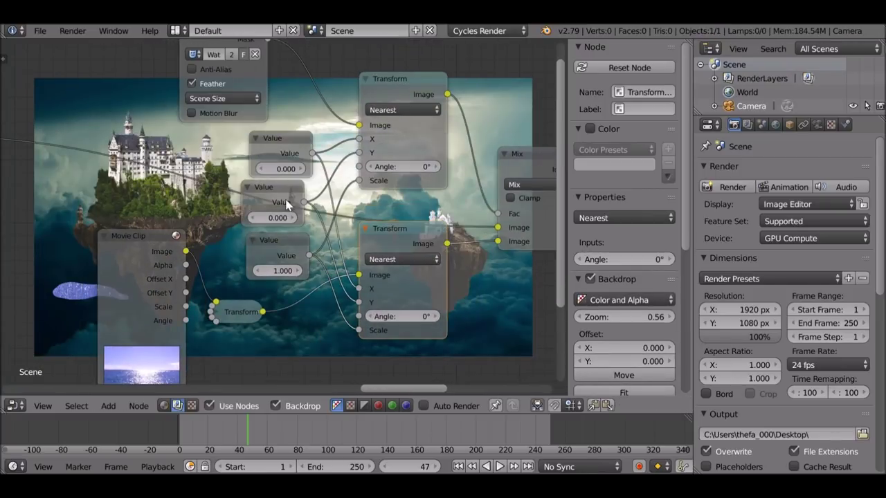
# - Select all three Value nodes and combine them into a node group
pyautogui.scroll(4, 365, 224)
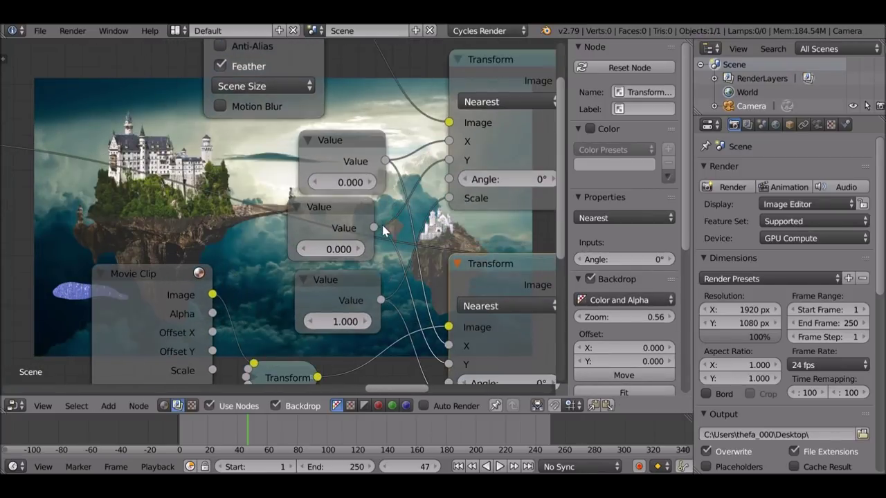
pyautogui.moveTo(327, 207); pyautogui.dragTo(341, 208)
pyautogui.click(331, 153)
pyautogui.keyDown('shift'); pyautogui.click(329, 221); pyautogui.keyUp('shift')
pyautogui.keyDown('shift'); pyautogui.click(323, 287); pyautogui.keyUp('shift')
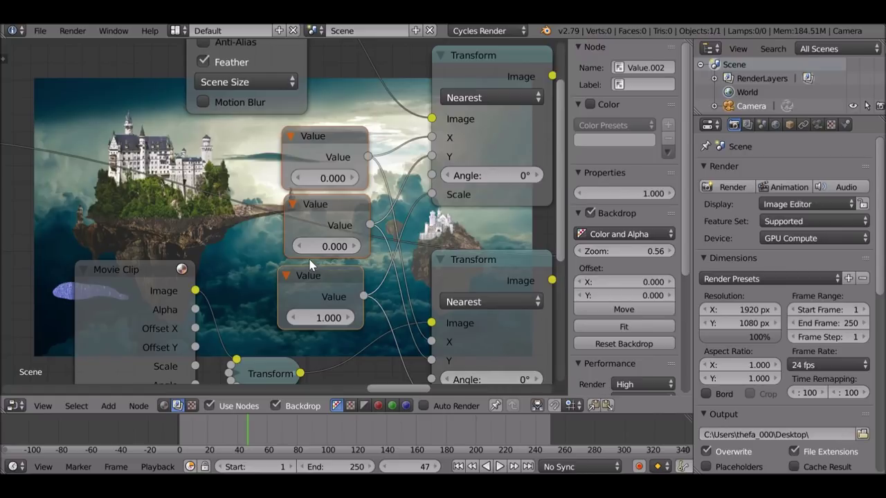
pyautogui.hotkey('ctrl', 'g')
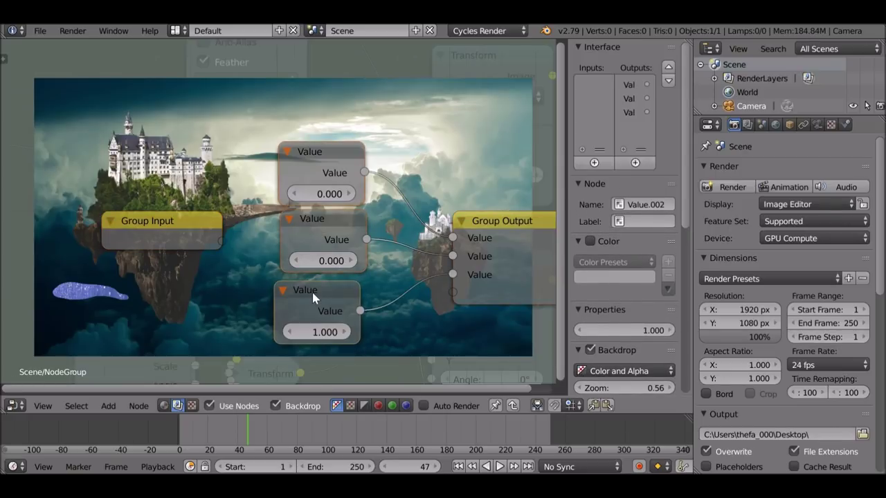
# - Delete the Value nodes inside the group, link all three Group Output sockets to Group Input, and move Group Output closer
pyautogui.press('x')
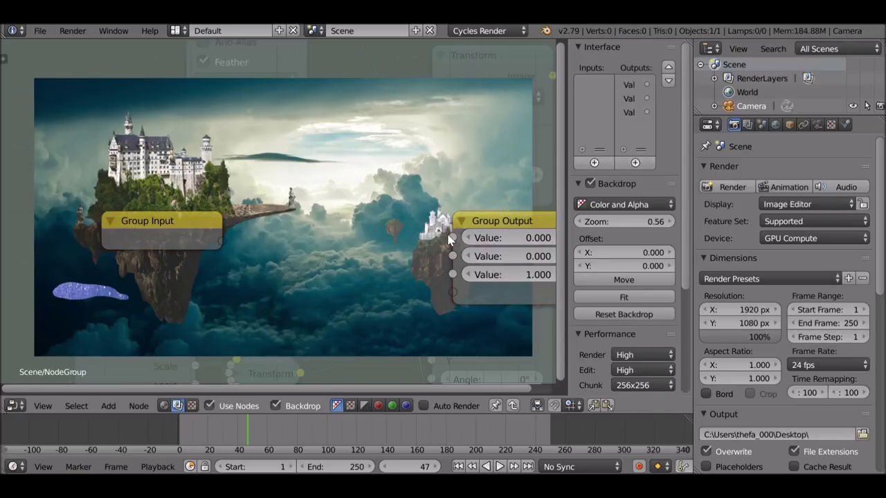
pyautogui.moveTo(452, 238); pyautogui.dragTo(222, 240)
pyautogui.moveTo(452, 256); pyautogui.dragTo(222, 259)
pyautogui.moveTo(453, 275); pyautogui.dragTo(222, 278)
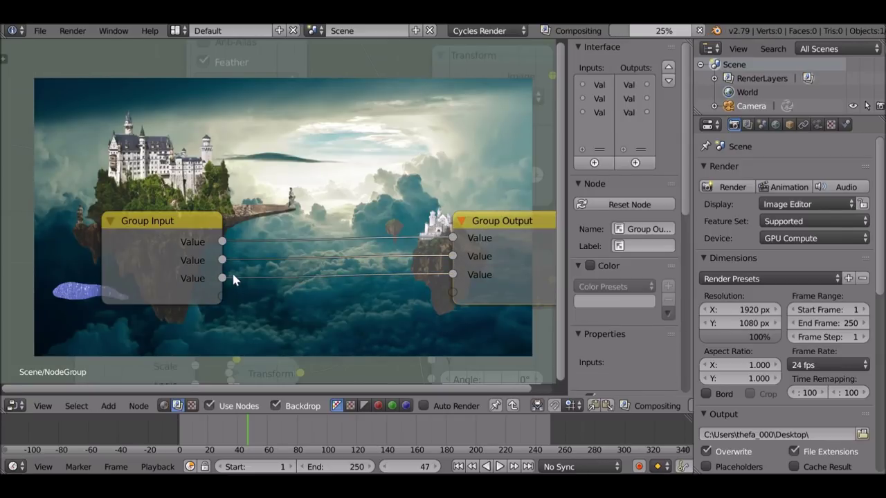
pyautogui.moveTo(491, 233); pyautogui.dragTo(365, 218)
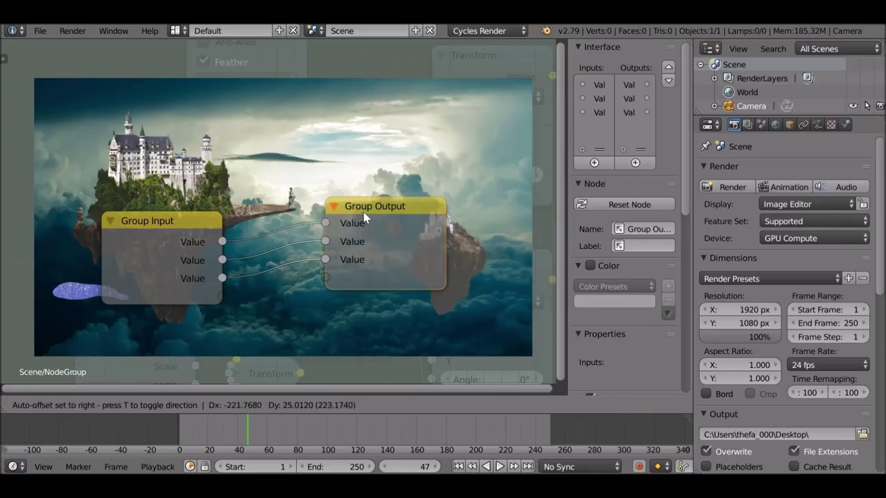
# - Widen the node properties sidebar, reposition the NodeGroup node in the main tree and reopen the group for editing
pyautogui.moveTo(567, 104); pyautogui.dragTo(532, 108)
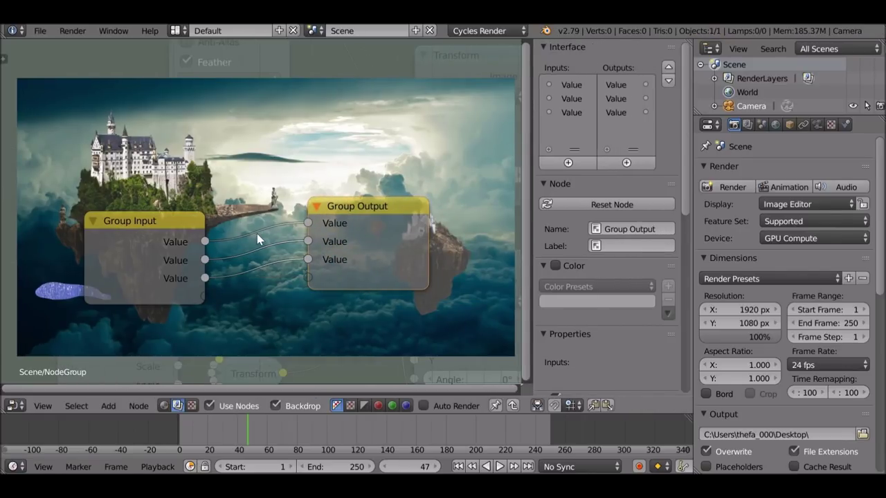
pyautogui.press('Tab')
pyautogui.moveTo(339, 243); pyautogui.dragTo(292, 220)
pyautogui.press('Tab')
pyautogui.press('Tab')
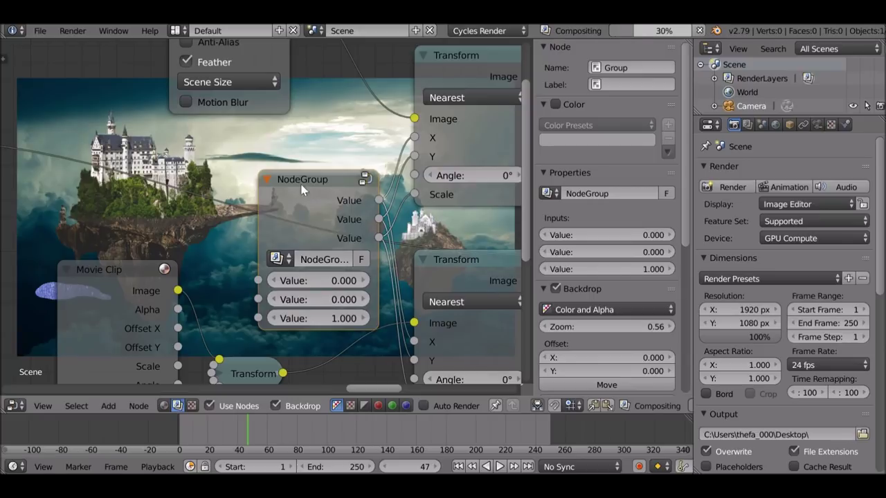
pyautogui.press('Tab')
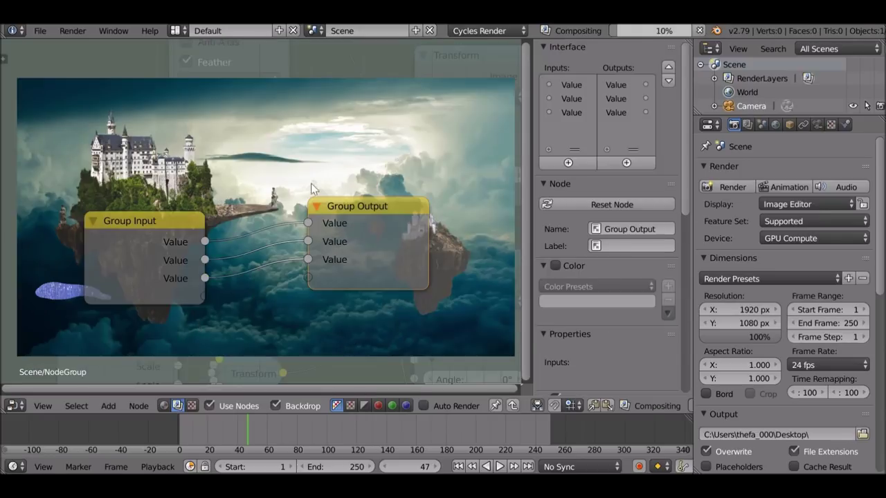
# - Set both the name and the label of the Group Output node to "X Y Scale"
pyautogui.click(636, 228)
pyautogui.write('X Y Scale')
pyautogui.click(629, 245)
pyautogui.write('X Y Scale')
pyautogui.press('Return')
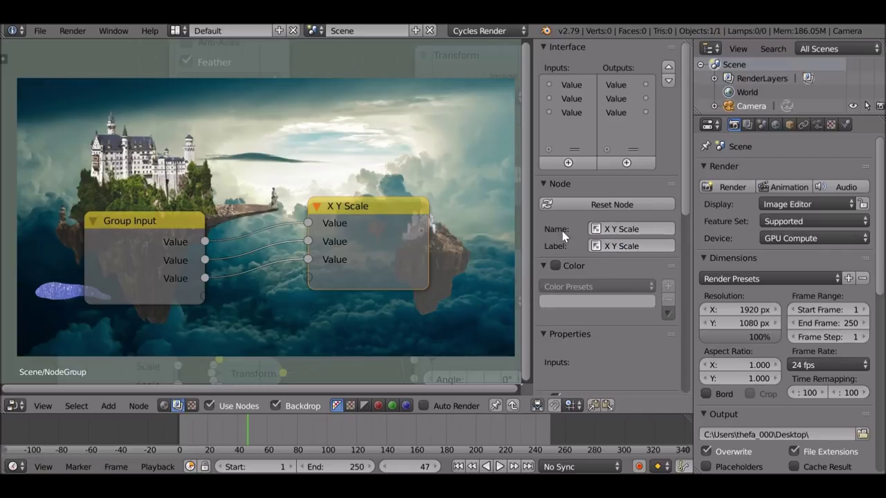
# - Rename the group's output sockets to X, Y and Scale
pyautogui.click(618, 85)
pyautogui.click(620, 182)
pyautogui.write('X')
pyautogui.press('Return')
pyautogui.click(619, 99)
pyautogui.write('Scale')
# - Rename the group's input sockets to "Left / Right", "Up / Down" and "Scale"
pyautogui.click(571, 85)
pyautogui.click(608, 181)
pyautogui.write('Left / Right')
pyautogui.click(572, 98)
pyautogui.click(616, 181)
pyautogui.write('Up / Down')
pyautogui.press('Return')
pyautogui.click(572, 112)
pyautogui.click(597, 180)
pyautogui.write('Scale')
pyautogui.press('Return')
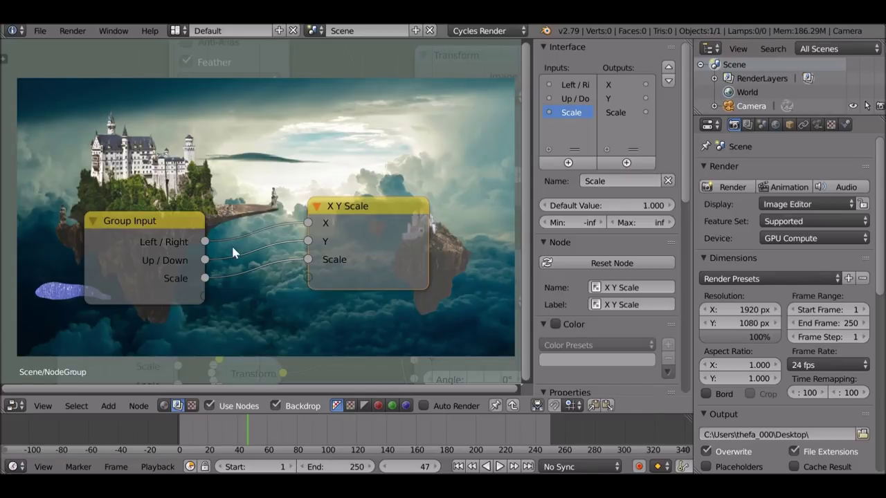
# - Leave the group and rearrange the NodeGroup and Movie Clip nodes so the water patch on the backdrop is uncovered
pyautogui.press('Tab')
pyautogui.moveTo(282, 210); pyautogui.dragTo(254, 183)
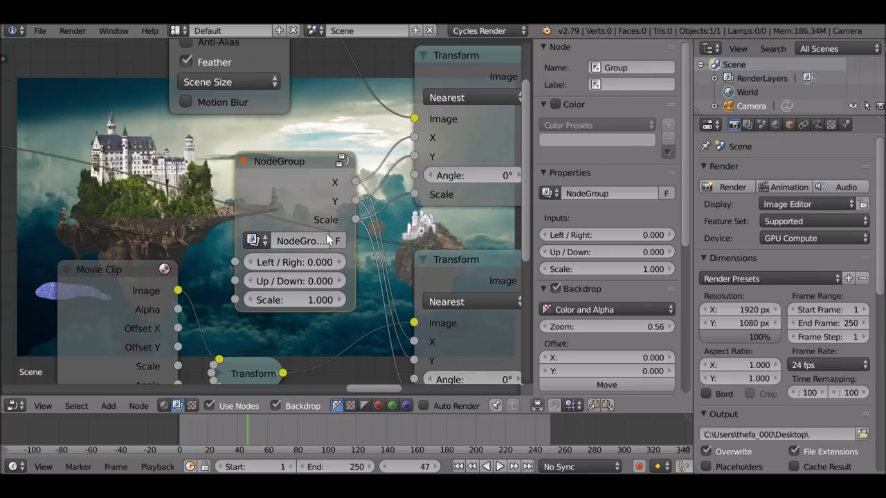
pyautogui.moveTo(266, 259); pyautogui.dragTo(352, 206, button='middle')
pyautogui.moveTo(232, 225); pyautogui.dragTo(192, 261)
pyautogui.moveTo(234, 219); pyautogui.dragTo(235, 276, button='middle')
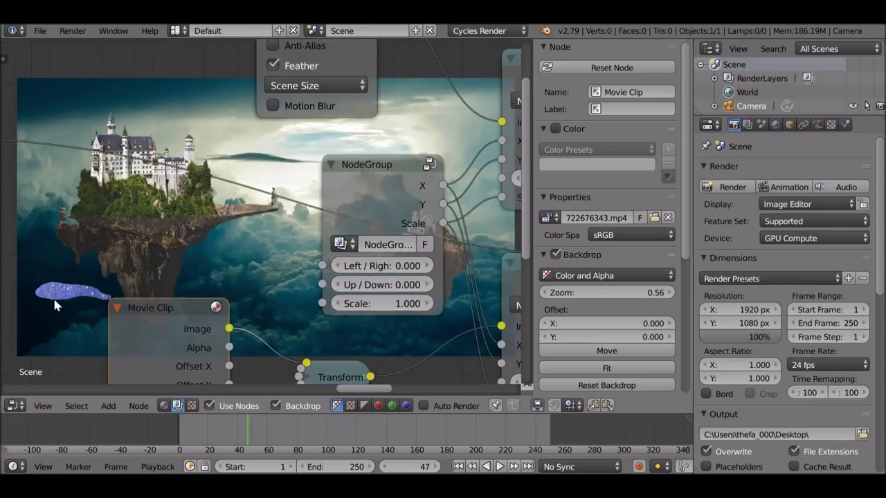
pyautogui.moveTo(362, 168); pyautogui.dragTo(344, 168)
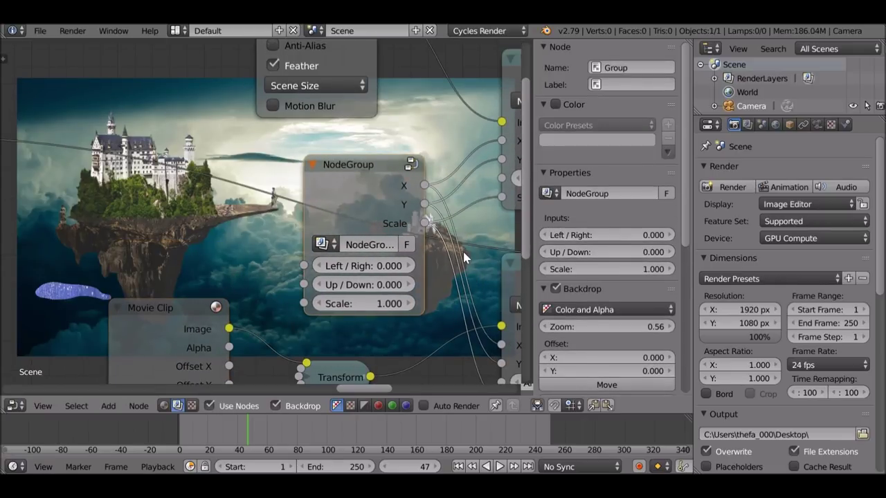
pyautogui.scroll(-2, 464, 257)
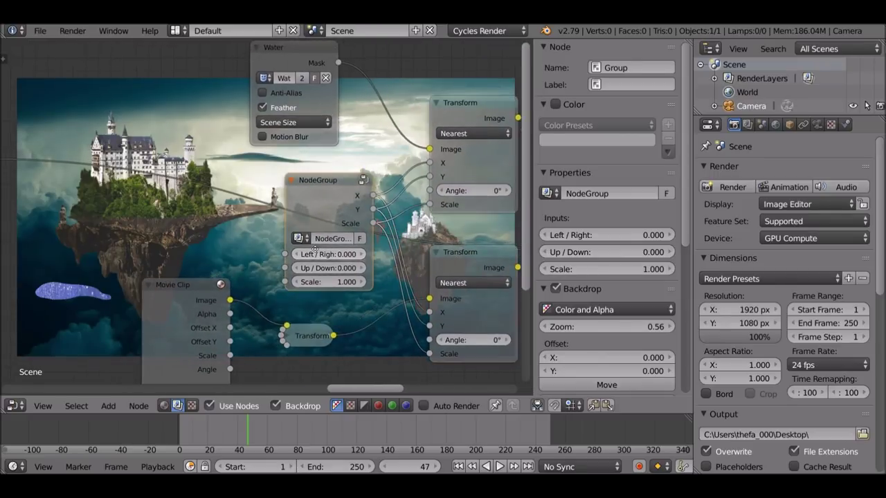
pyautogui.scroll(2, 315, 250)
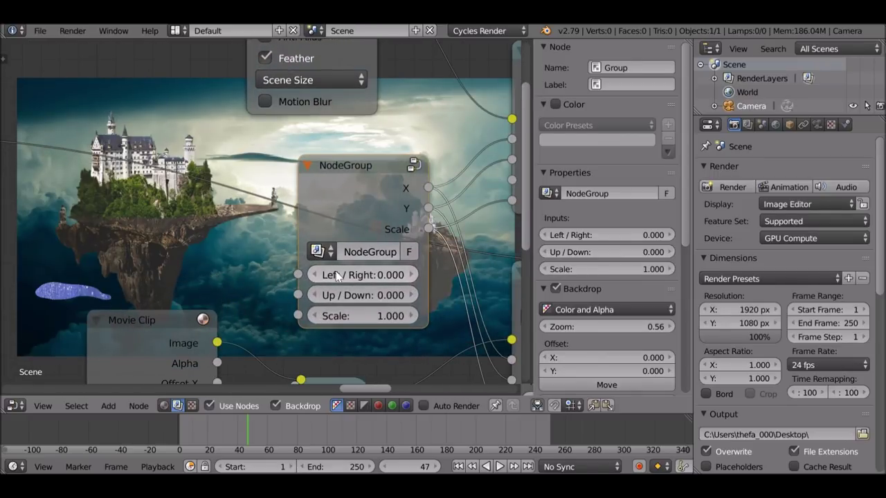
# - Shift the masked water by setting the group's Left / Right to 214 and Up / Down to 134.2
pyautogui.moveTo(354, 279); pyautogui.dragTo(343, 298)
pyautogui.moveTo(360, 276); pyautogui.dragTo(388, 276)
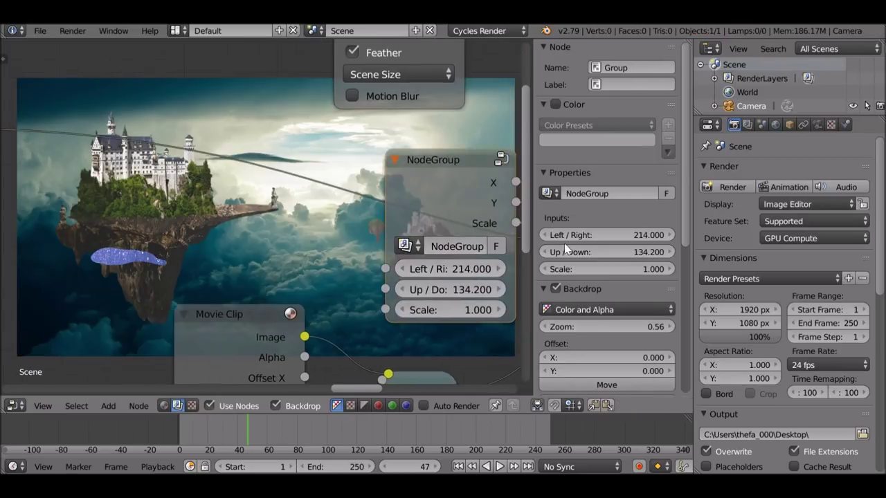
pyautogui.press('n')
pyautogui.press('n')
pyautogui.scroll(-3, 607, 252)
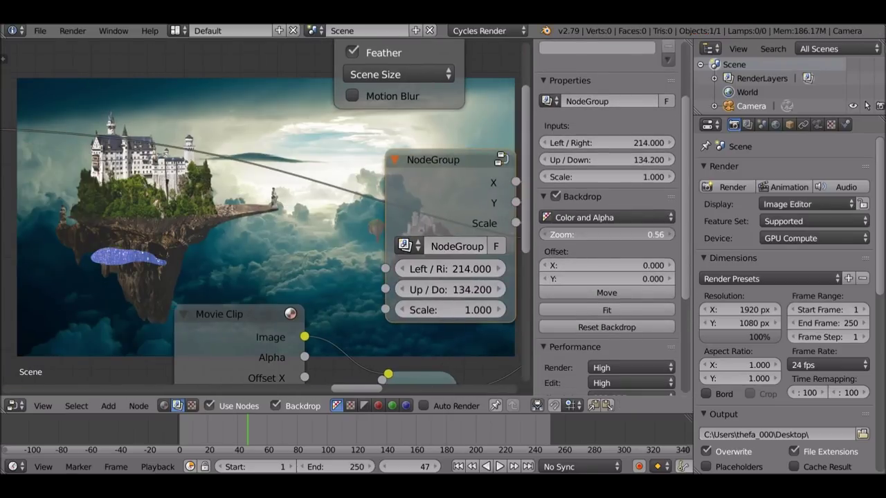
# - Zoom the backdrop to 1.31 and place the water on the statue's ledge with Left / Right 431.3, Up / Down 232 and Scale 0.7
pyautogui.moveTo(607, 234); pyautogui.dragTo(659, 235)
pyautogui.moveTo(445, 270); pyautogui.dragTo(537, 270)
pyautogui.moveTo(446, 290); pyautogui.dragTo(566, 290)
pyautogui.moveTo(446, 270); pyautogui.dragTo(481, 270)
pyautogui.moveTo(453, 310); pyautogui.dragTo(448, 310)
pyautogui.moveTo(453, 268); pyautogui.dragTo(391, 269)
pyautogui.moveTo(453, 289); pyautogui.dragTo(413, 289)
pyautogui.moveTo(469, 310); pyautogui.dragTo(466, 310)
pyautogui.moveTo(469, 270); pyautogui.dragTo(443, 289)
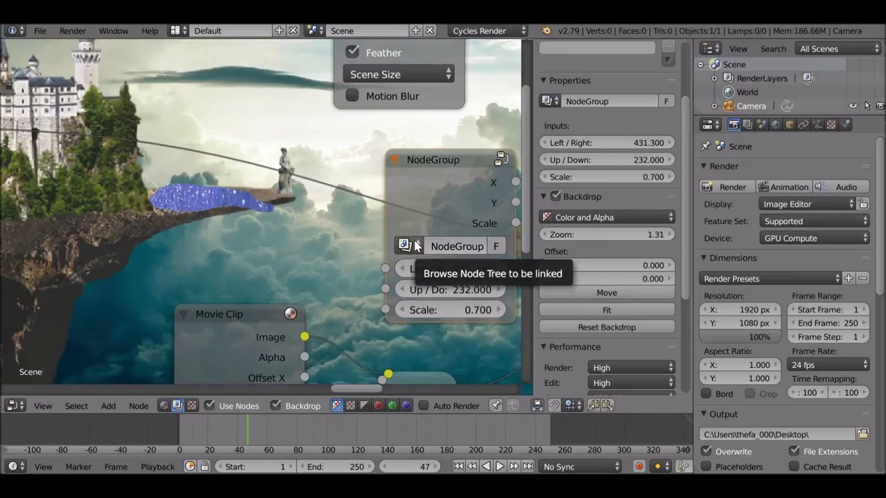
# - Save the project over the existing file
pyautogui.hotkey('ctrl', 's')
pyautogui.click(309, 240)
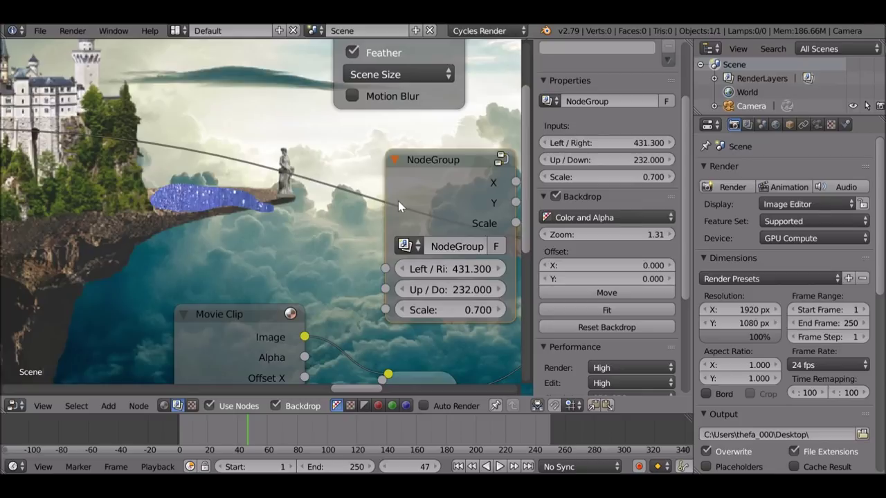
# - Split the node editor area in two and show the Movie Clip Editor with its side panels hidden in the second one
pyautogui.press('n')
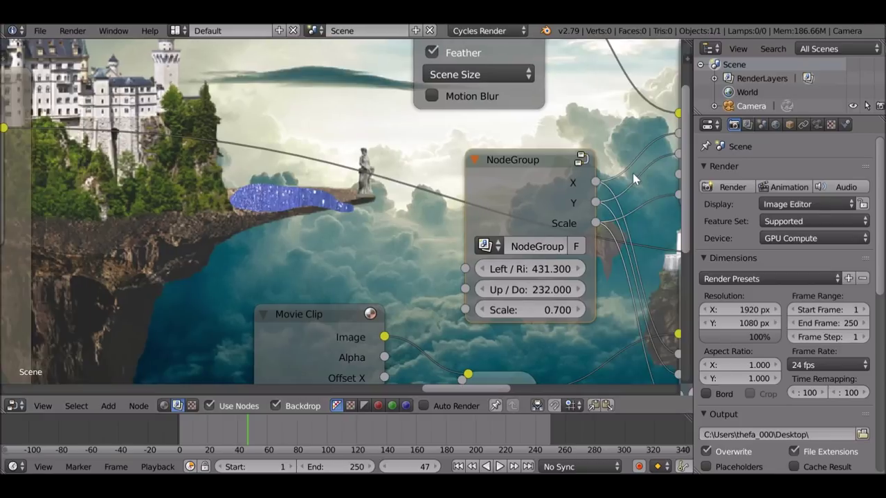
pyautogui.moveTo(686, 53); pyautogui.dragTo(437, 73)
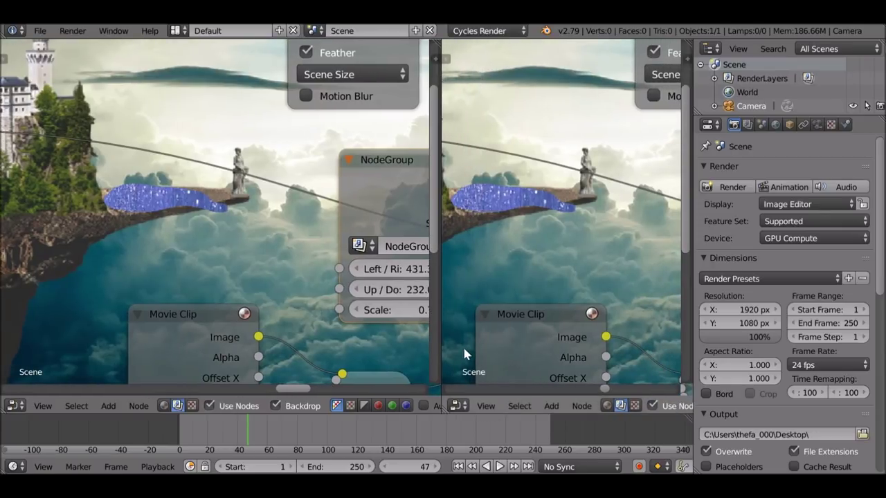
pyautogui.click(457, 407)
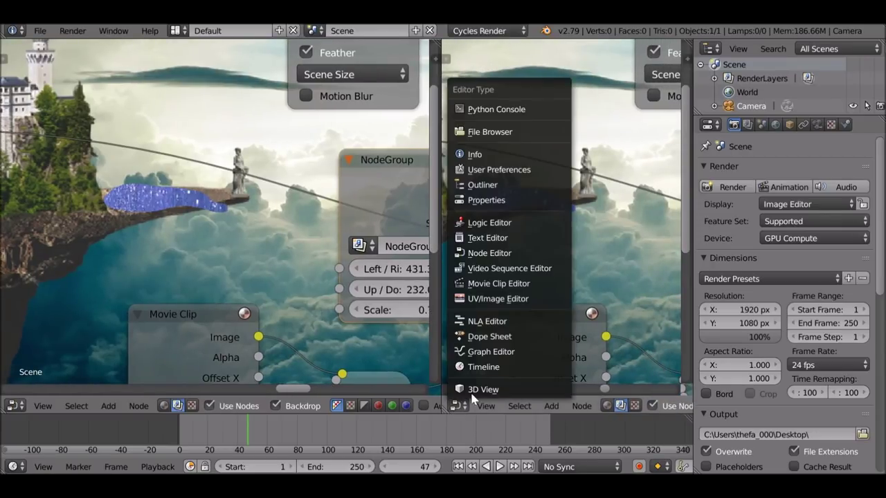
pyautogui.click(541, 285)
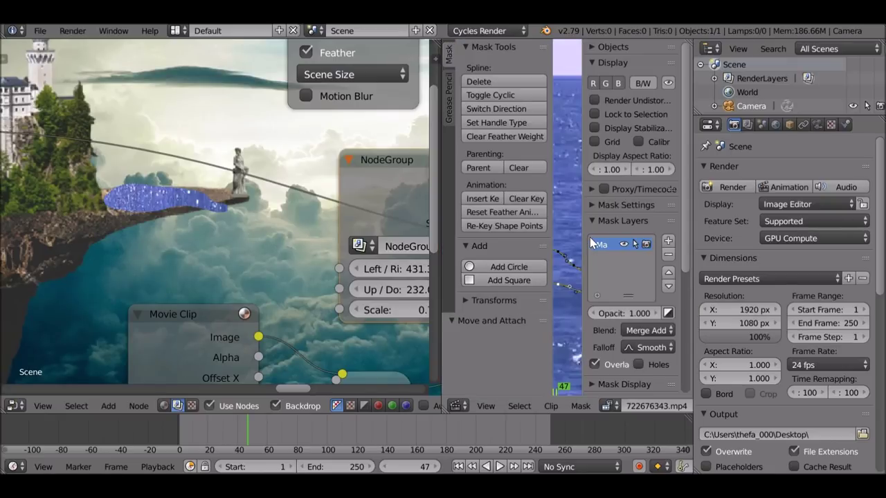
pyautogui.press('t')
pyautogui.press('n')
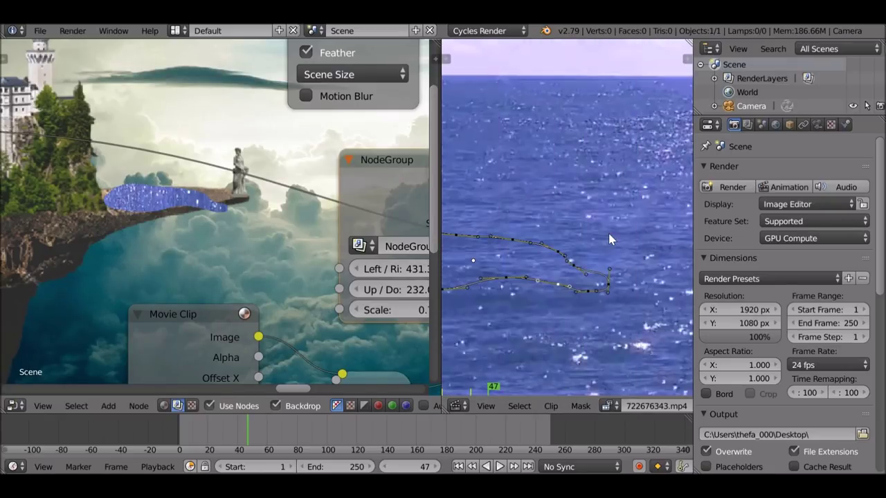
# - Reshape the water mask's spline points so the pool's outline follows the ledge up to the statue
pyautogui.scroll(-2, 564, 266)
pyautogui.moveTo(564, 266); pyautogui.dragTo(607, 266, button='middle')
pyautogui.scroll(1, 553, 237)
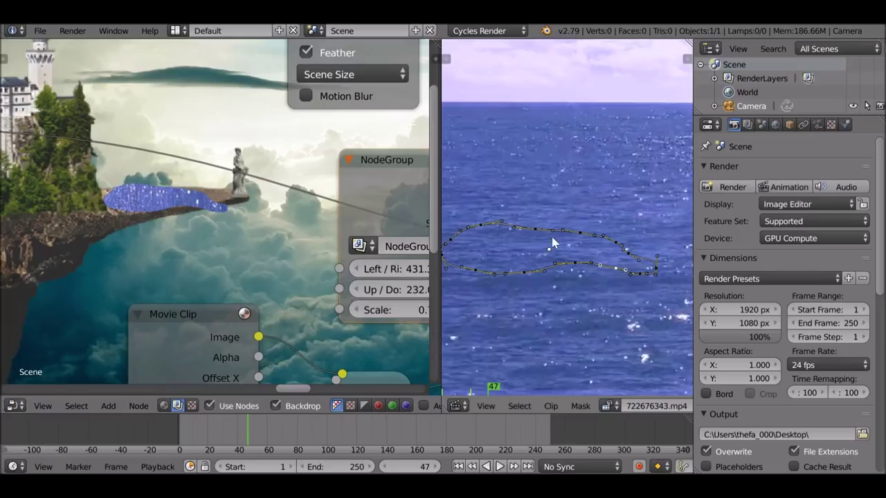
pyautogui.moveTo(475, 225); pyautogui.dragTo(471, 224)
pyautogui.moveTo(458, 239); pyautogui.dragTo(490, 240, button='middle')
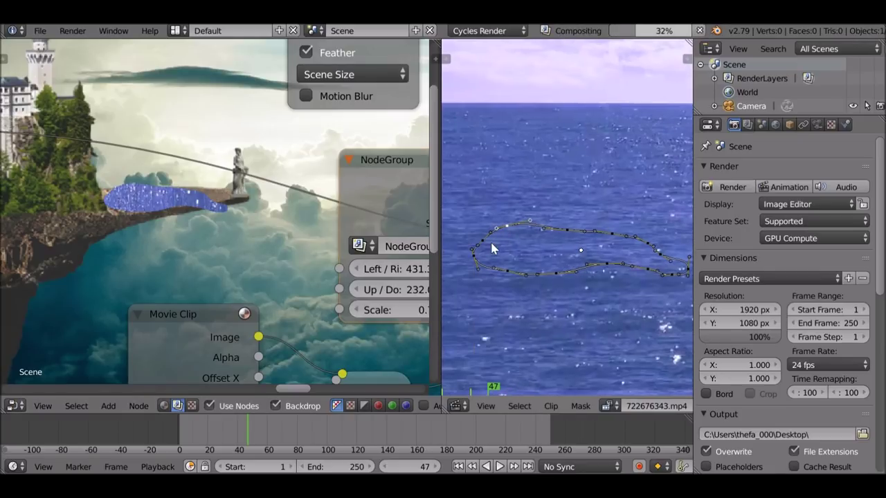
pyautogui.moveTo(487, 242); pyautogui.dragTo(471, 236)
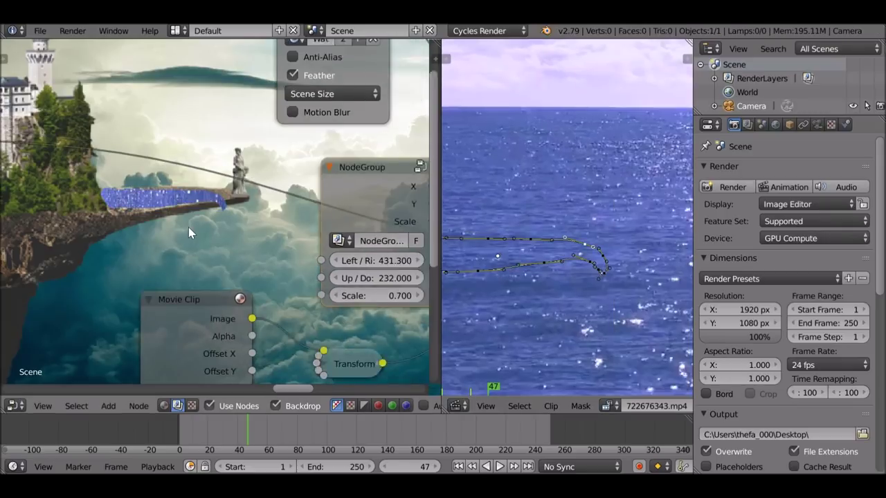
# - Set the backdrop zoom to 0.61 and merge the Movie Clip Editor area back into the node editor
pyautogui.scroll(1, 189, 227)
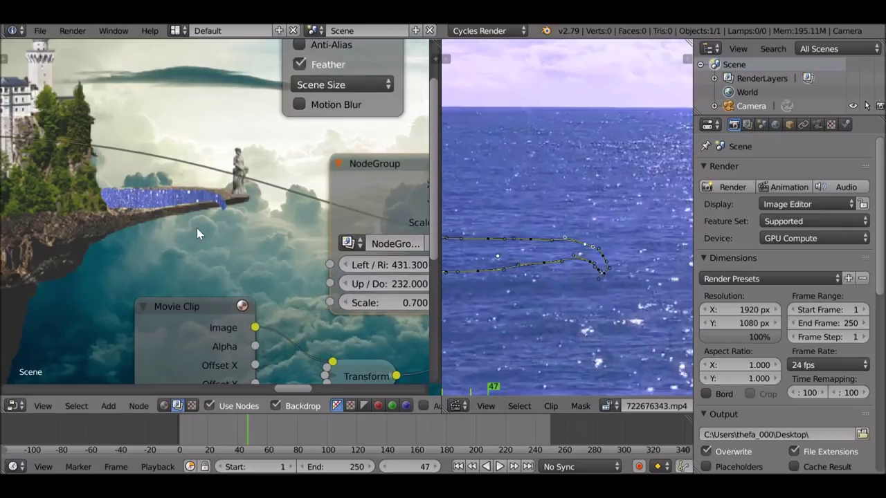
pyautogui.press('n')
pyautogui.moveTo(356, 234); pyautogui.dragTo(307, 234)
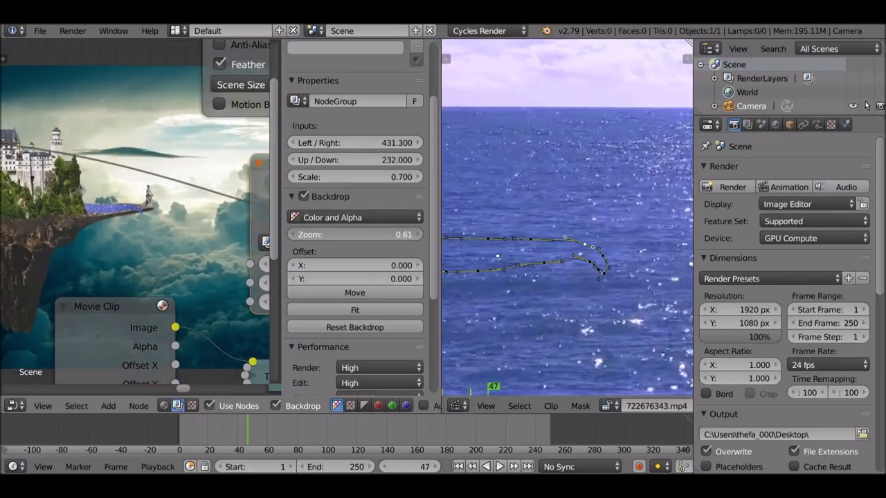
pyautogui.rightClick(439, 291)
pyautogui.click(426, 294)
pyautogui.click(484, 293)
# - Zoom the backdrop to 2.35 and insert a Blur node between the Water mask node and its Transform node
pyautogui.scroll(-3, 428, 279)
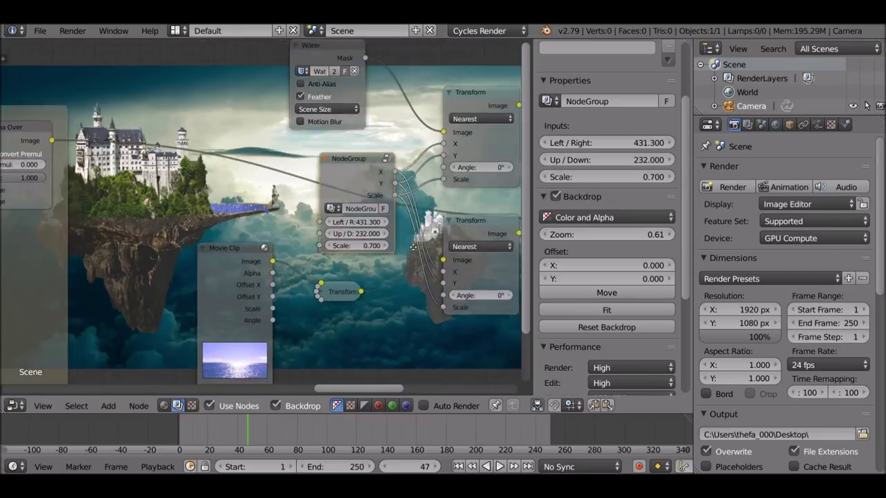
pyautogui.moveTo(351, 277); pyautogui.dragTo(334, 288, button='middle')
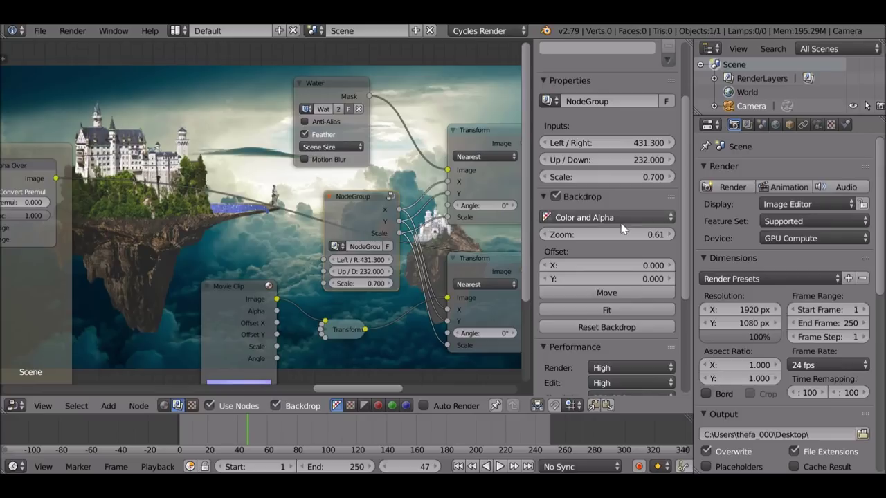
pyautogui.moveTo(612, 236); pyautogui.dragTo(692, 236)
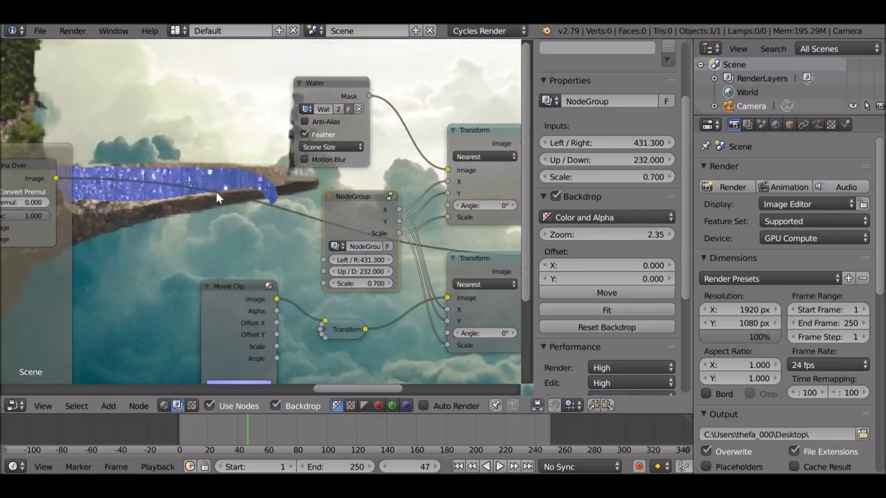
pyautogui.scroll(-2, 317, 90)
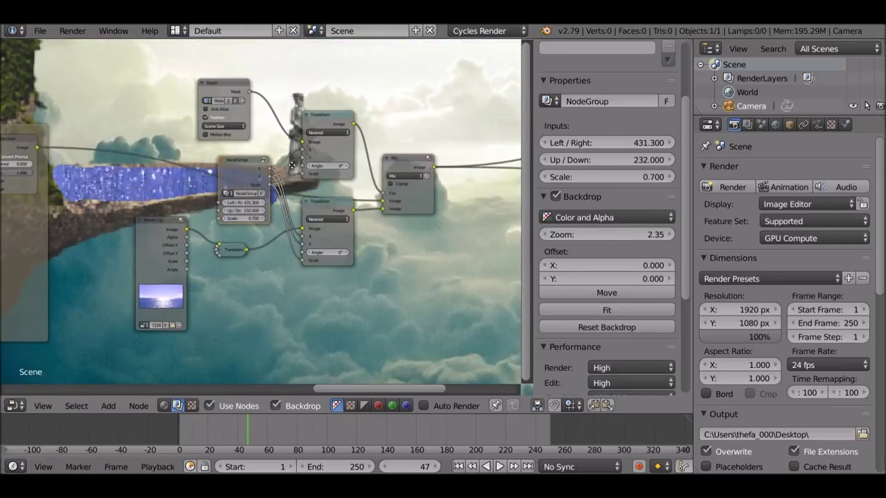
pyautogui.moveTo(229, 103); pyautogui.dragTo(209, 91)
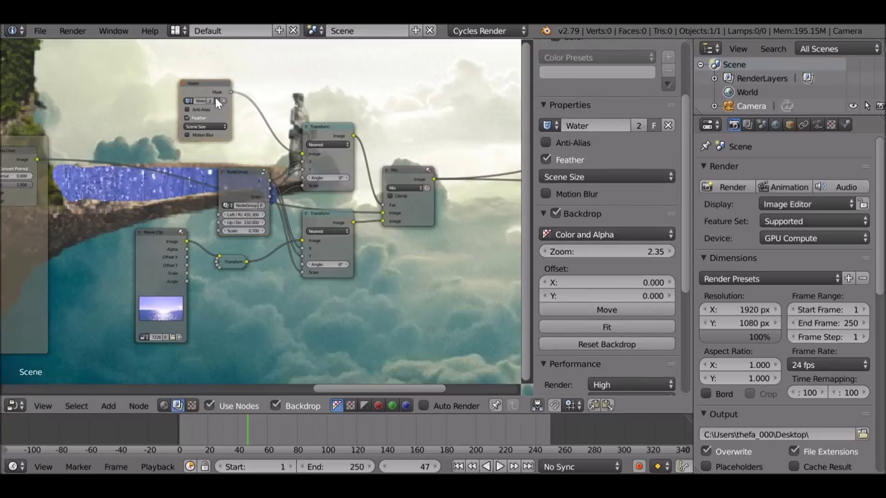
pyautogui.hotkey('shift', 'a')
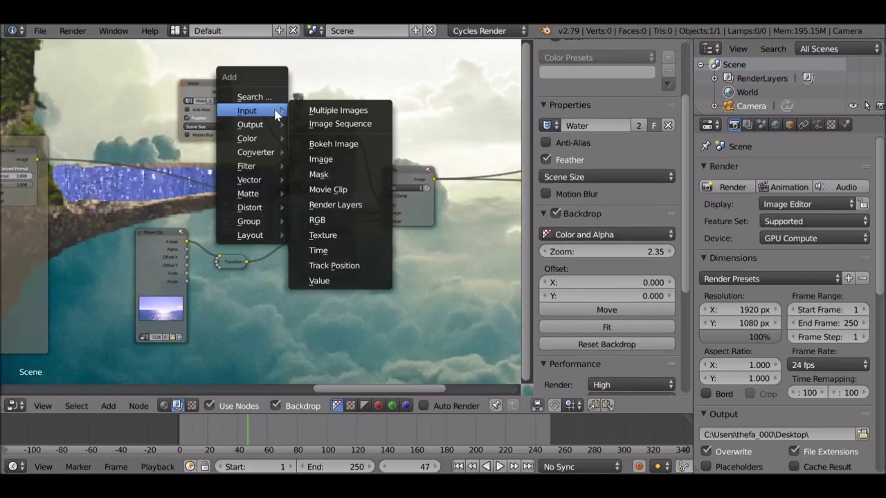
pyautogui.moveTo(257, 167)
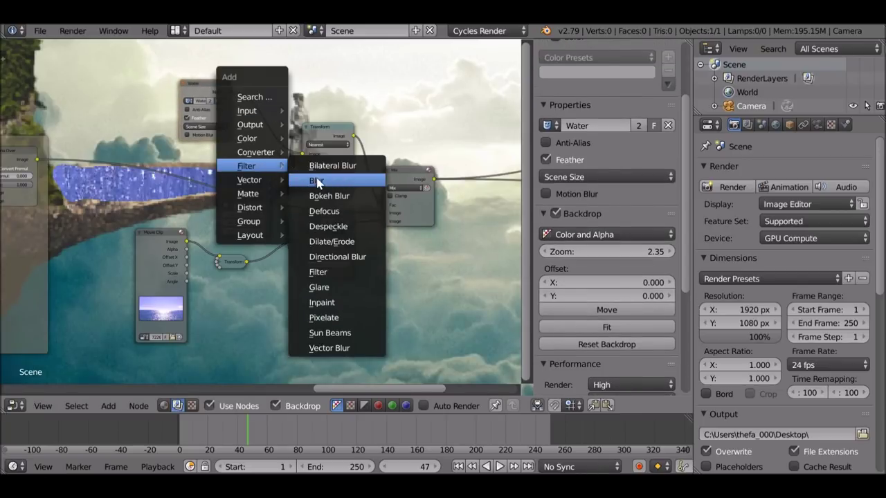
pyautogui.click(317, 181)
pyautogui.click(245, 68)
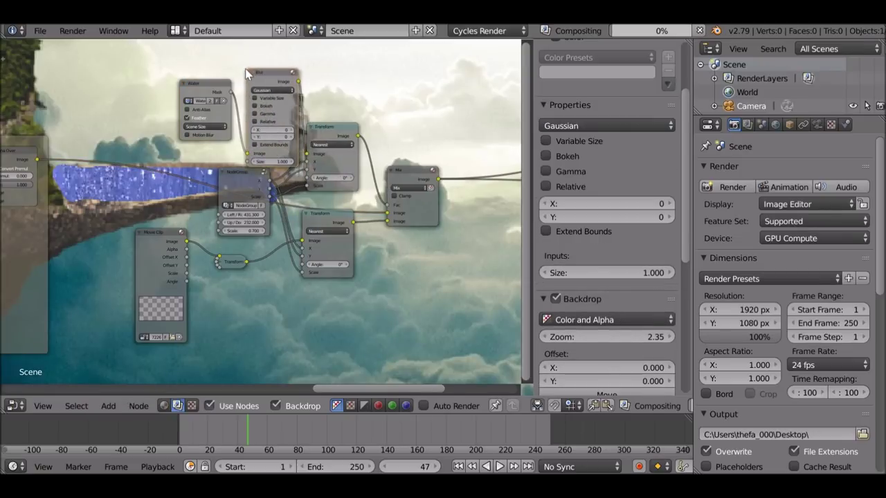
# - Blur the water mask with X 8 and Y 9, and set the backdrop zoom to 0.65
pyautogui.scroll(2, 344, 162)
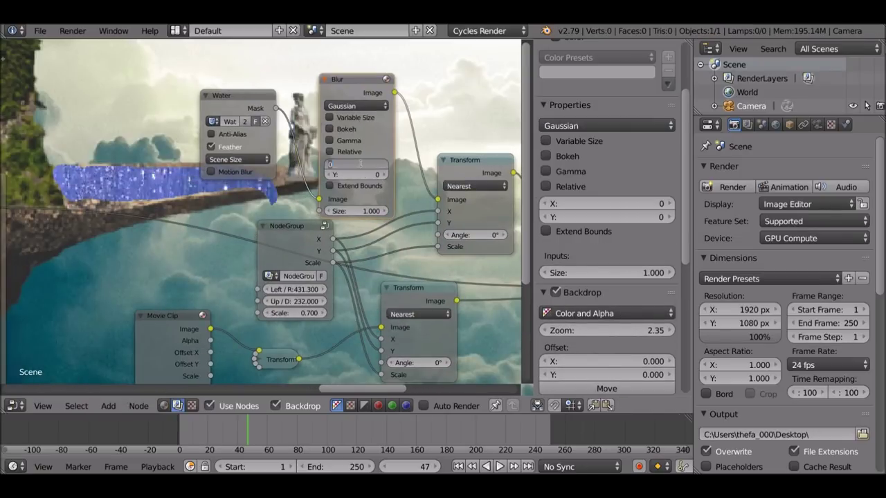
pyautogui.press('Tab')
pyautogui.write('9')
pyautogui.press('Return')
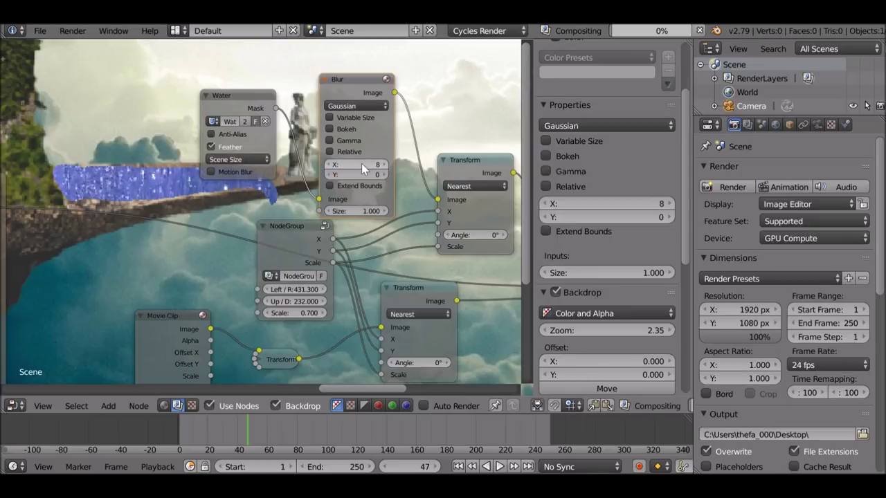
pyautogui.moveTo(258, 174); pyautogui.dragTo(254, 140, button='middle')
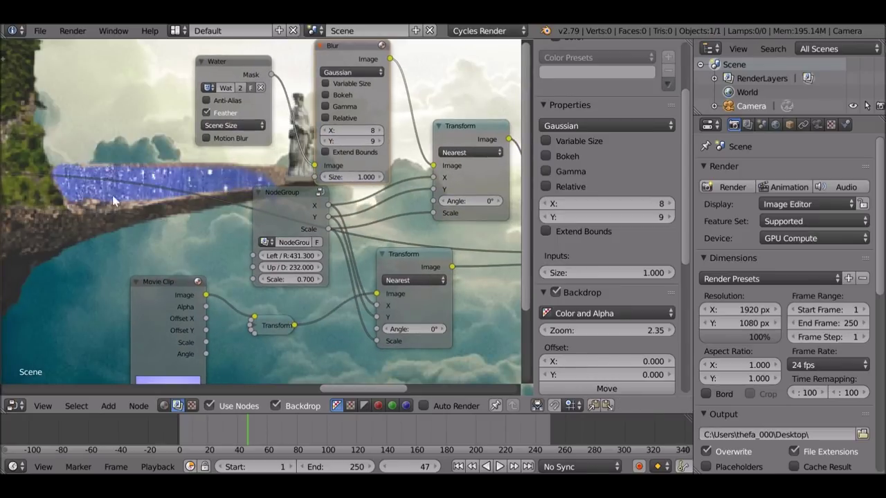
pyautogui.moveTo(626, 274); pyautogui.dragTo(647, 274)
pyautogui.moveTo(618, 330); pyautogui.dragTo(576, 330)
pyautogui.scroll(-3, 320, 260)
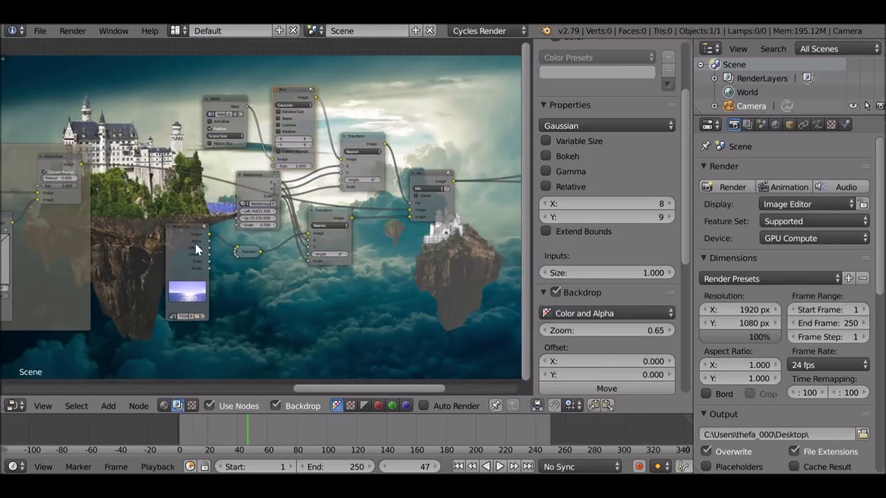
# - Move the collapsed Transform node away from the Movie Clip node to free space on its image link
pyautogui.click(199, 246)
pyautogui.moveTo(275, 255); pyautogui.dragTo(235, 207, button='middle')
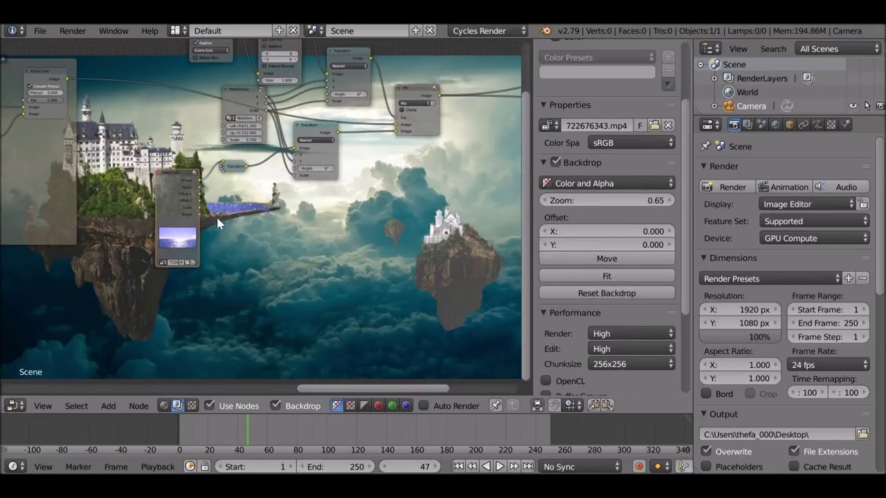
pyautogui.click(235, 167)
pyautogui.scroll(2, 270, 209)
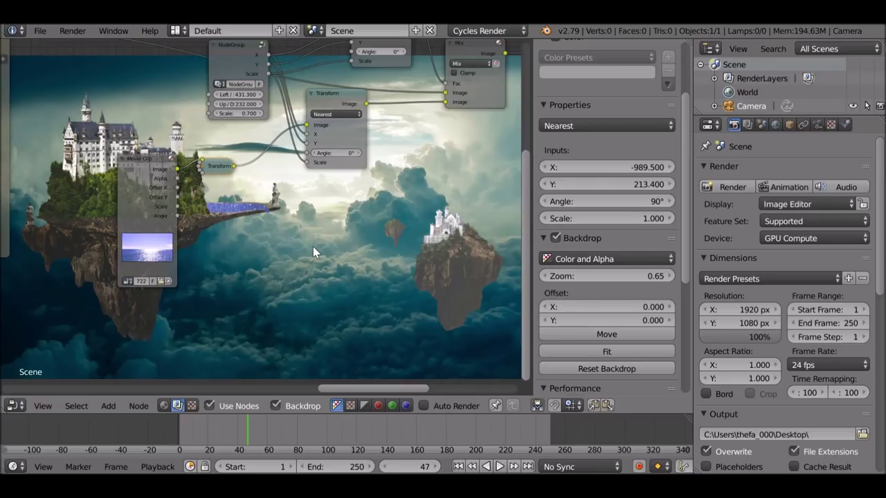
pyautogui.moveTo(220, 168); pyautogui.dragTo(268, 152)
# - Insert a Hue Saturation Value node between the Movie Clip node and the collapsed Transform node
pyautogui.hotkey('shift', 'a')
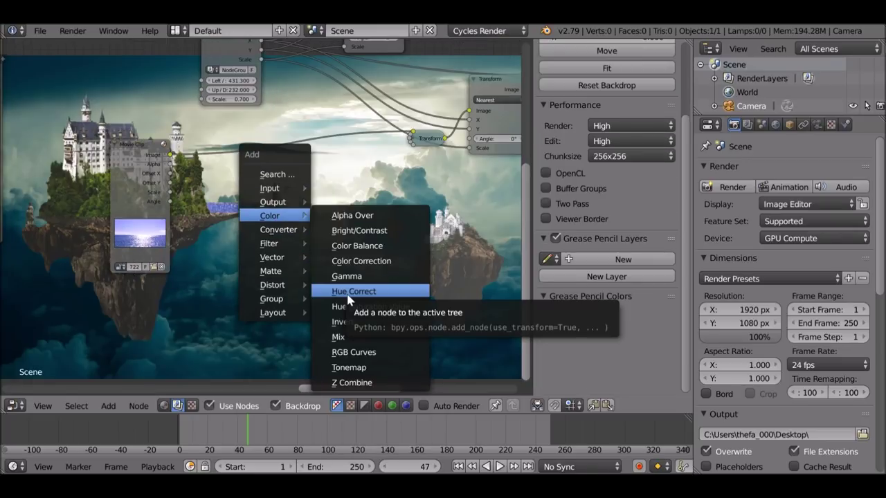
pyautogui.click(392, 308)
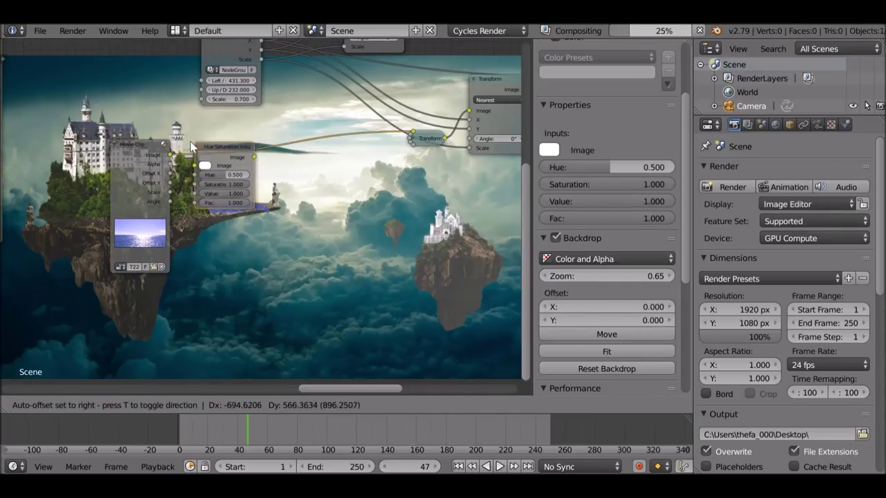
pyautogui.click(217, 143)
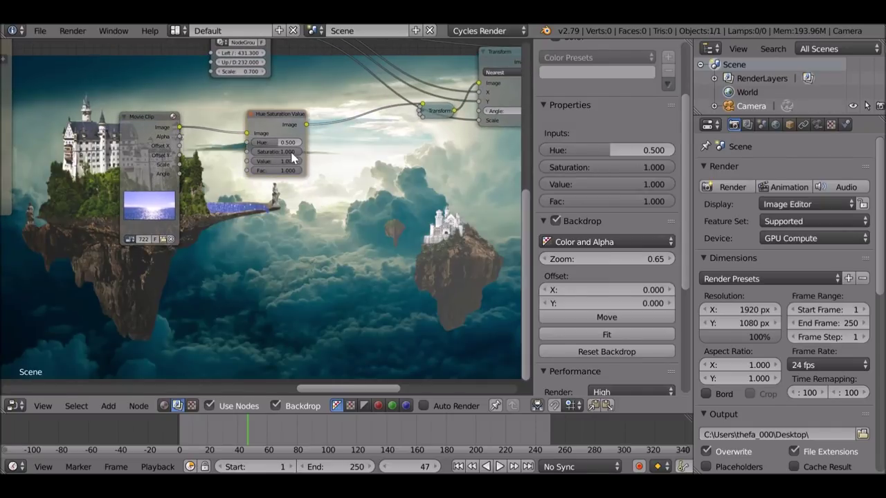
# - Enclose all the water nodes, from the mask and movie clip through to the Mix node, in a new frame
pyautogui.scroll(-4, 292, 158)
pyautogui.moveTo(292, 157); pyautogui.dragTo(240, 252, button='middle')
pyautogui.scroll(-3, 243, 211)
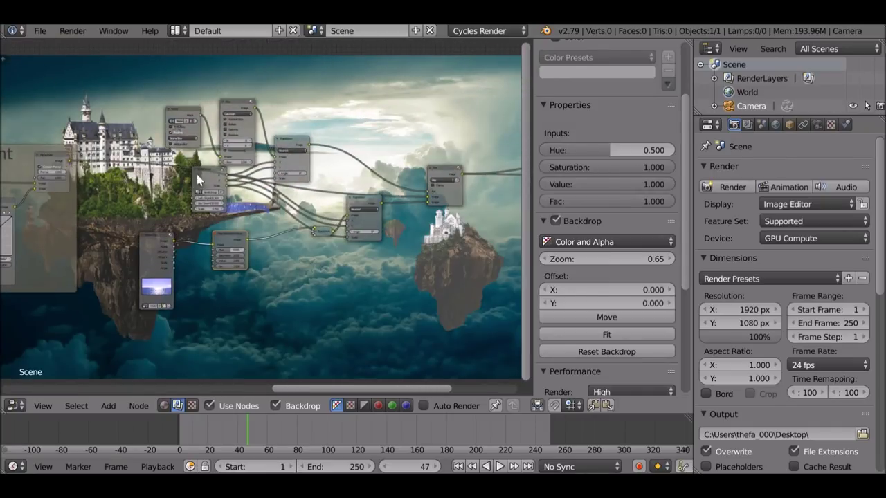
pyautogui.press('a')
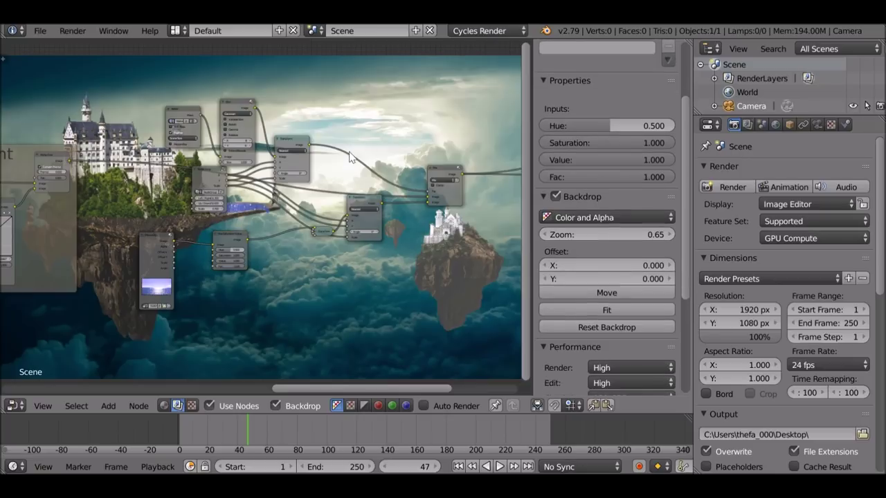
pyautogui.press('b')
pyautogui.moveTo(121, 75); pyautogui.dragTo(482, 341)
pyautogui.hotkey('ctrl', 'j')
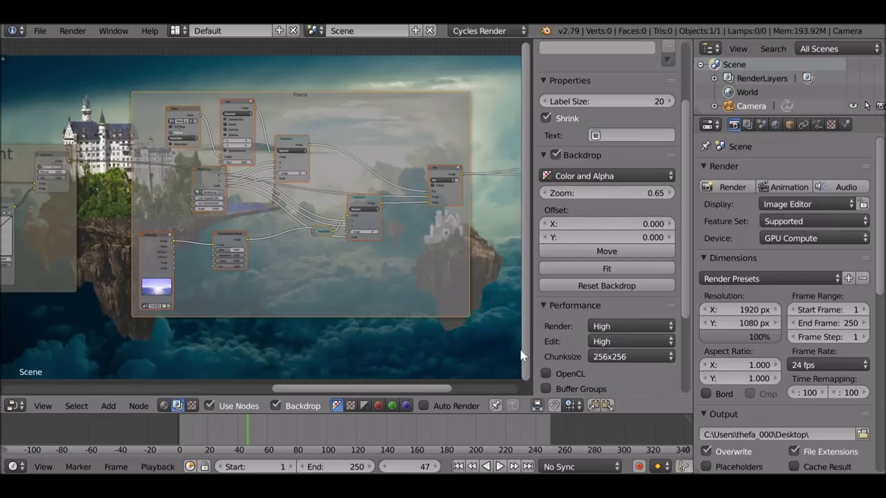
# - Set the new frame's label size to 64 and label it "Water - Pool"
pyautogui.scroll(2, 614, 244)
pyautogui.scroll(2, 613, 238)
pyautogui.moveTo(597, 193); pyautogui.dragTo(650, 193)
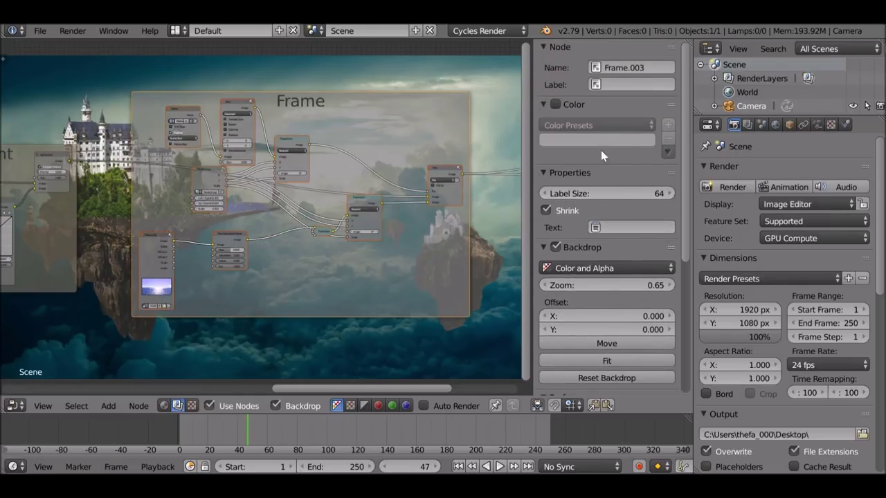
pyautogui.click(641, 83)
pyautogui.write('Water - Pool')
pyautogui.press('Return')
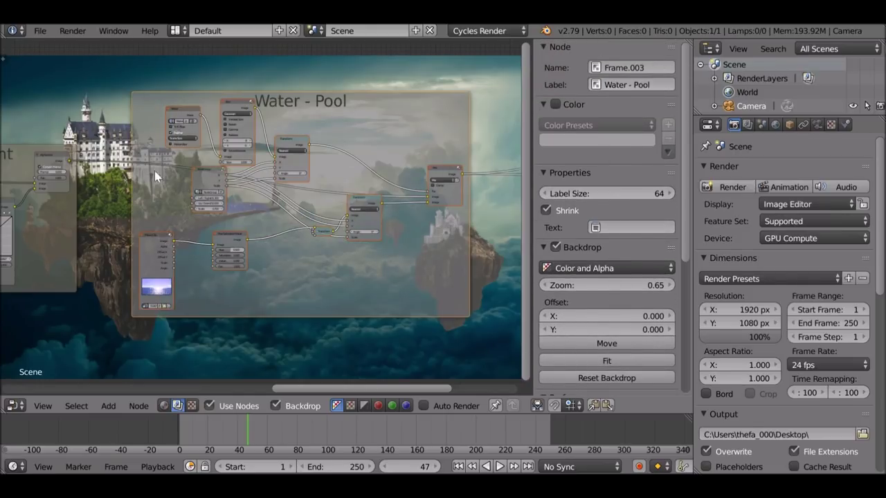
# - Give the Water - Pool frame a custom teal colour
pyautogui.click(555, 105)
pyautogui.click(577, 140)
pyautogui.click(602, 176)
pyautogui.click(598, 272)
pyautogui.moveTo(605, 307); pyautogui.dragTo(581, 306)
# - Collapse the Blur node and move it down into line between the Water mask and Transform nodes
pyautogui.click(234, 102)
pyautogui.press('h')
pyautogui.moveTo(233, 103); pyautogui.dragTo(233, 123)
# - Move the Viewer node farther from the Water - Pool frame to make room for more nodes
pyautogui.moveTo(280, 243); pyautogui.dragTo(283, 213, button='middle')
pyautogui.scroll(-6, 280, 208)
pyautogui.moveTo(268, 183); pyautogui.dragTo(195, 77, button='middle')
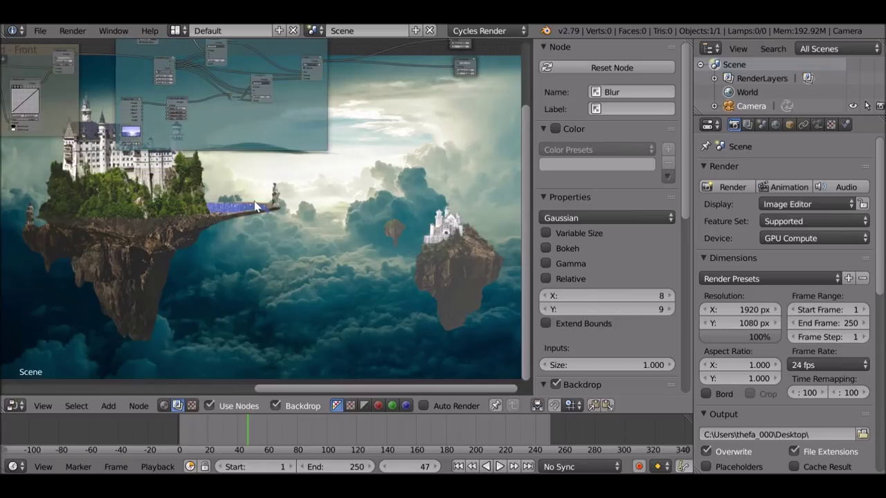
pyautogui.moveTo(416, 85); pyautogui.dragTo(310, 145, button='middle')
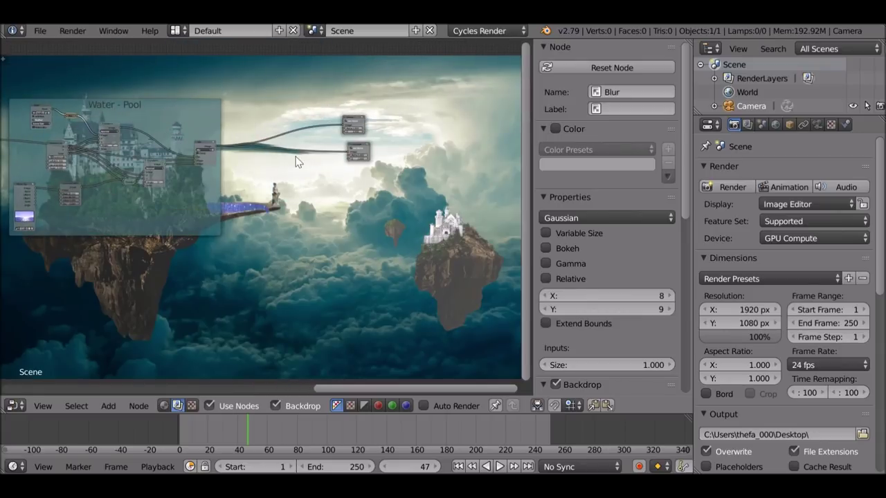
pyautogui.moveTo(346, 121); pyautogui.dragTo(439, 114)
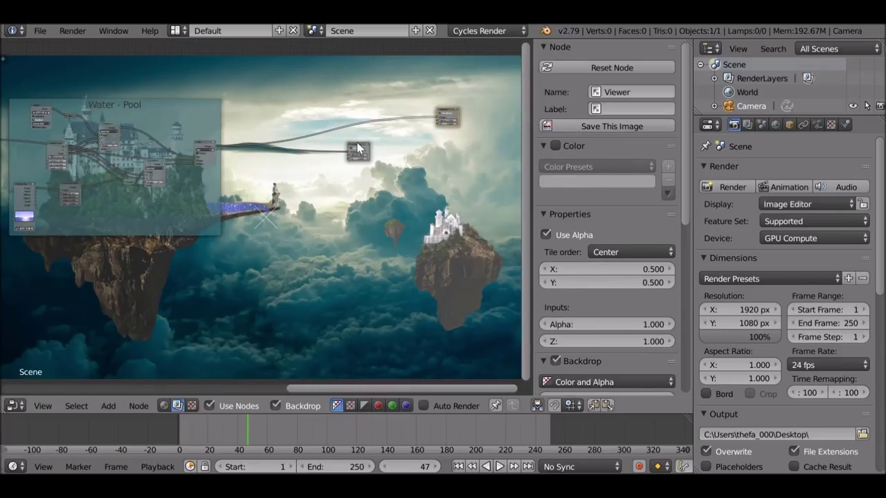
# - Move the Composite and Viewer nodes farther from the Water - Pool frame and nudge the frame slightly away from them
pyautogui.press('g')
pyautogui.click(412, 145)
pyautogui.click(355, 145)
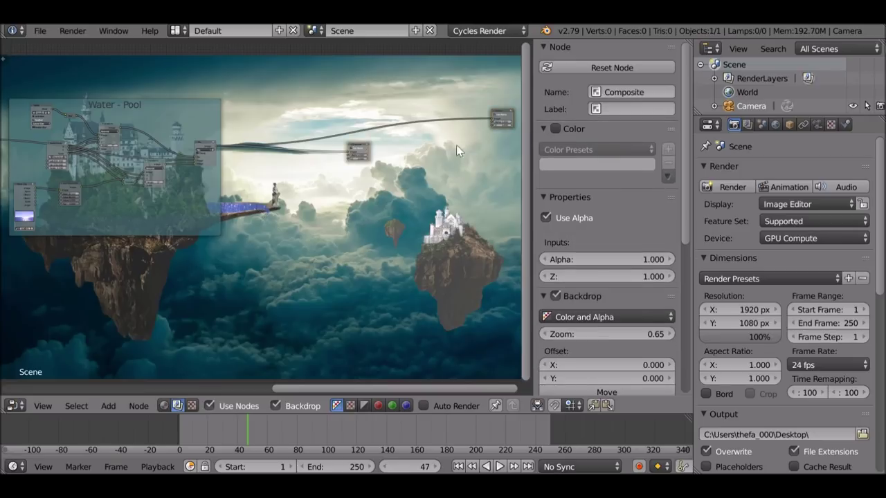
pyautogui.moveTo(358, 151); pyautogui.dragTo(500, 150)
pyautogui.moveTo(123, 116); pyautogui.dragTo(123, 111)
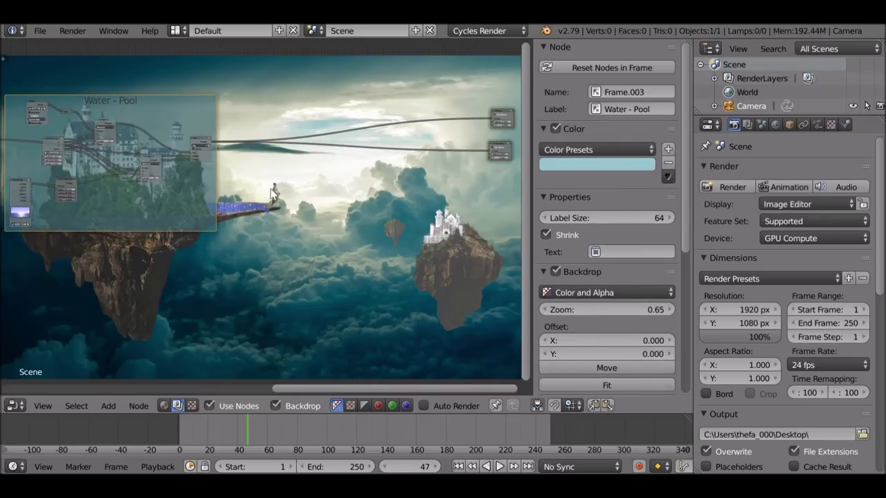
# - Insert a Mix node into the link between the Water - Pool frame and the Viewer, and connect its output to Composite
pyautogui.moveTo(344, 198); pyautogui.dragTo(334, 215, button='middle')
pyautogui.scroll(1, 333, 215)
pyautogui.hotkey('shift', 'a')
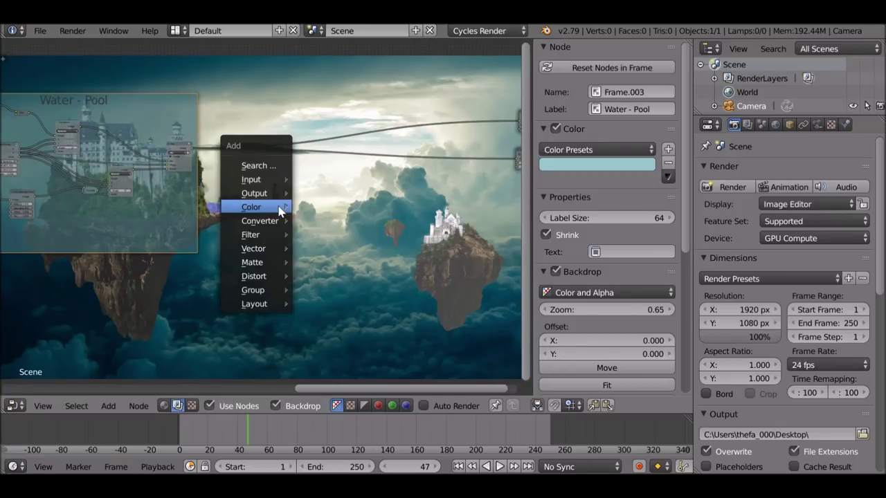
pyautogui.moveTo(254, 212)
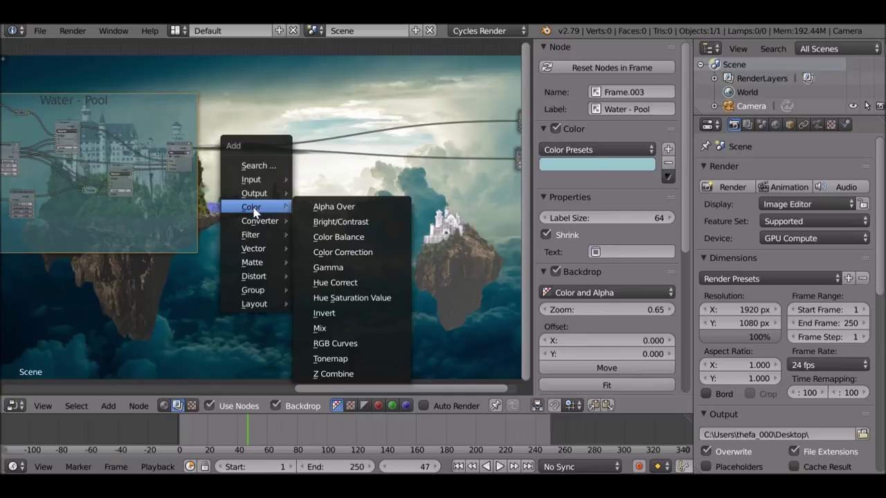
pyautogui.click(337, 328)
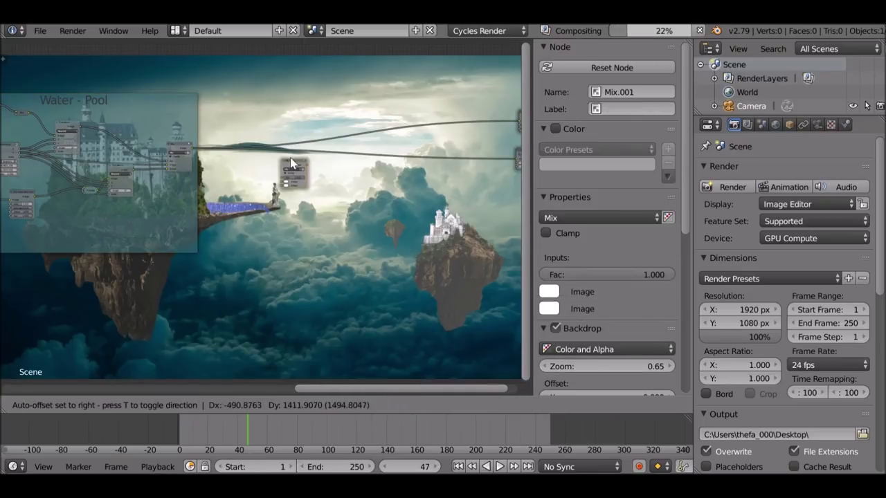
pyautogui.click(337, 147)
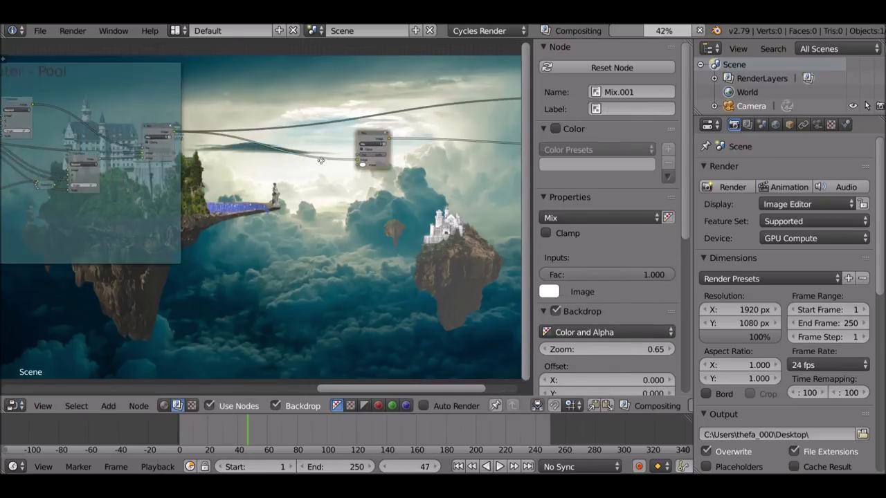
pyautogui.moveTo(321, 160); pyautogui.dragTo(289, 172, button='middle')
pyautogui.moveTo(347, 153); pyautogui.dragTo(266, 172, button='middle')
pyautogui.moveTo(276, 169); pyautogui.dragTo(477, 130)
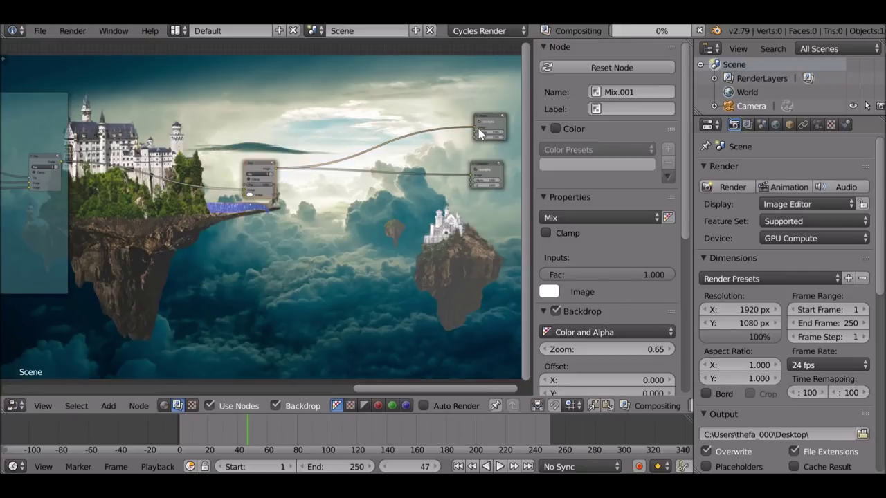
# - Add a Movie Clip node before the new Mix node and connect its Image output to the Mix node's second Image input
pyautogui.scroll(3, 253, 170)
pyautogui.moveTo(243, 182); pyautogui.dragTo(320, 130, button='middle')
pyautogui.hotkey('shift', 'a')
pyautogui.moveTo(241, 179)
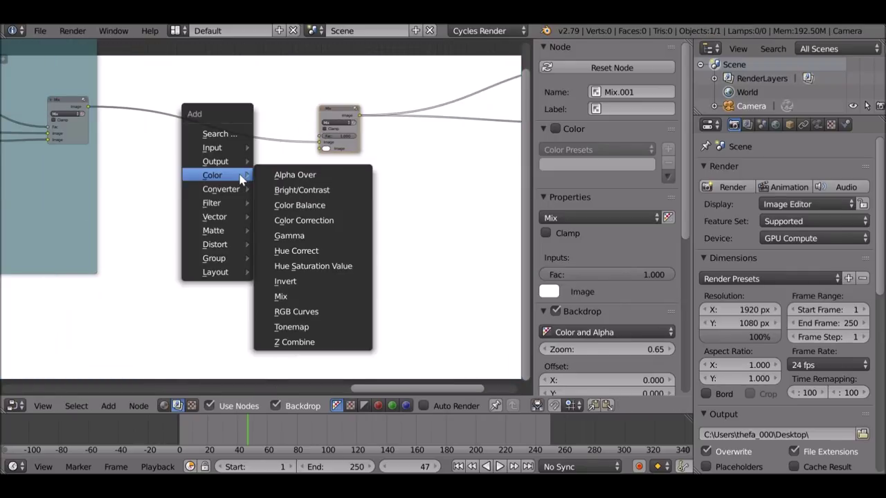
pyautogui.moveTo(219, 154)
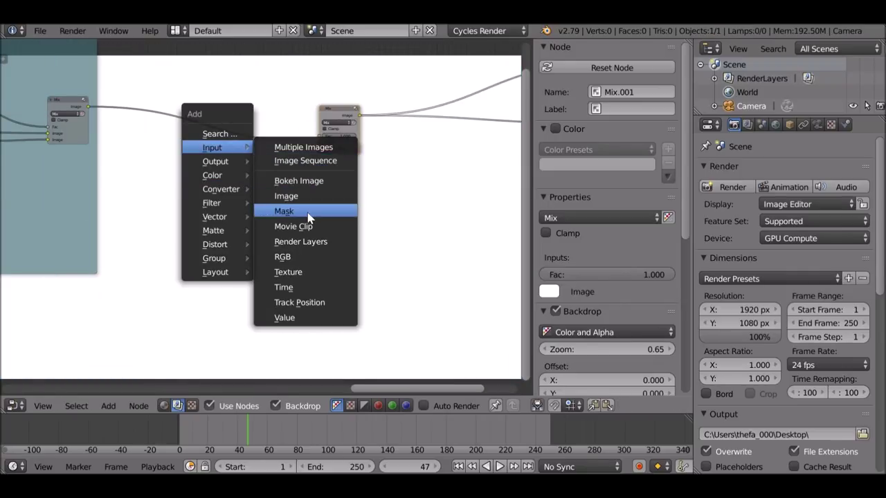
pyautogui.click(308, 231)
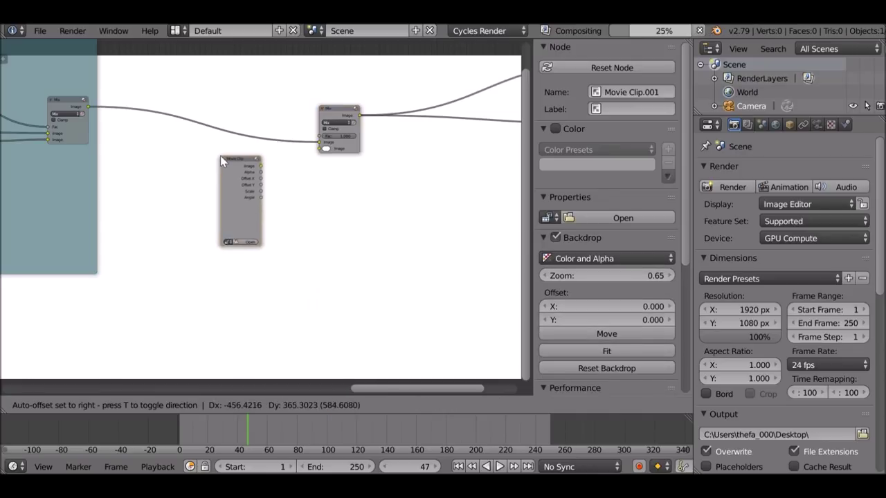
pyautogui.click(220, 156)
pyautogui.scroll(2, 267, 168)
pyautogui.moveTo(261, 144); pyautogui.dragTo(348, 119)
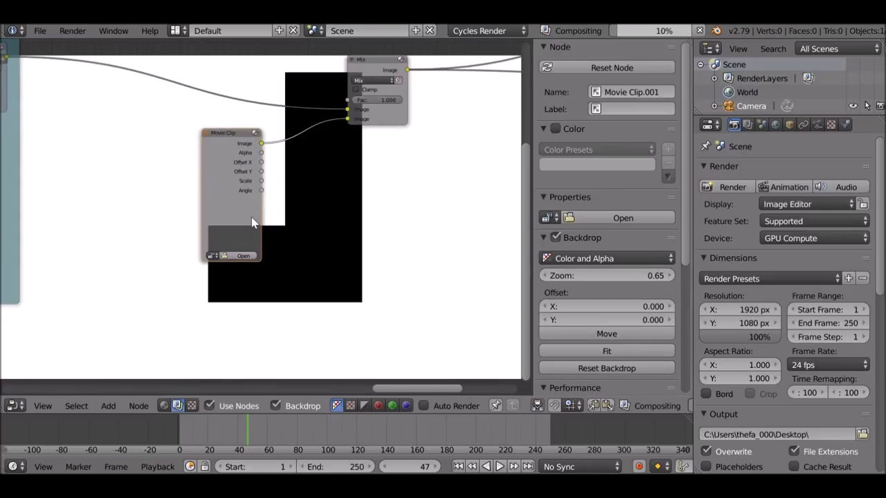
# - Load waterfallsslower.mp4 from the Videoassets water folder into the new Movie Clip node
pyautogui.click(243, 256)
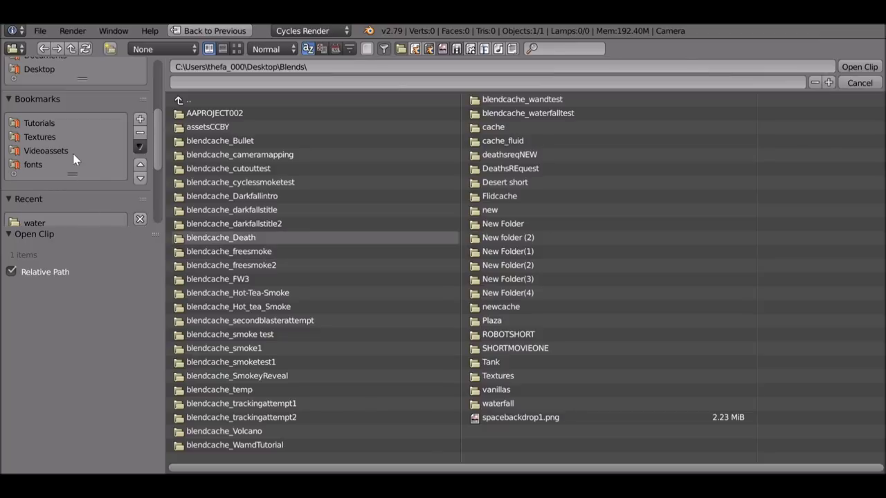
pyautogui.scroll(-3, 57, 147)
pyautogui.scroll(1, 46, 194)
pyautogui.click(50, 114)
pyautogui.click(201, 279)
pyautogui.click(238, 49)
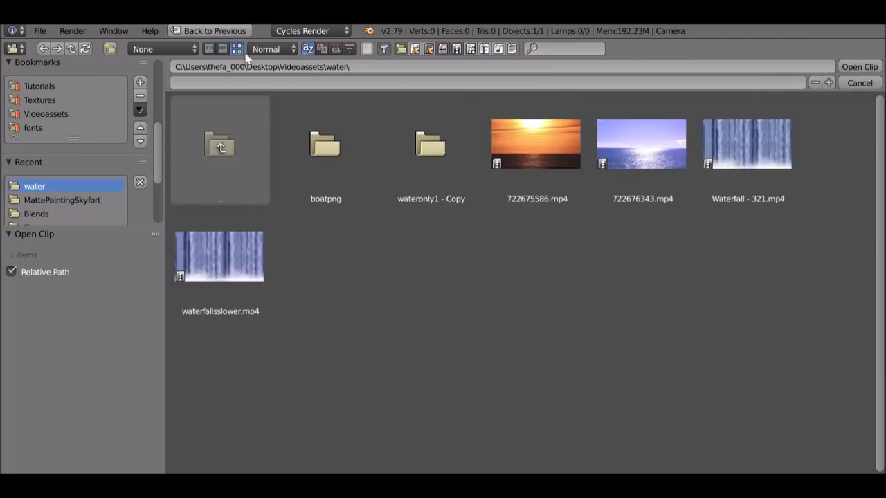
pyautogui.doubleClick(212, 249)
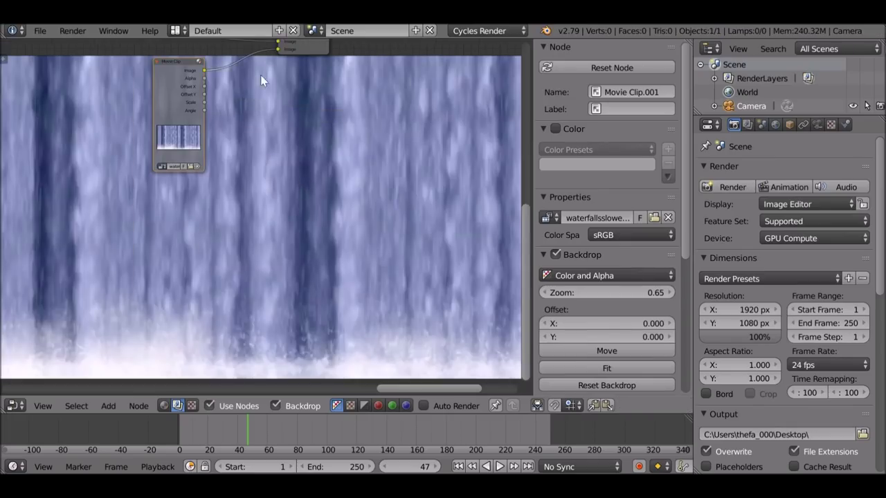
# - Switch to the Movie Clip Editor and display the waterfallsslower.mp4 clip in it
pyautogui.click(15, 405)
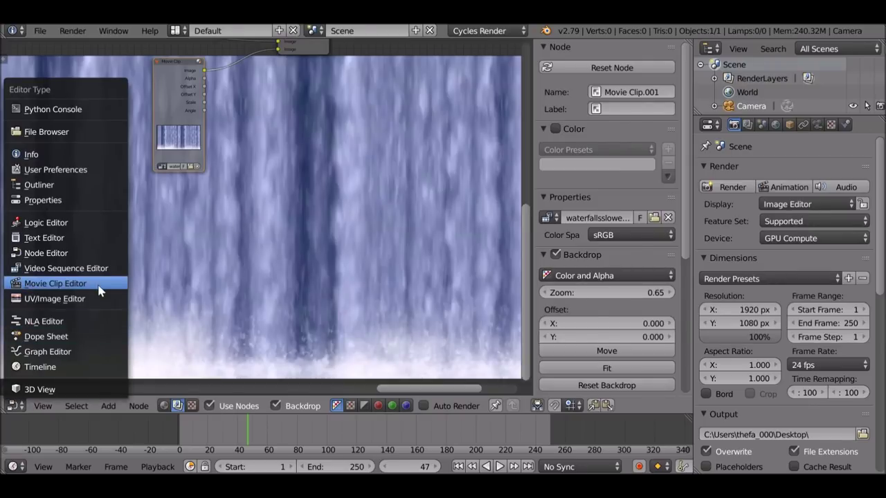
pyautogui.click(99, 286)
pyautogui.scroll(-4, 279, 286)
pyautogui.scroll(1, 346, 279)
pyautogui.moveTo(351, 279); pyautogui.dragTo(272, 305, button='middle')
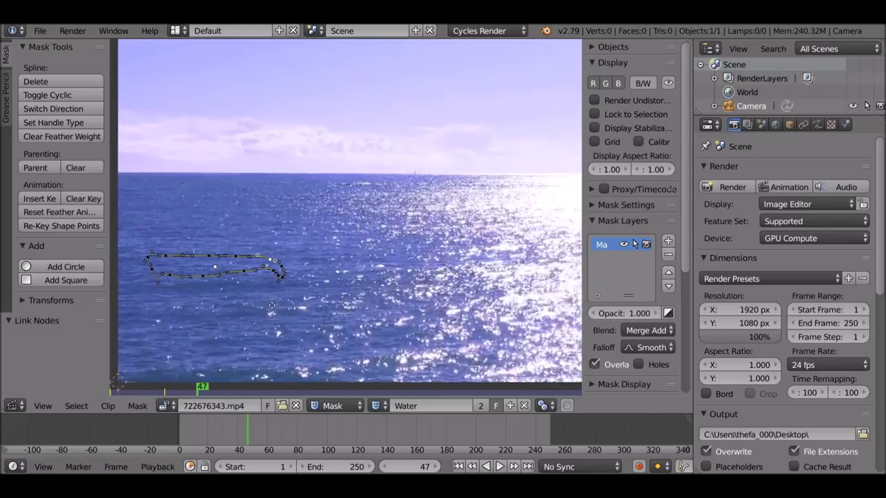
pyautogui.scroll(-1, 320, 318)
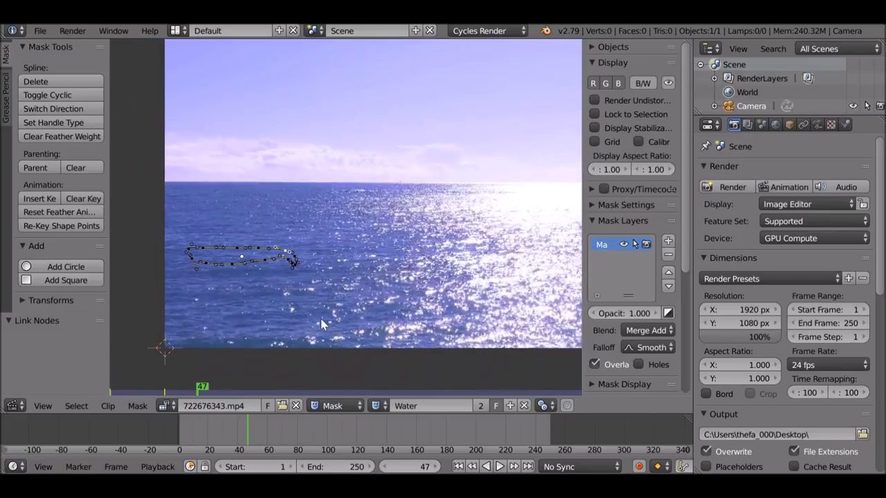
pyautogui.click(165, 406)
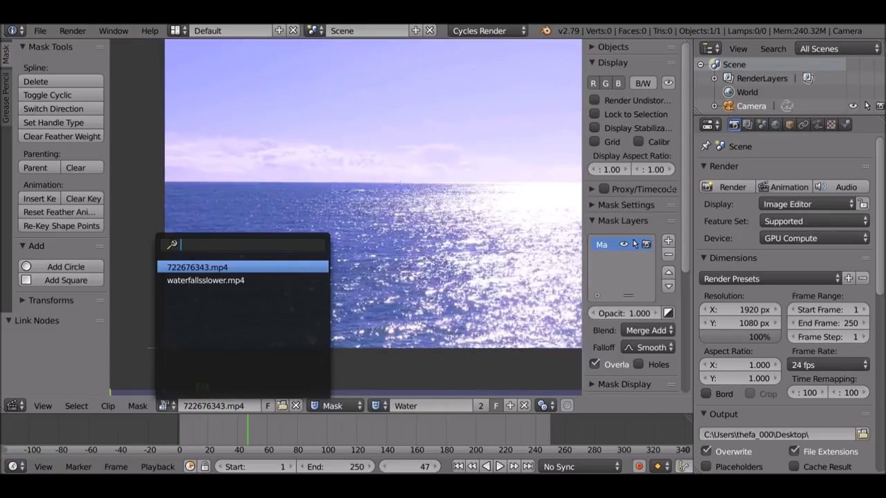
pyautogui.click(253, 281)
pyautogui.scroll(-5, 343, 275)
pyautogui.moveTo(378, 259); pyautogui.dragTo(333, 268, button='middle')
pyautogui.scroll(2, 341, 268)
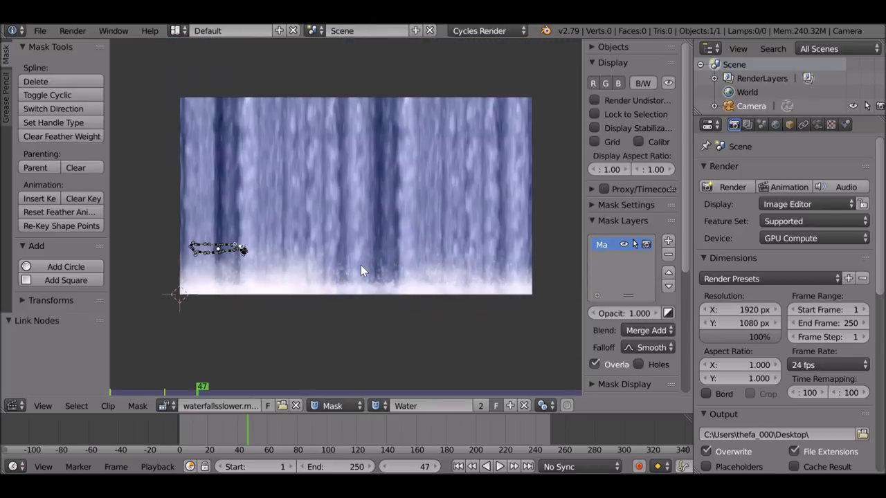
# - Create a new mask for the clip and name it Waterfall
pyautogui.click(509, 406)
pyautogui.click(447, 405)
pyautogui.write('Waterfall')
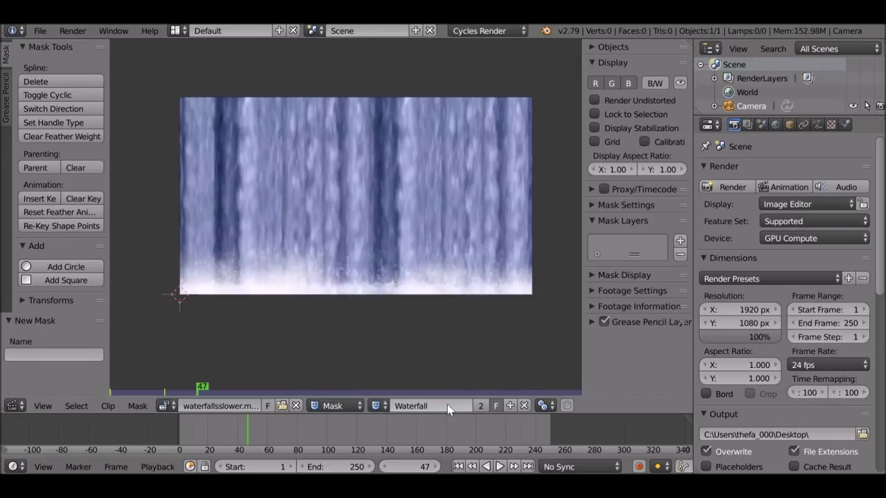
pyautogui.press('Return')
# - Trace a tall, narrow mask outline around the bright water streak left of the central dark band, ending back near its top
pyautogui.scroll(2, 368, 126)
pyautogui.moveTo(369, 127); pyautogui.dragTo(350, 182, button='middle')
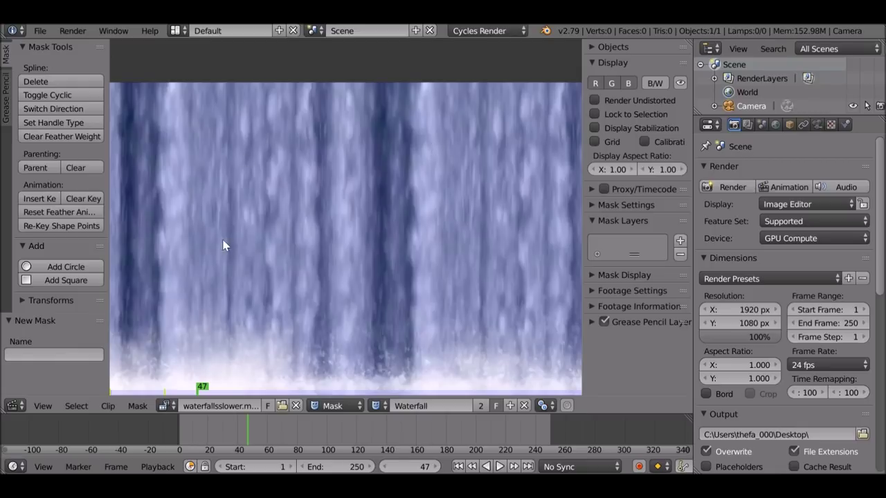
pyautogui.moveTo(353, 92); pyautogui.dragTo(346, 129, button='middle')
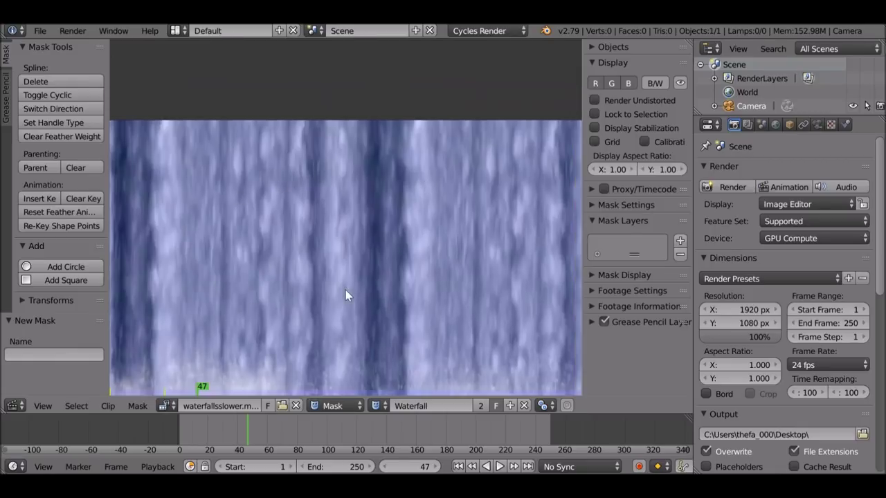
pyautogui.scroll(2, 346, 130)
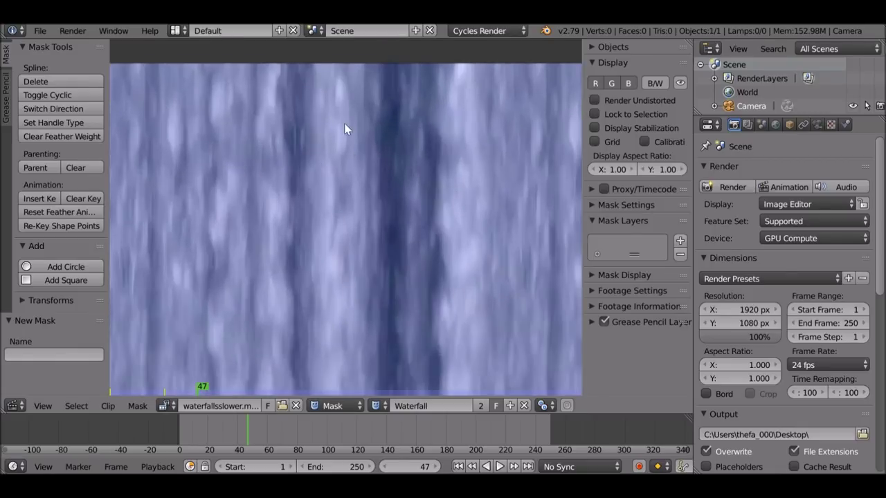
pyautogui.keyDown('ctrl'); pyautogui.click(343, 78); pyautogui.keyUp('ctrl')
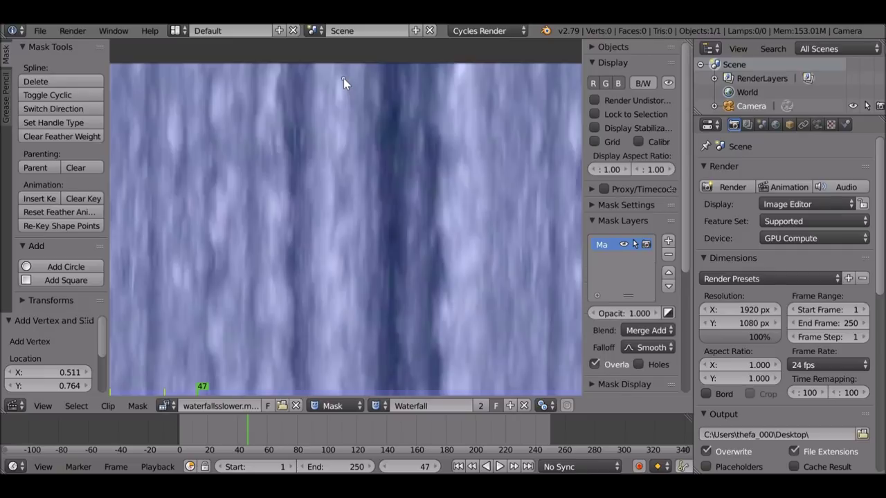
pyautogui.keyDown('ctrl'); pyautogui.click(367, 126); pyautogui.keyUp('ctrl')
pyautogui.keyDown('ctrl'); pyautogui.click(366, 237); pyautogui.keyUp('ctrl')
pyautogui.keyDown('ctrl'); pyautogui.click(373, 277); pyautogui.keyUp('ctrl')
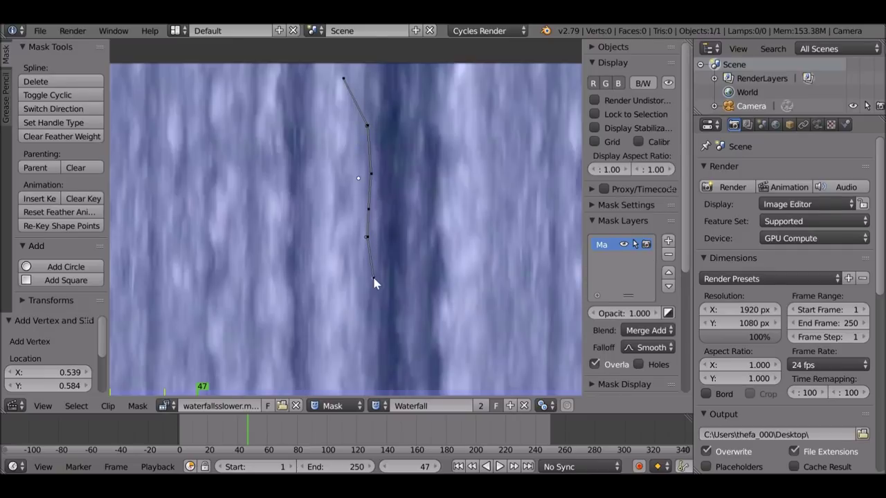
pyautogui.keyDown('ctrl'); pyautogui.click(372, 337); pyautogui.keyUp('ctrl')
pyautogui.keyDown('ctrl'); pyautogui.click(373, 355); pyautogui.keyUp('ctrl')
pyautogui.moveTo(376, 366); pyautogui.dragTo(361, 153, button='middle')
pyautogui.keyDown('ctrl'); pyautogui.click(358, 187); pyautogui.keyUp('ctrl')
pyautogui.keyDown('ctrl'); pyautogui.click(358, 255); pyautogui.keyUp('ctrl')
pyautogui.keyDown('ctrl'); pyautogui.click(362, 296); pyautogui.keyUp('ctrl')
pyautogui.keyDown('ctrl'); pyautogui.click(308, 299); pyautogui.keyUp('ctrl')
pyautogui.keyDown('ctrl'); pyautogui.click(294, 254); pyautogui.keyUp('ctrl')
pyautogui.keyDown('ctrl'); pyautogui.click(296, 106); pyautogui.keyUp('ctrl')
pyautogui.keyDown('ctrl'); pyautogui.click(298, 86); pyautogui.keyUp('ctrl')
pyautogui.keyDown('ctrl'); pyautogui.click(296, 62); pyautogui.keyUp('ctrl')
pyautogui.moveTo(296, 102); pyautogui.dragTo(280, 199, button='middle')
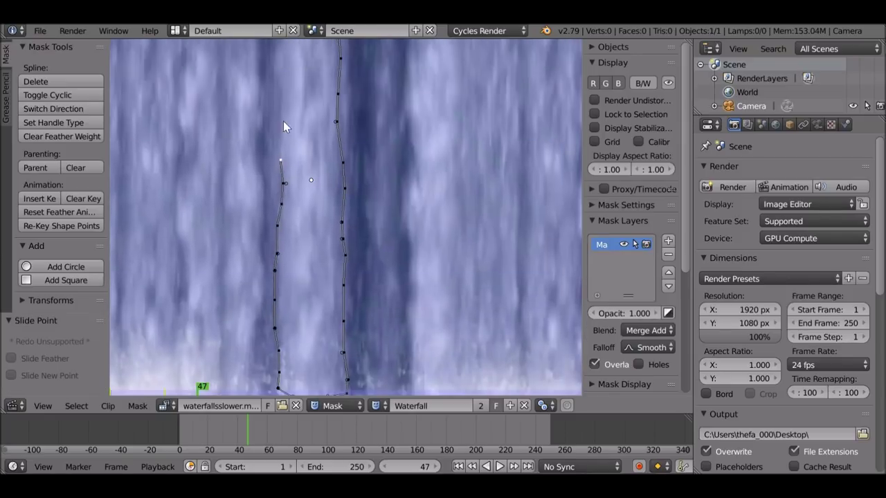
pyautogui.keyDown('ctrl'); pyautogui.click(283, 121); pyautogui.keyUp('ctrl')
pyautogui.keyDown('ctrl'); pyautogui.click(287, 95); pyautogui.keyUp('ctrl')
pyautogui.keyDown('ctrl'); pyautogui.click(284, 79); pyautogui.keyUp('ctrl')
pyautogui.moveTo(284, 80); pyautogui.dragTo(269, 190, button='middle')
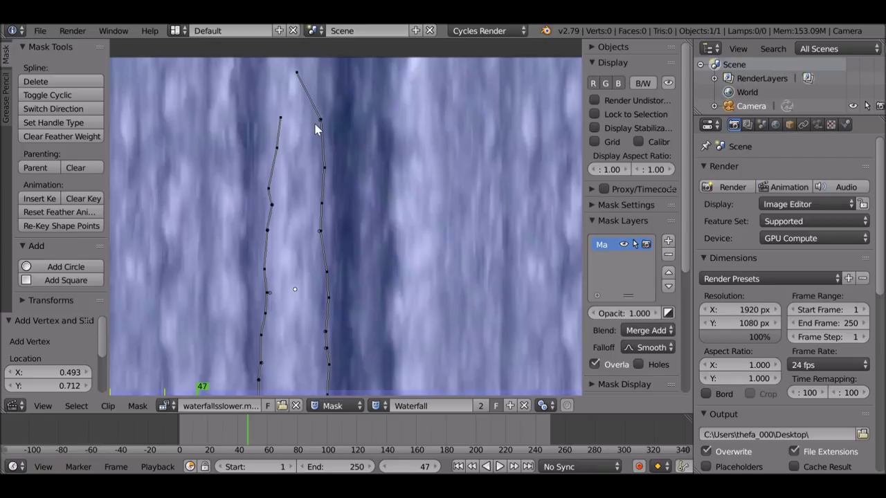
# - Close the waterfall mask spline and shift its topmost point slightly to even out the tip
pyautogui.hotkey('alt', 'c')
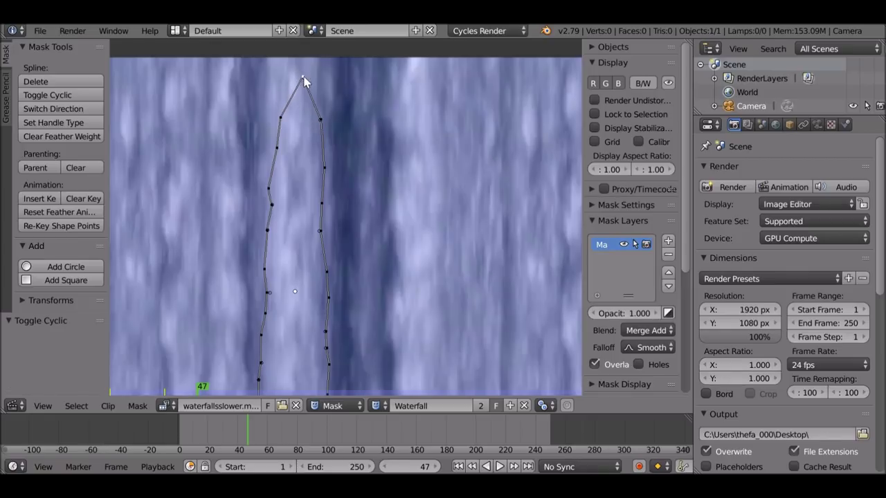
pyautogui.moveTo(298, 71); pyautogui.dragTo(300, 74)
pyautogui.scroll(-2, 319, 206)
pyautogui.scroll(1, 315, 183)
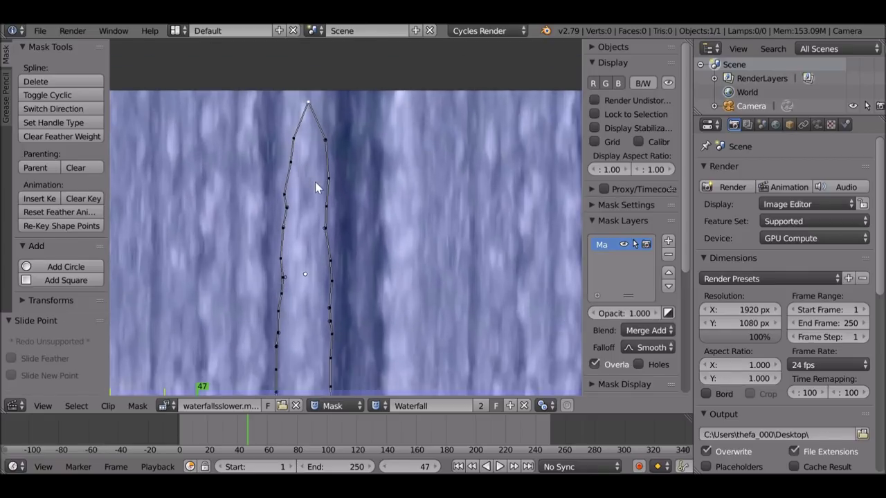
# - Set all points of the waterfall mask to Auto handles and shorten the top point's handles to narrow the tip
pyautogui.press('a')
pyautogui.press('v')
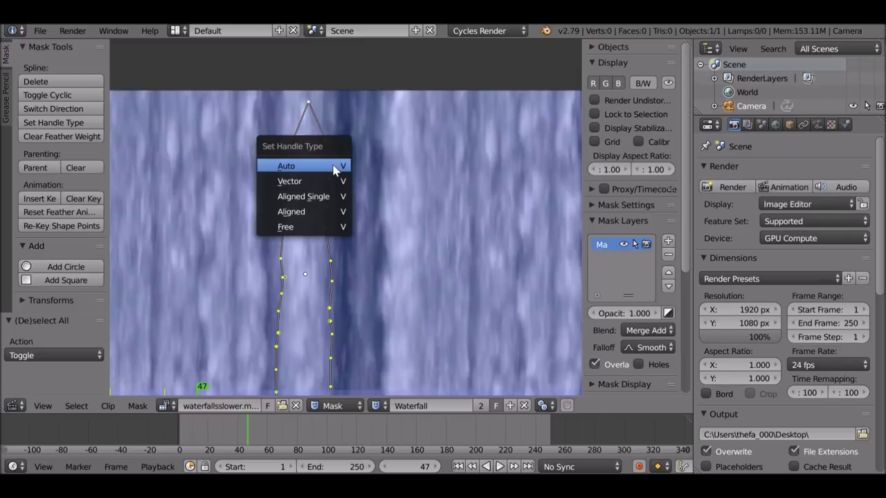
pyautogui.click(335, 167)
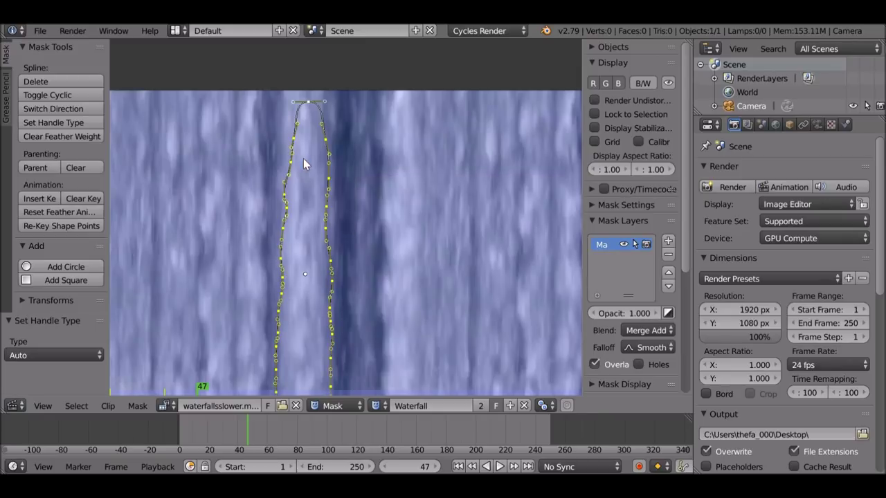
pyautogui.moveTo(319, 135); pyautogui.dragTo(324, 167, button='middle')
pyautogui.scroll(3, 331, 171)
pyautogui.moveTo(329, 101); pyautogui.dragTo(286, 99)
pyautogui.scroll(-2, 314, 109)
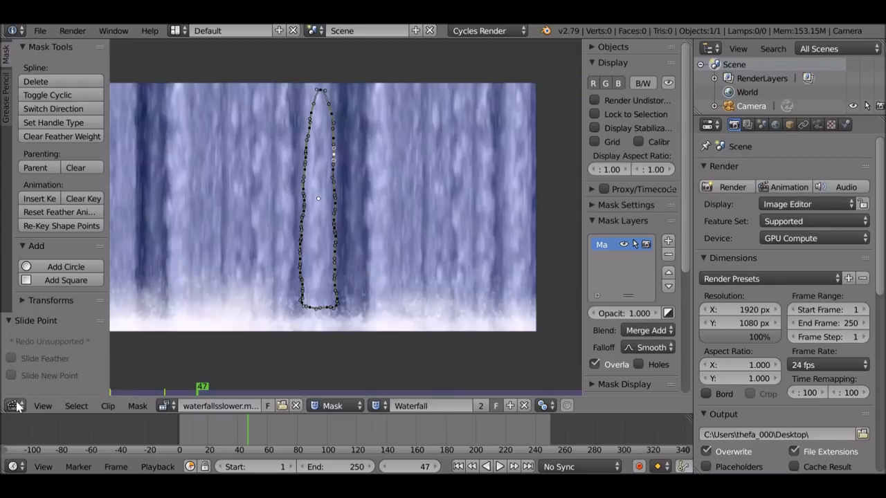
# - Return to the Node Editor, add a Mask node above the waterfall Movie Clip node, and open its choice of masks
pyautogui.click(15, 406)
pyautogui.click(38, 253)
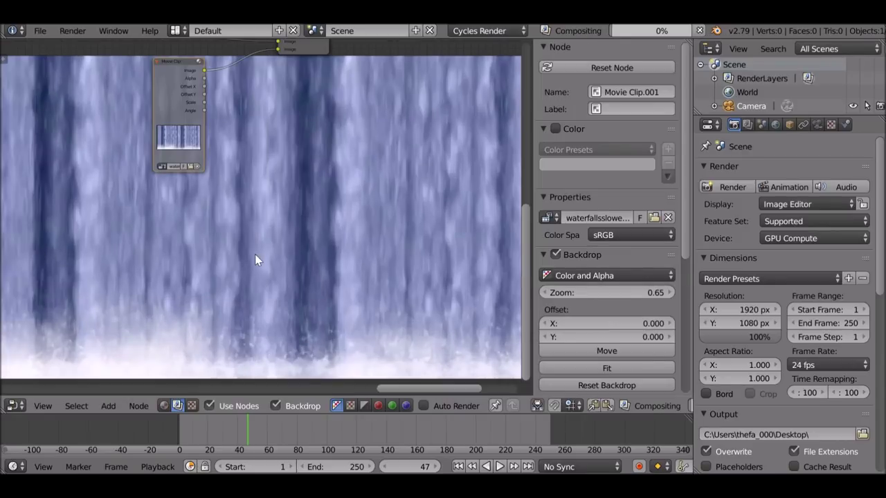
pyautogui.scroll(-2, 256, 242)
pyautogui.moveTo(268, 196); pyautogui.dragTo(280, 306, button='middle')
pyautogui.scroll(2, 280, 304)
pyautogui.hotkey('shift', 'a')
pyautogui.moveTo(295, 266)
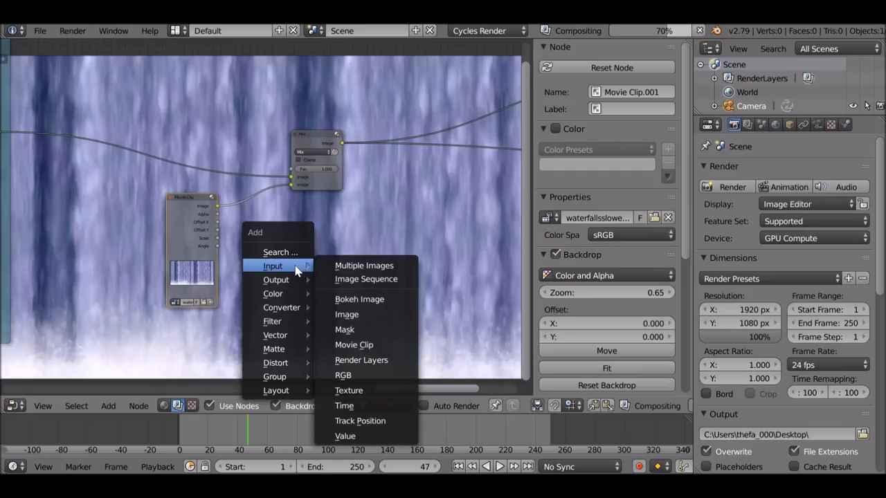
pyautogui.click(369, 331)
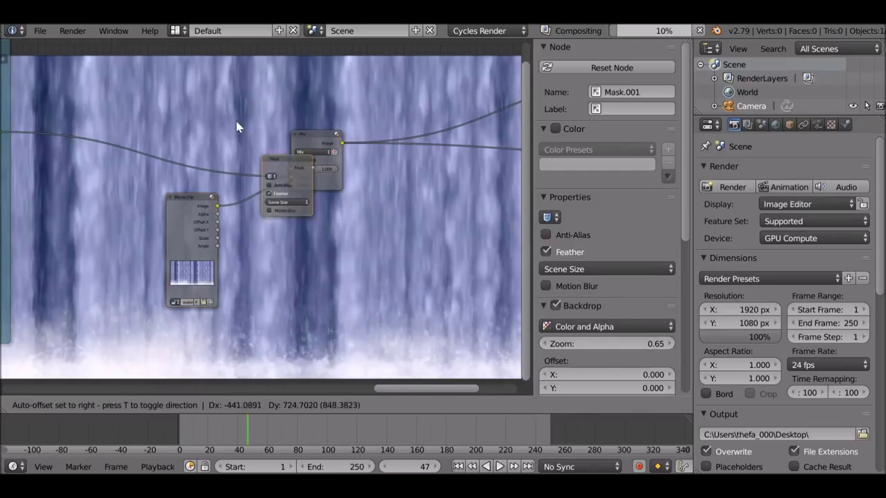
pyautogui.click(186, 78)
pyautogui.scroll(3, 221, 164)
pyautogui.click(187, 145)
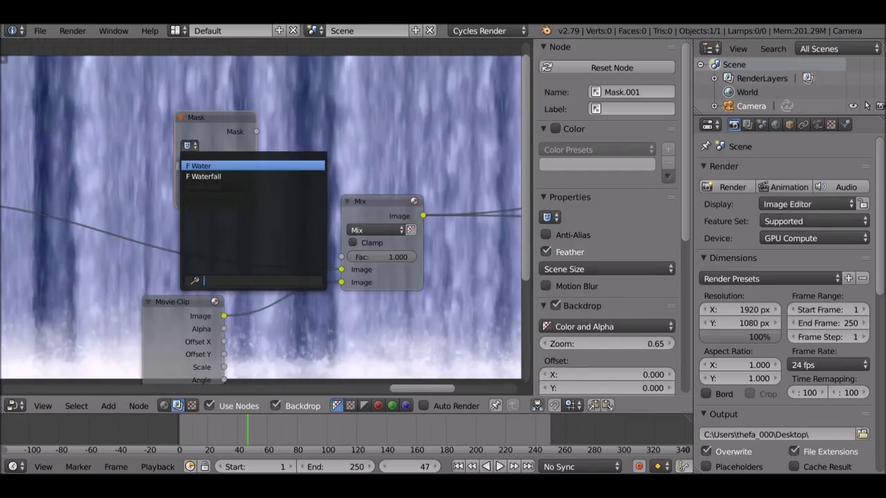
# - Assign the Waterfall mask to the new Mask node and link its output to the Mix node's Fac input
pyautogui.click(228, 177)
pyautogui.moveTo(256, 132); pyautogui.dragTo(346, 257)
pyautogui.moveTo(343, 295); pyautogui.dragTo(308, 269, button='middle')
pyautogui.scroll(2, 329, 293)
pyautogui.scroll(-2, 326, 277)
# - Spread the Mix, Movie Clip and Waterfall mask nodes apart to make room between them
pyautogui.moveTo(350, 128); pyautogui.dragTo(398, 128)
pyautogui.moveTo(324, 215); pyautogui.dragTo(369, 208, button='middle')
pyautogui.moveTo(231, 209); pyautogui.dragTo(224, 218)
pyautogui.moveTo(258, 57); pyautogui.dragTo(248, 54)
pyautogui.moveTo(348, 218); pyautogui.dragTo(313, 202, button='middle')
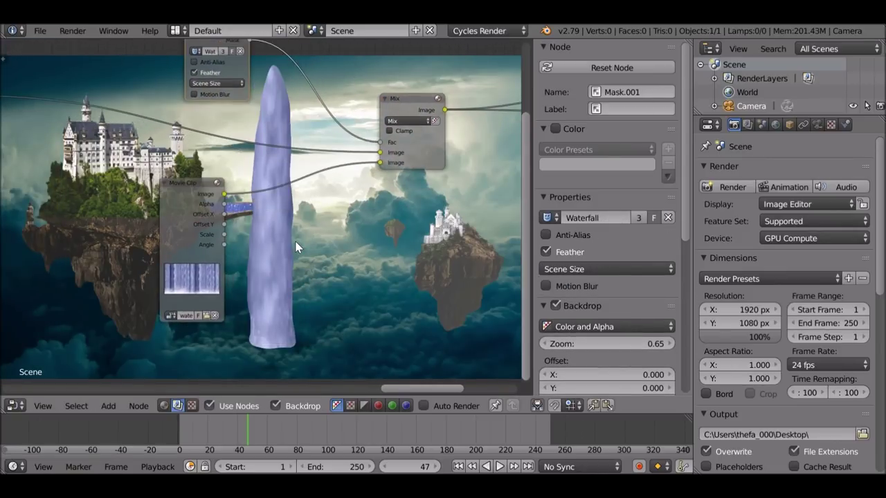
# - Insert a Transform node between the Movie Clip and Mix, and a duplicate of it on the mask's link to Fac
pyautogui.hotkey('shift', 'a')
pyautogui.moveTo(284, 339)
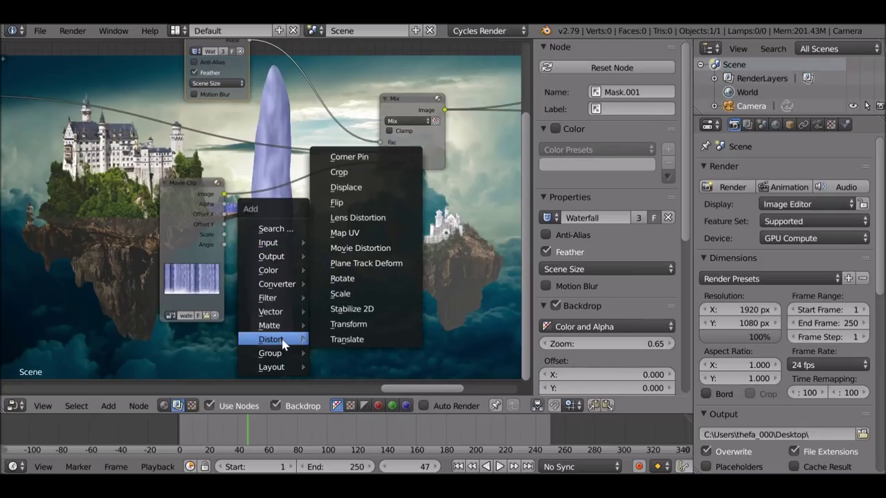
pyautogui.click(348, 324)
pyautogui.click(279, 172)
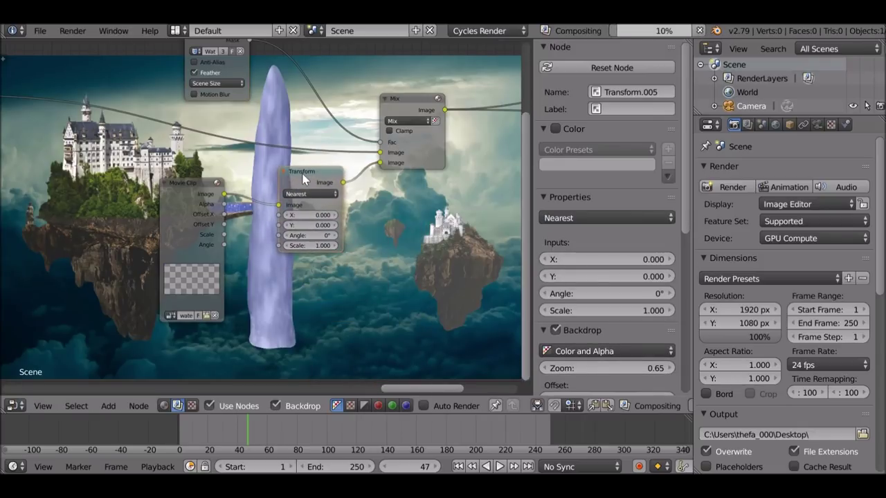
pyautogui.hotkey('shift', 'd')
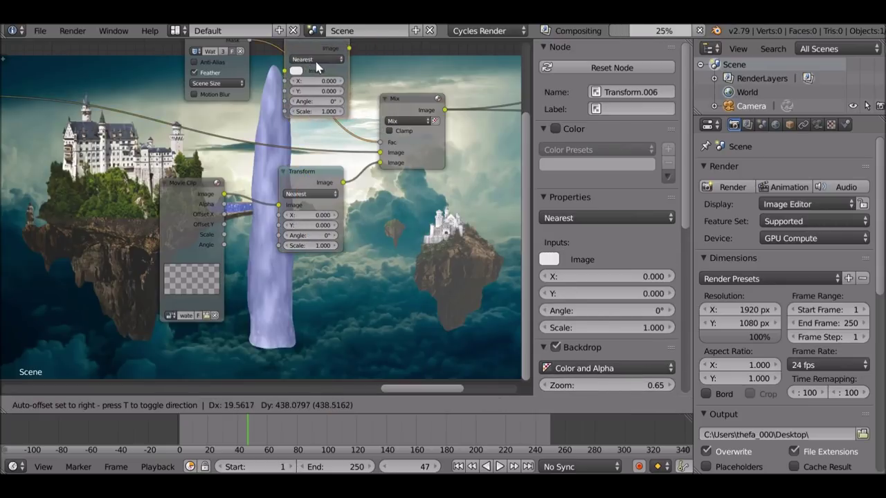
pyautogui.click(314, 61)
# - Rearrange the Waterfall mask, Movie Clip and lower Transform nodes so that the two branches are spaced apart
pyautogui.moveTo(249, 80); pyautogui.dragTo(259, 142, button='middle')
pyautogui.moveTo(229, 90); pyautogui.dragTo(204, 65)
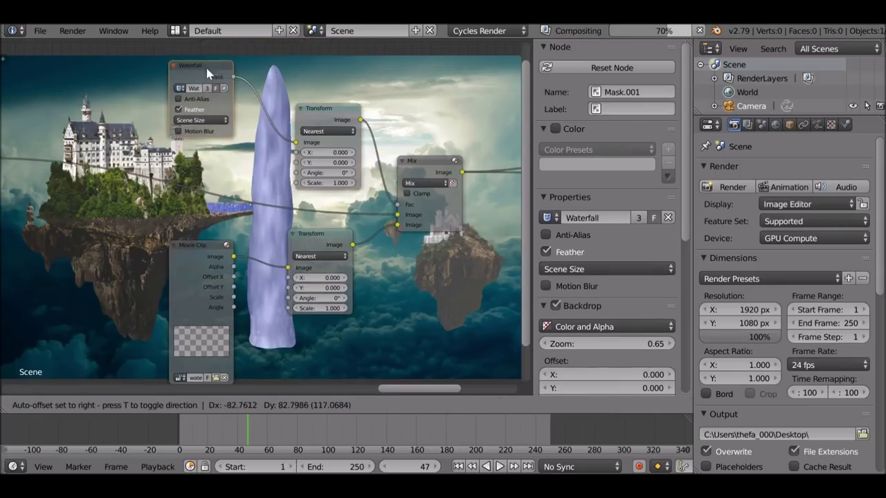
pyautogui.moveTo(227, 250); pyautogui.dragTo(202, 306)
pyautogui.moveTo(315, 236); pyautogui.dragTo(324, 244)
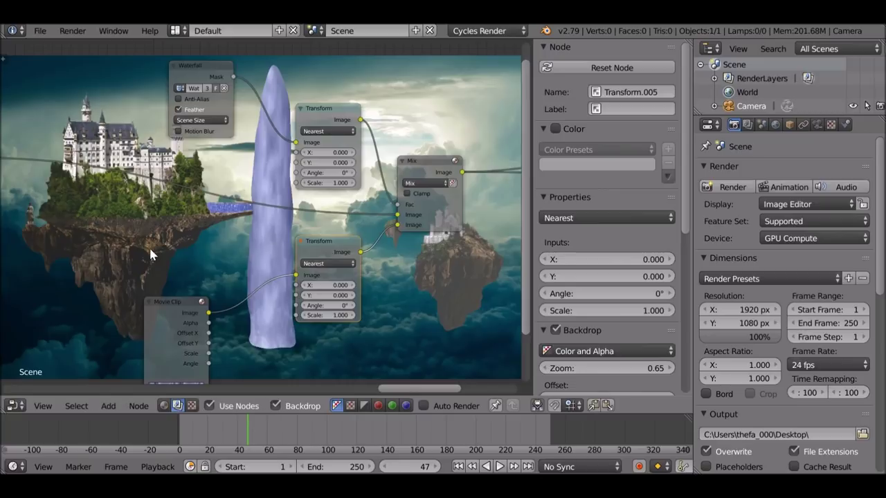
# - Copy the existing NodeGroup from the water setup and paste a duplicate away from the original
pyautogui.moveTo(150, 246); pyautogui.dragTo(240, 238, button='middle')
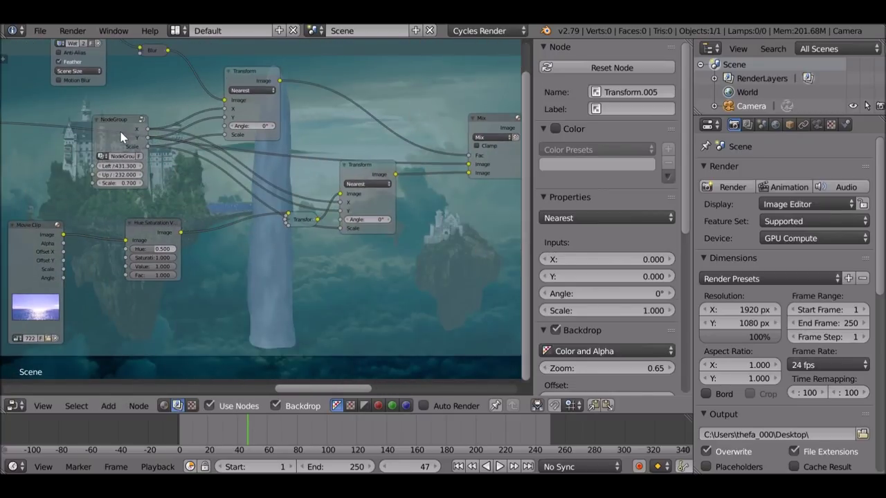
pyautogui.moveTo(121, 137); pyautogui.dragTo(128, 146)
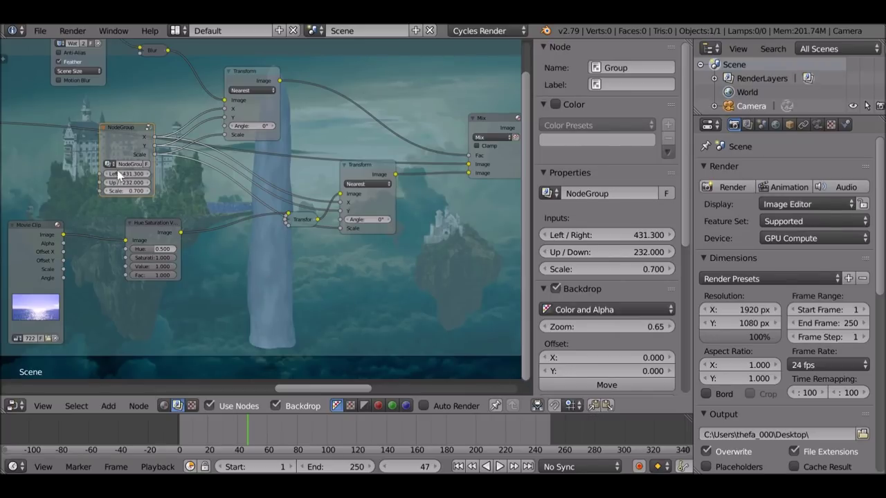
pyautogui.click(609, 407)
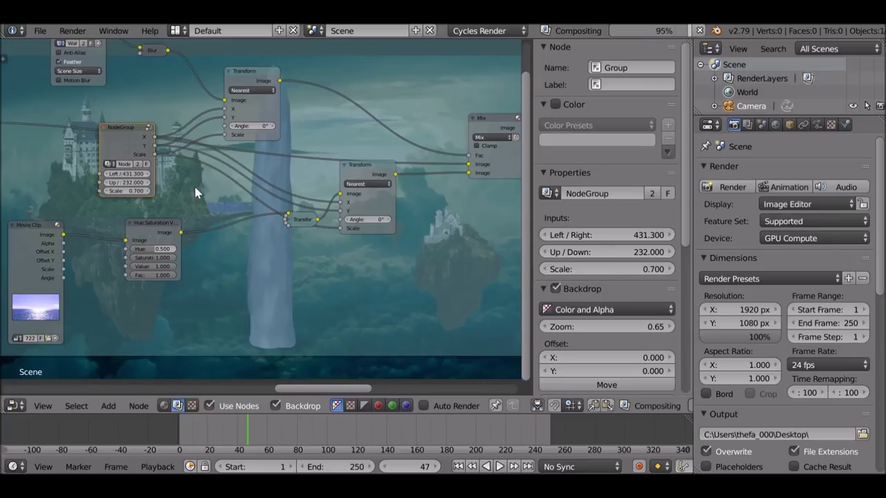
pyautogui.press('g')
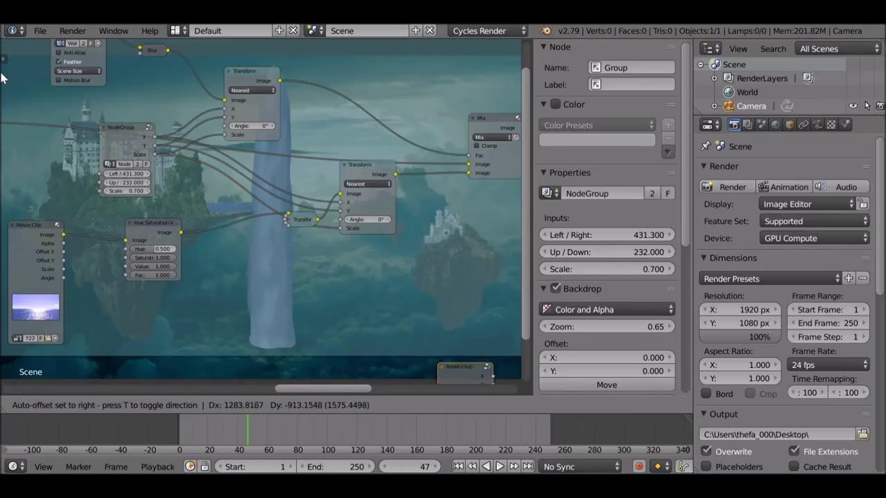
pyautogui.click(2, 73)
# - Move the pasted NodeGroup next to the waterfall nodes, between the mask and the Movie Clip
pyautogui.moveTo(332, 237); pyautogui.dragTo(461, 133, button='middle')
pyautogui.scroll(-1, 462, 134)
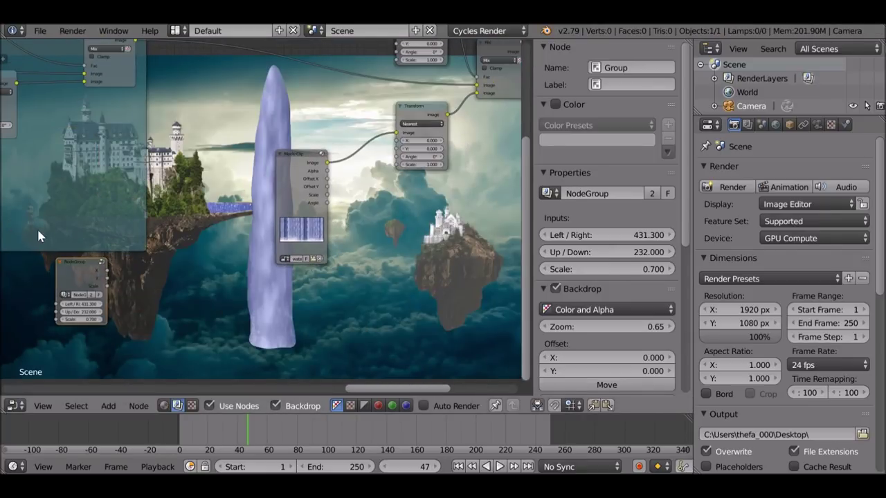
pyautogui.moveTo(92, 272); pyautogui.dragTo(341, 91)
pyautogui.moveTo(341, 91); pyautogui.dragTo(242, 159, button='middle')
pyautogui.scroll(3, 241, 158)
pyautogui.moveTo(228, 152)
pyautogui.mouseDown()
pyautogui.moveTo(233, 134)
pyautogui.moveTo(220, 159)
pyautogui.mouseUp()
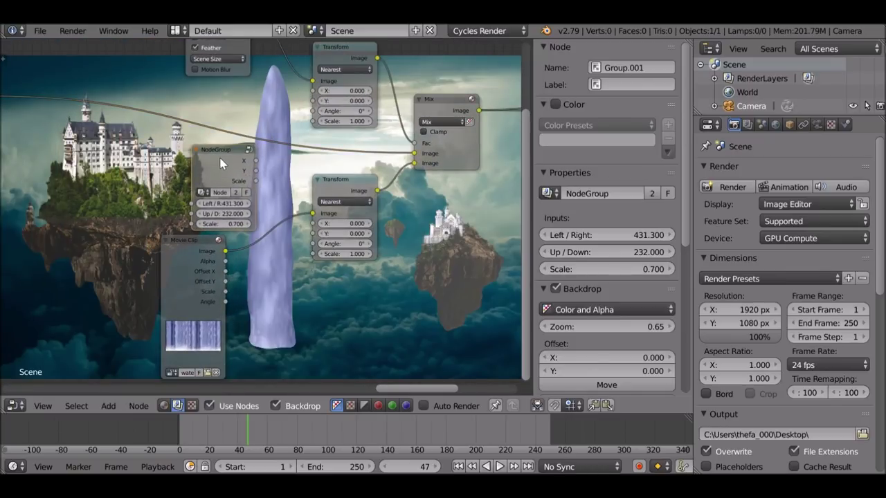
pyautogui.moveTo(271, 169); pyautogui.dragTo(242, 226, button='middle')
pyautogui.scroll(1, 242, 231)
pyautogui.press('g')
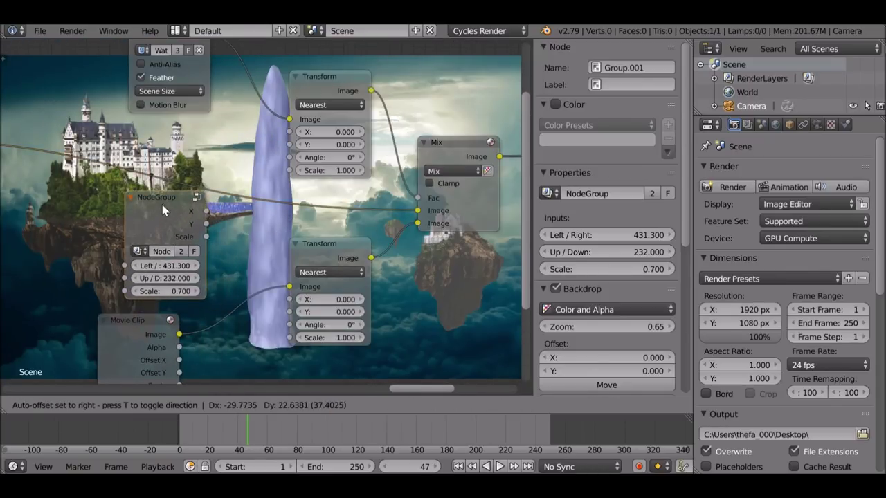
pyautogui.click(207, 208)
# - Link the copied NodeGroup's X output to the X inputs of both waterfall Transform nodes
pyautogui.scroll(1, 207, 209)
pyautogui.moveTo(192, 211); pyautogui.dragTo(297, 111)
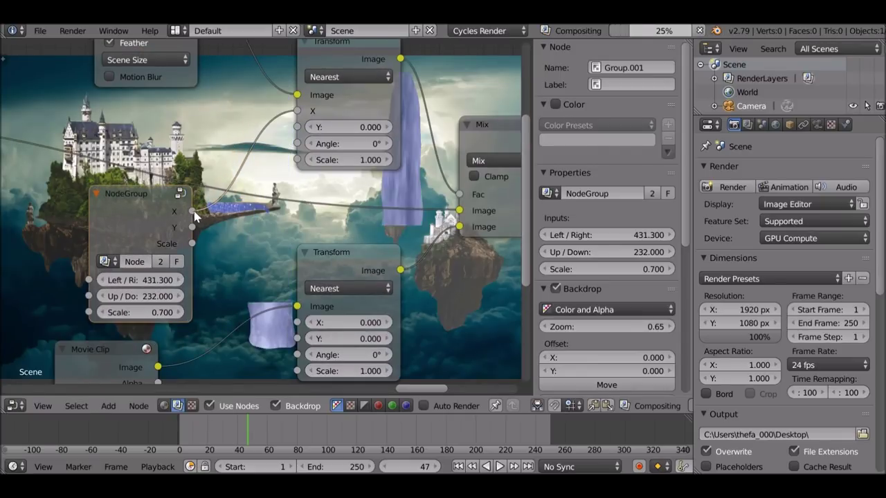
pyautogui.moveTo(191, 211); pyautogui.dragTo(297, 322)
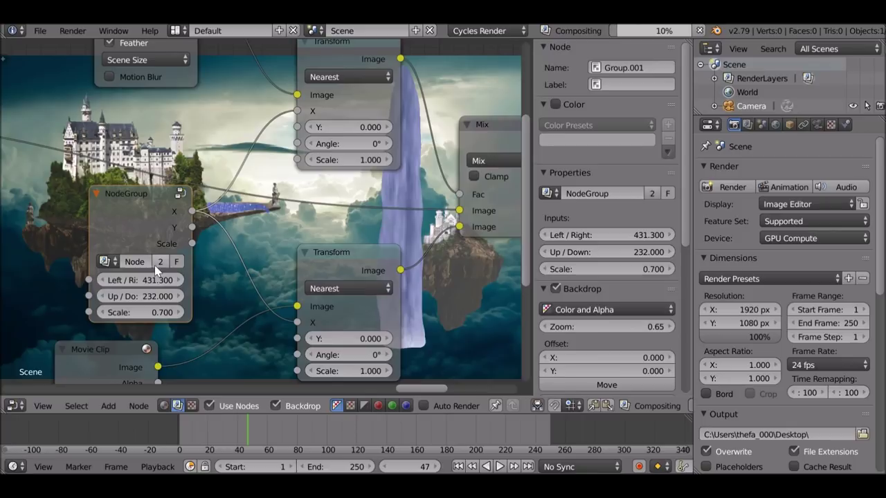
# - Set the copied NodeGroup's Left / Right and Up / Down values to 0
pyautogui.click(142, 280)
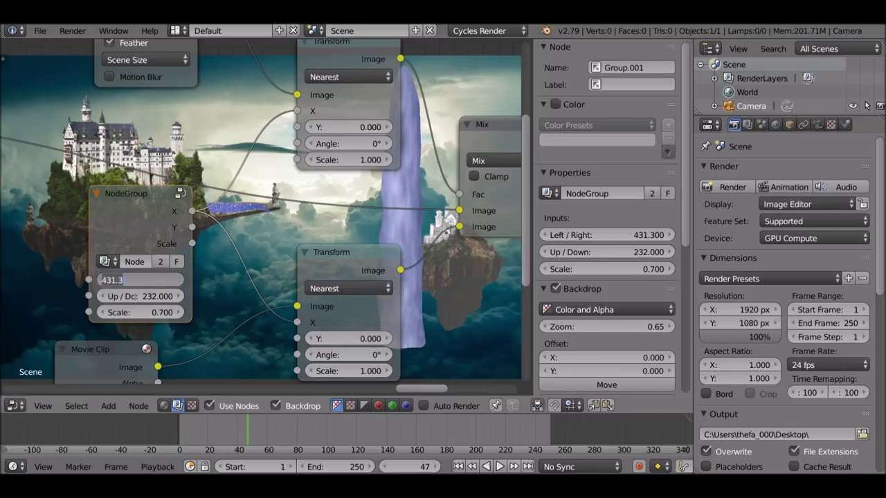
pyautogui.write('0')
pyautogui.press('Tab')
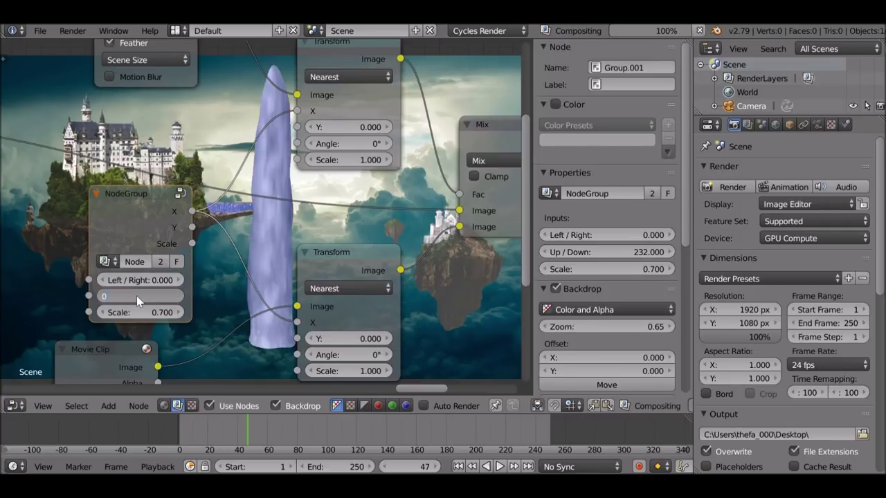
pyautogui.write('0')
pyautogui.press('Tab')
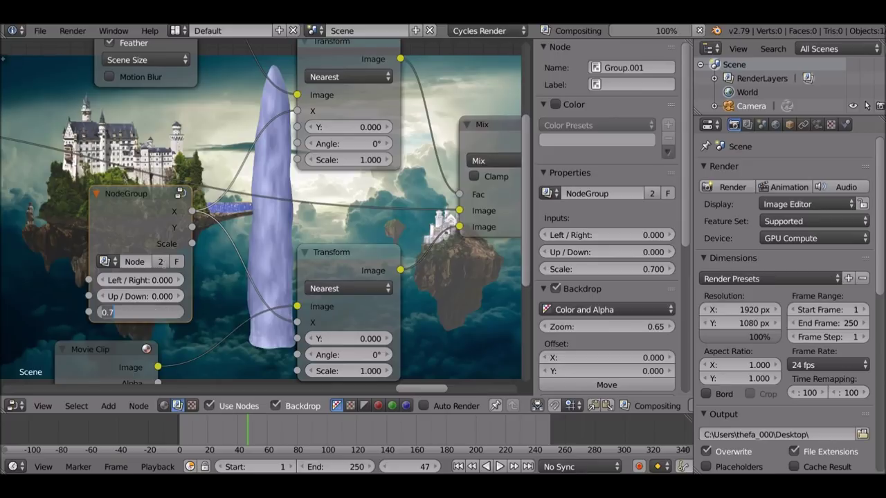
pyautogui.press('Return')
# - Link the NodeGroup's Y and Scale outputs to the matching inputs of both waterfall Transform nodes
pyautogui.moveTo(196, 225); pyautogui.dragTo(303, 131)
pyautogui.moveTo(192, 227); pyautogui.dragTo(298, 339)
pyautogui.moveTo(191, 245); pyautogui.dragTo(298, 159)
pyautogui.moveTo(191, 244); pyautogui.dragTo(298, 371)
# - Move the NodeGroup away from the Transform nodes and set the backdrop zoom to 1.41
pyautogui.scroll(-2, 284, 325)
pyautogui.moveTo(184, 166); pyautogui.dragTo(153, 134)
pyautogui.moveTo(153, 135); pyautogui.dragTo(299, 184, button='middle')
pyautogui.scroll(4, 317, 202)
pyautogui.moveTo(330, 216); pyautogui.dragTo(383, 185, button='middle')
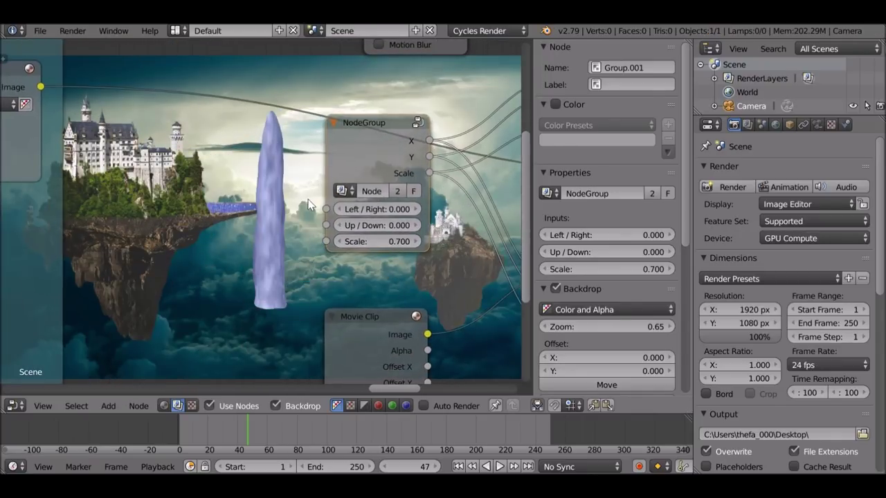
pyautogui.scroll(2, 253, 231)
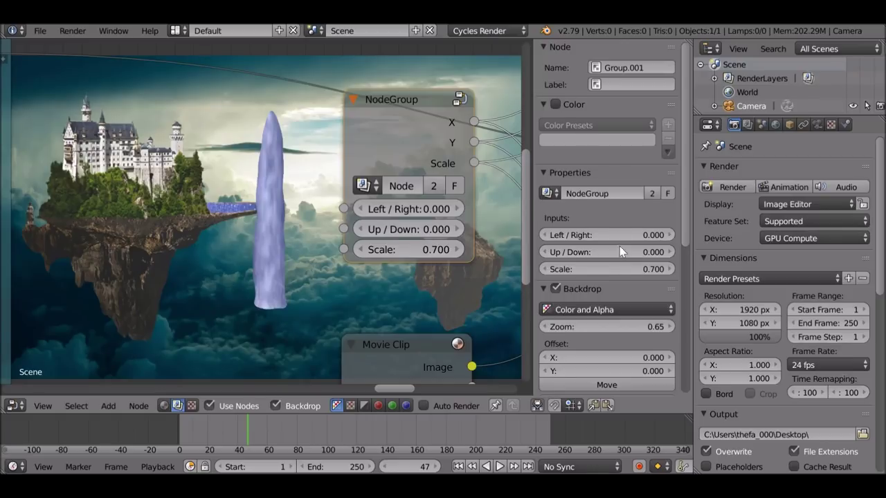
pyautogui.scroll(-5, 621, 252)
pyautogui.moveTo(594, 172); pyautogui.dragTo(637, 179)
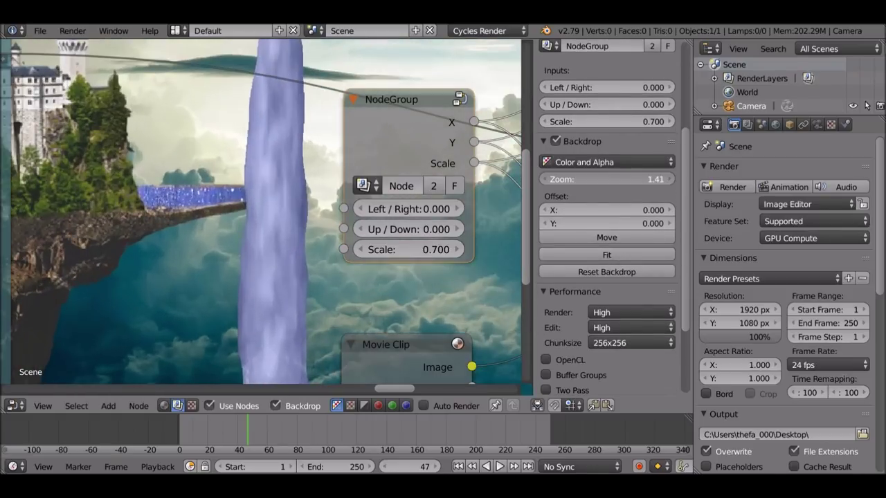
# - Set the waterfall NodeGroup's Scale to 0.2 and its Up / Down value to -75
pyautogui.click(360, 250)
pyautogui.click(359, 250)
pyautogui.click(359, 250)
pyautogui.click(359, 250)
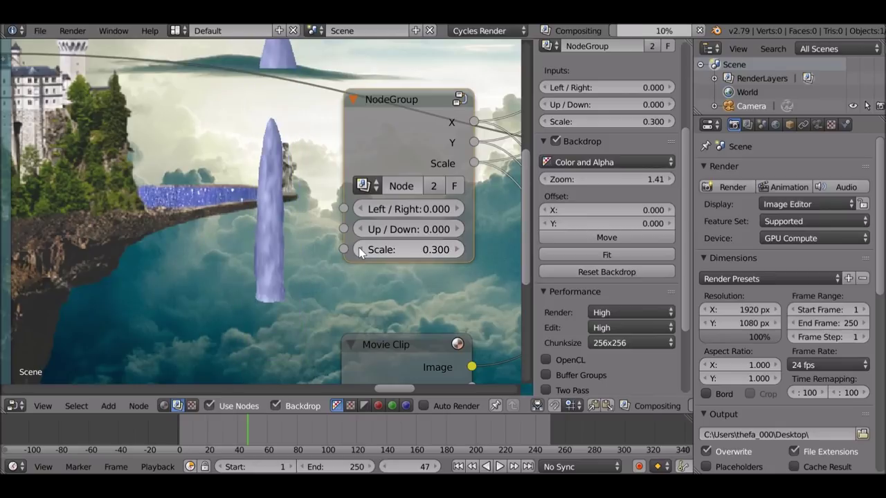
pyautogui.click(359, 250)
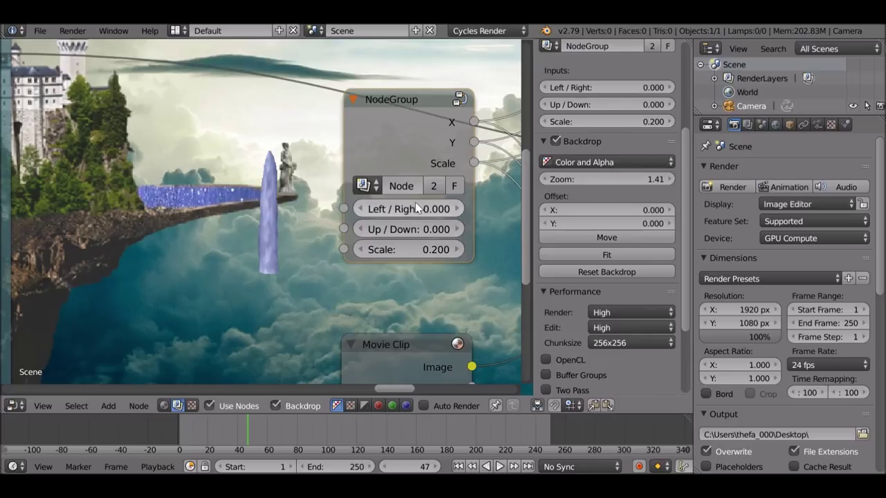
pyautogui.moveTo(415, 229); pyautogui.dragTo(349, 229)
# - Reduce the backdrop zoom to 0.59 and move the Mix node farther from the waterfall Transform nodes
pyautogui.moveTo(596, 183); pyautogui.dragTo(560, 183)
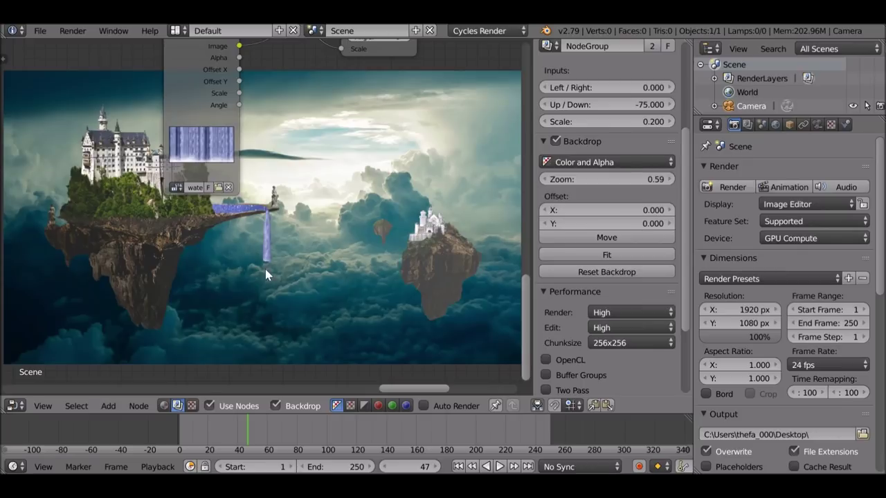
pyautogui.moveTo(294, 190); pyautogui.dragTo(270, 255, button='middle')
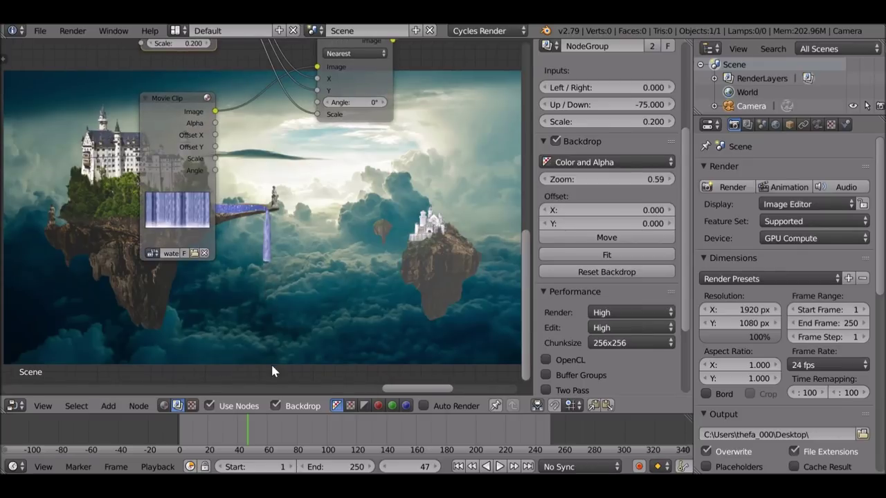
pyautogui.moveTo(314, 231); pyautogui.dragTo(299, 248, button='middle')
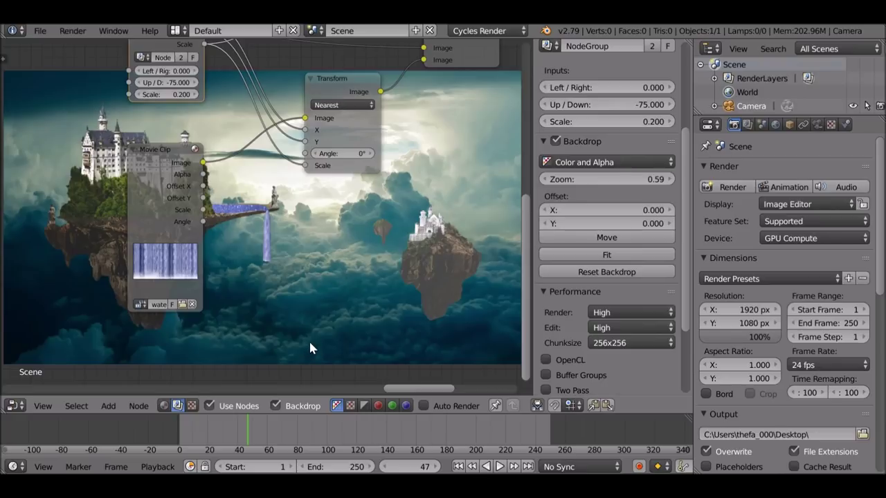
pyautogui.moveTo(325, 300); pyautogui.dragTo(319, 315, button='middle')
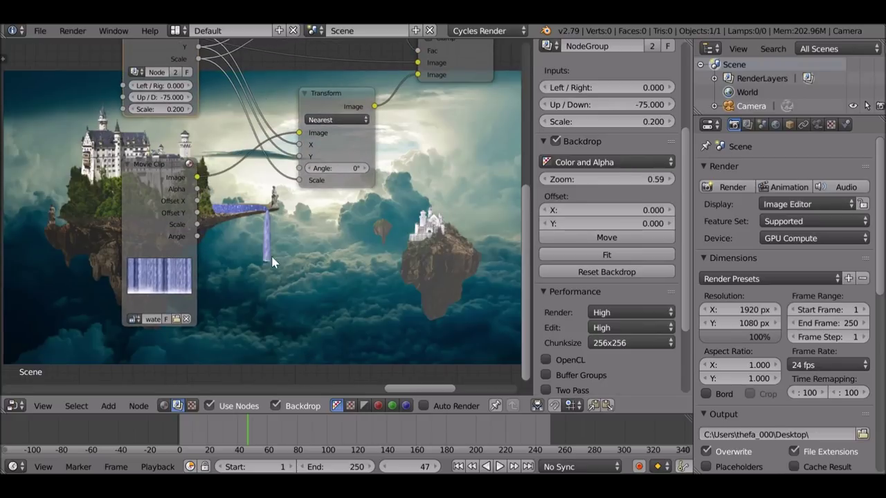
pyautogui.moveTo(320, 268); pyautogui.dragTo(289, 317, button='middle')
pyautogui.moveTo(308, 200); pyautogui.dragTo(233, 256, button='middle')
pyautogui.moveTo(338, 106); pyautogui.dragTo(436, 97)
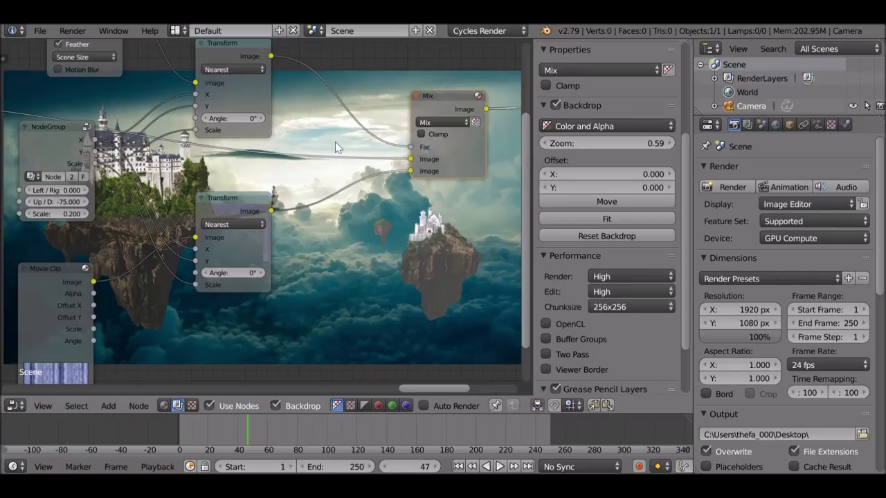
# - Insert a Scale node between the lower Transform and Mix, and a duplicate of it on the mask Transform's link to Fac
pyautogui.moveTo(359, 213); pyautogui.dragTo(314, 216, button='middle')
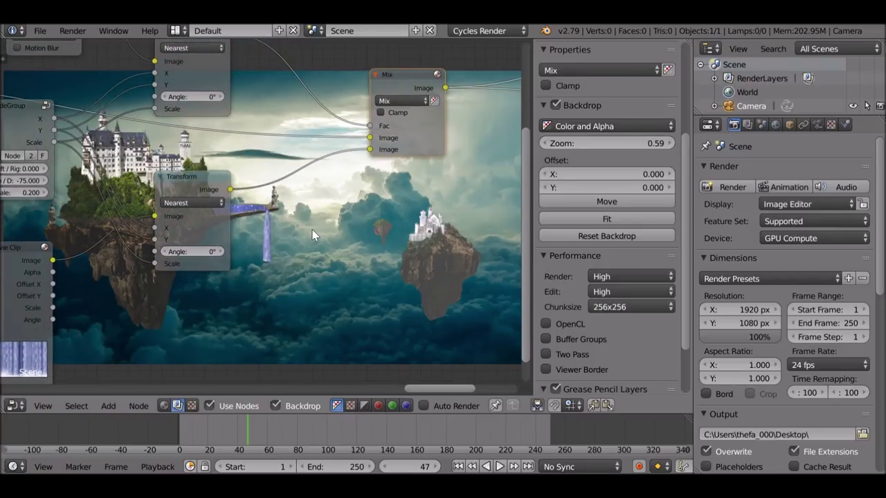
pyautogui.hotkey('shift', 'a')
pyautogui.moveTo(314, 234)
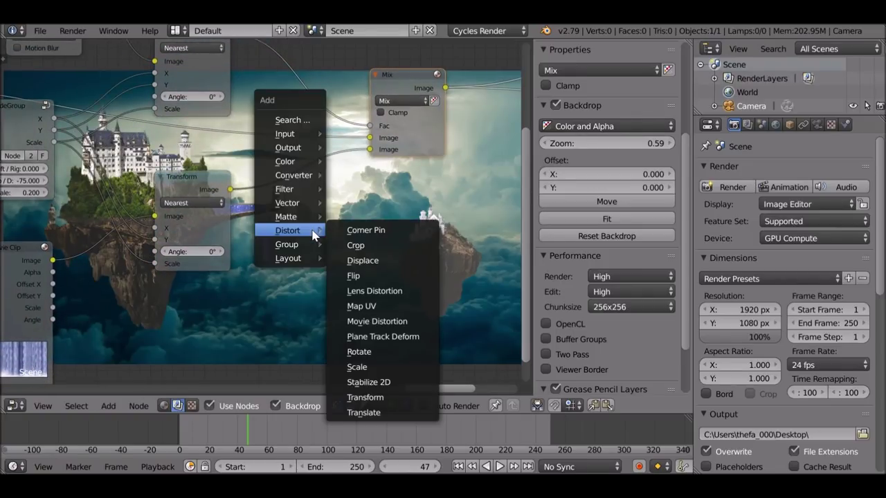
pyautogui.click(356, 367)
pyautogui.click(265, 170)
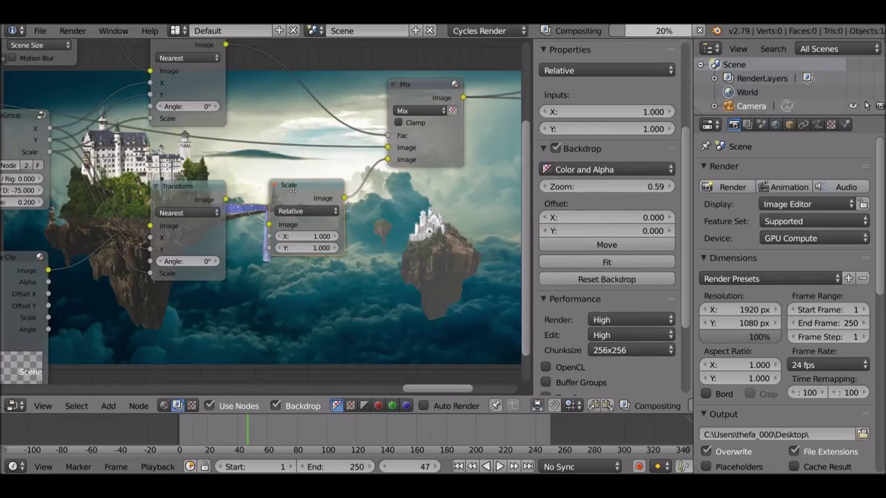
pyautogui.hotkey('shift', 'd')
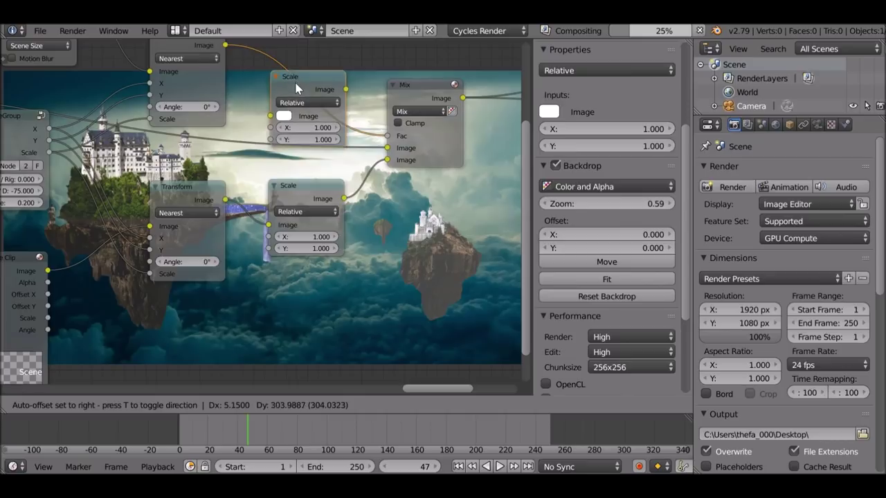
pyautogui.click(296, 87)
# - Add a Value input node beside the two Scale nodes, just above the lower Transform node
pyautogui.moveTo(73, 165); pyautogui.dragTo(77, 139, button='middle')
pyautogui.moveTo(32, 104); pyautogui.dragTo(36, 105)
pyautogui.hotkey('shift', 'a')
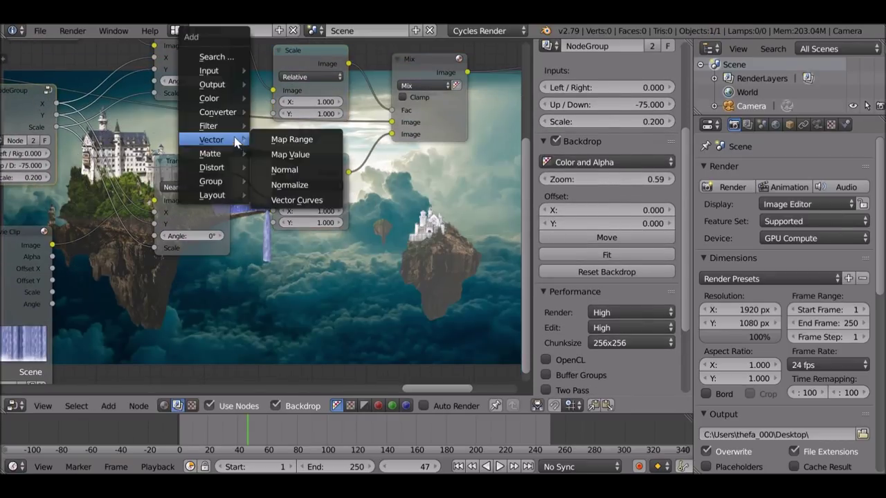
pyautogui.moveTo(236, 70)
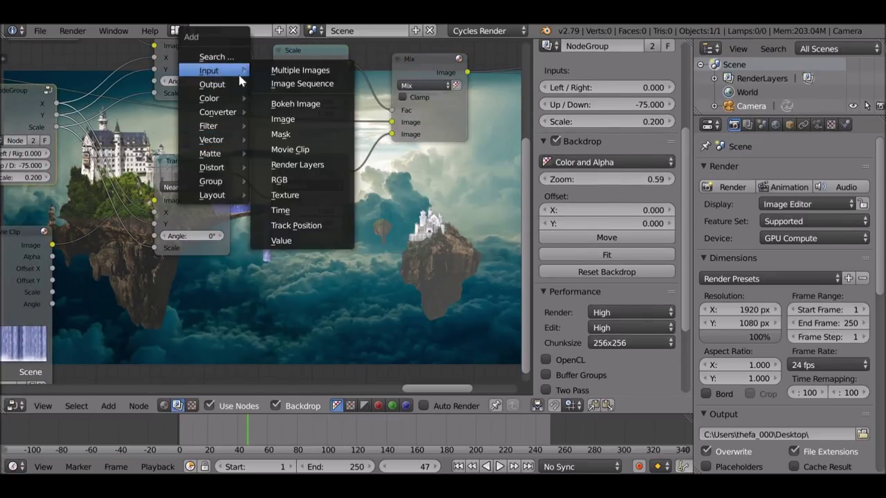
pyautogui.click(299, 241)
pyautogui.click(260, 208)
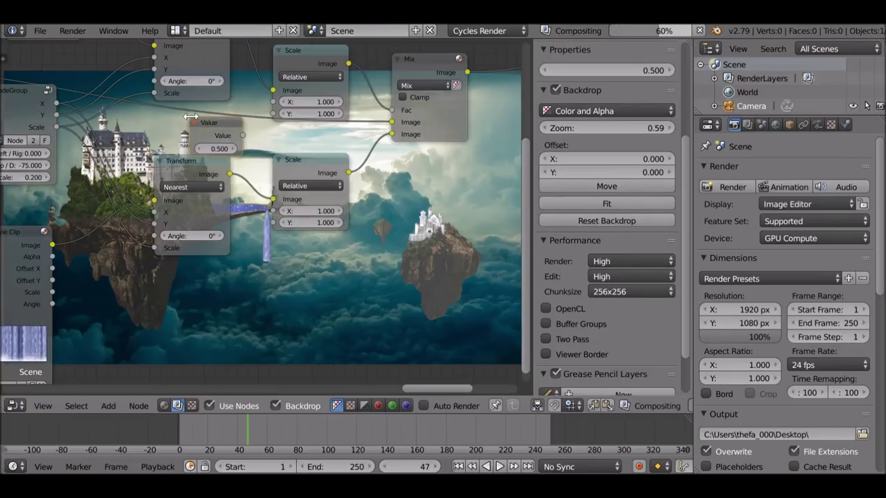
# - Set the Value node to 1.0, connect it to the Y inputs of both Scale nodes, and shift the lower Transform node away from it
pyautogui.scroll(2, 260, 208)
pyautogui.click(254, 217)
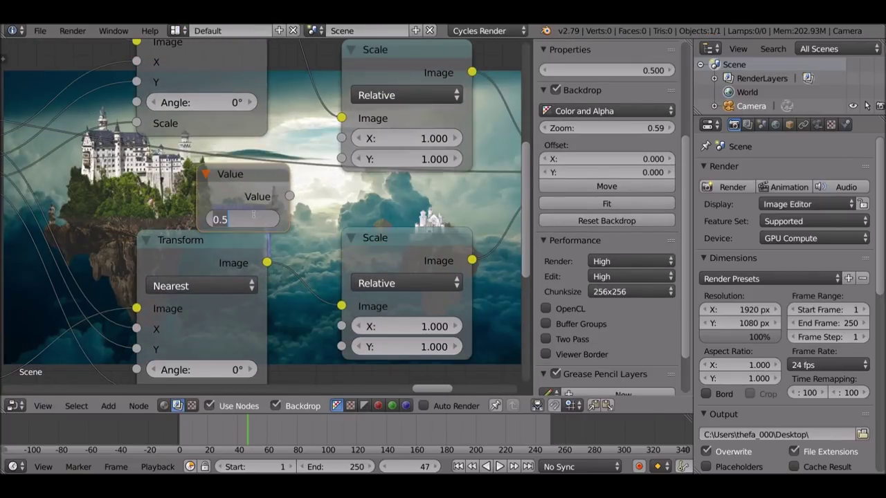
pyautogui.write('1.0')
pyautogui.press('Return')
pyautogui.moveTo(287, 195); pyautogui.dragTo(341, 158)
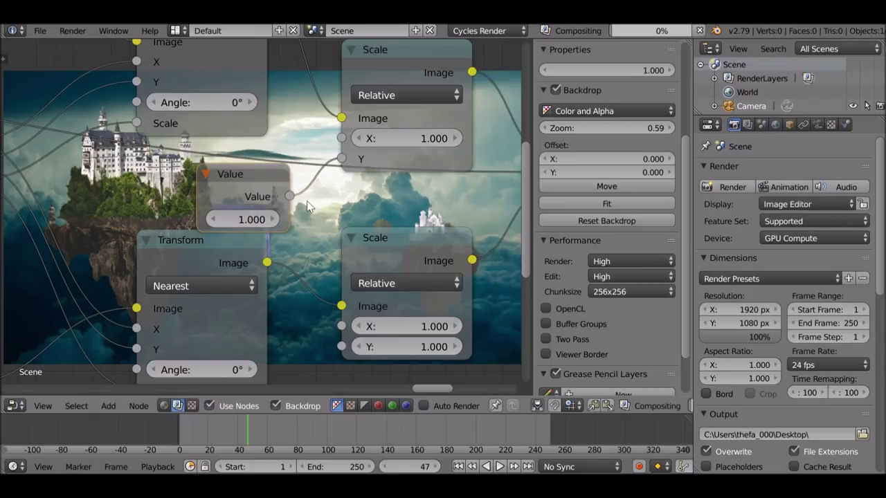
pyautogui.moveTo(300, 205); pyautogui.dragTo(309, 258)
pyautogui.moveTo(341, 348); pyautogui.dragTo(341, 346)
pyautogui.moveTo(341, 346); pyautogui.dragTo(315, 223, button='middle')
pyautogui.moveTo(179, 138); pyautogui.dragTo(138, 155)
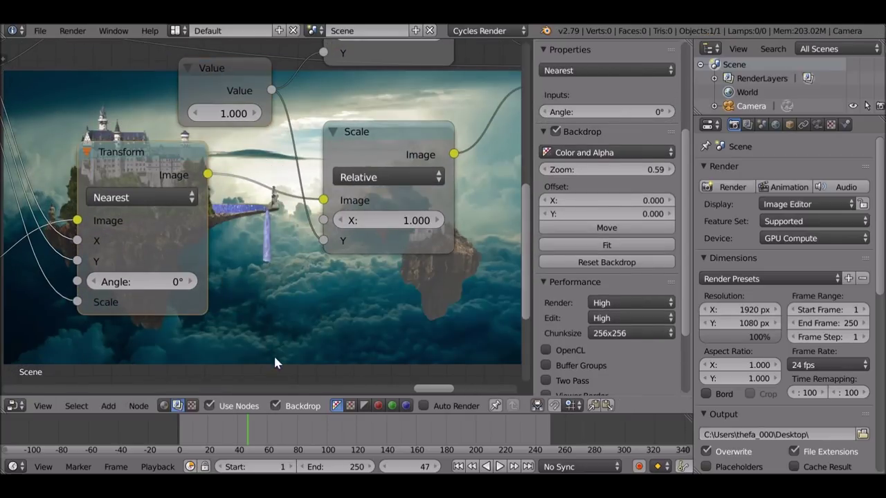
# - Adjust the Value node to 3.4 to stretch the waterfall and its mask vertically
pyautogui.click(255, 112)
pyautogui.click(255, 111)
pyautogui.click(256, 112)
pyautogui.click(256, 112)
pyautogui.click(256, 112)
pyautogui.click(255, 112)
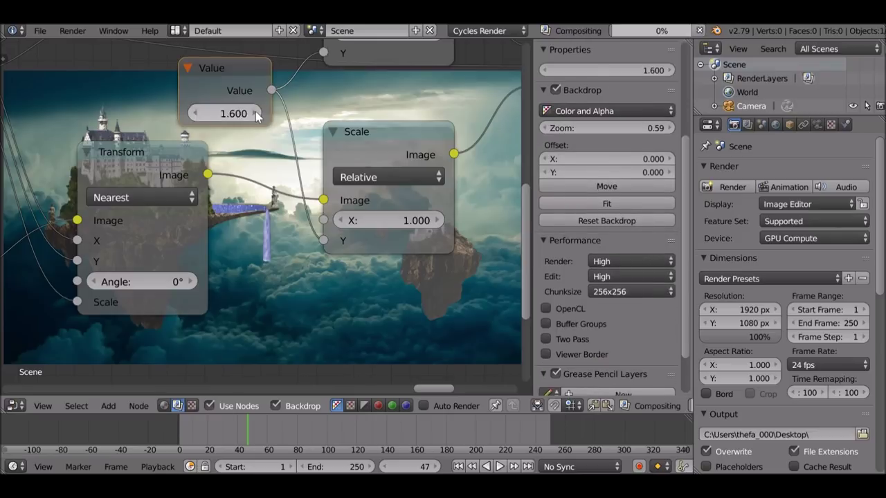
pyautogui.click(256, 111)
pyautogui.click(256, 111)
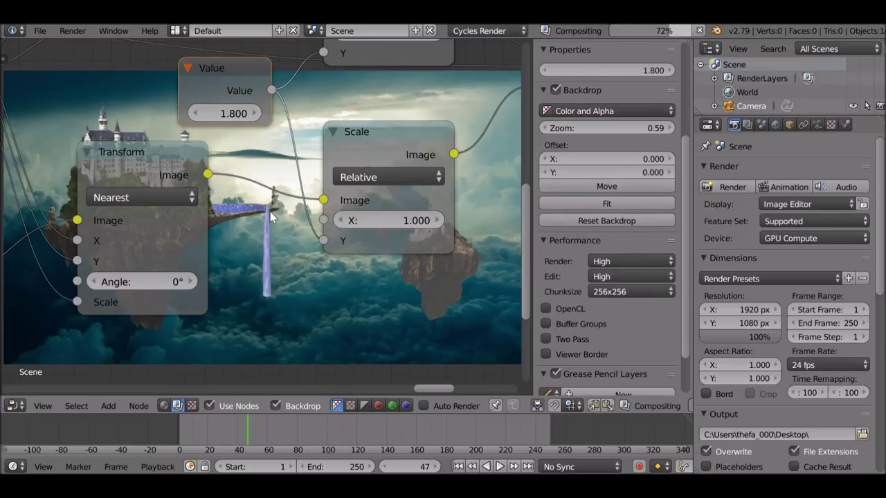
pyautogui.click(255, 112)
pyautogui.click(254, 113)
pyautogui.click(254, 113)
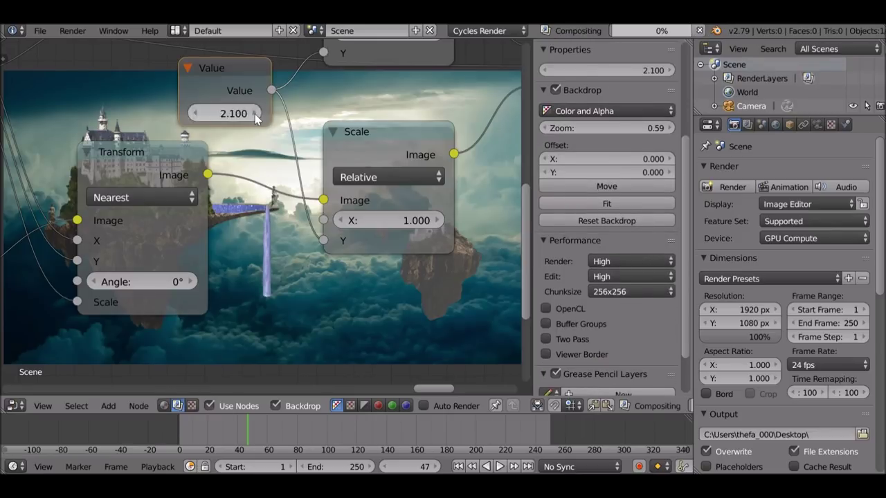
pyautogui.click(255, 113)
pyautogui.click(255, 113)
pyautogui.click(255, 113)
pyautogui.click(255, 112)
pyautogui.click(255, 113)
pyautogui.click(255, 112)
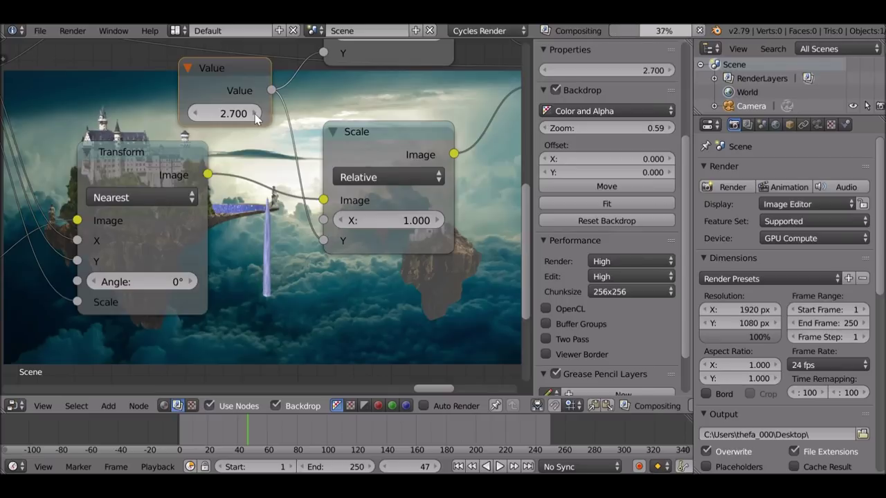
pyautogui.click(255, 113)
pyautogui.click(255, 113)
pyautogui.click(254, 114)
pyautogui.click(255, 114)
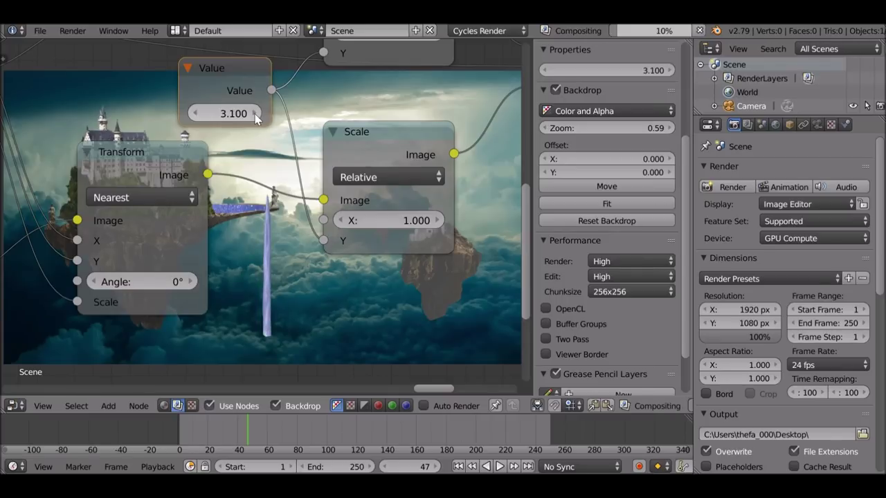
pyautogui.click(254, 112)
pyautogui.click(254, 113)
pyautogui.click(255, 112)
pyautogui.click(254, 113)
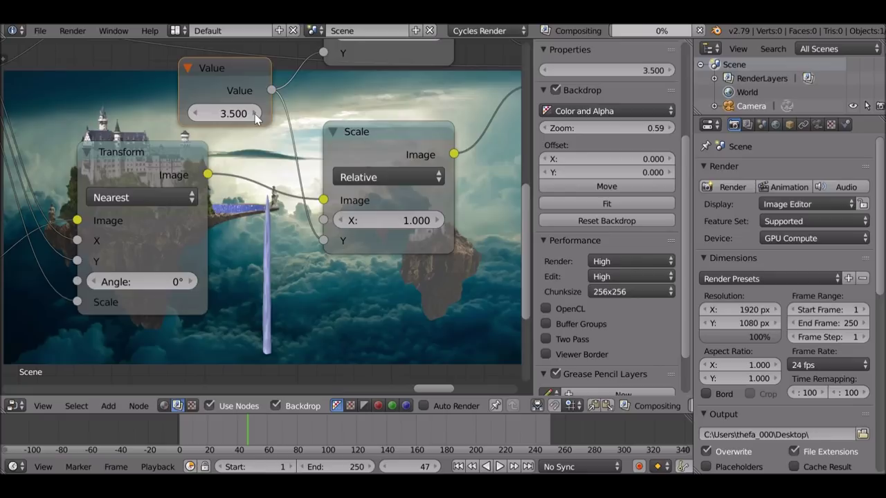
pyautogui.click(255, 113)
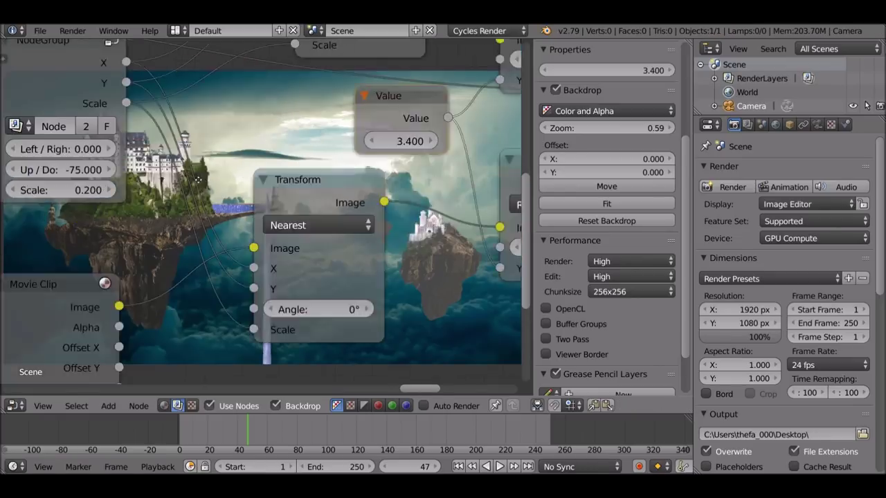
# - Enlarge the backdrop zoom to 3.12 and set the waterfall NodeGroup's Up / Down value to -92.7
pyautogui.moveTo(204, 179); pyautogui.dragTo(404, 231, button='middle')
pyautogui.moveTo(243, 101); pyautogui.dragTo(254, 102)
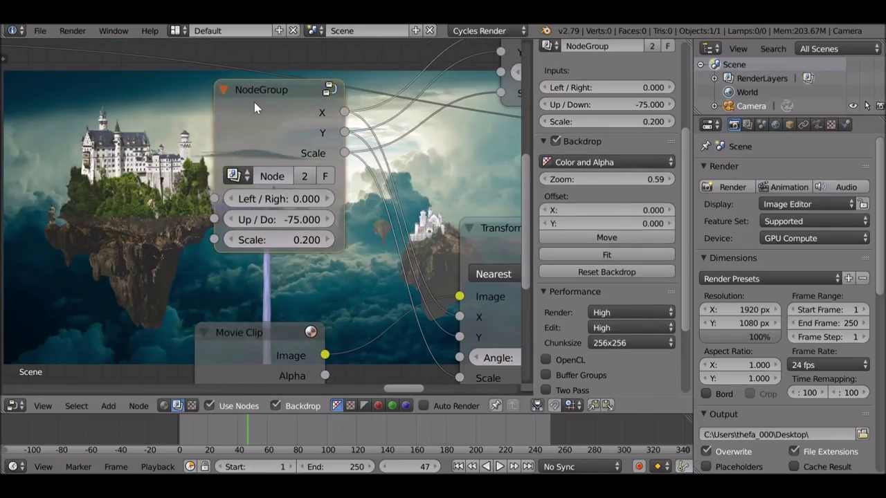
pyautogui.moveTo(254, 103); pyautogui.dragTo(308, 121, button='middle')
pyautogui.scroll(4, 308, 121)
pyautogui.moveTo(333, 215); pyautogui.dragTo(364, 201, button='middle')
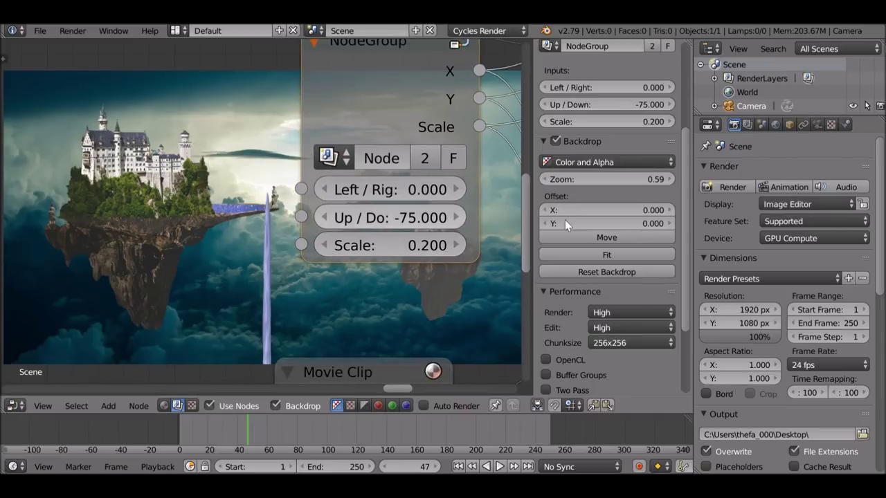
pyautogui.moveTo(618, 182); pyautogui.dragTo(663, 181)
pyautogui.moveTo(391, 218)
pyautogui.mouseDown()
pyautogui.moveTo(339, 217)
pyautogui.moveTo(386, 214)
pyautogui.mouseUp()
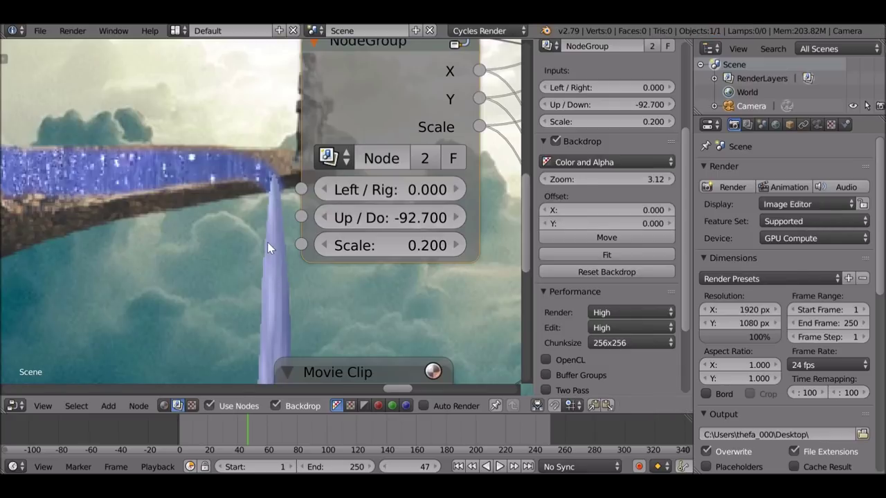
# - Make room beside the Waterfall mask node and insert a Blur node between it and the mask's Transform node
pyautogui.scroll(-4, 330, 201)
pyautogui.moveTo(330, 199); pyautogui.dragTo(277, 294, button='middle')
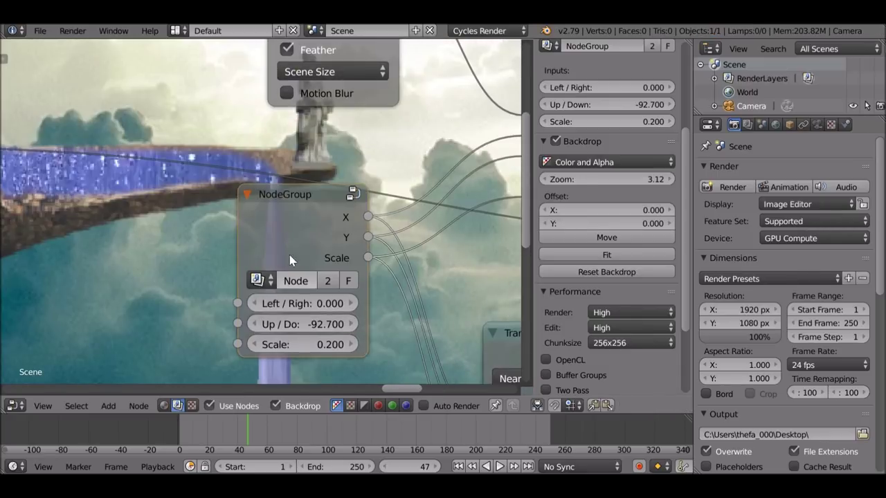
pyautogui.scroll(-2, 297, 192)
pyautogui.moveTo(297, 192); pyautogui.dragTo(290, 247, button='middle')
pyautogui.moveTo(253, 217); pyautogui.dragTo(251, 277, button='middle')
pyautogui.moveTo(297, 118); pyautogui.dragTo(189, 91)
pyautogui.scroll(-3, 153, 96)
pyautogui.moveTo(319, 88); pyautogui.dragTo(255, 110, button='middle')
pyautogui.hotkey('shift', 'a')
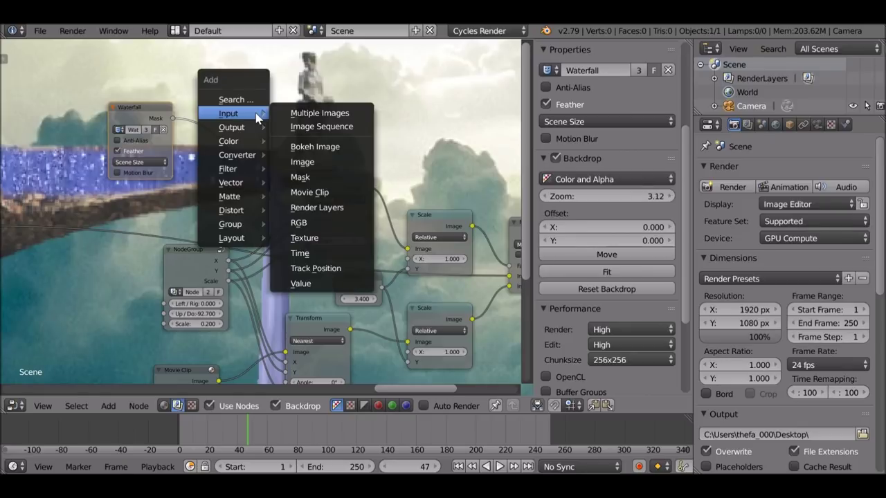
pyautogui.moveTo(229, 169)
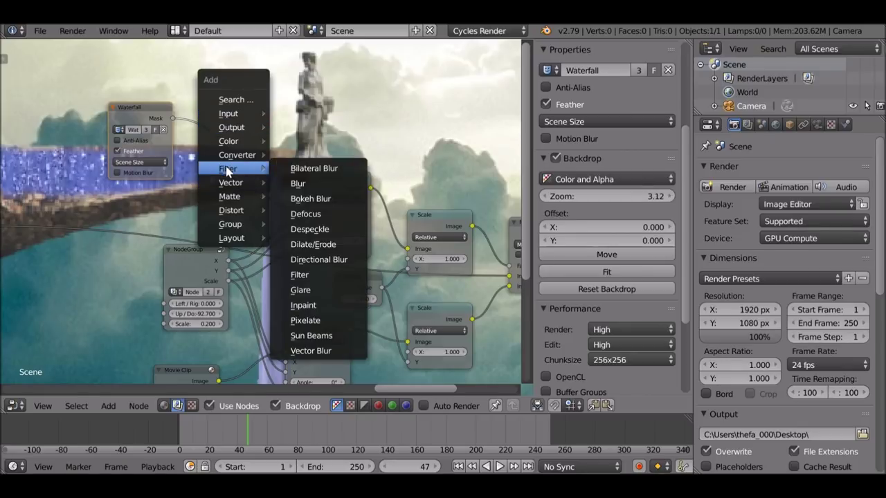
pyautogui.click(306, 183)
pyautogui.click(200, 75)
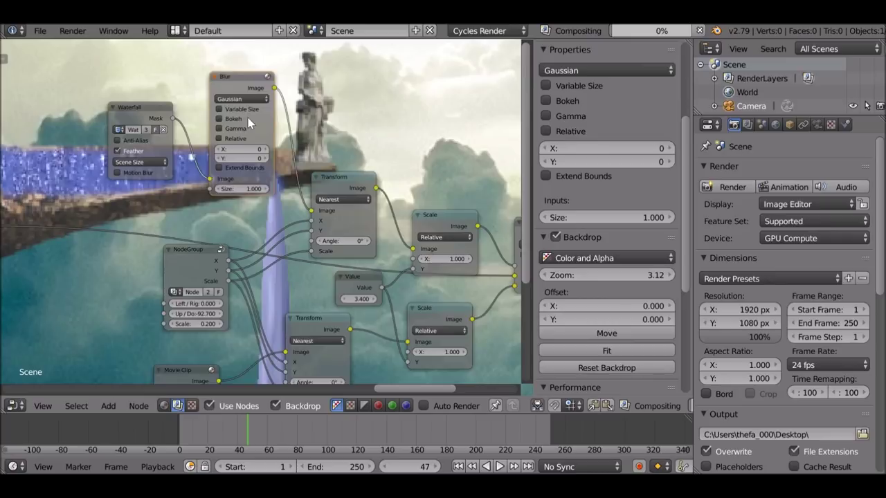
# - Set the Blur node's X and Y sizes to 20 to soften the waterfall mask's edges
pyautogui.moveTo(248, 151); pyautogui.dragTo(287, 171, button='middle')
pyautogui.scroll(1, 278, 239)
pyautogui.scroll(2, 266, 163)
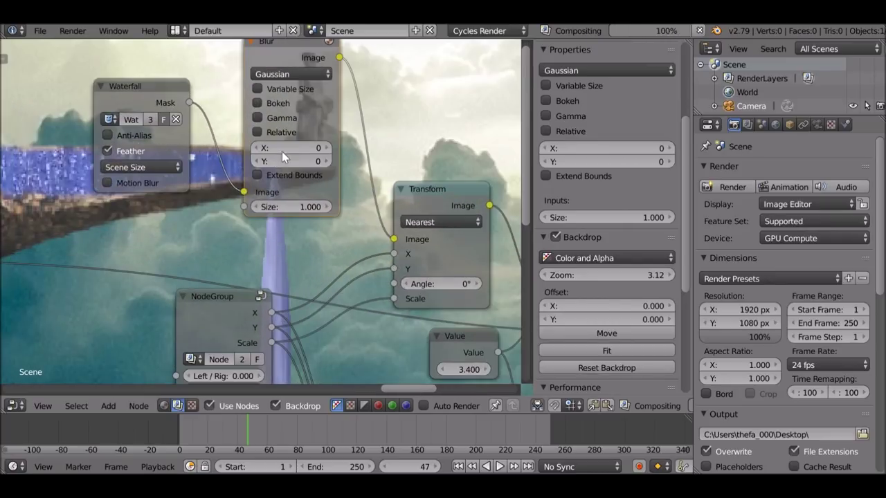
pyautogui.click(294, 143)
pyautogui.write('20')
pyautogui.press('Return')
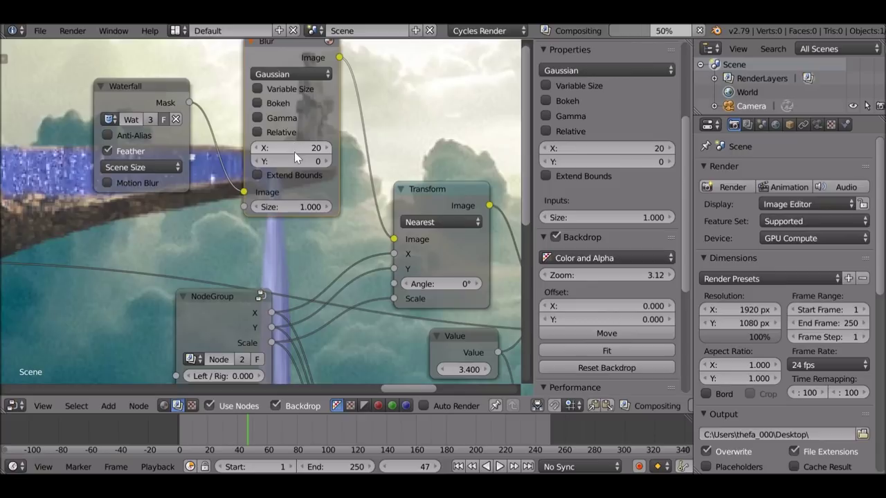
pyautogui.click(298, 175)
pyautogui.click(298, 174)
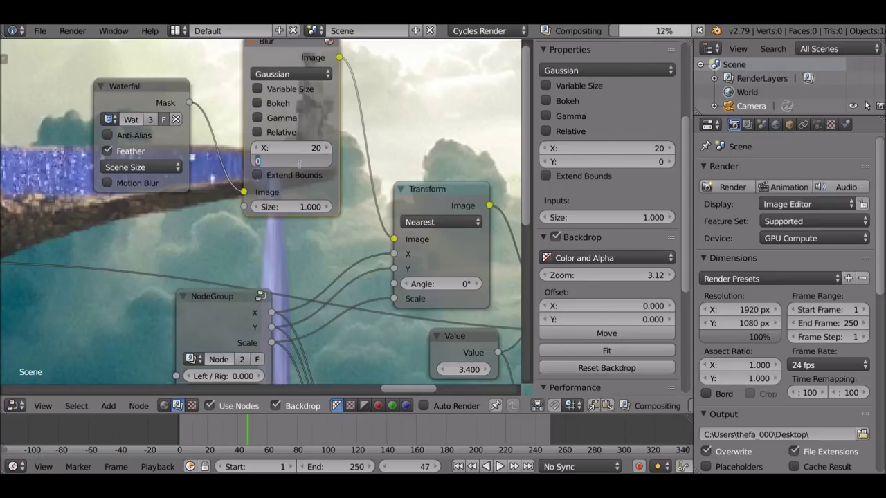
pyautogui.write('20')
pyautogui.press('Return')
# - Examine the blurred waterfall edges at backdrop zooms of 1.35 and 2.44
pyautogui.moveTo(299, 211); pyautogui.dragTo(288, 142, button='middle')
pyautogui.moveTo(619, 277); pyautogui.dragTo(563, 277)
pyautogui.moveTo(312, 197); pyautogui.dragTo(127, 319, button='middle')
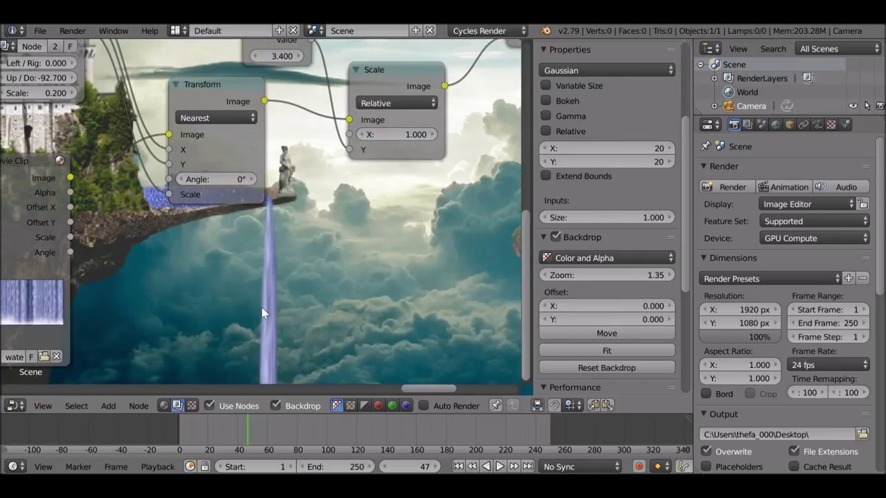
pyautogui.moveTo(635, 277); pyautogui.dragTo(672, 276)
pyautogui.moveTo(300, 178); pyautogui.dragTo(297, 314, button='middle')
# - Add a ColorRamp node and insert it between the mask's Scale node and the Fac input of the Mix node
pyautogui.scroll(-6, 297, 314)
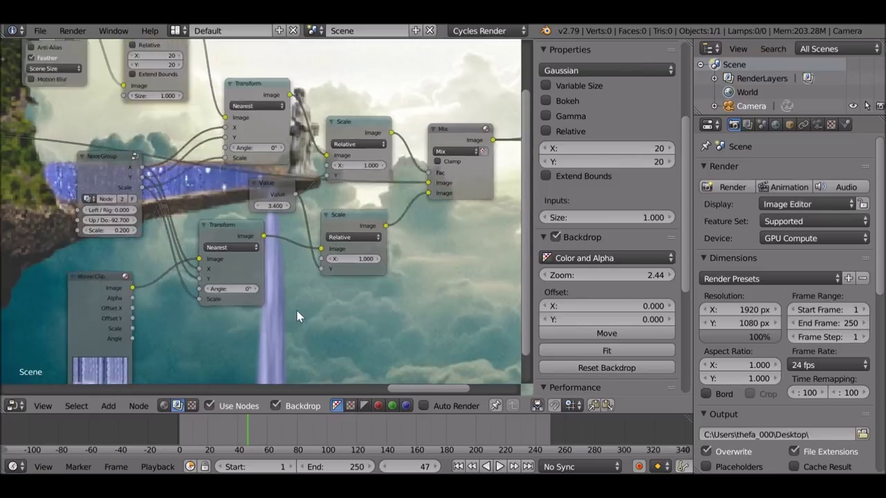
pyautogui.click(468, 147)
pyautogui.moveTo(428, 102); pyautogui.dragTo(259, 145, button='middle')
pyautogui.hotkey('shift', 'a')
pyautogui.moveTo(261, 150)
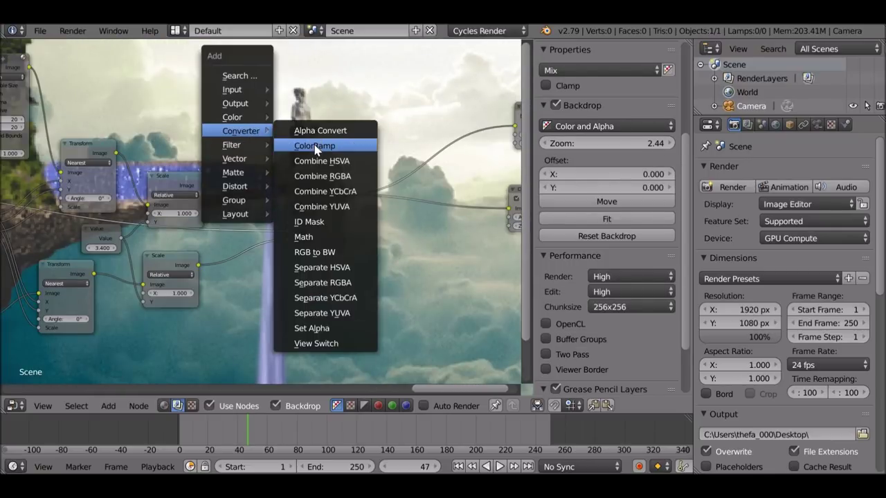
pyautogui.click(314, 145)
pyautogui.click(250, 111)
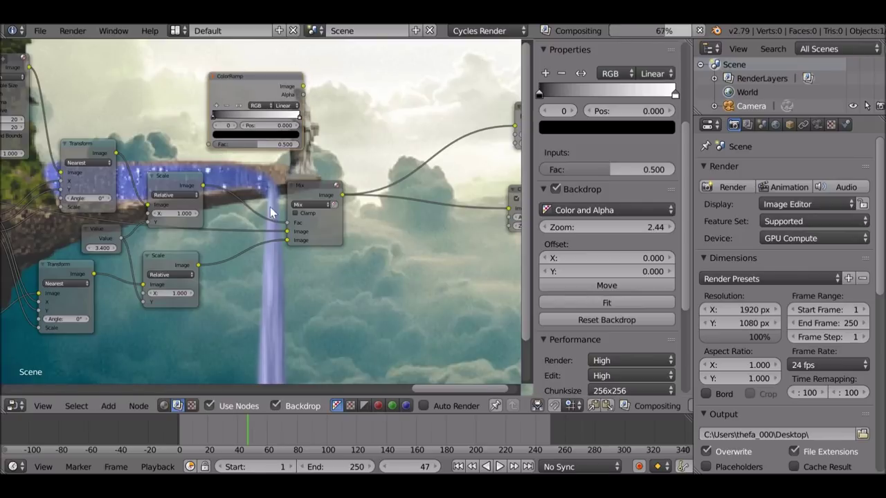
pyautogui.press('g')
pyautogui.click(256, 126)
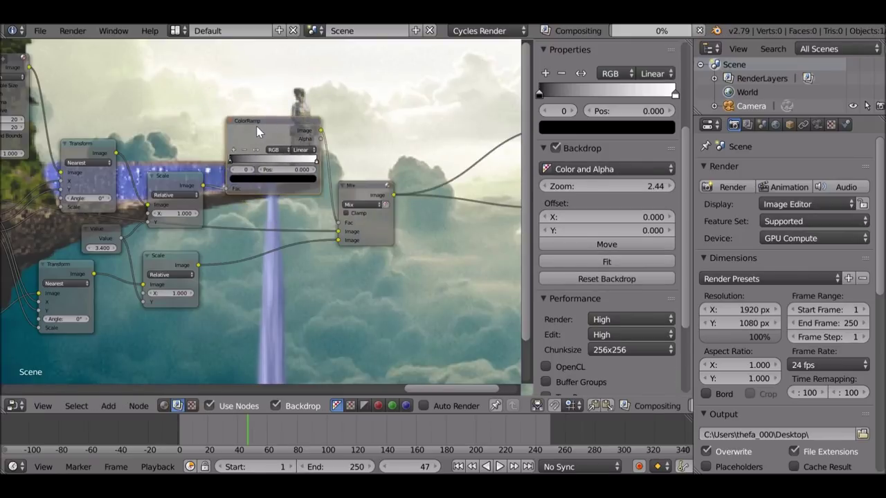
# - Darken the ColorRamp's white stop to light grey to make the waterfall slightly transparent, and reduce the backdrop zoom to 0.61
pyautogui.scroll(1, 256, 126)
pyautogui.scroll(1, 256, 127)
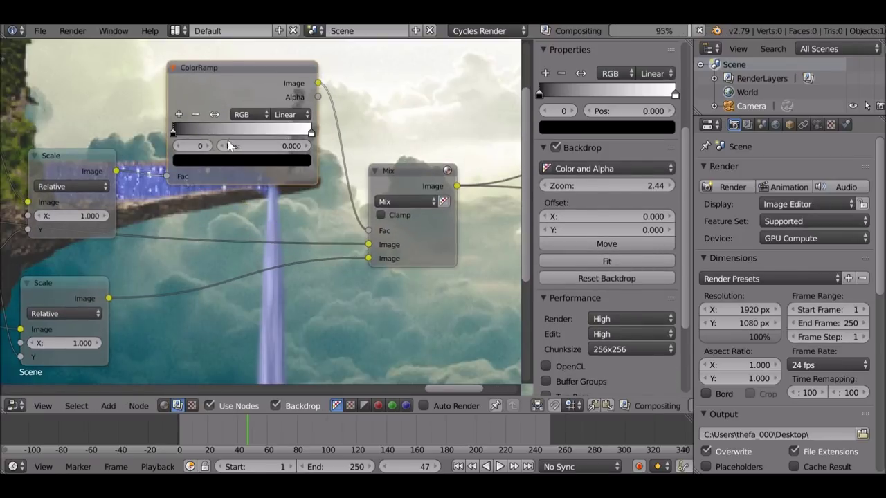
pyautogui.click(311, 132)
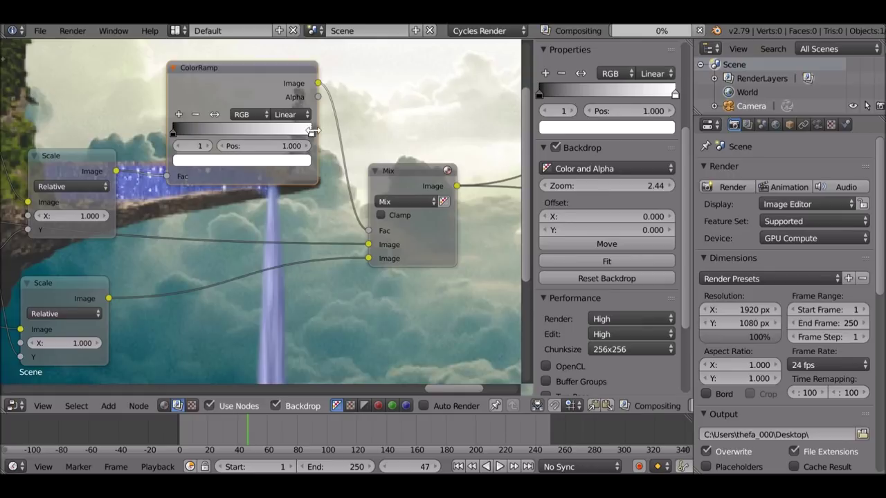
pyautogui.click(285, 162)
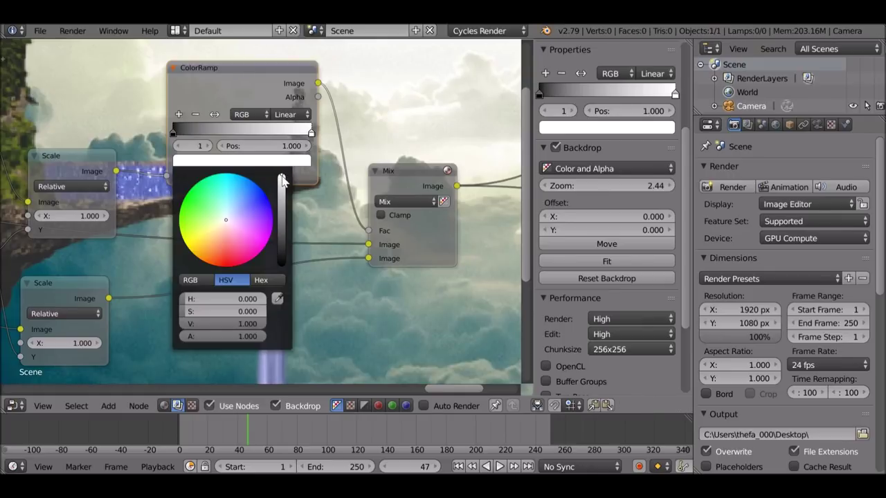
pyautogui.moveTo(282, 177); pyautogui.dragTo(282, 184)
pyautogui.moveTo(304, 220); pyautogui.dragTo(303, 213, button='middle')
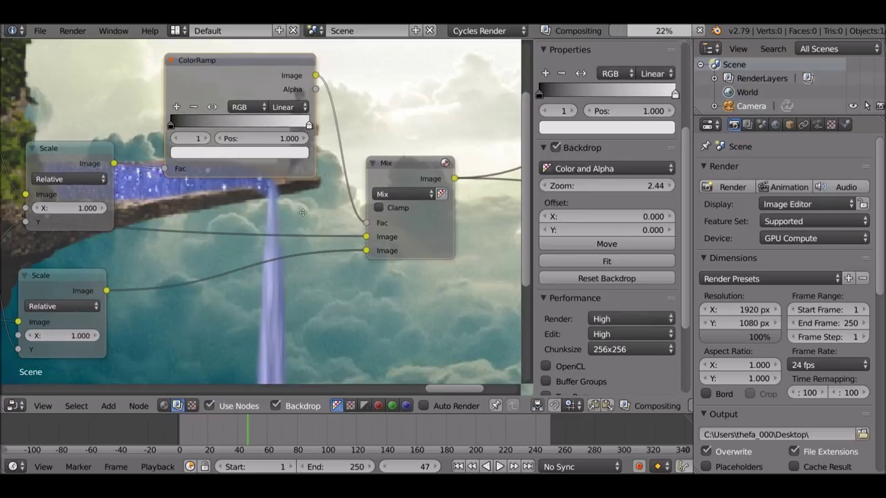
pyautogui.click(275, 122)
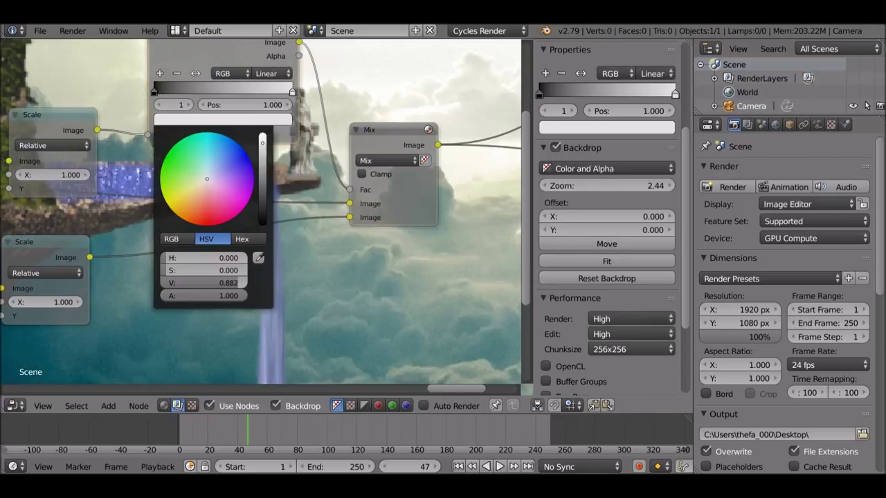
pyautogui.moveTo(236, 283); pyautogui.dragTo(216, 283)
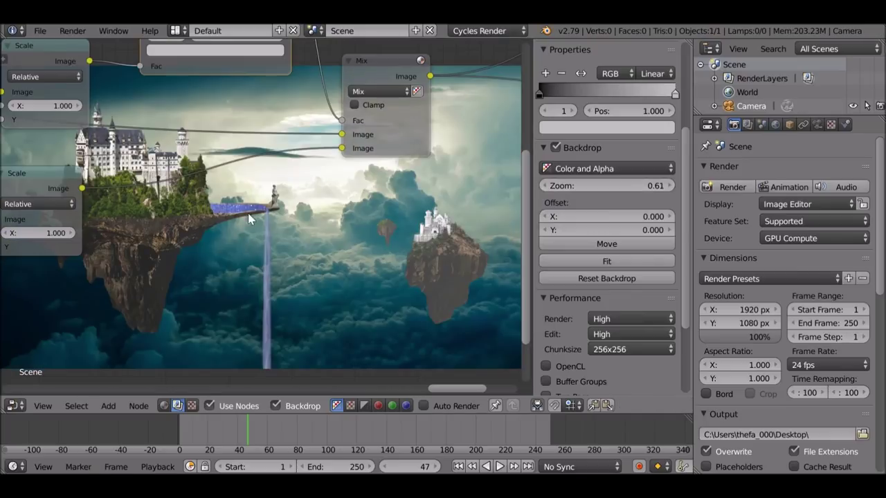
# - Join all the waterfall nodes in a frame labelled Waterfall, with a light blue colour and label size 64
pyautogui.scroll(-5, 249, 218)
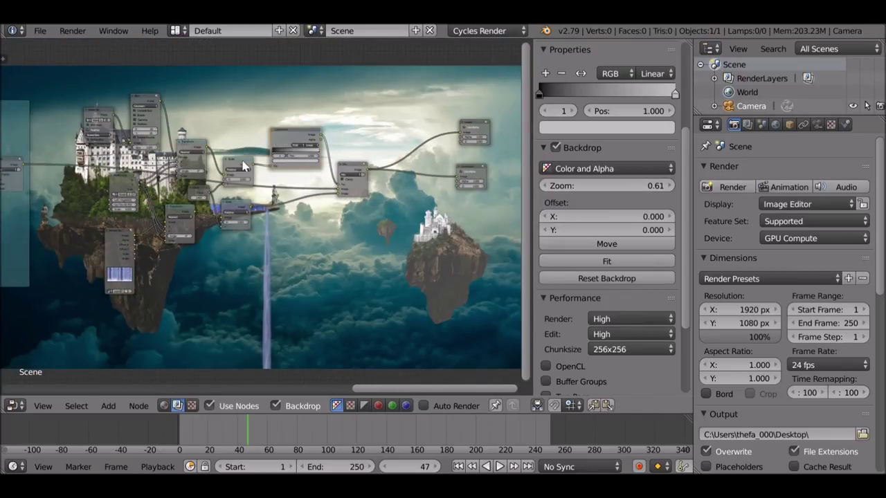
pyautogui.scroll(2, 315, 192)
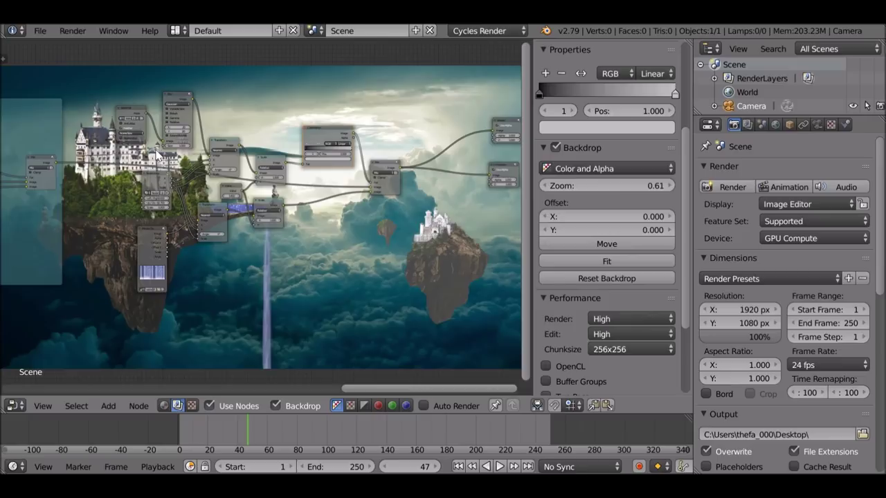
pyautogui.press('b')
pyautogui.moveTo(109, 71); pyautogui.dragTo(394, 298)
pyautogui.hotkey('ctrl', 'j')
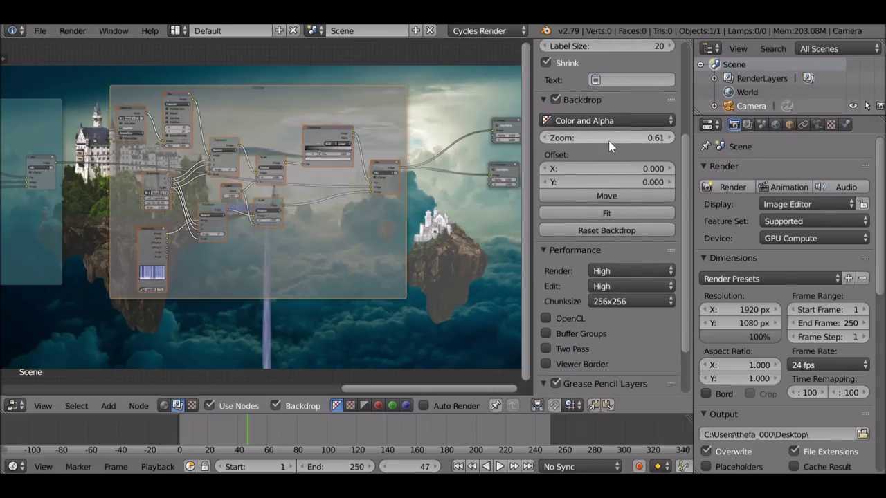
pyautogui.scroll(5, 613, 149)
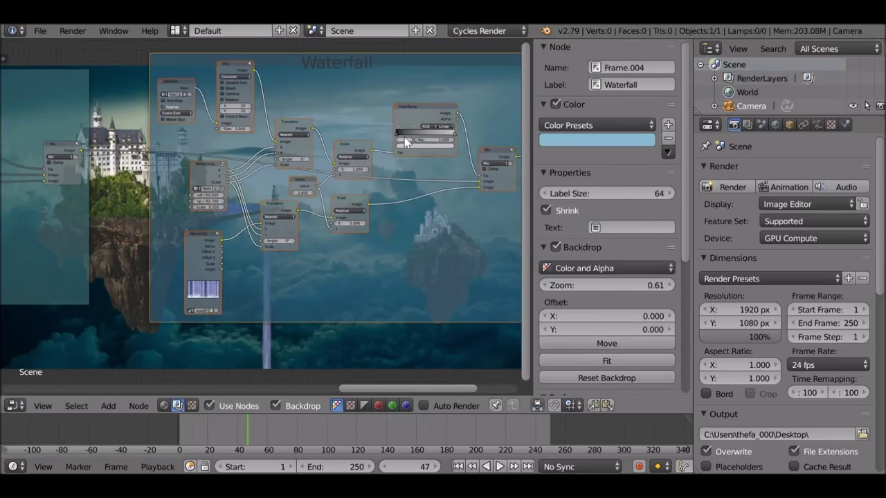
# - Add a Hue Saturation Value node and insert it between the waterfall's Movie Clip and Transform nodes
pyautogui.scroll(5, 331, 126)
pyautogui.moveTo(270, 151); pyautogui.dragTo(247, 171)
pyautogui.hotkey('shift', 'a')
pyautogui.moveTo(271, 195)
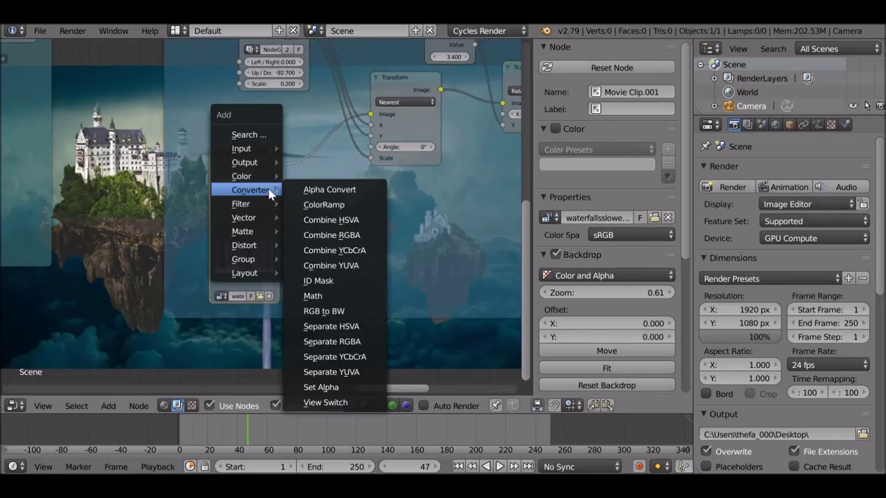
pyautogui.moveTo(252, 177)
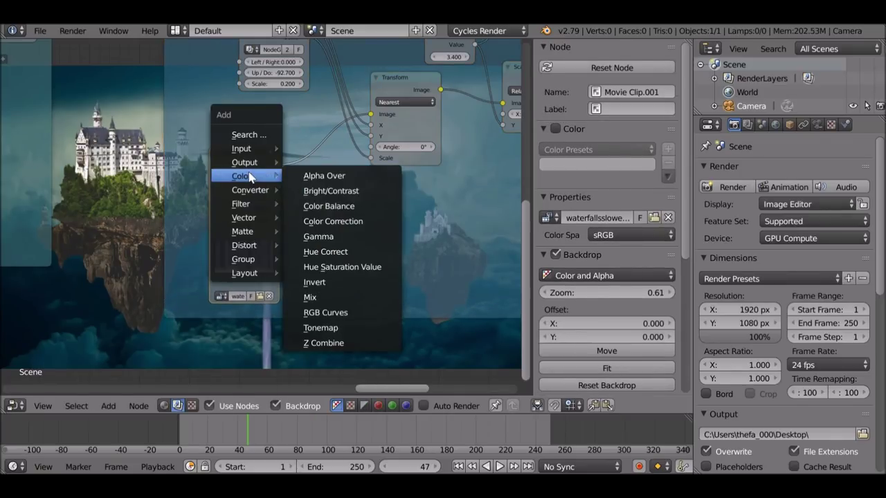
pyautogui.click(367, 273)
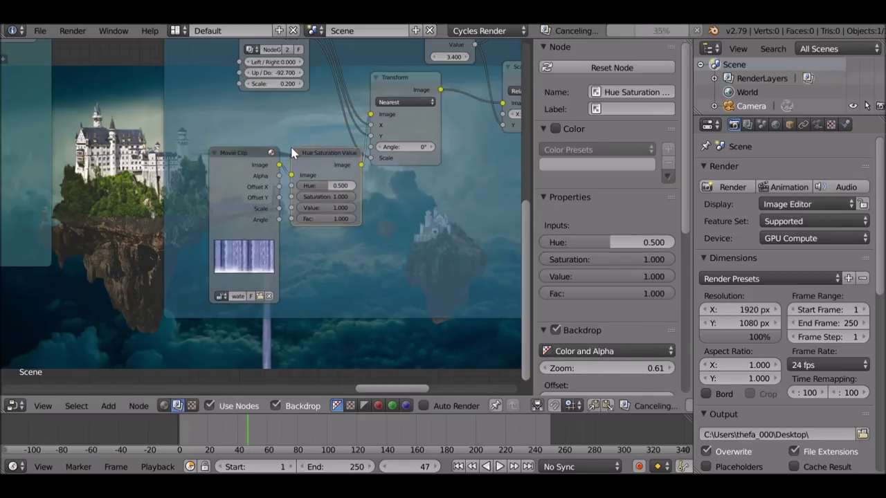
pyautogui.click(319, 197)
# - Enlarge the backdrop to a zoom of 2.07 and examine the colours of the pool and waterfall
pyautogui.moveTo(319, 198); pyautogui.dragTo(322, 58, button='middle')
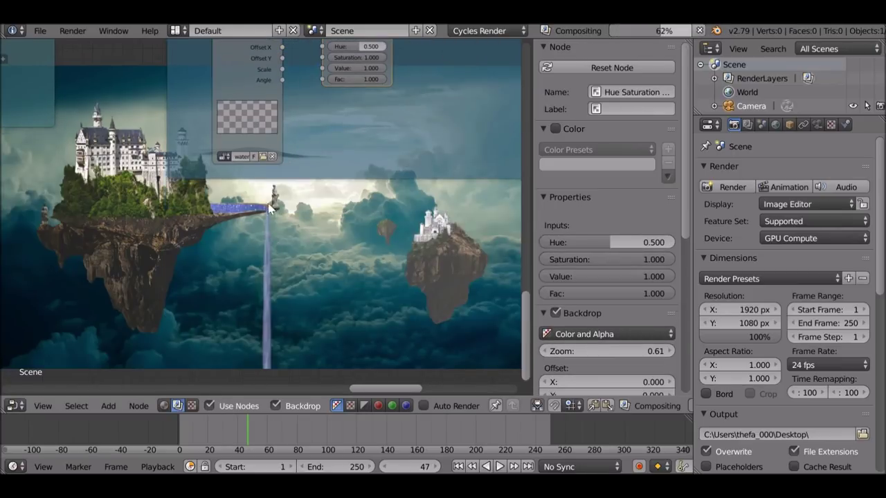
pyautogui.moveTo(251, 176); pyautogui.dragTo(319, 205, button='middle')
pyautogui.scroll(-4, 319, 206)
pyautogui.moveTo(239, 227); pyautogui.dragTo(251, 182, button='middle')
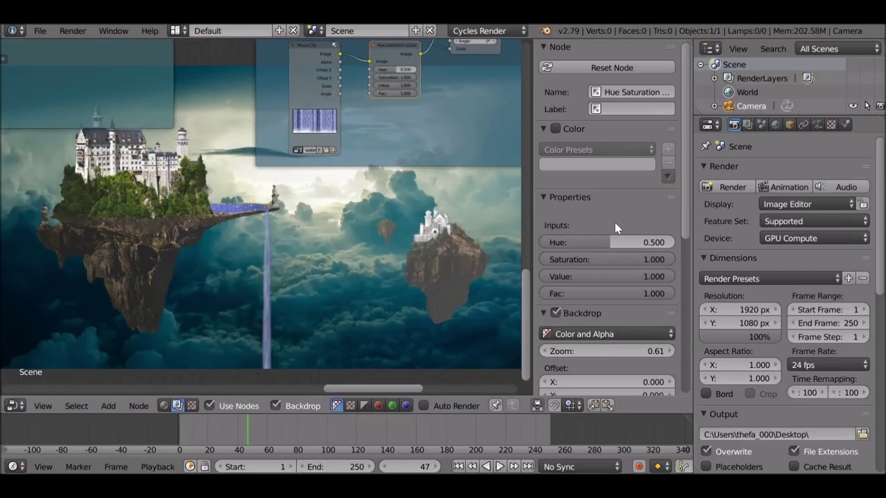
pyautogui.scroll(-5, 614, 223)
pyautogui.moveTo(615, 222); pyautogui.dragTo(686, 222)
pyautogui.moveTo(271, 173); pyautogui.dragTo(407, 229, button='middle')
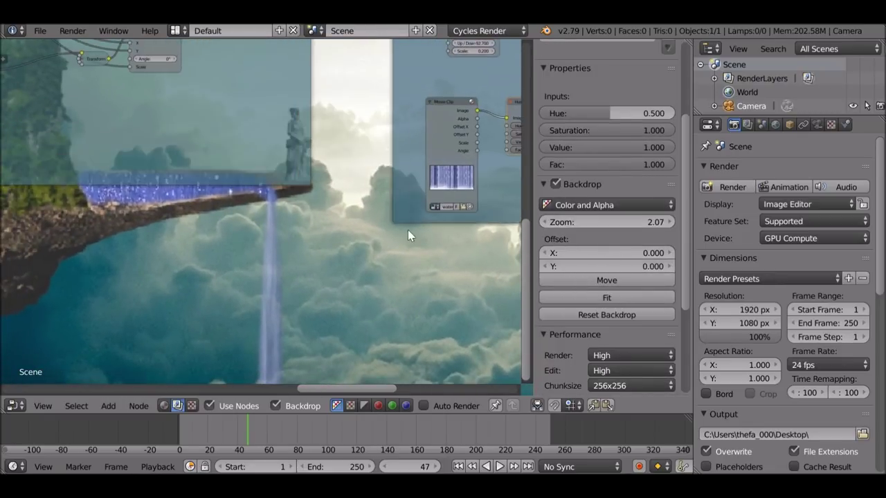
# - In the Water - Pool frame's Hue Saturation Value node, set the hue to 0.450 and the value to 0.674
pyautogui.scroll(-3, 408, 235)
pyautogui.scroll(2, 225, 142)
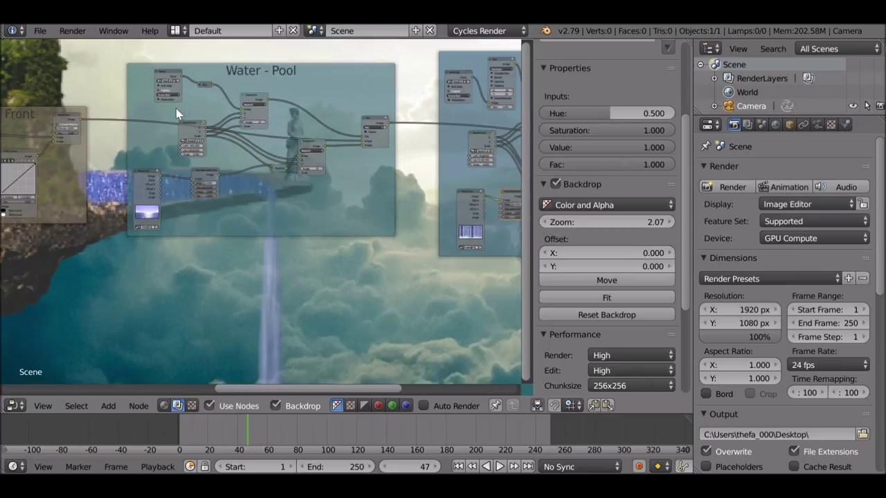
pyautogui.moveTo(131, 190); pyautogui.dragTo(159, 127, button='middle')
pyautogui.scroll(12, 132, 130)
pyautogui.moveTo(477, 57); pyautogui.dragTo(424, 96)
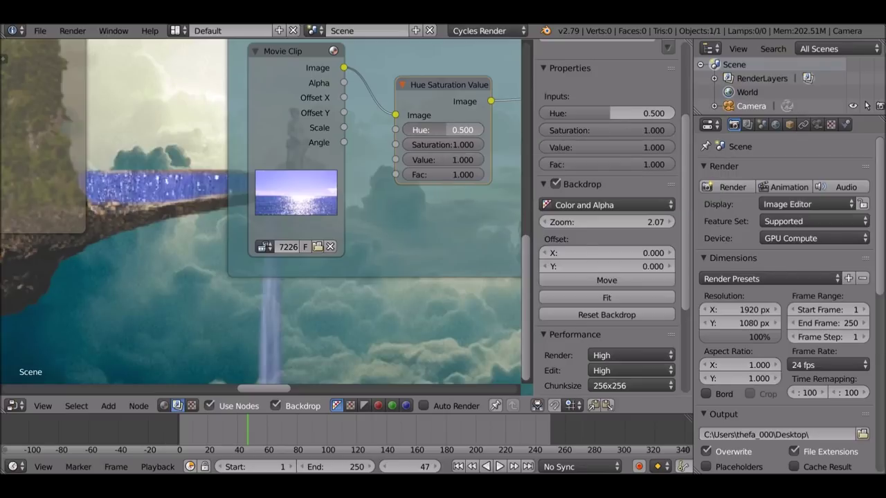
pyautogui.moveTo(443, 130); pyautogui.dragTo(422, 130)
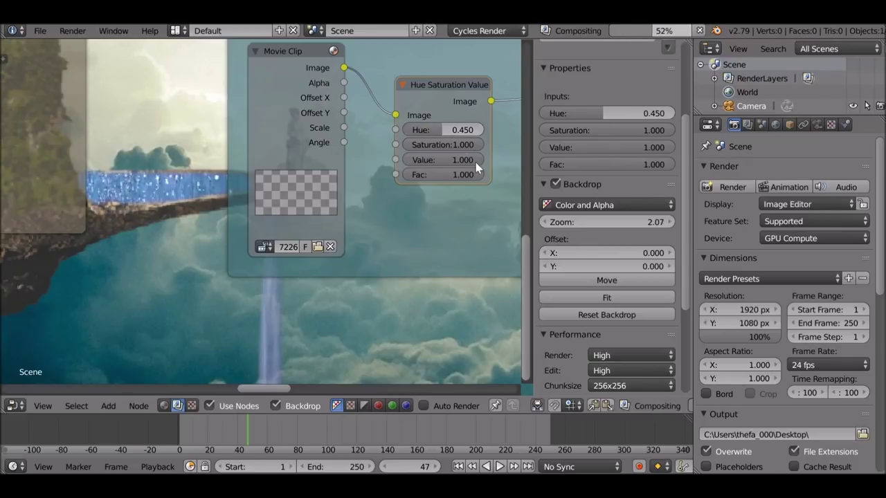
pyautogui.moveTo(477, 161); pyautogui.dragTo(447, 162)
# - Move the waterfall's Hue Saturation Value node slightly lower beside its Movie Clip node
pyautogui.moveTo(457, 252); pyautogui.dragTo(291, 147, button='middle')
pyautogui.scroll(-5, 430, 161)
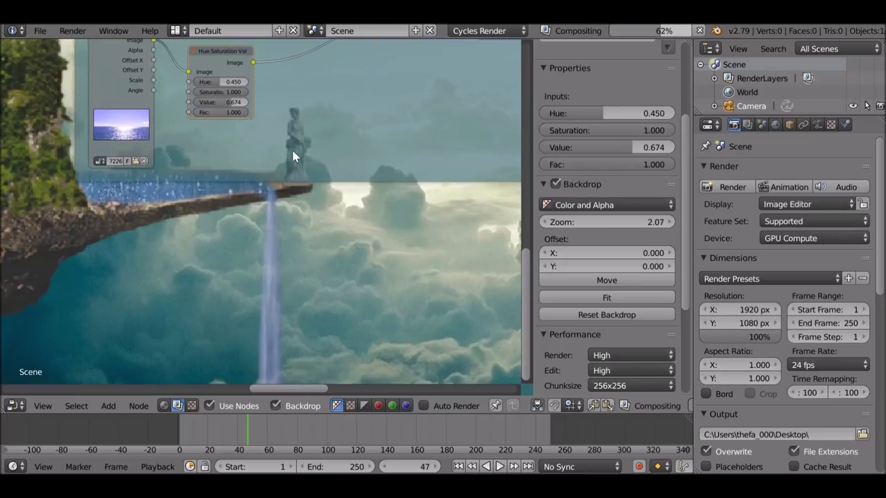
pyautogui.scroll(-6, 300, 150)
pyautogui.scroll(-6, 300, 150)
pyautogui.moveTo(351, 133); pyautogui.dragTo(217, 181, button='middle')
pyautogui.moveTo(423, 228); pyautogui.dragTo(249, 171, button='middle')
pyautogui.scroll(4, 291, 168)
pyautogui.scroll(4, 248, 170)
pyautogui.scroll(3, 250, 179)
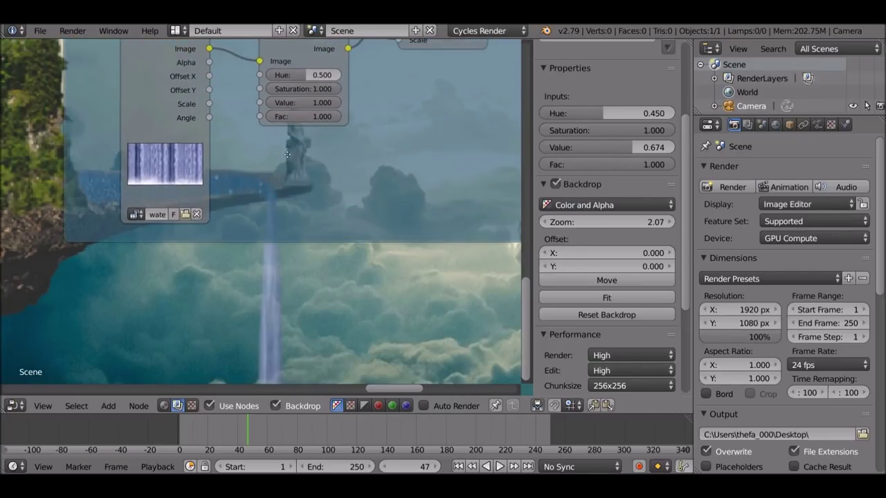
pyautogui.moveTo(290, 63); pyautogui.dragTo(295, 84)
pyautogui.moveTo(272, 109); pyautogui.dragTo(194, 74, button='middle')
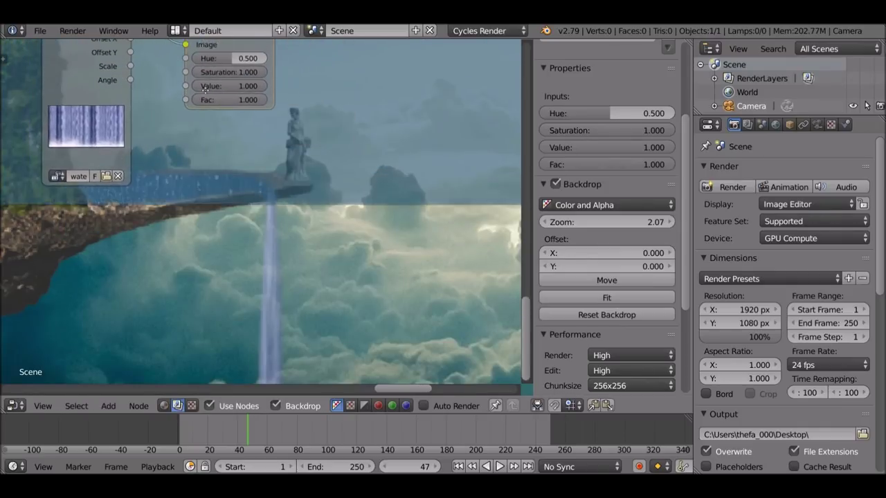
pyautogui.moveTo(221, 46); pyautogui.dragTo(215, 119)
pyautogui.moveTo(215, 119); pyautogui.dragTo(205, 79, button='middle')
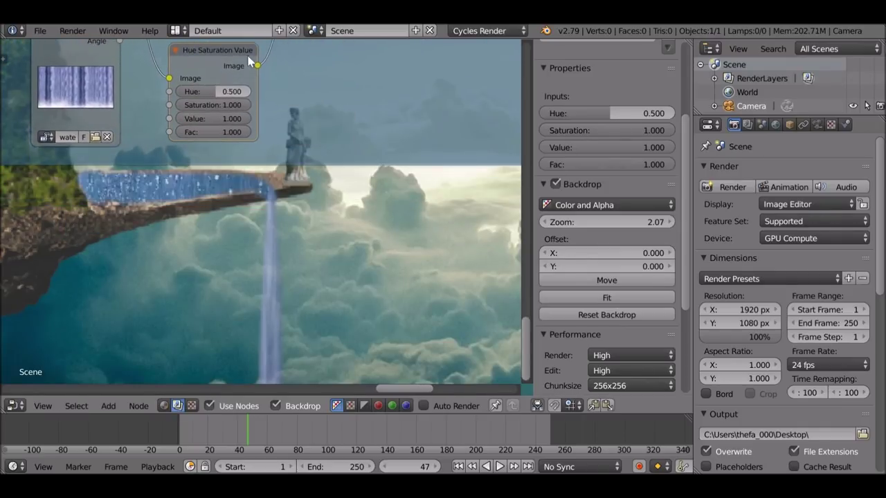
# - Set the waterfall's hue to 0.476, saturation to 1.3 and value to 0.818 in its Hue Saturation Value node
pyautogui.moveTo(218, 92); pyautogui.dragTo(203, 92)
pyautogui.click(224, 106)
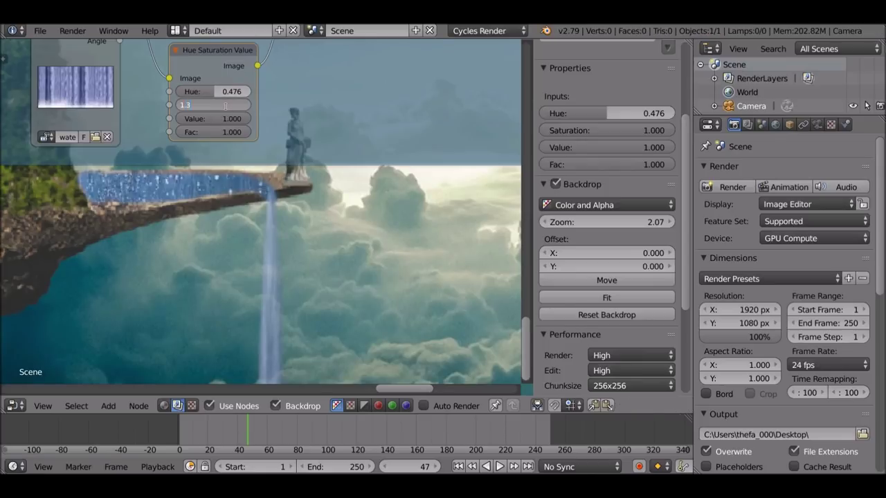
pyautogui.write('1.3')
pyautogui.press('Return')
pyautogui.moveTo(235, 118); pyautogui.dragTo(206, 118)
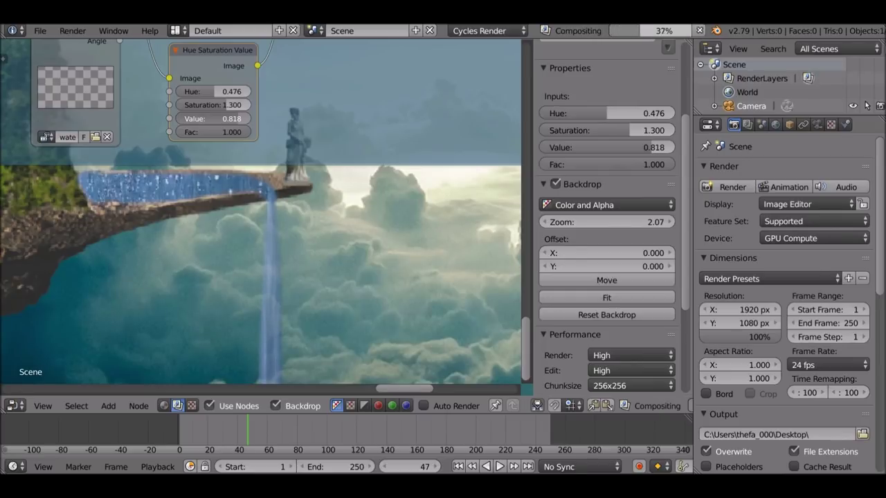
# - Reduce the backdrop zoom to 0.66 and examine the whole composite and its node frames at frame 78
pyautogui.scroll(-3, 290, 154)
pyautogui.moveTo(298, 173); pyautogui.dragTo(311, 85, button='middle')
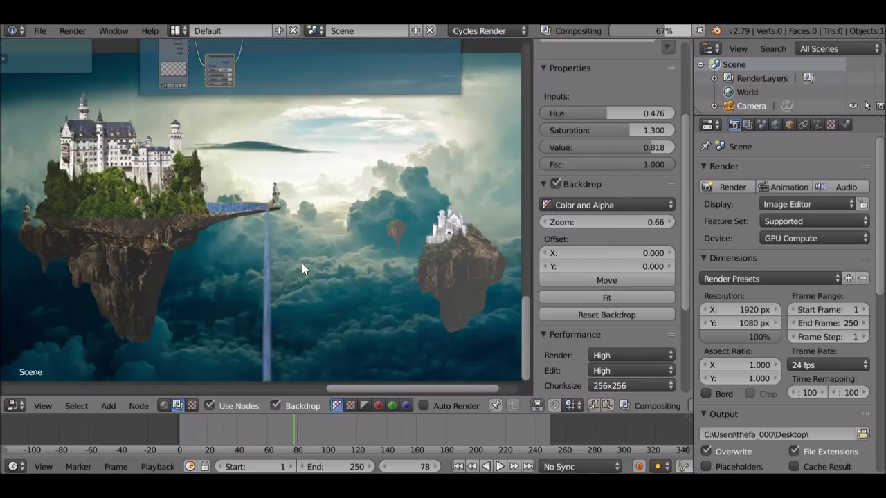
pyautogui.moveTo(256, 245); pyautogui.dragTo(262, 230, button='middle')
pyautogui.scroll(-1, 267, 231)
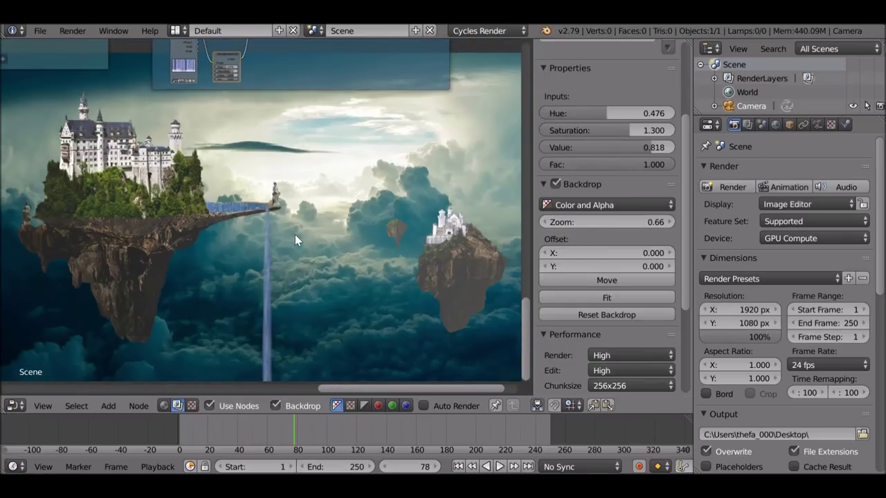
pyautogui.scroll(3, 392, 267)
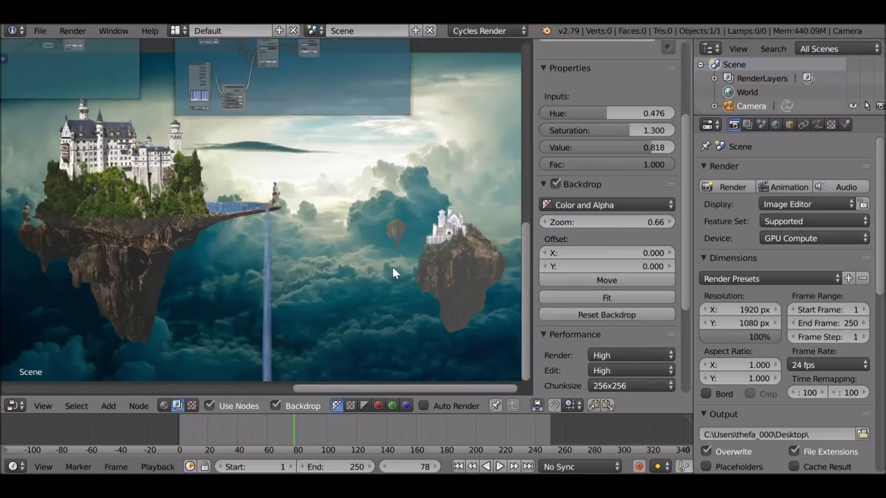
pyautogui.moveTo(374, 234); pyautogui.dragTo(490, 247, button='middle')
pyautogui.moveTo(202, 239); pyautogui.dragTo(306, 235, button='middle')
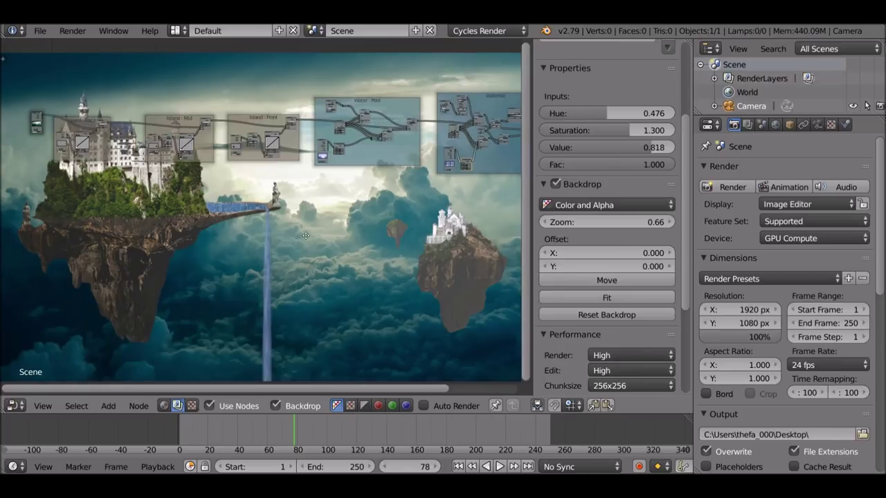
pyautogui.moveTo(262, 255); pyautogui.dragTo(257, 190, button='middle')
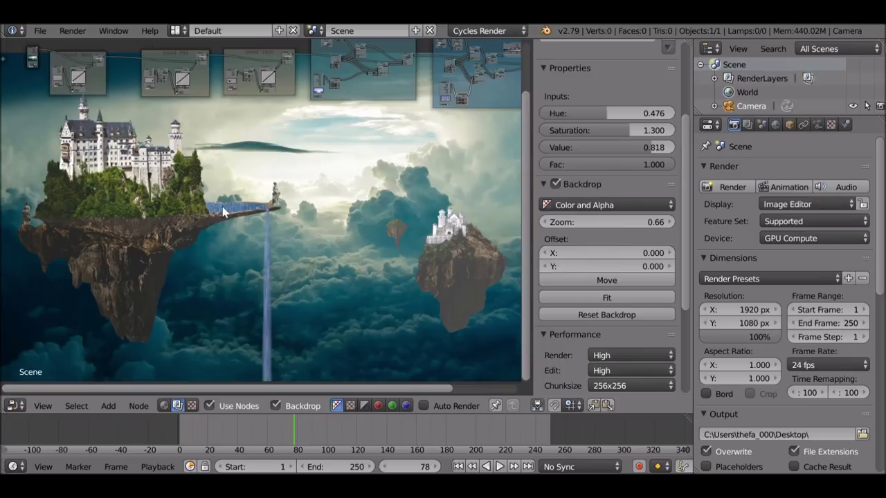
# - Spread out the background image node and the Island - Back frame to free space before the Island - Mid frame
pyautogui.scroll(4, 239, 242)
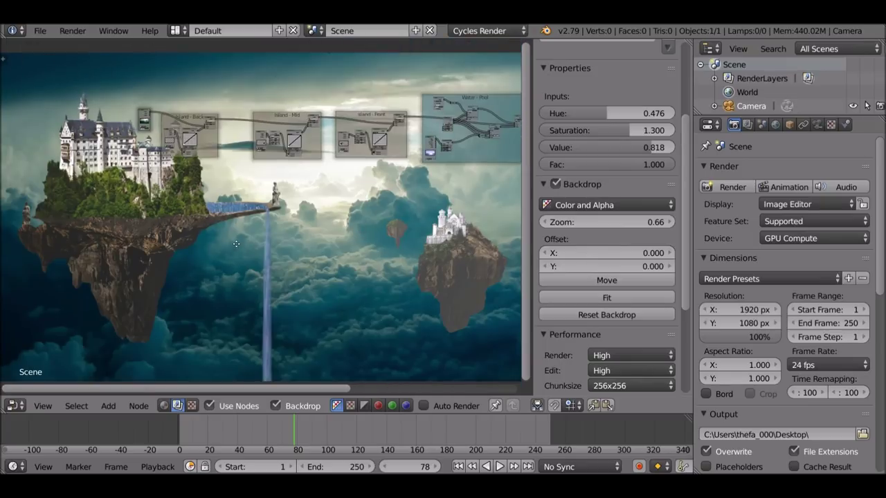
pyautogui.moveTo(136, 85); pyautogui.dragTo(108, 92)
pyautogui.moveTo(229, 85); pyautogui.dragTo(209, 99)
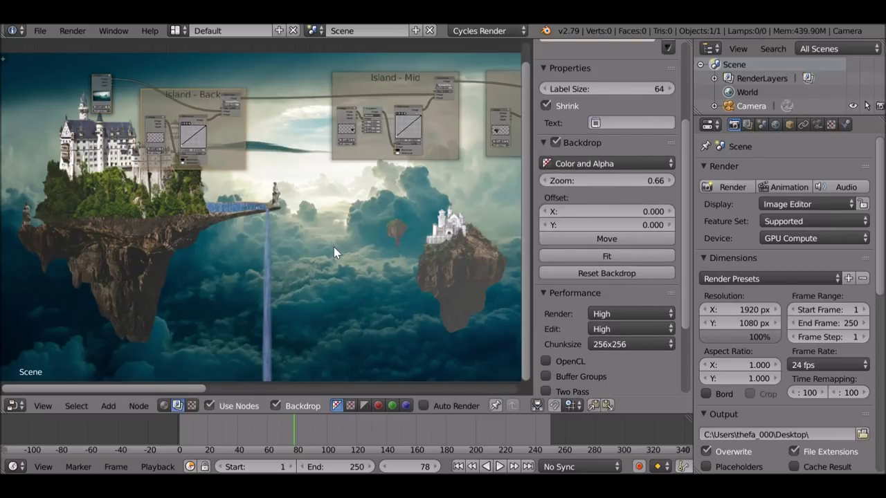
pyautogui.moveTo(314, 227); pyautogui.dragTo(343, 283, button='middle')
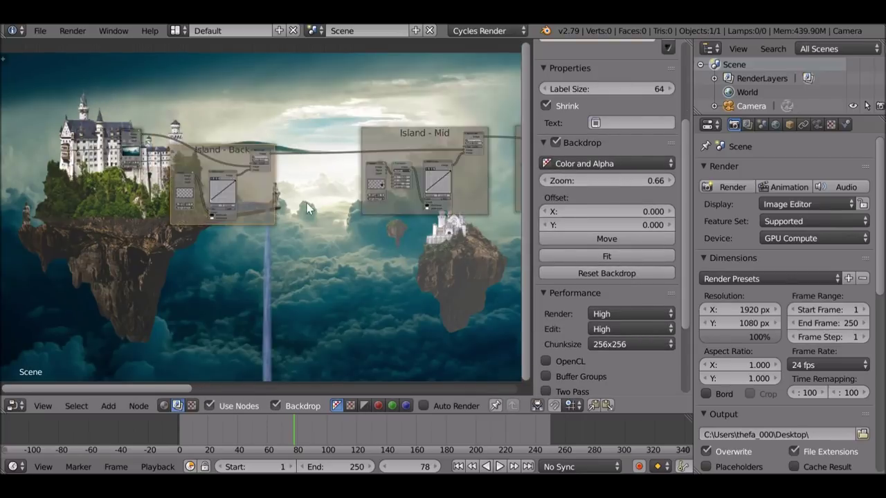
pyautogui.scroll(2, 336, 207)
pyautogui.press('g')
pyautogui.click(320, 136)
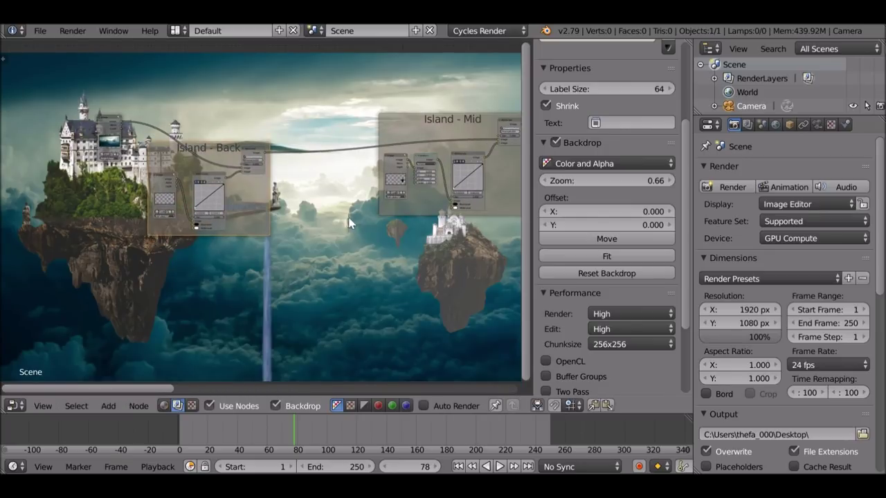
pyautogui.moveTo(109, 122); pyautogui.dragTo(38, 100)
pyautogui.moveTo(207, 147); pyautogui.dragTo(135, 85)
pyautogui.moveTo(421, 110); pyautogui.dragTo(432, 86)
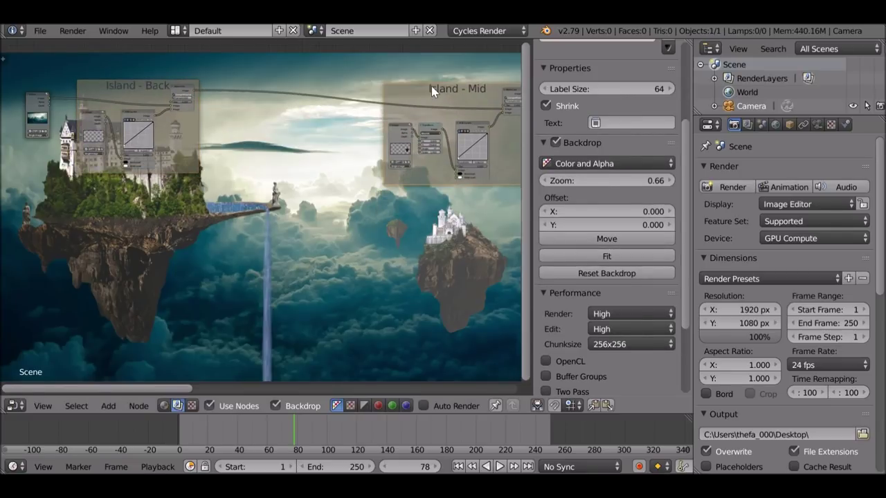
# - Add a Mix node and insert it on the link between the Island - Back and Island - Mid frames
pyautogui.scroll(2, 255, 150)
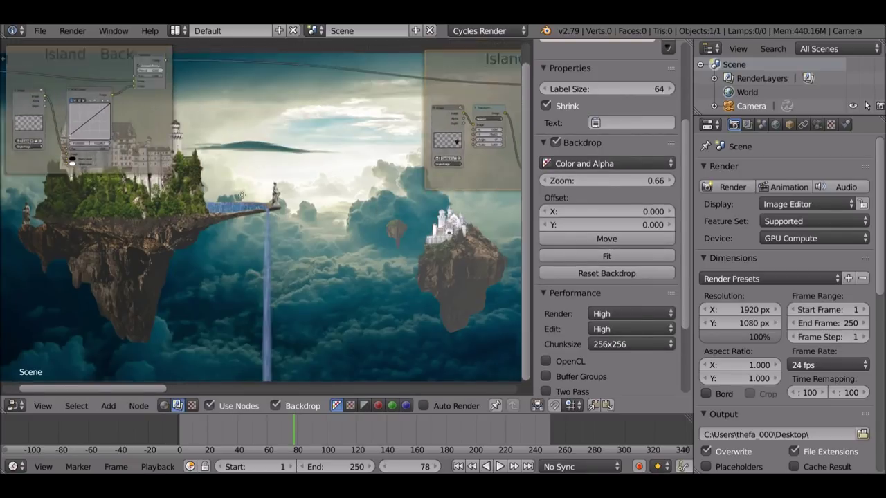
pyautogui.scroll(1, 243, 182)
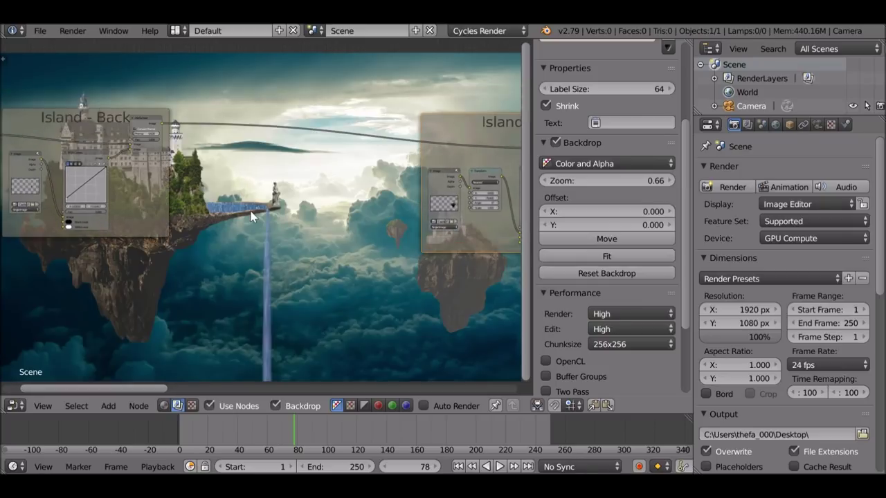
pyautogui.hotkey('shift', 'a')
pyautogui.moveTo(251, 221)
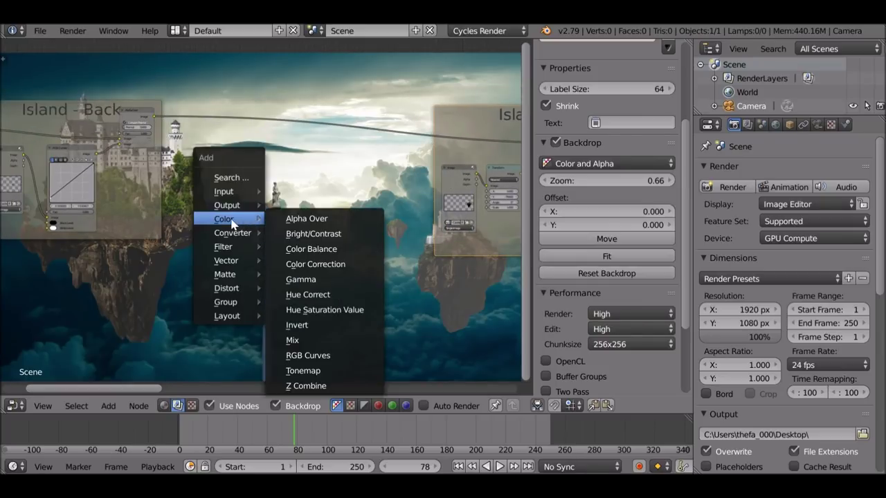
pyautogui.click(328, 339)
pyautogui.click(297, 116)
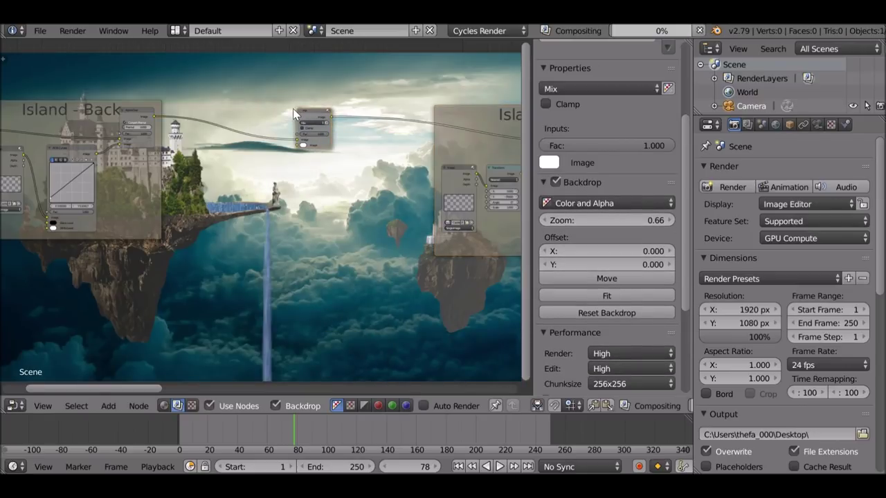
pyautogui.scroll(2, 263, 153)
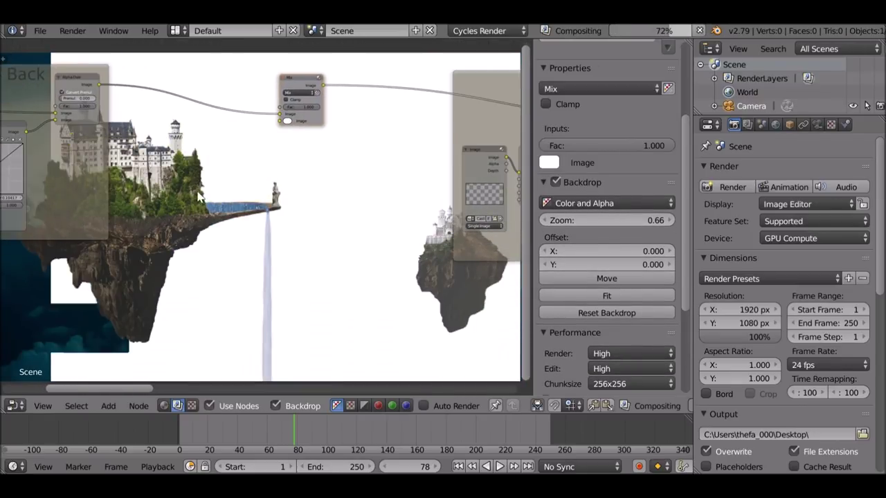
# - Add an empty Movie Clip node below the link and connect its Image output to the Mix node's second Image input
pyautogui.hotkey('shift', 'a')
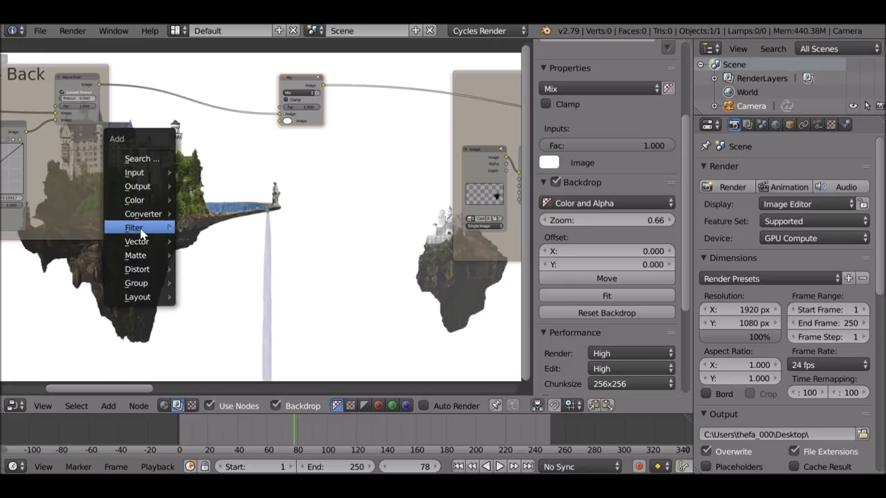
pyautogui.moveTo(134, 172)
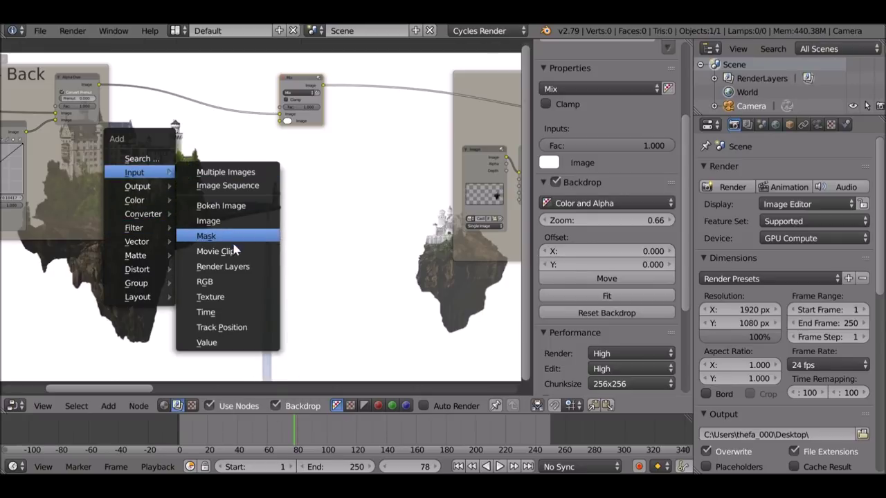
pyautogui.click(232, 250)
pyautogui.click(189, 133)
pyautogui.moveTo(231, 142); pyautogui.dragTo(282, 121)
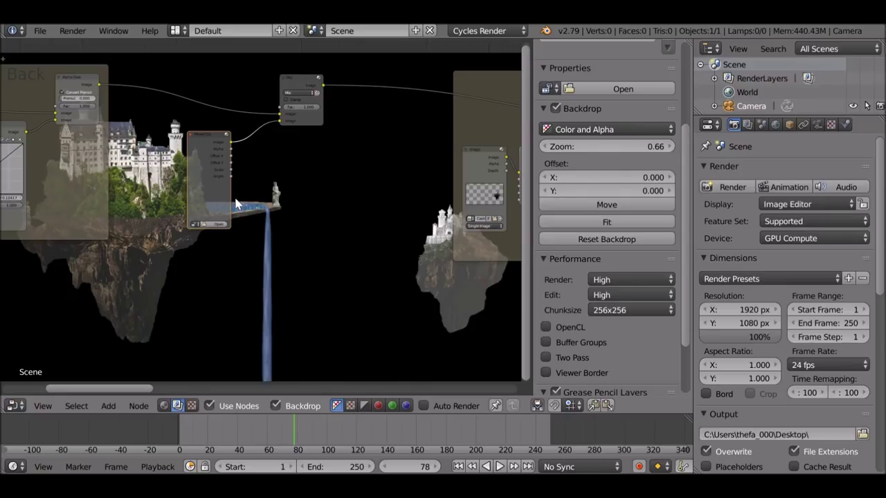
# - Move the new Mix node farther away from the Movie Clip node to leave room between them
pyautogui.scroll(3, 235, 198)
pyautogui.moveTo(275, 115); pyautogui.dragTo(279, 153, button='middle')
pyautogui.moveTo(303, 83); pyautogui.dragTo(370, 79)
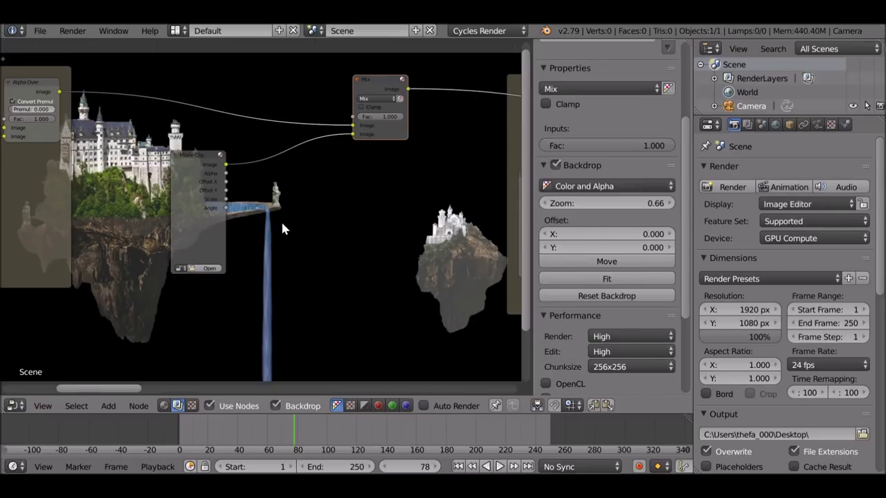
pyautogui.scroll(1, 277, 220)
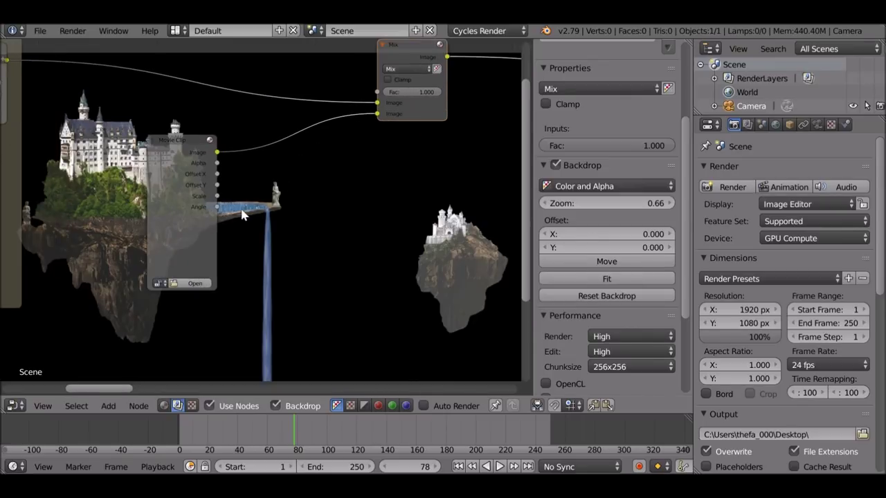
# - Load Atmos.mp4 from the ActionVFX folder in Videoassets into the empty Movie Clip node
pyautogui.moveTo(217, 184); pyautogui.dragTo(234, 176)
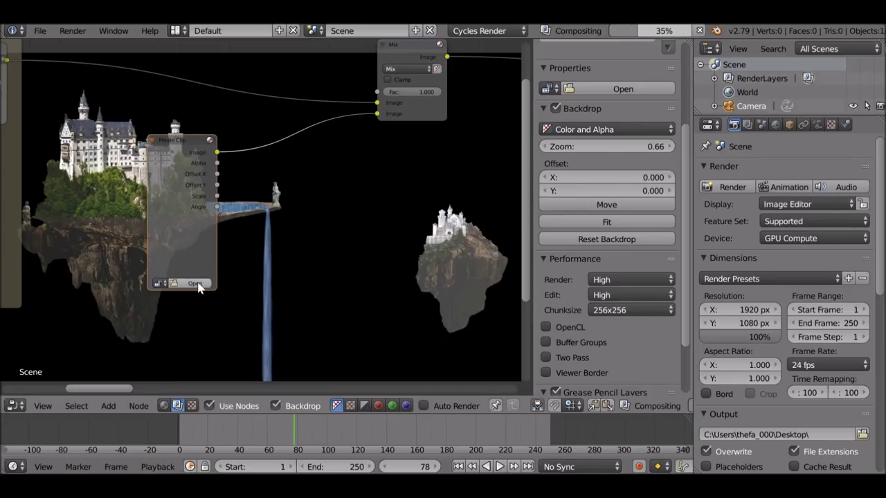
pyautogui.click(195, 283)
pyautogui.scroll(-7, 54, 104)
pyautogui.scroll(5, 62, 130)
pyautogui.click(59, 115)
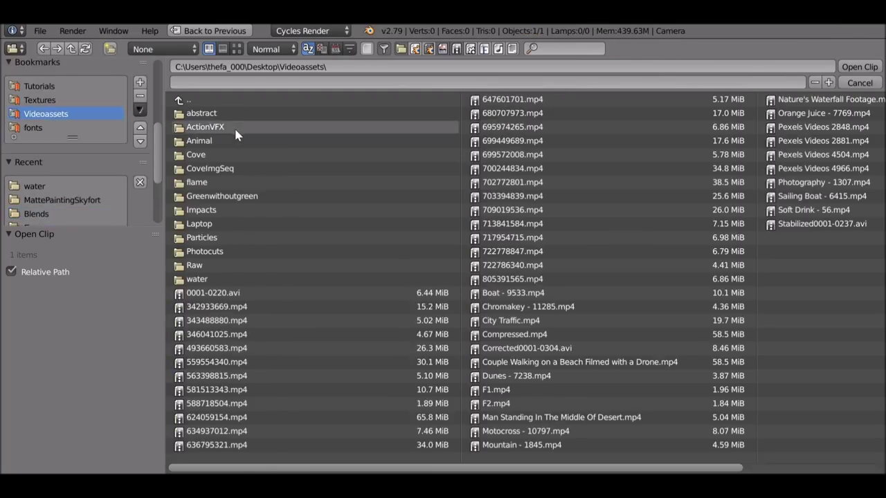
pyautogui.click(235, 129)
pyautogui.click(230, 125)
pyautogui.click(229, 115)
pyautogui.click(861, 62)
pyautogui.click(862, 66)
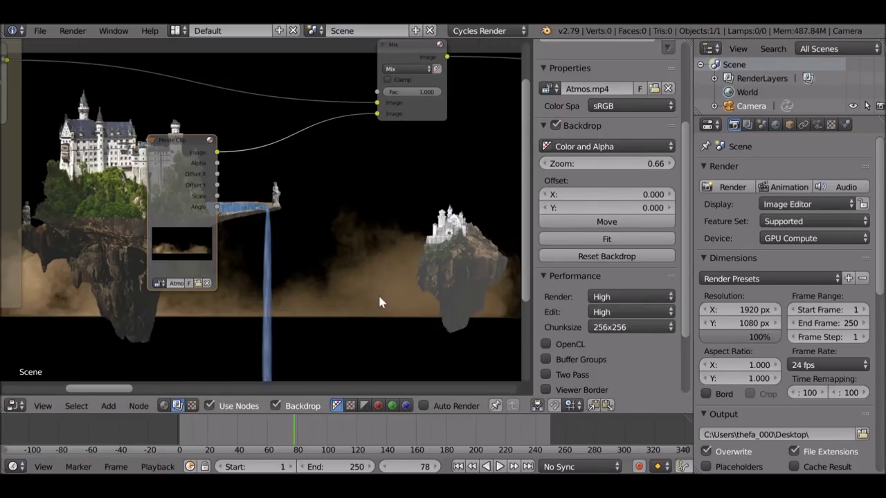
# - Move the Movie Clip node away from the Mix node and insert a Transform node on the link between them
pyautogui.press('Home')
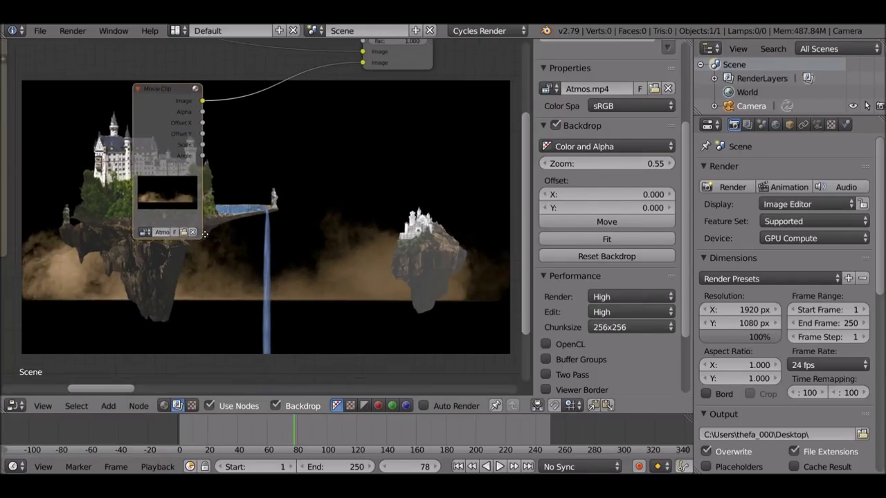
pyautogui.moveTo(151, 121); pyautogui.dragTo(110, 156)
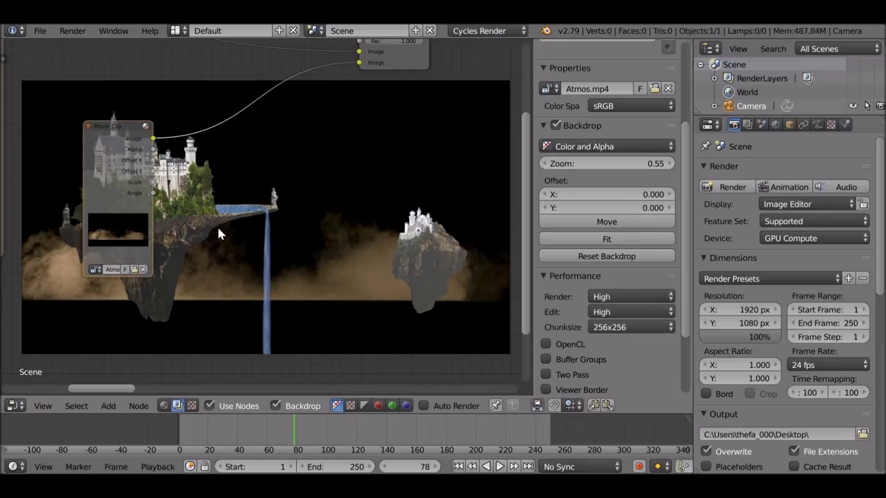
pyautogui.hotkey('shift', 'a')
pyautogui.moveTo(217, 230)
pyautogui.moveTo(218, 330)
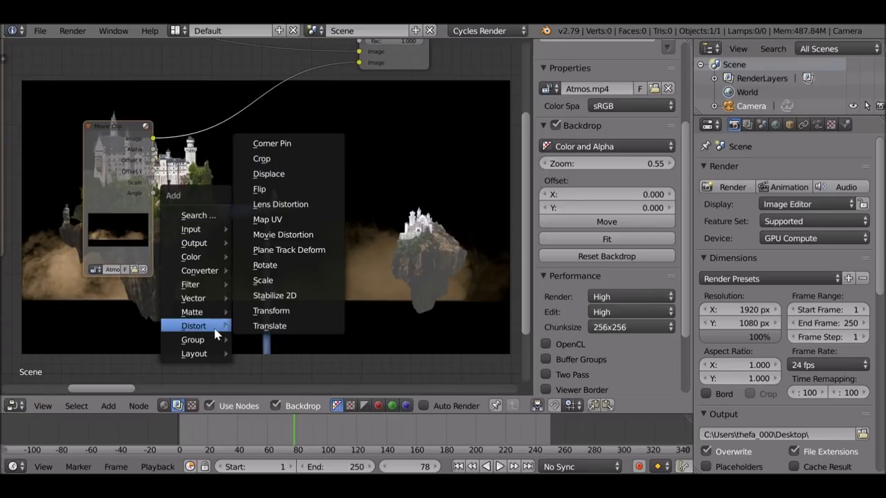
pyautogui.click(293, 311)
pyautogui.click(232, 102)
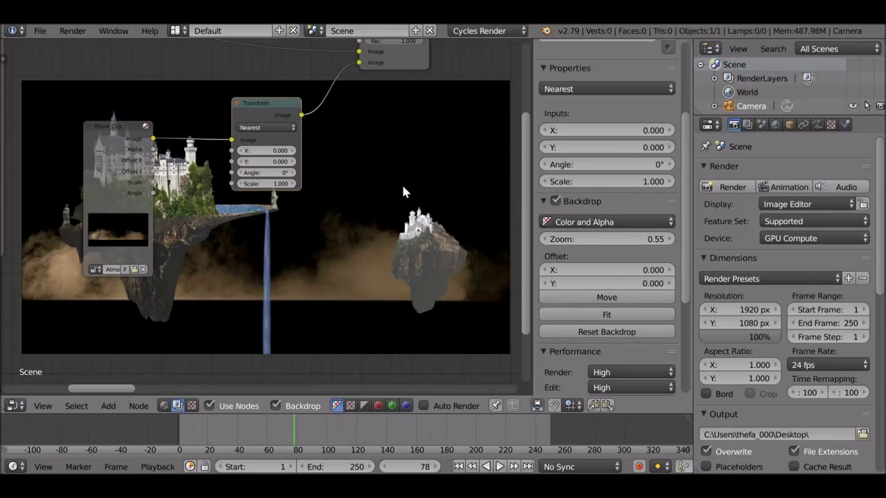
# - Set the Transform node's Scale to 3.100 to enlarge the atmosphere clip
pyautogui.moveTo(403, 187); pyautogui.dragTo(433, 216, button='middle')
pyautogui.scroll(3, 415, 208)
pyautogui.moveTo(374, 188); pyautogui.dragTo(350, 194, button='middle')
pyautogui.moveTo(290, 125); pyautogui.dragTo(274, 132)
pyautogui.click(308, 235)
pyautogui.click(307, 235)
pyautogui.click(307, 235)
pyautogui.click(307, 235)
pyautogui.click(307, 234)
pyautogui.click(308, 235)
pyautogui.click(308, 235)
pyautogui.moveTo(298, 234); pyautogui.dragTo(309, 238)
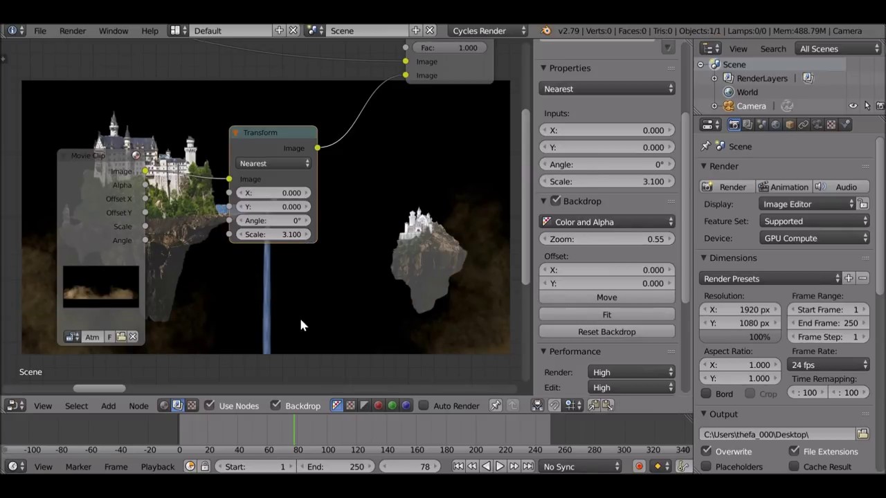
# - Raise the atmosphere clip by setting the Transform node's Y offset to 448.200
pyautogui.moveTo(277, 206)
pyautogui.mouseDown()
pyautogui.moveTo(339, 206)
pyautogui.moveTo(329, 299)
pyautogui.moveTo(252, 308)
pyautogui.moveTo(273, 206)
pyautogui.mouseUp()
pyautogui.moveTo(274, 207); pyautogui.dragTo(267, 90, button='middle')
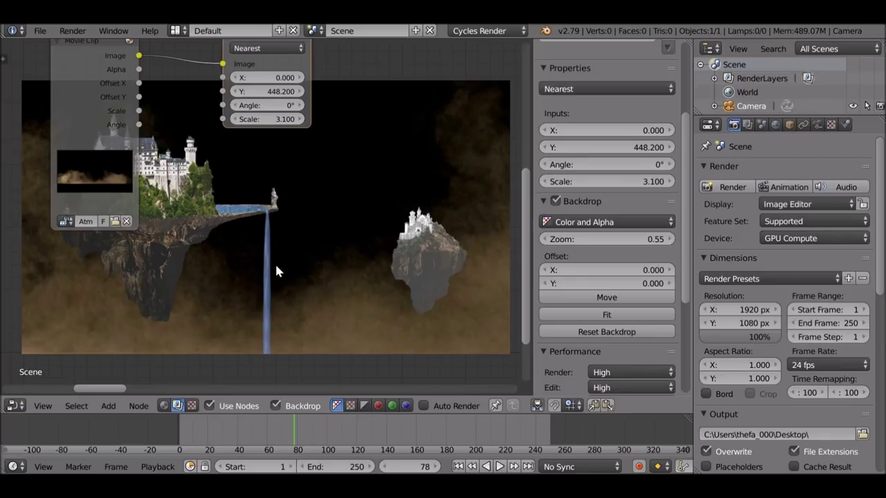
# - Add a Blur node and insert it on the link between the Transform and Mix nodes
pyautogui.moveTo(270, 191); pyautogui.dragTo(266, 313, button='middle')
pyautogui.moveTo(250, 142); pyautogui.dragTo(223, 157)
pyautogui.hotkey('shift', 'a')
pyautogui.moveTo(320, 224)
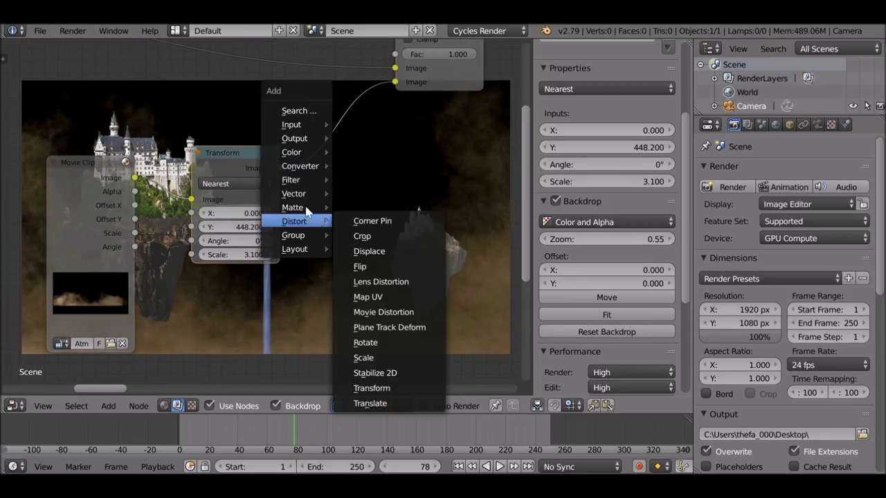
pyautogui.moveTo(300, 181)
pyautogui.click(360, 194)
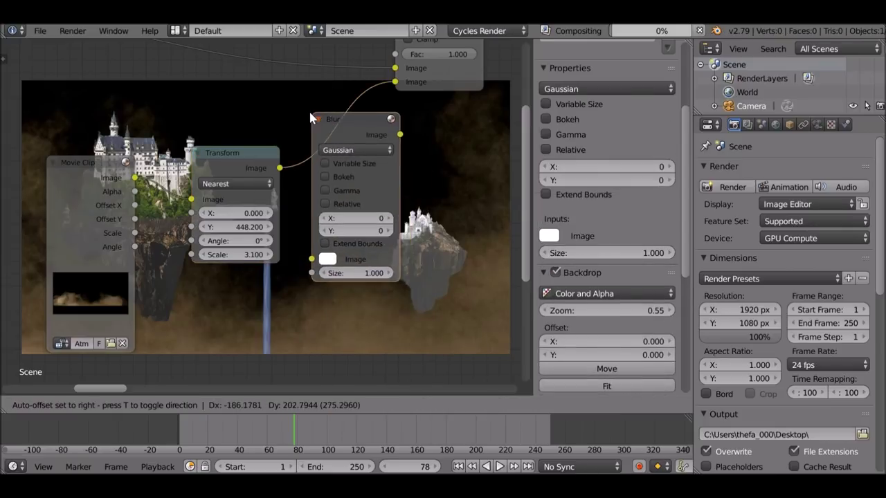
pyautogui.click(255, 133)
pyautogui.moveTo(256, 133); pyautogui.dragTo(225, 133, button='middle')
pyautogui.moveTo(276, 122); pyautogui.dragTo(263, 123)
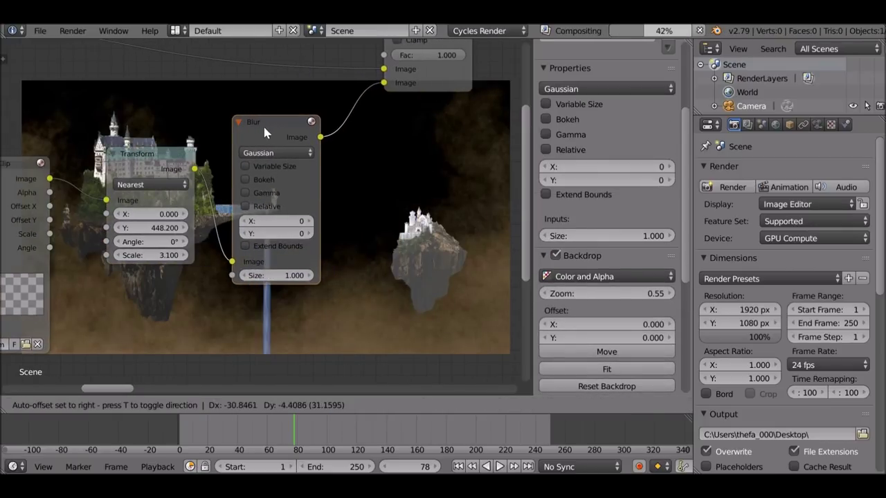
# - Set the Blur node's X and Y sizes to 9
pyautogui.click(274, 221)
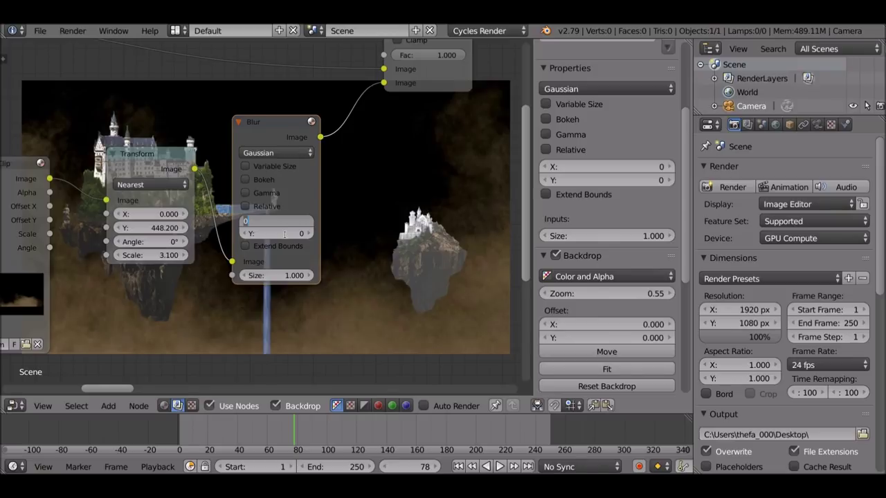
pyautogui.write('9')
pyautogui.press('Return')
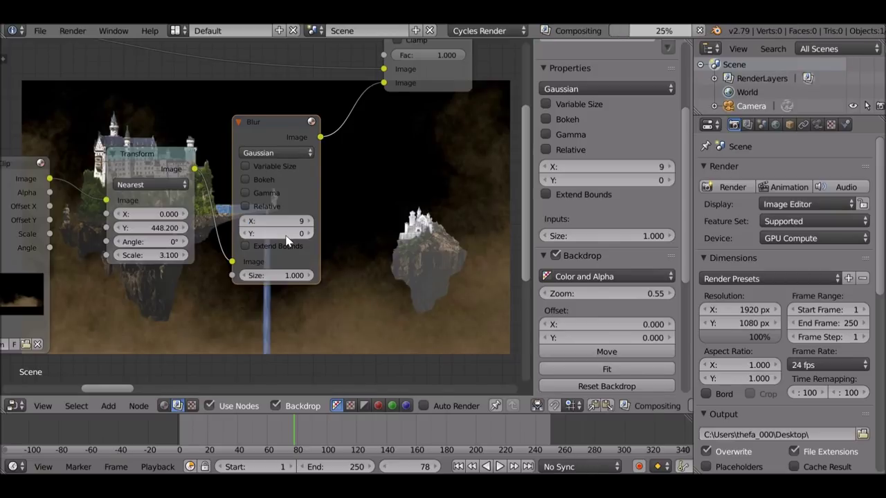
pyautogui.click(284, 233)
pyautogui.write('9')
pyautogui.press('Return')
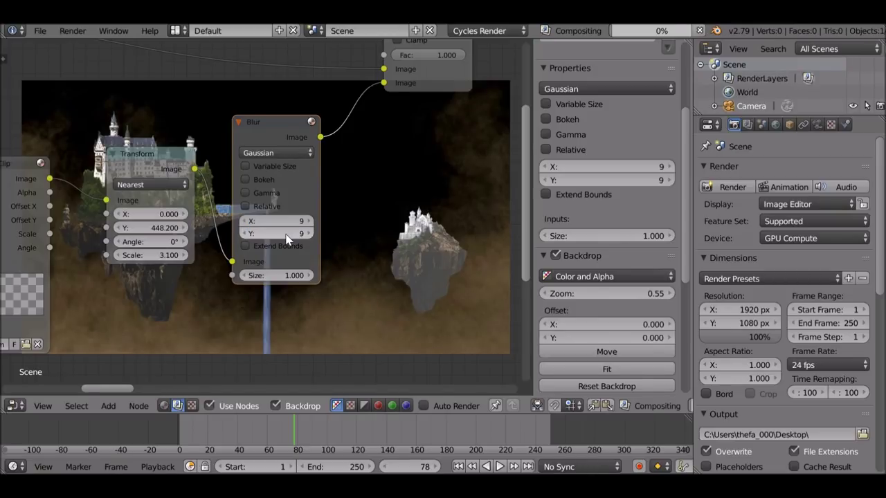
# - Set the Blur node's X and Y sizes to 20
pyautogui.click(285, 221)
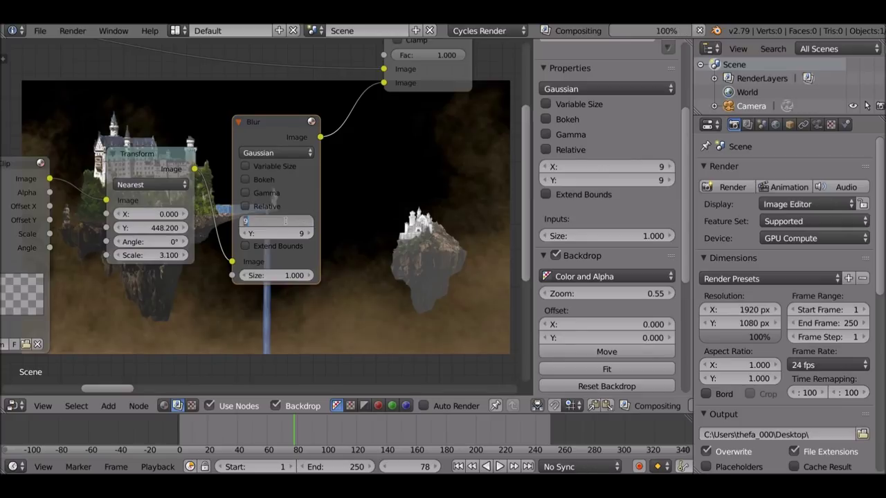
pyautogui.press('Return')
pyautogui.click(291, 234)
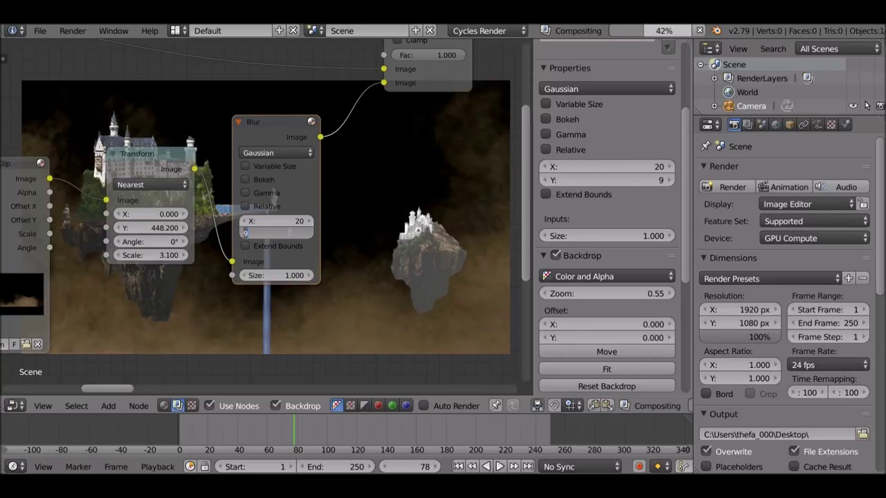
pyautogui.write('20')
pyautogui.press('Return')
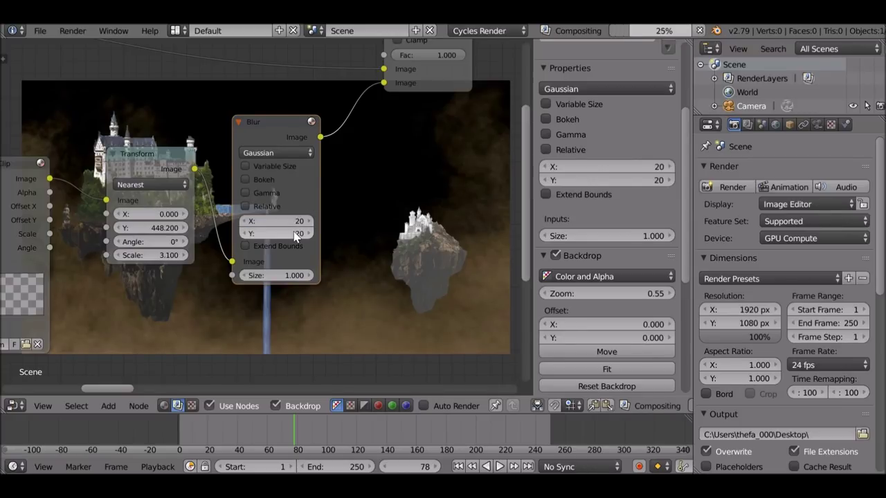
# - Change the blend type of the Mix node after the Blur node to Screen
pyautogui.scroll(-3, 296, 235)
pyautogui.moveTo(246, 178); pyautogui.dragTo(147, 227, button='middle')
pyautogui.click(307, 99)
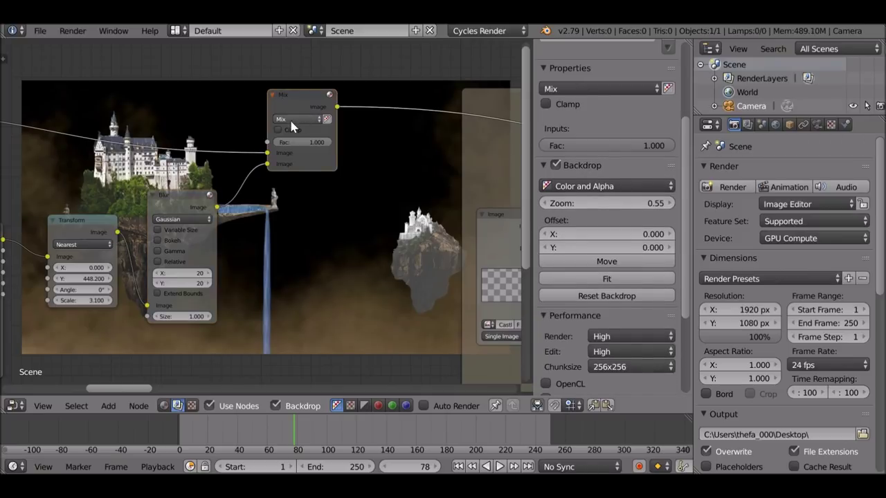
pyautogui.click(297, 119)
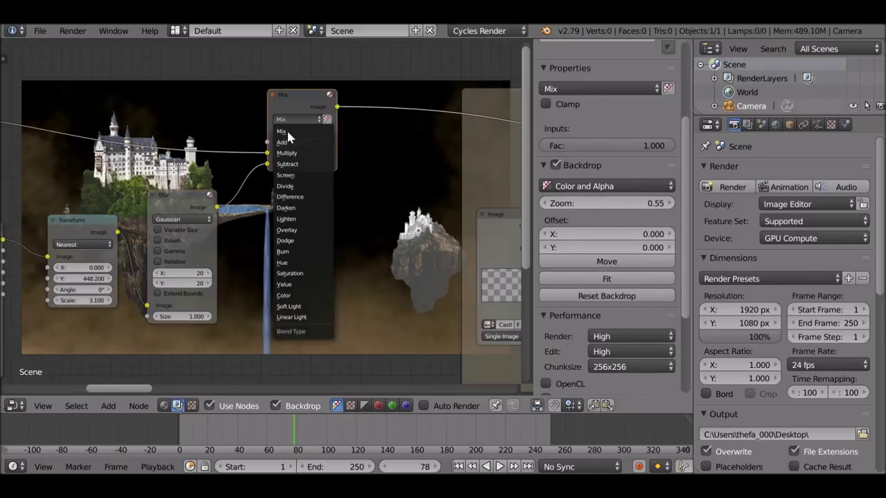
pyautogui.click(294, 174)
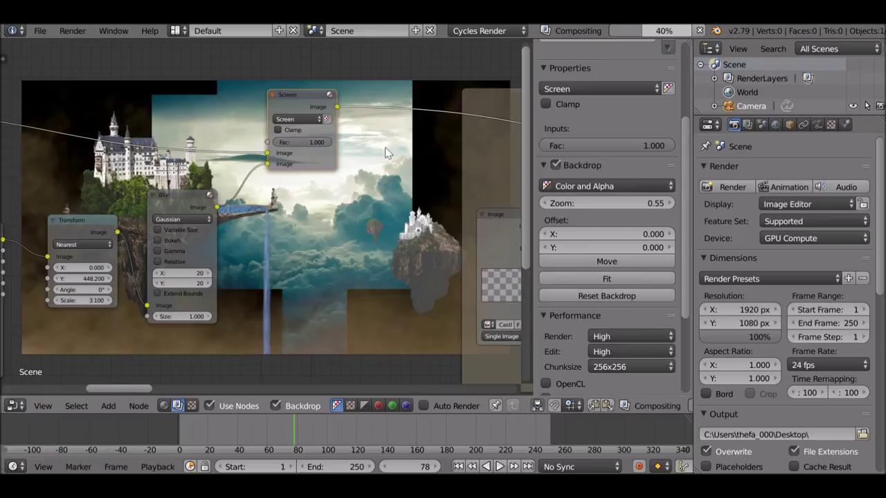
# - Move the Screen node farther from the Blur node and insert an RGB to BW node on the link between them
pyautogui.moveTo(322, 251); pyautogui.dragTo(287, 44, button='middle')
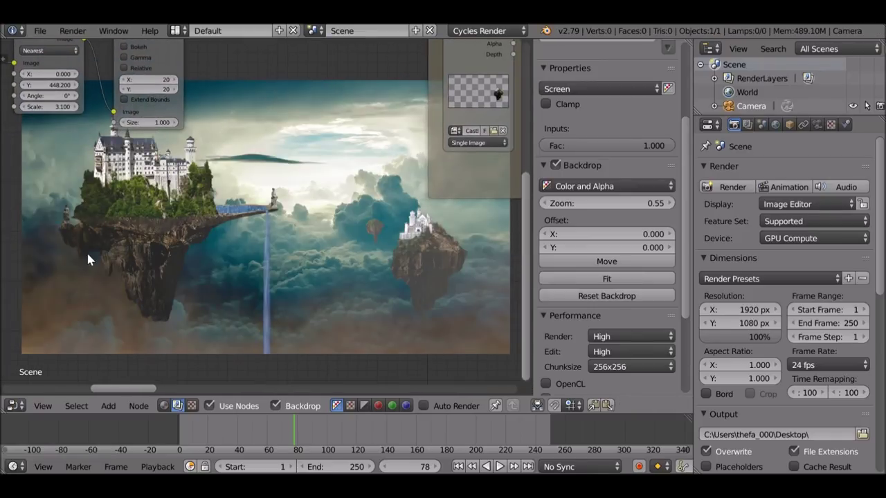
pyautogui.scroll(-4, 256, 127)
pyautogui.moveTo(256, 130); pyautogui.dragTo(264, 184, button='middle')
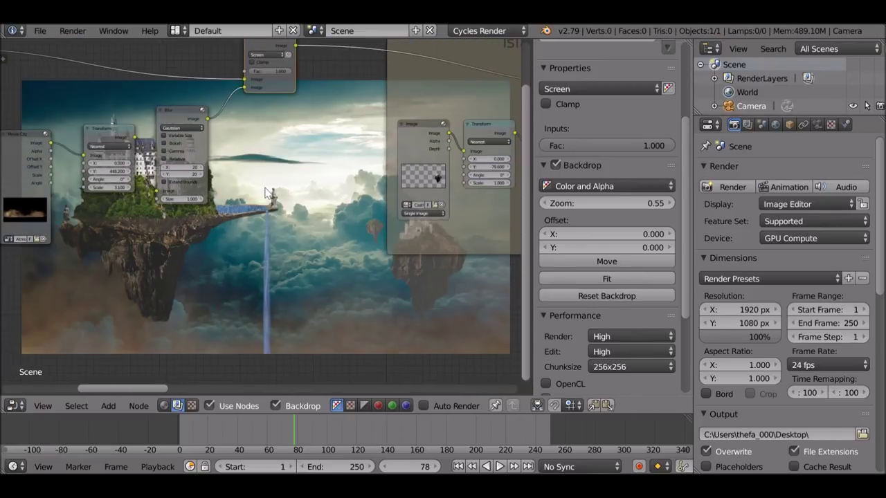
pyautogui.moveTo(278, 111); pyautogui.dragTo(285, 192, button='middle')
pyautogui.moveTo(276, 118); pyautogui.dragTo(313, 119)
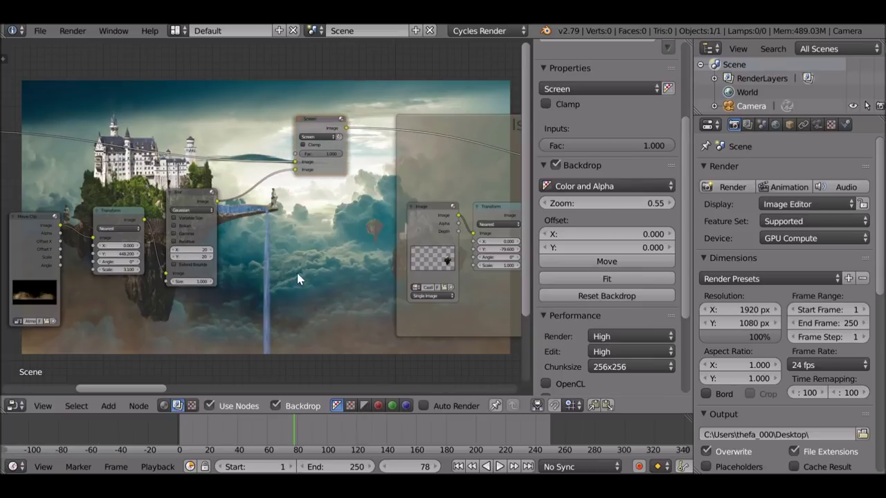
pyautogui.hotkey('shift', 'a')
pyautogui.moveTo(299, 279)
pyautogui.moveTo(270, 260)
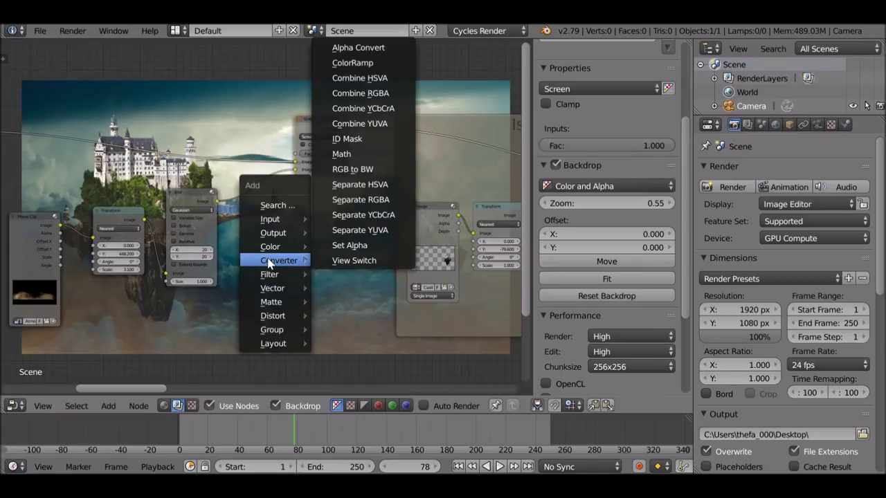
pyautogui.click(382, 168)
pyautogui.click(223, 187)
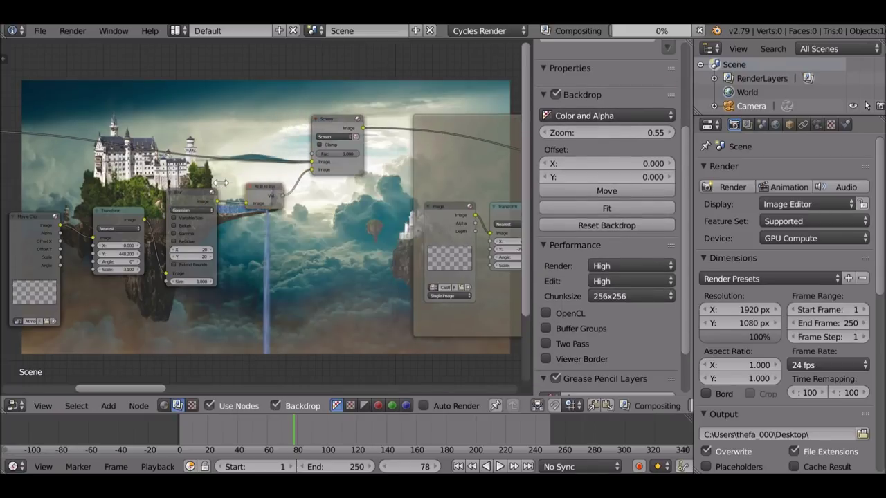
# - Add a Color Balance node and insert it on the link between the RGB to BW and Screen nodes
pyautogui.hotkey('shift', 'a')
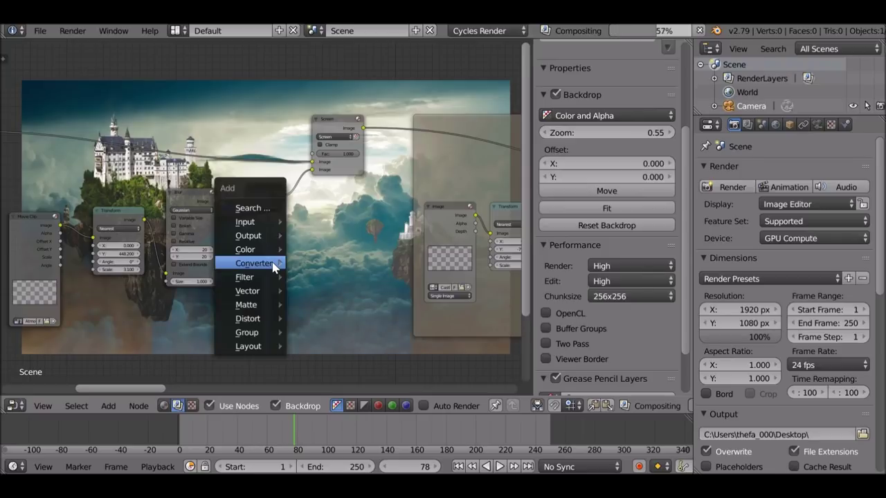
pyautogui.moveTo(247, 253)
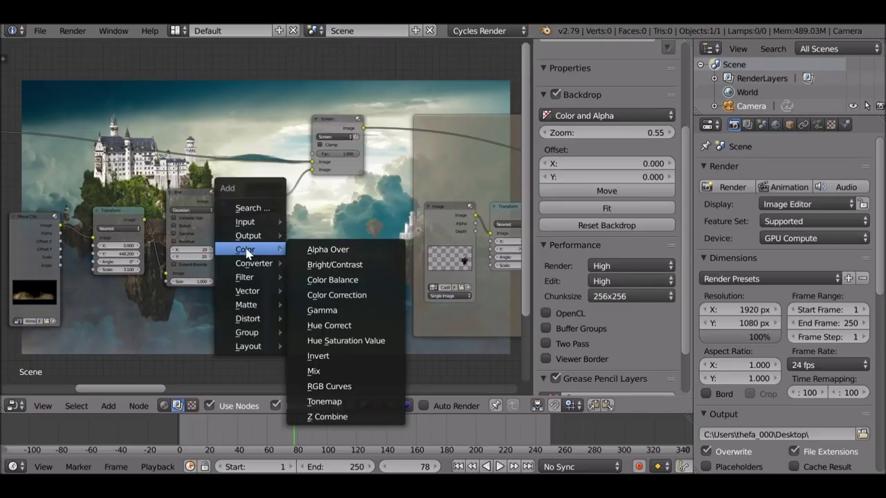
pyautogui.click(332, 280)
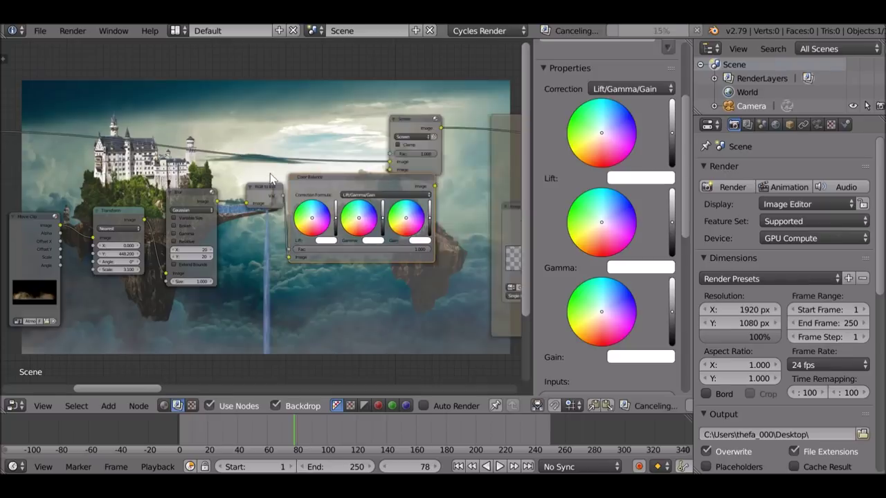
pyautogui.click(312, 201)
# - Tint the Color Balance node's Lift and Gamma slightly towards blue
pyautogui.moveTo(310, 196); pyautogui.dragTo(233, 113, button='middle')
pyautogui.scroll(7, 232, 112)
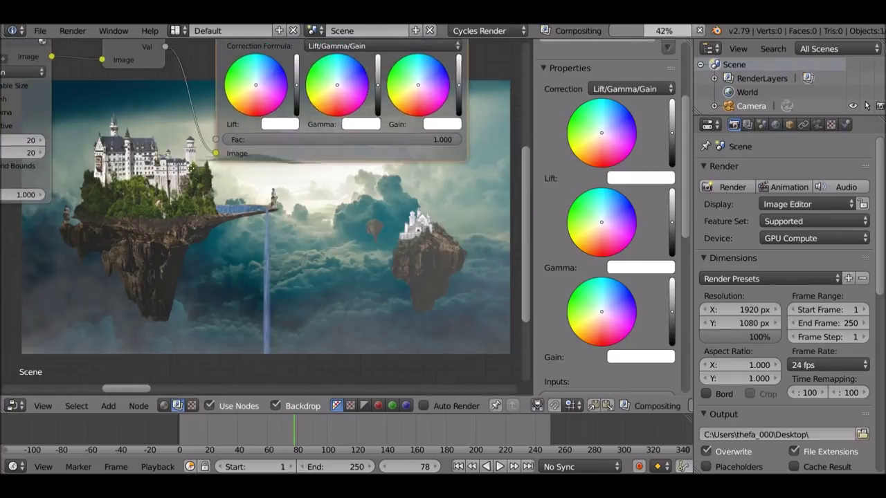
pyautogui.moveTo(296, 93); pyautogui.dragTo(272, 130, button='middle')
pyautogui.click(233, 119)
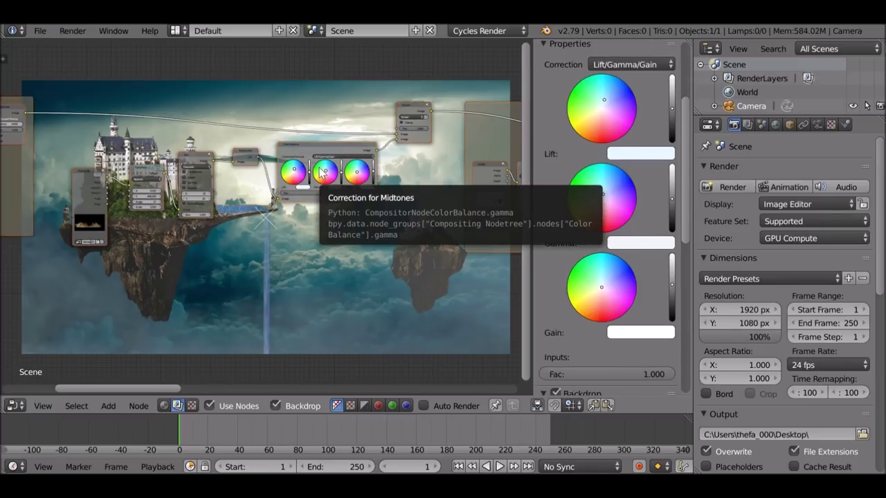
# - Select the atmosphere nodes from the Movie Clip through the Screen node and try moving them as a group
pyautogui.press('b')
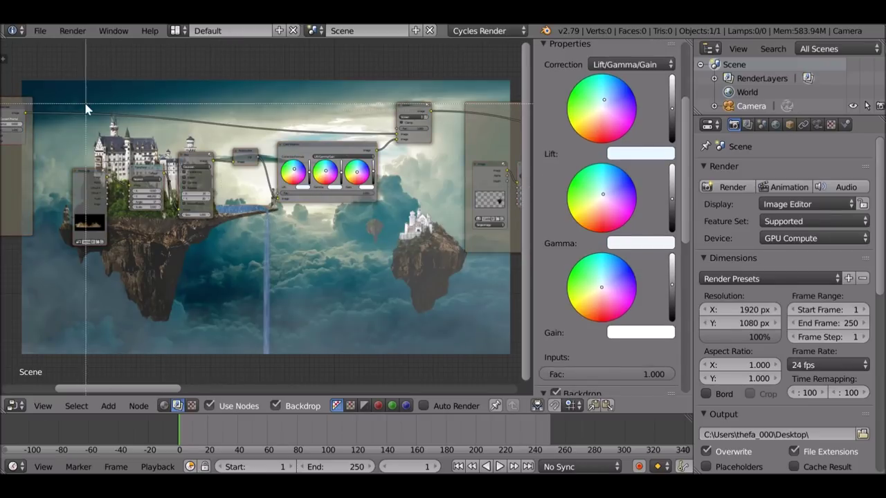
pyautogui.moveTo(80, 88); pyautogui.dragTo(435, 281)
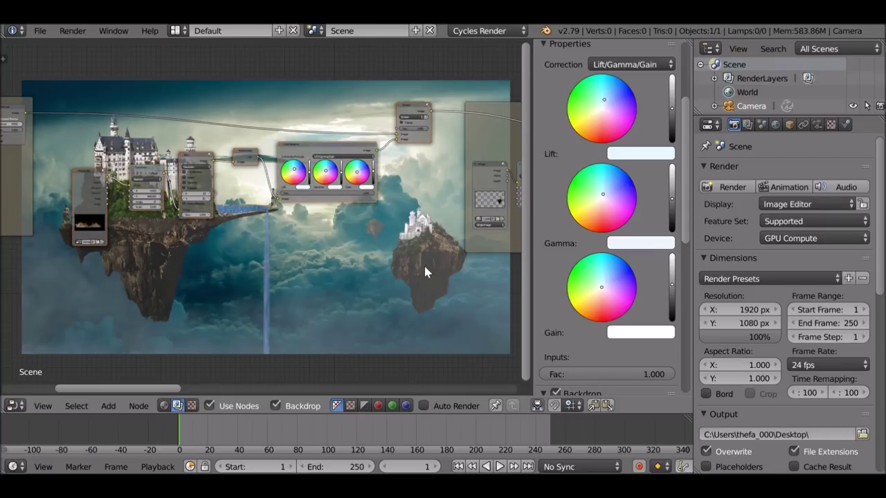
pyautogui.scroll(-8, 418, 266)
pyautogui.moveTo(384, 243); pyautogui.dragTo(359, 198, button='middle')
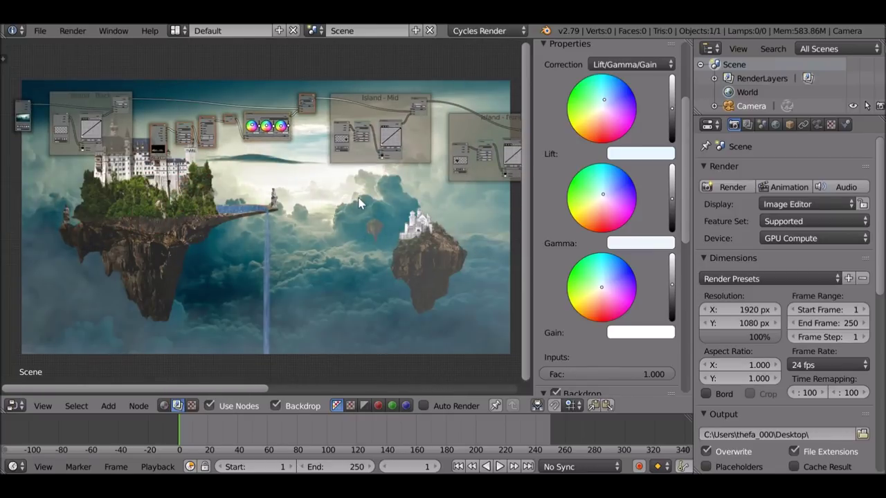
pyautogui.press('g')
pyautogui.click(367, 352)
pyautogui.moveTo(280, 180); pyautogui.dragTo(347, 244, button='middle')
pyautogui.scroll(8, 348, 244)
pyautogui.moveTo(262, 142); pyautogui.dragTo(222, 135, button='middle')
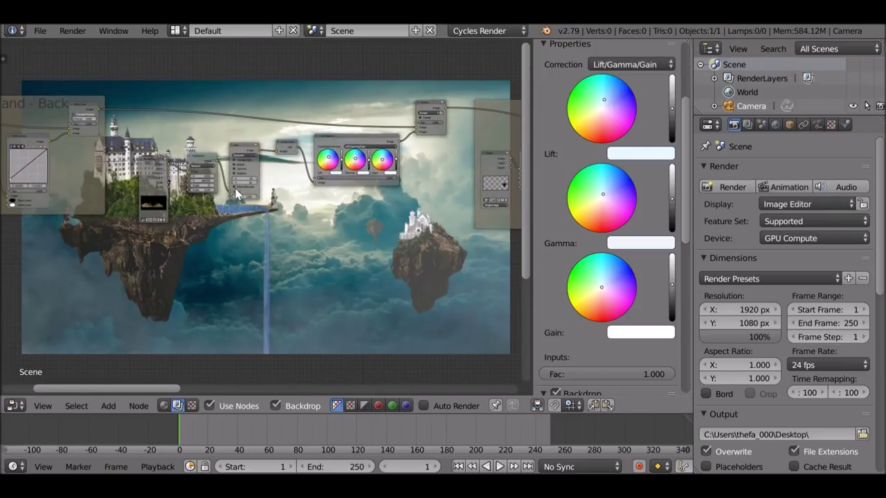
# - Join the atmosphere nodes from Movie Clip through Screen in a frame with label size 64, labelled "Fog - Back"
pyautogui.press('b')
pyautogui.moveTo(132, 70); pyautogui.dragTo(455, 286)
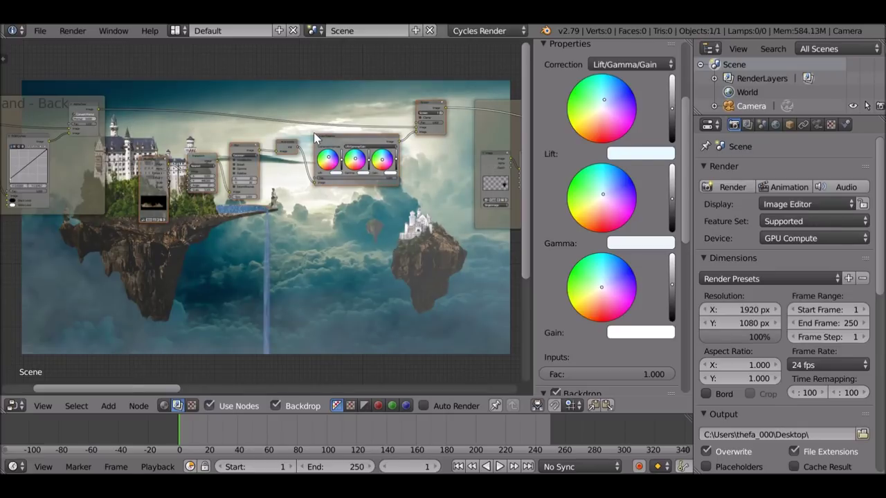
pyautogui.hotkey('ctrl', 'j')
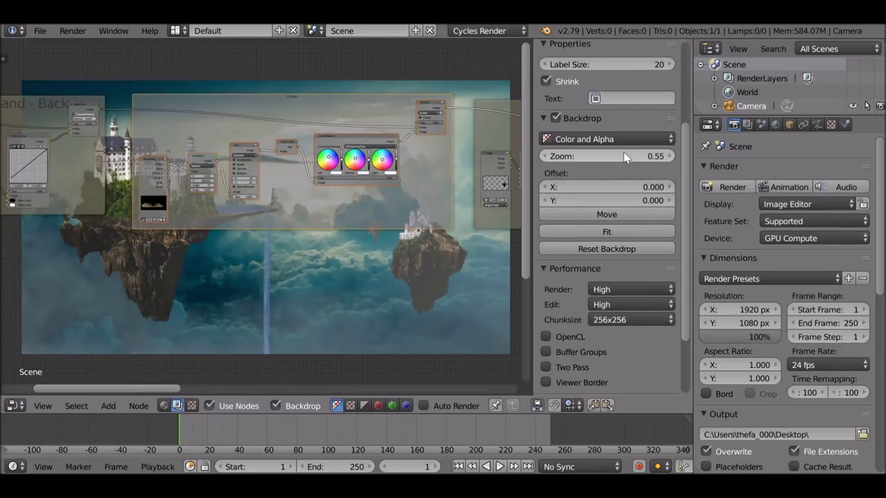
pyautogui.scroll(5, 626, 93)
pyautogui.click(647, 85)
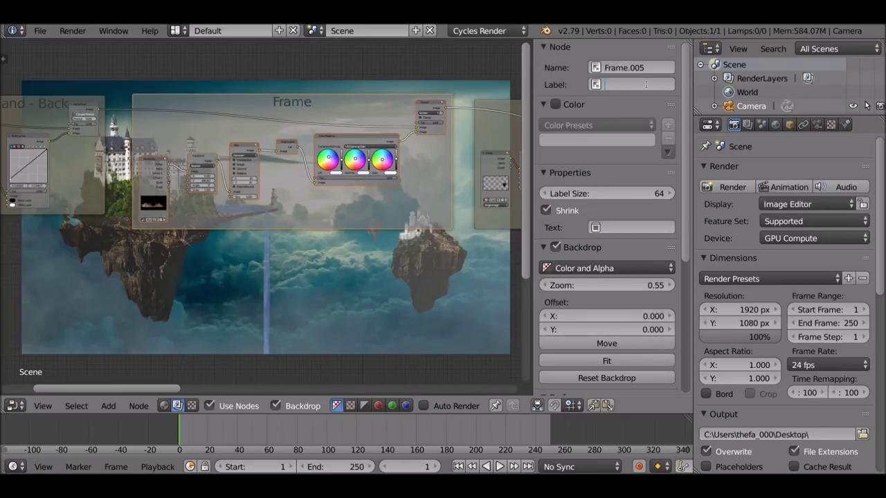
pyautogui.write('Fog - Back')
pyautogui.press('Return')
# - Move the duplicated atmosphere node group to the end of the node tree, just past the waterfall frame
pyautogui.scroll(-3, 268, 258)
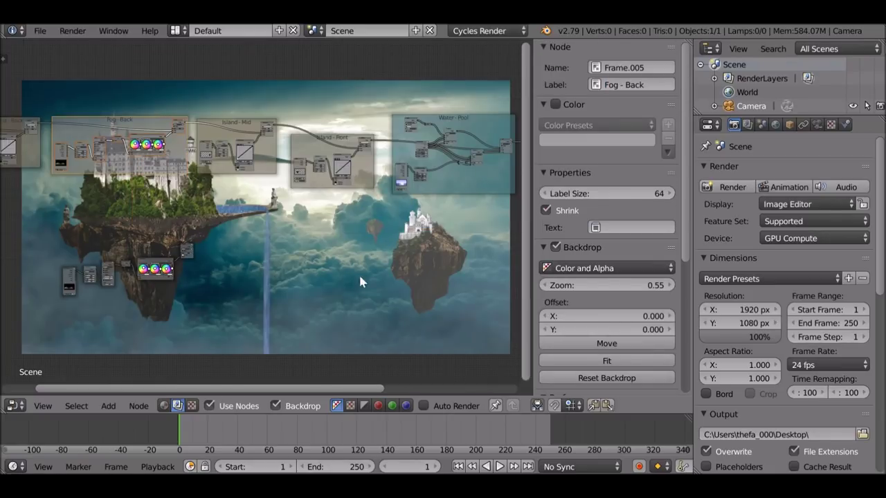
pyautogui.moveTo(201, 247); pyautogui.dragTo(206, 193, button='middle')
pyautogui.scroll(-3, 33, 237)
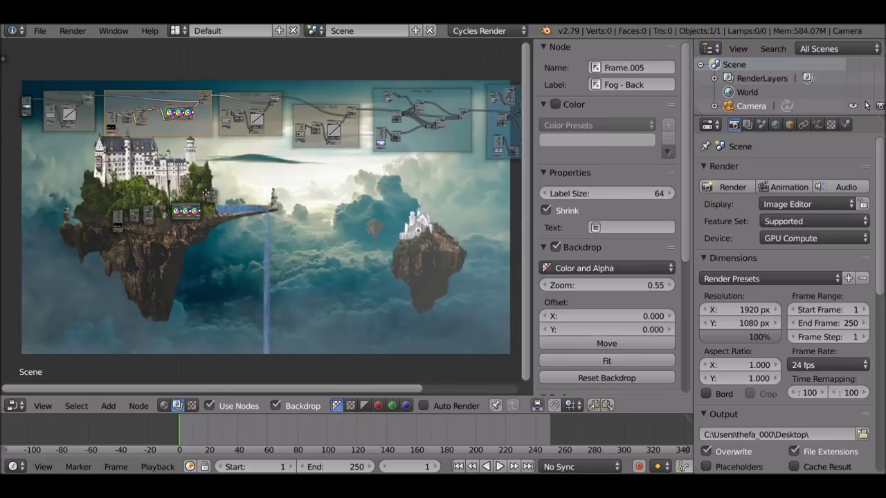
pyautogui.press('b')
pyautogui.moveTo(63, 184); pyautogui.dragTo(321, 281)
pyautogui.press('g')
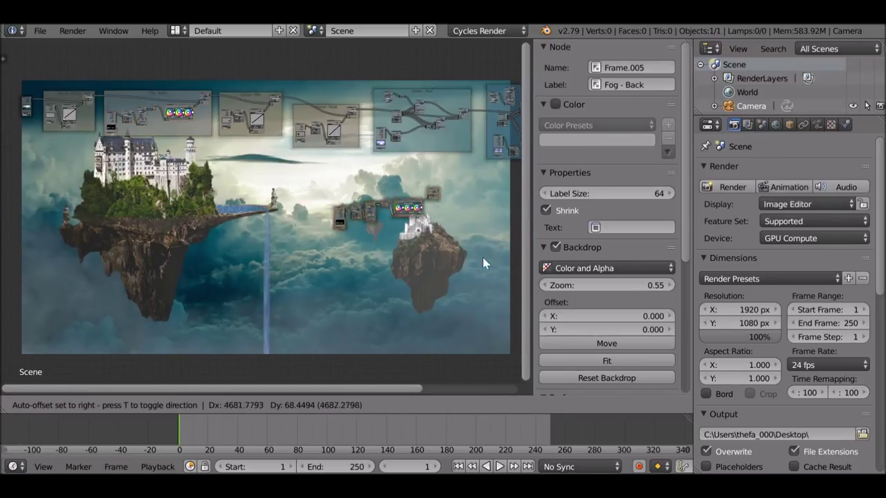
pyautogui.click(13, 273)
pyautogui.moveTo(461, 277); pyautogui.dragTo(140, 283, button='middle')
pyautogui.press('g')
pyautogui.click(363, 184)
pyautogui.scroll(5, 351, 166)
pyautogui.moveTo(337, 155); pyautogui.dragTo(228, 224, button='middle')
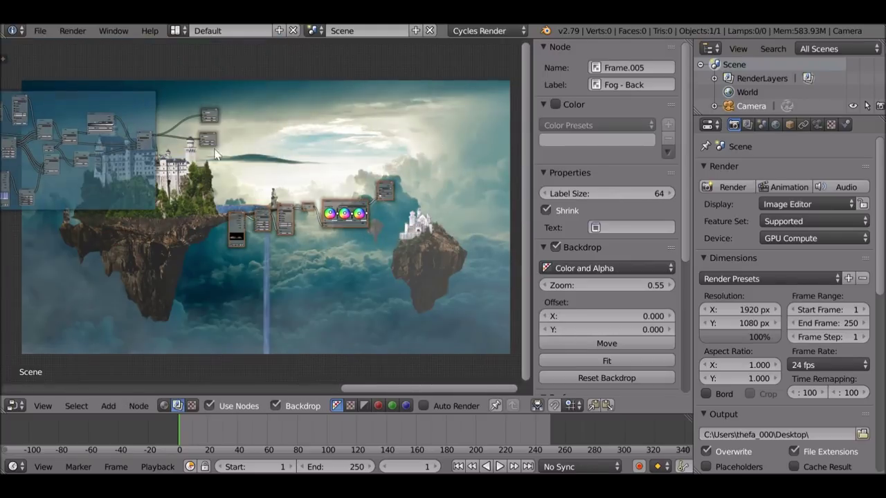
# - Move the two output nodes farther along the tree to make room beyond the duplicated fog nodes
pyautogui.press('a')
pyautogui.press('b')
pyautogui.moveTo(196, 91); pyautogui.dragTo(235, 166)
pyautogui.press('g')
pyautogui.click(131, 144)
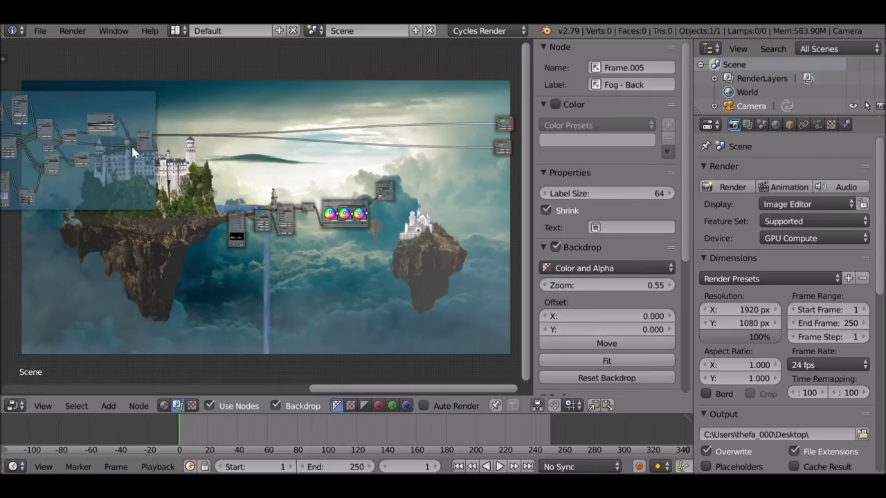
pyautogui.moveTo(208, 276); pyautogui.dragTo(206, 218, button='middle')
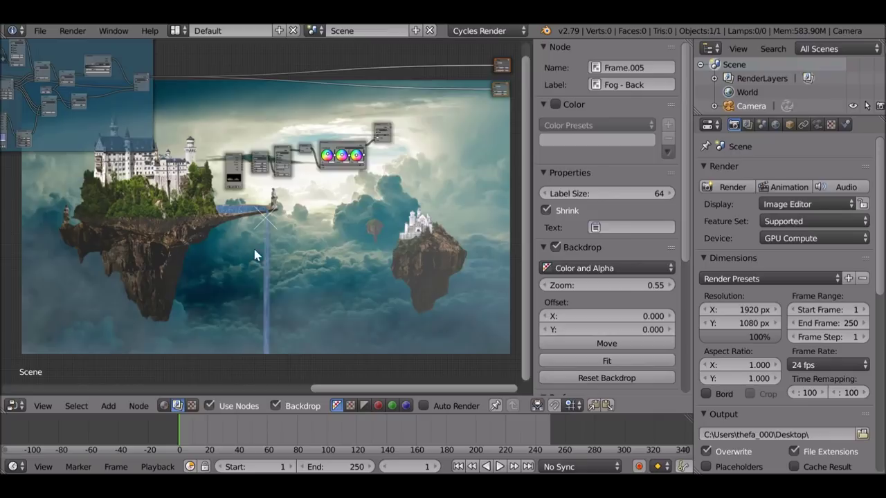
pyautogui.moveTo(292, 172); pyautogui.dragTo(286, 230, button='middle')
pyautogui.scroll(3, 285, 230)
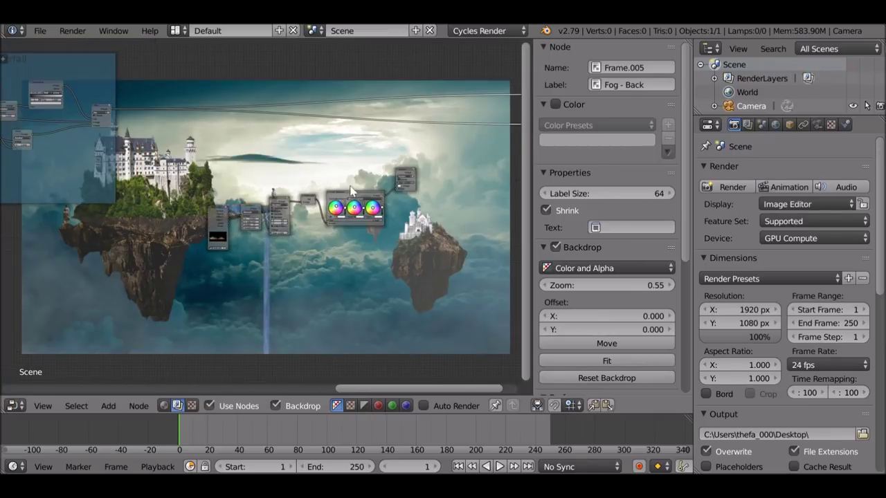
# - Place the duplicated Screen node on the main line, feed it the waterfall frame's output, and link it to both output nodes
pyautogui.moveTo(407, 178); pyautogui.dragTo(374, 134)
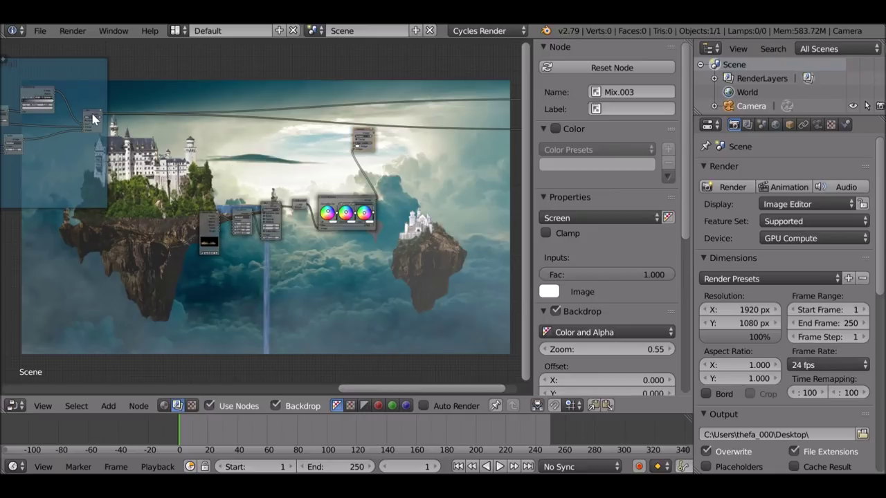
pyautogui.moveTo(103, 120); pyautogui.dragTo(357, 149)
pyautogui.moveTo(357, 150); pyautogui.dragTo(296, 149, button='middle')
pyautogui.keyDown('ctrl'); pyautogui.keyDown('shift'); pyautogui.click(311, 132); pyautogui.keyUp('shift'); pyautogui.keyUp('ctrl')
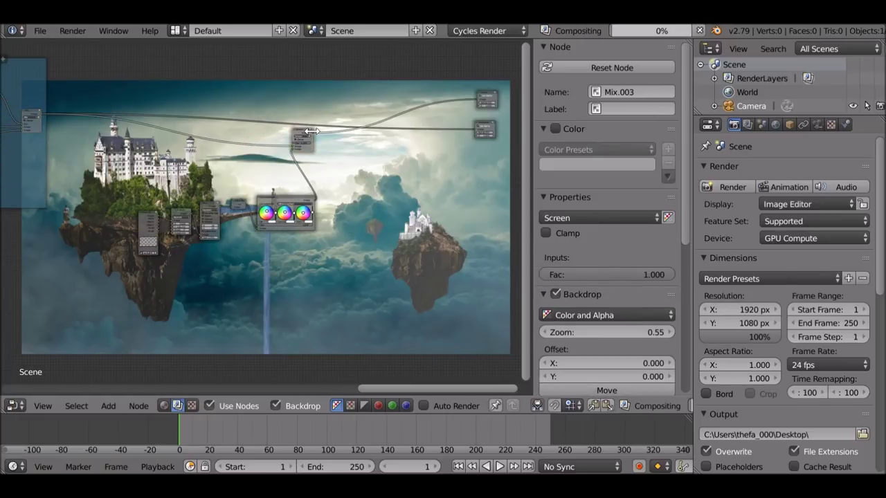
pyautogui.moveTo(314, 132); pyautogui.dragTo(476, 129)
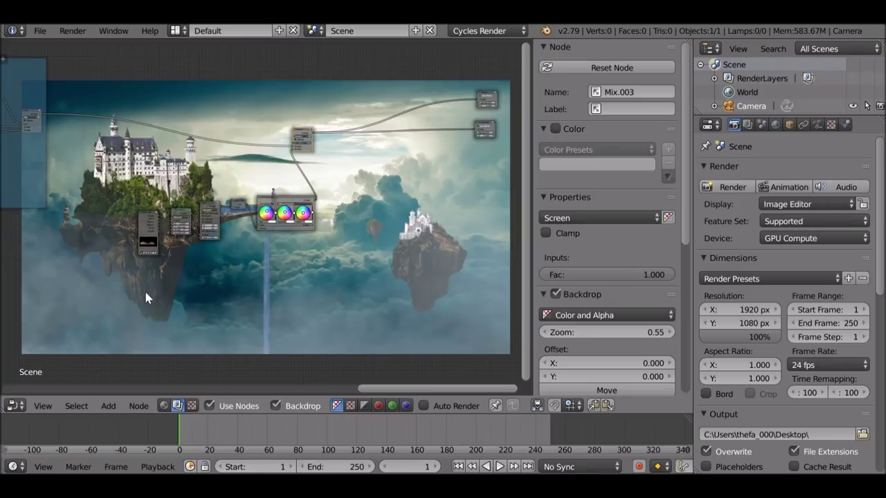
# - Spread out the duplicated Movie Clip and Transform nodes and reset the Transform's Y to 0 and Scale to 1
pyautogui.moveTo(146, 290); pyautogui.dragTo(266, 272, button='middle')
pyautogui.scroll(5, 266, 272)
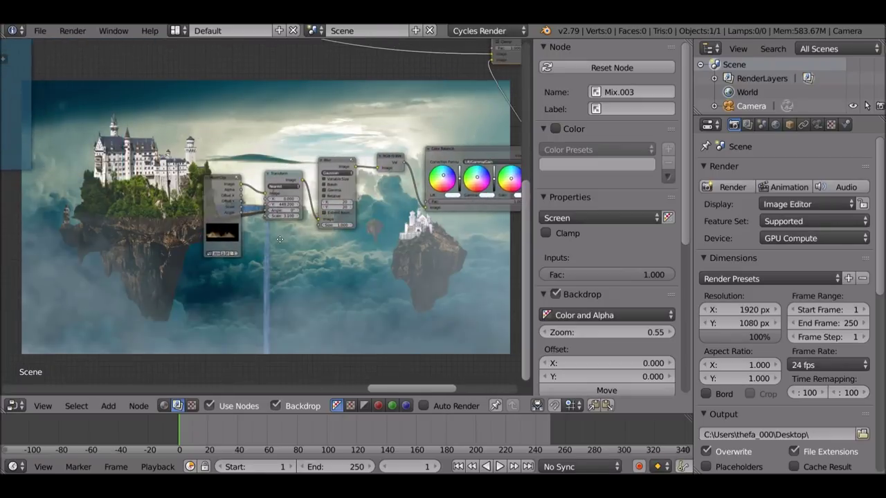
pyautogui.scroll(2, 295, 216)
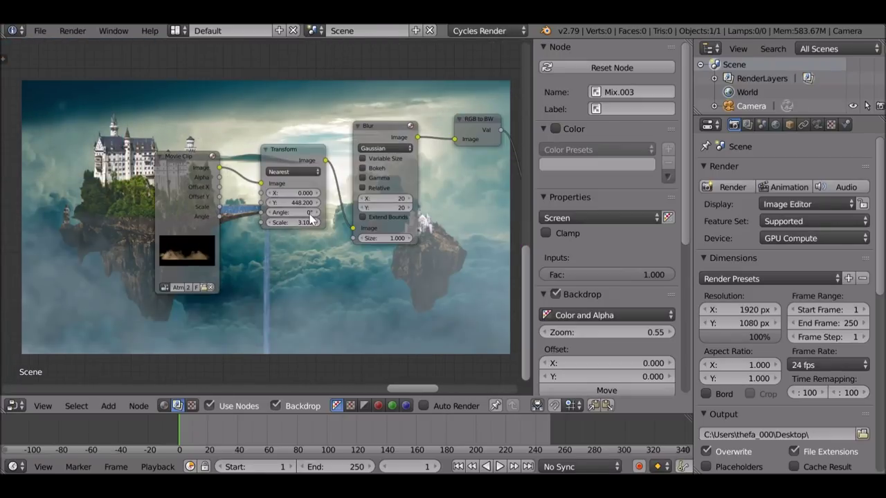
pyautogui.moveTo(198, 173); pyautogui.dragTo(134, 176)
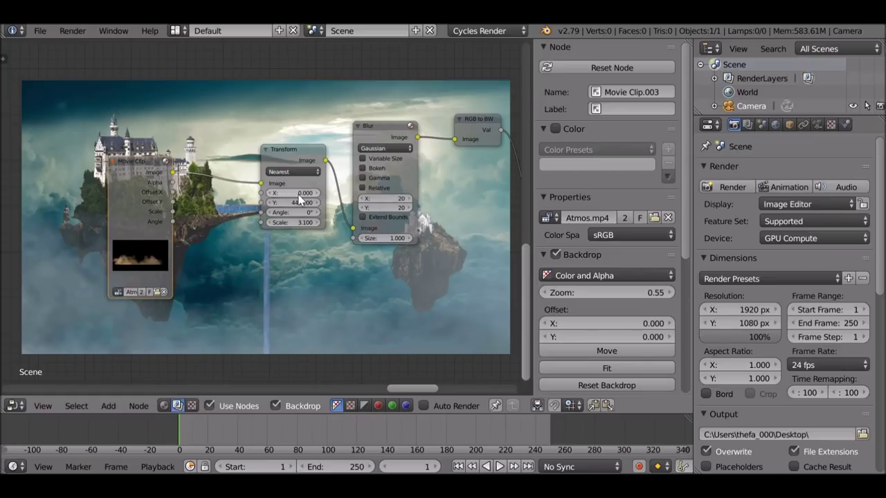
pyautogui.write('0')
pyautogui.press('Return')
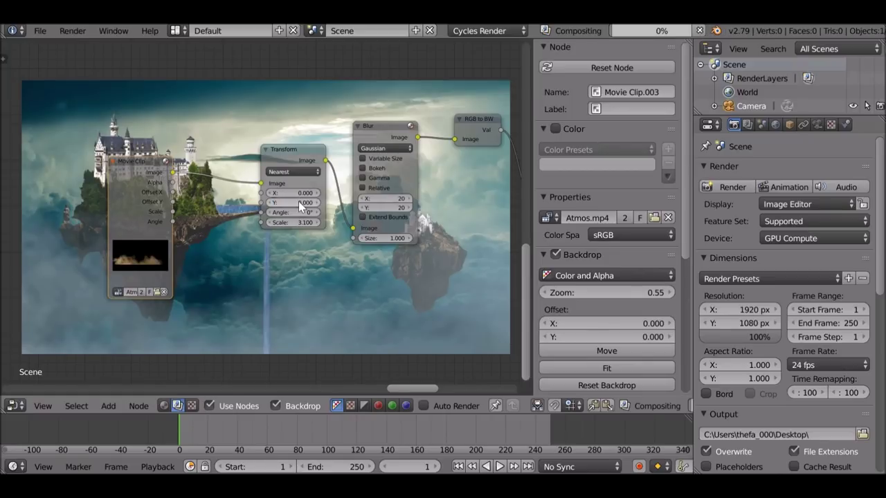
pyautogui.click(296, 223)
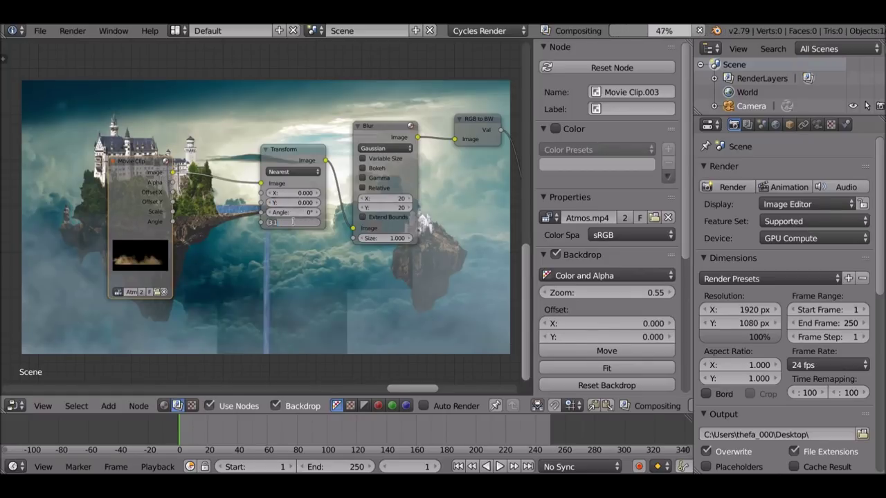
pyautogui.write('1')
pyautogui.press('Return')
pyautogui.moveTo(280, 162); pyautogui.dragTo(223, 161)
pyautogui.scroll(3, 237, 192)
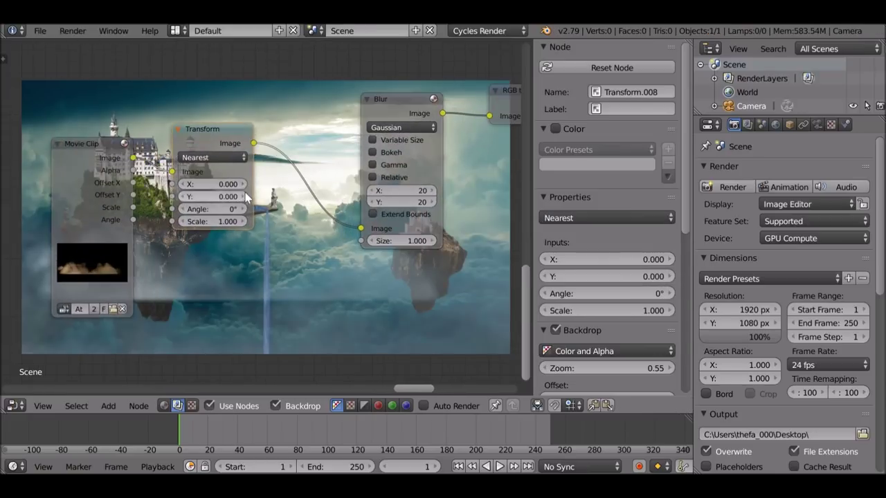
# - Raise the duplicated Transform node's Scale to 2.2
pyautogui.click(244, 222)
pyautogui.tripleClick(244, 222)
pyautogui.doubleClick(244, 222)
pyautogui.tripleClick(244, 222)
pyautogui.tripleClick(243, 222)
pyautogui.moveTo(243, 219); pyautogui.dragTo(230, 155, button='middle')
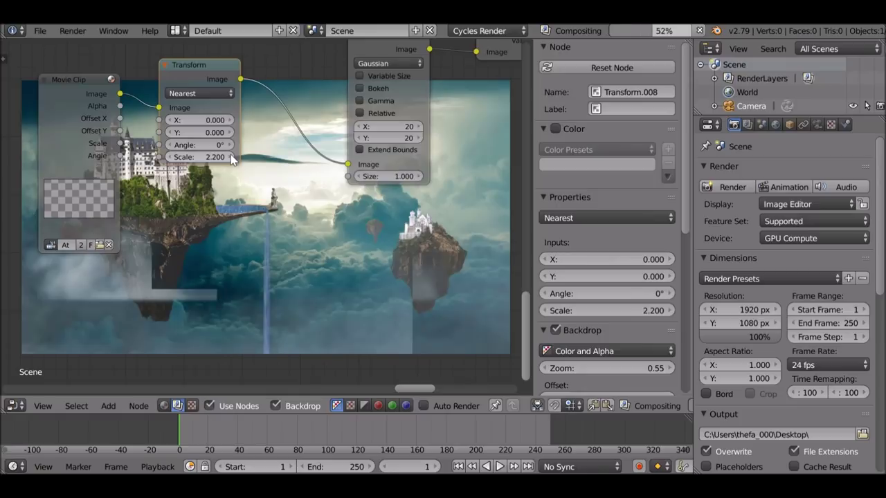
# - Preview the Transform node's output and offset the front fog clip to about X -787 and Y 120
pyautogui.moveTo(208, 132); pyautogui.dragTo(125, 131)
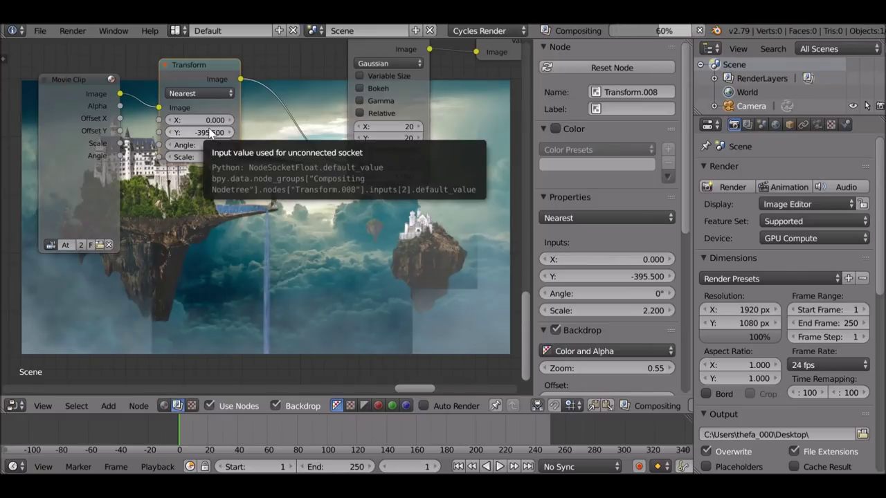
pyautogui.keyDown('ctrl'); pyautogui.keyDown('shift'); pyautogui.click(202, 72); pyautogui.keyUp('shift'); pyautogui.keyUp('ctrl')
pyautogui.moveTo(201, 121); pyautogui.dragTo(166, 120)
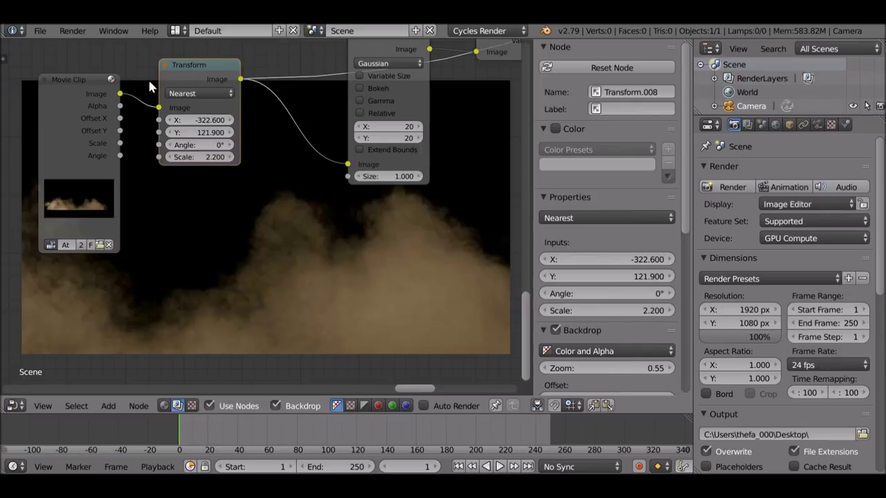
pyautogui.keyDown('ctrl'); pyautogui.keyDown('shift'); pyautogui.click(83, 77); pyautogui.keyUp('shift'); pyautogui.keyUp('ctrl')
pyautogui.keyDown('ctrl'); pyautogui.keyDown('shift'); pyautogui.click(195, 69); pyautogui.keyUp('shift'); pyautogui.keyUp('ctrl')
pyautogui.moveTo(307, 225); pyautogui.dragTo(311, 243, button='middle')
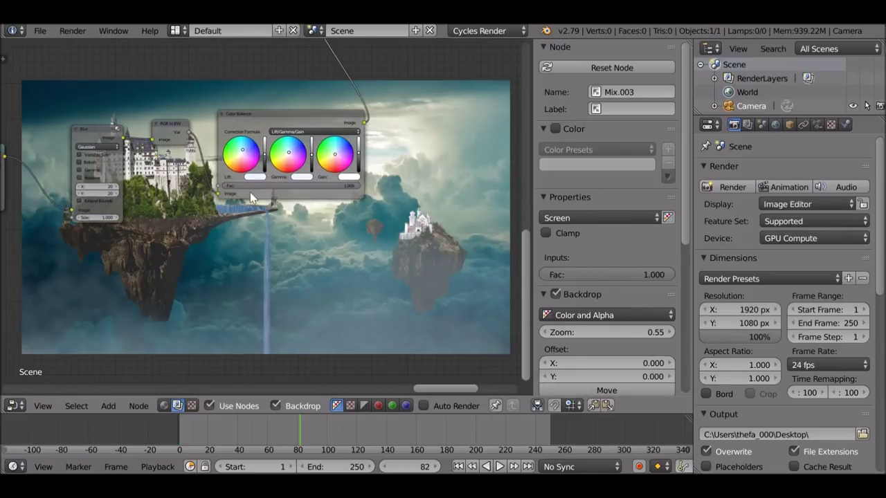
# - Tint the duplicated Color Balance node's Lift further towards blue and raise its Gain slightly
pyautogui.scroll(2, 254, 190)
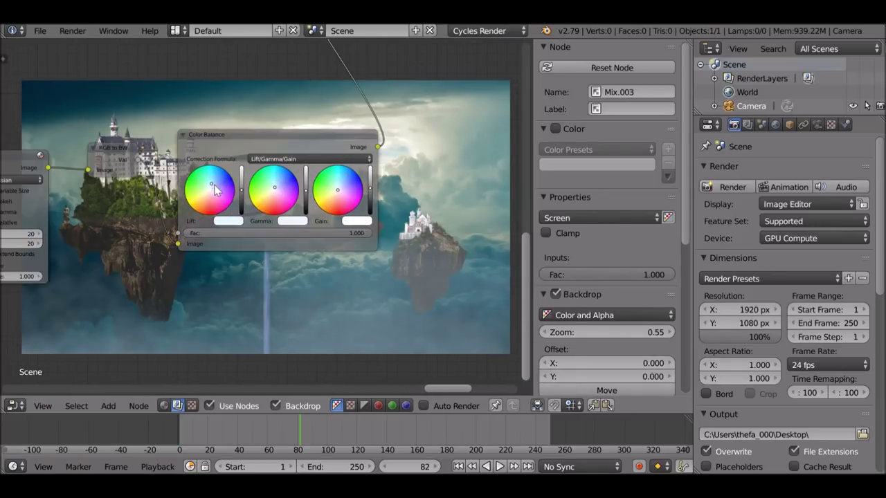
pyautogui.moveTo(213, 186); pyautogui.dragTo(213, 181)
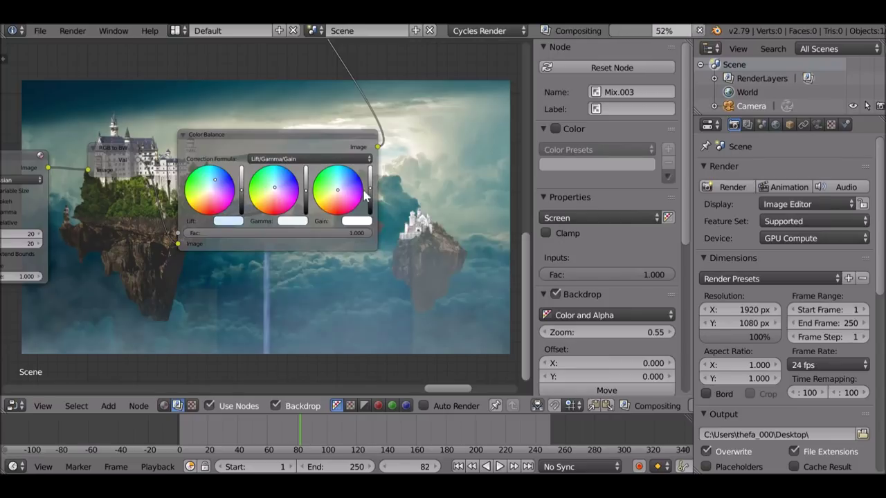
pyautogui.scroll(3, 293, 174)
pyautogui.moveTo(321, 178); pyautogui.dragTo(322, 179)
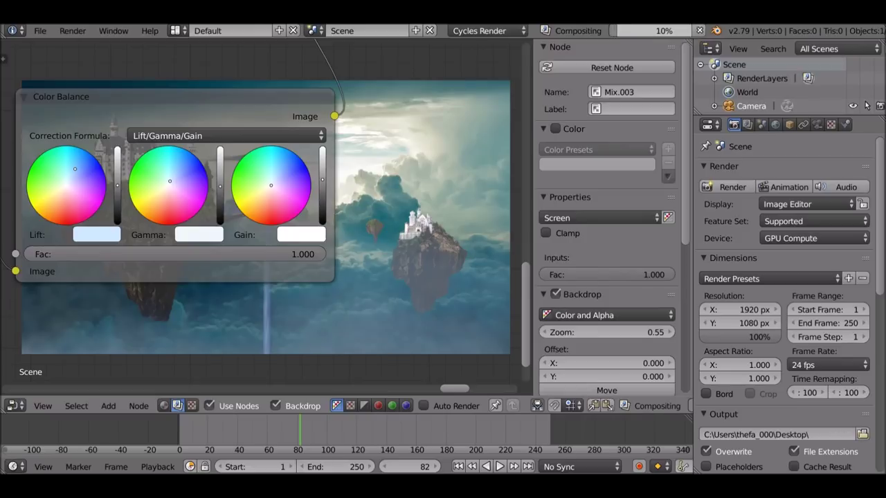
pyautogui.moveTo(367, 285); pyautogui.dragTo(347, 150, button='middle')
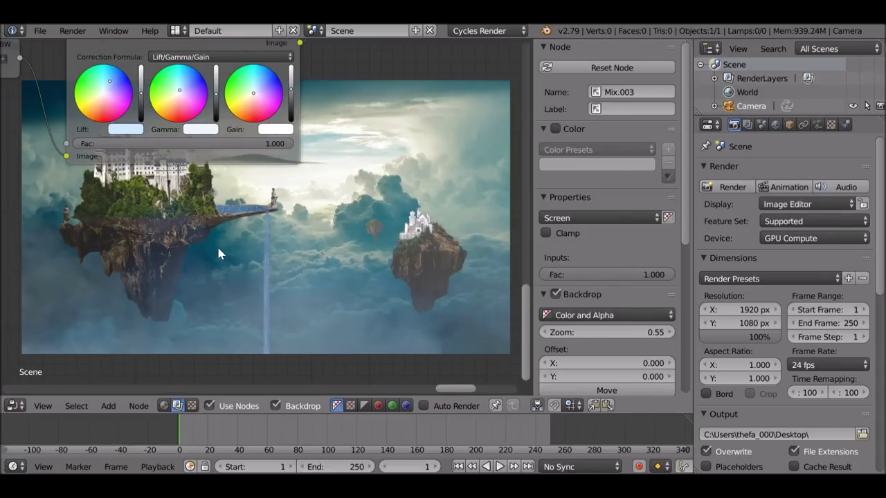
pyautogui.scroll(-5, 218, 249)
pyautogui.moveTo(218, 248); pyautogui.dragTo(197, 202, button='middle')
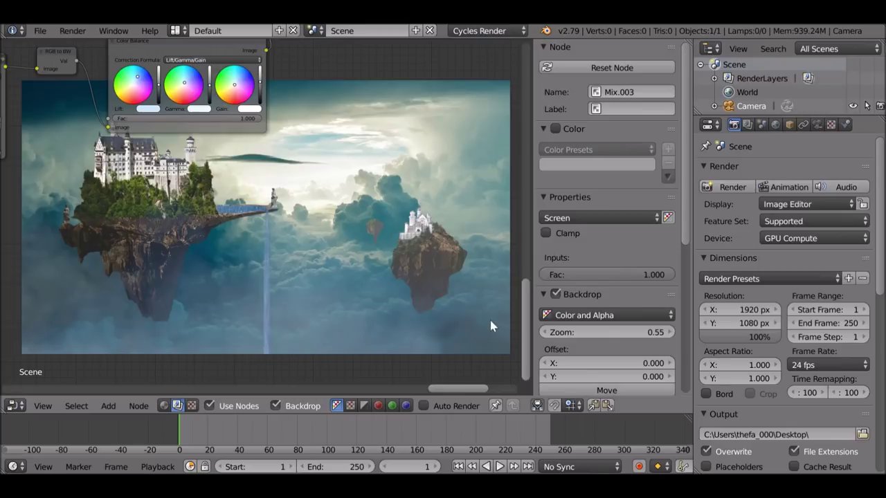
# - Join the duplicated fog nodes from Movie Clip through Screen in a new frame
pyautogui.moveTo(64, 222); pyautogui.dragTo(280, 249, button='middle')
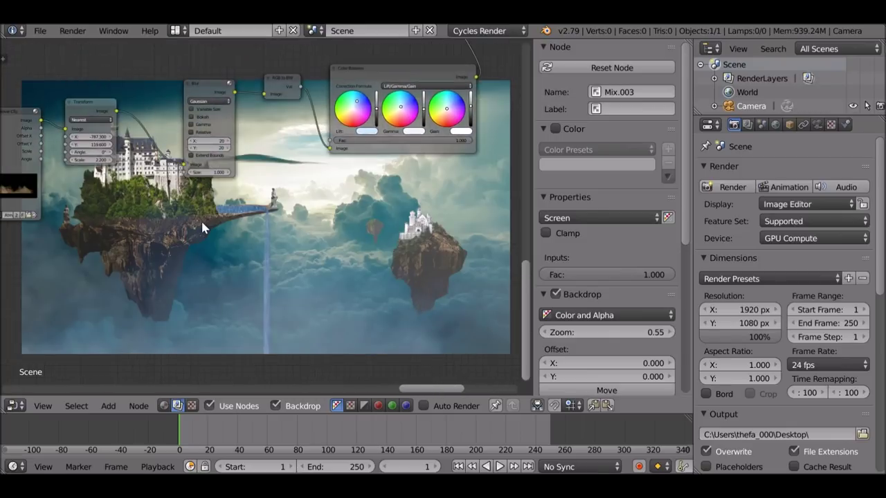
pyautogui.scroll(-7, 279, 250)
pyautogui.moveTo(201, 220); pyautogui.dragTo(319, 254, button='middle')
pyautogui.scroll(-5, 206, 201)
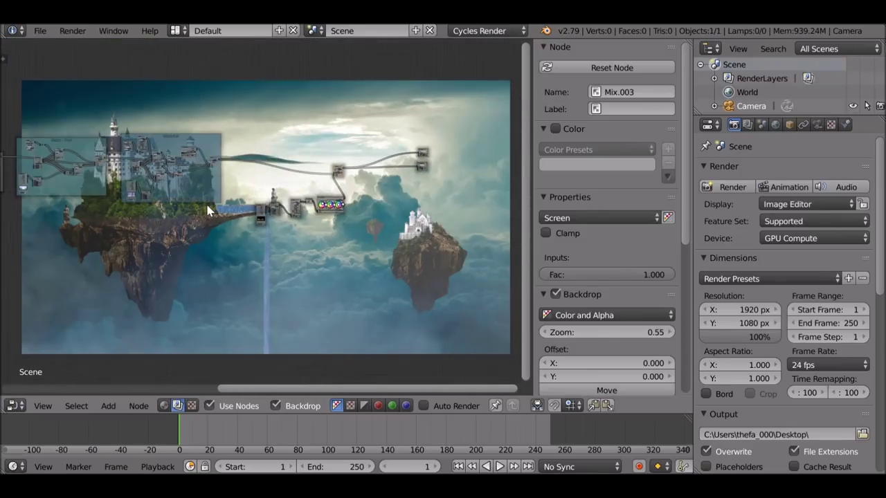
pyautogui.scroll(4, 275, 214)
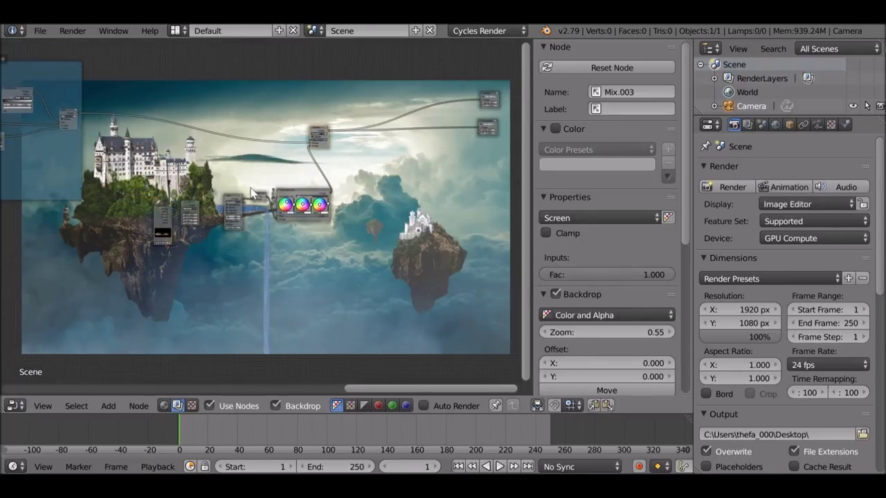
pyautogui.press('a')
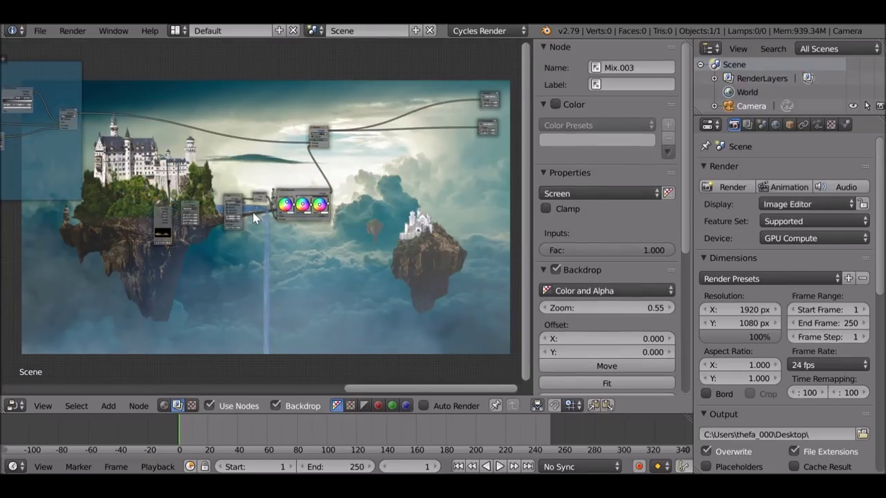
pyautogui.moveTo(137, 170); pyautogui.dragTo(402, 322)
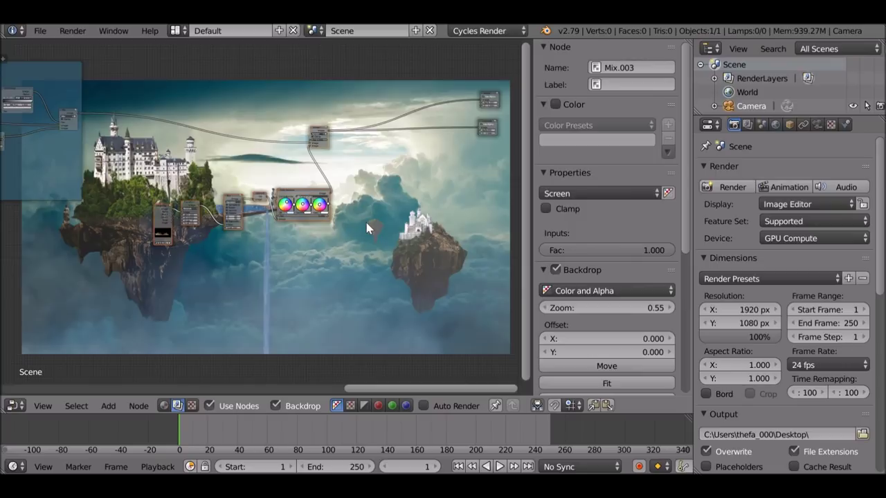
pyautogui.hotkey('ctrl', 'j')
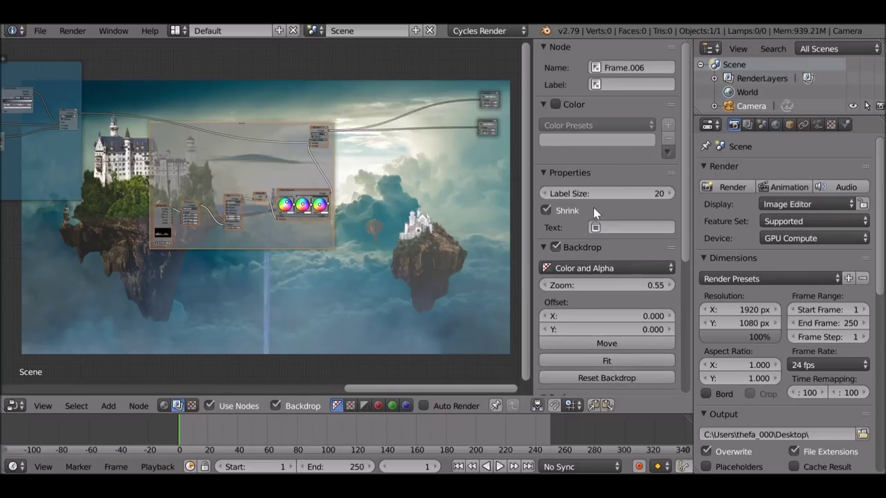
# - Set the new frame's label size to 64, label it "Fog - Front", and move it up beside the waterfall frame
pyautogui.moveTo(596, 193); pyautogui.dragTo(644, 193)
pyautogui.click(623, 82)
pyautogui.write('Fog - Front')
pyautogui.press('Return')
pyautogui.scroll(-3, 416, 90)
pyautogui.moveTo(298, 131); pyautogui.dragTo(298, 93)
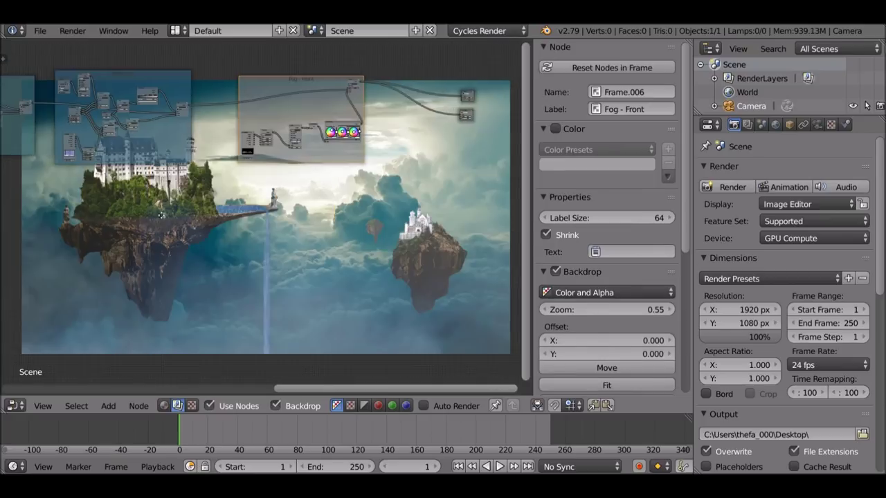
# - Switch to texture nodes, create a new World texture with nodes enabled, and name it "Gradient"
pyautogui.moveTo(93, 242); pyautogui.dragTo(248, 219, button='middle')
pyautogui.moveTo(178, 269); pyautogui.dragTo(358, 269, button='middle')
pyautogui.moveTo(85, 154); pyautogui.dragTo(215, 196, button='middle')
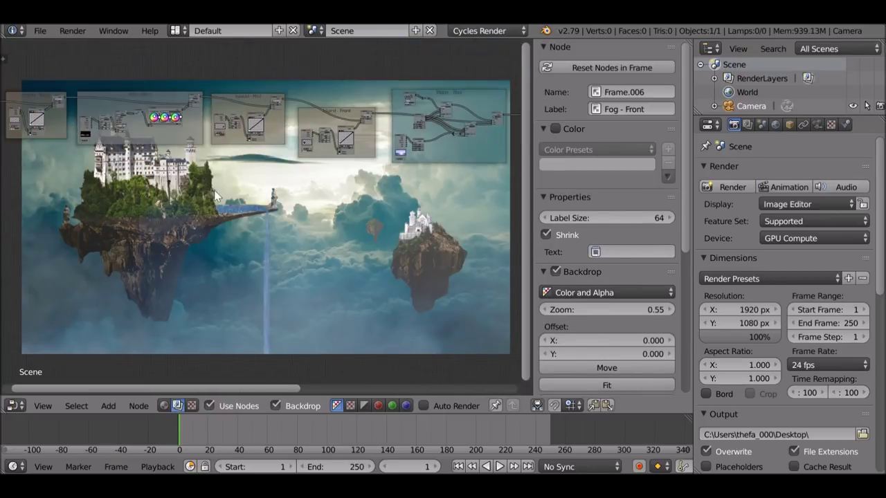
pyautogui.click(193, 407)
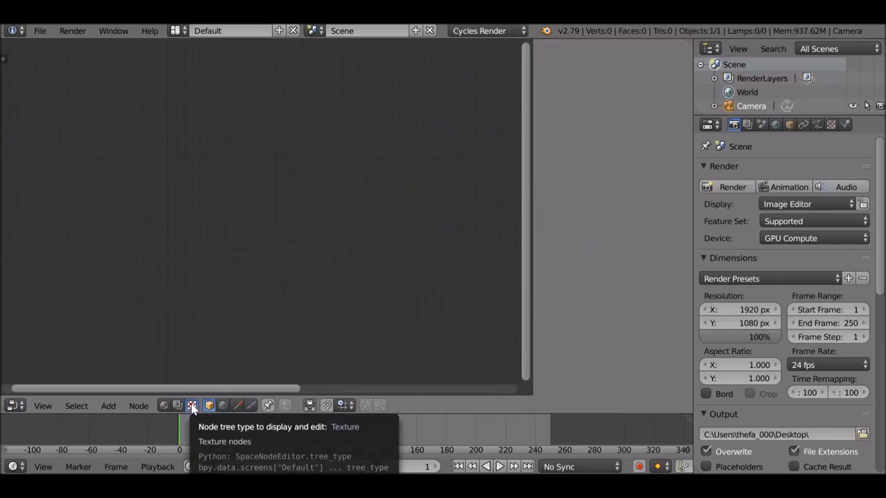
pyautogui.click(222, 406)
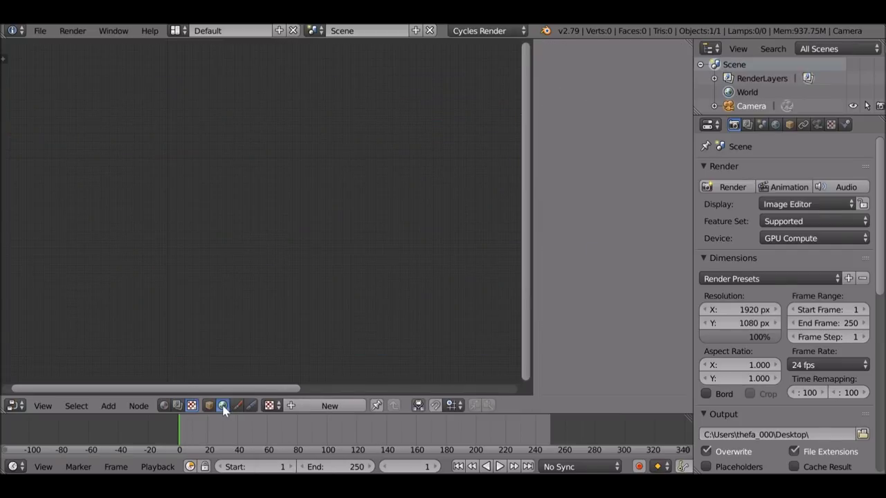
pyautogui.click(330, 405)
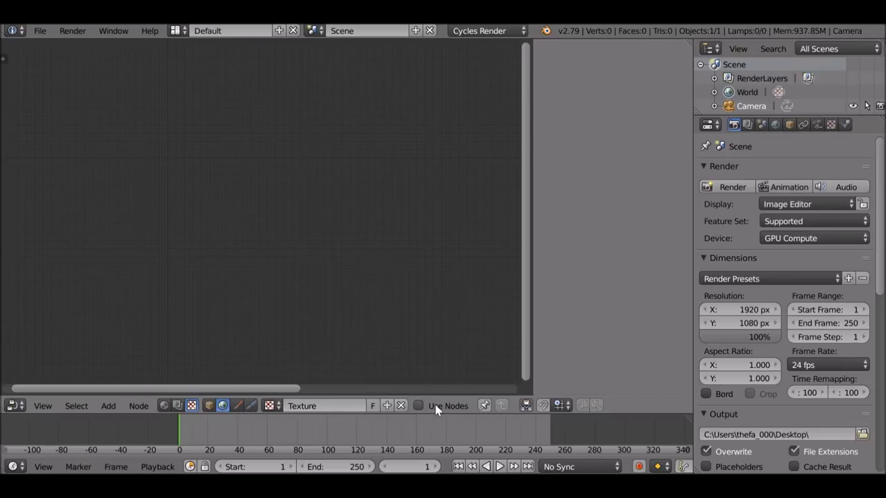
pyautogui.click(419, 406)
pyautogui.click(337, 407)
pyautogui.write('Gradient')
pyautogui.press('Return')
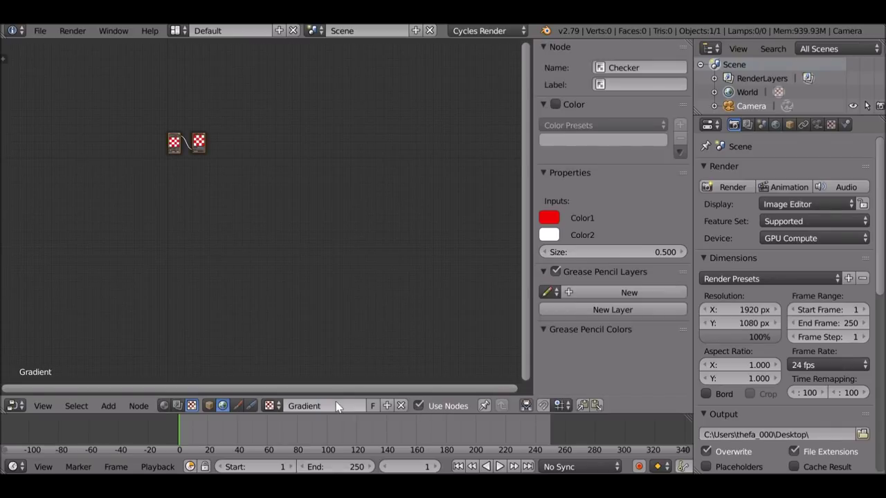
# - Move the Output node further from the Checker node and delete the Checker node
pyautogui.moveTo(195, 186); pyautogui.dragTo(262, 217, button='middle')
pyautogui.scroll(2, 262, 215)
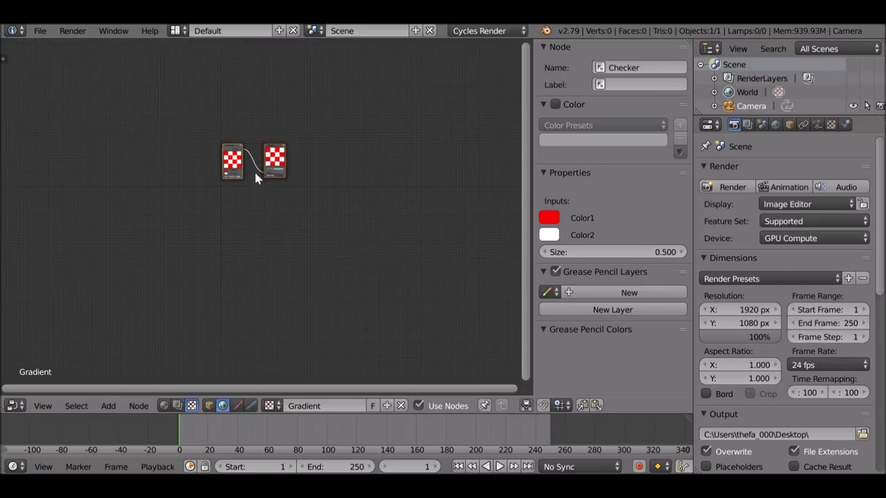
pyautogui.moveTo(279, 153); pyautogui.dragTo(330, 155)
pyautogui.moveTo(252, 152); pyautogui.dragTo(262, 160)
pyautogui.press('x')
pyautogui.scroll(3, 277, 161)
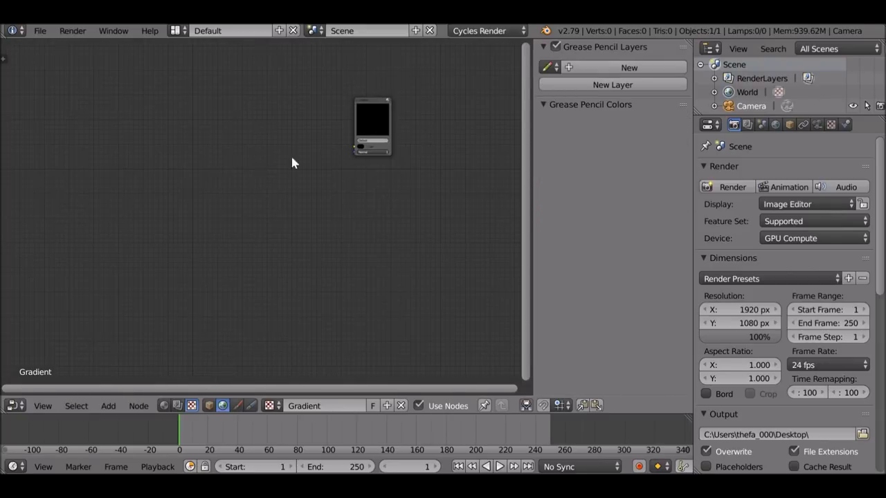
# - Add a Blend texture node and connect its Color output to the Output node's Color input
pyautogui.moveTo(291, 162); pyautogui.dragTo(249, 233, button='middle')
pyautogui.hotkey('shift', 'a')
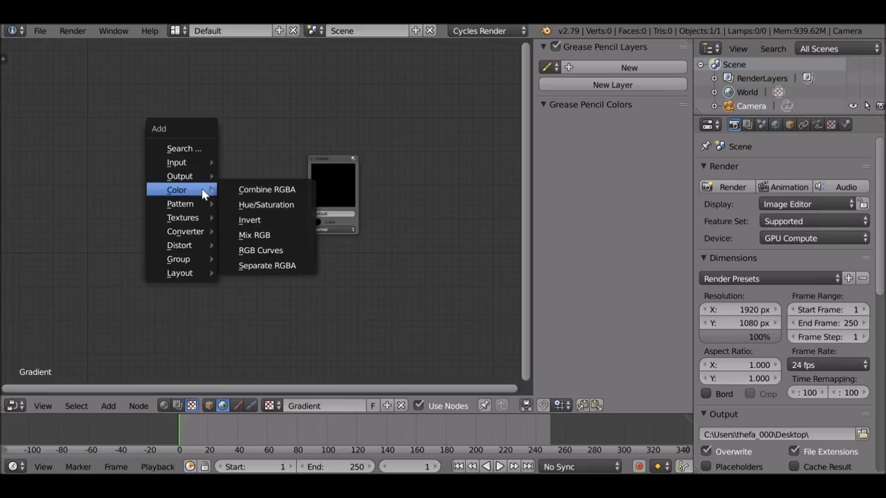
pyautogui.moveTo(189, 220)
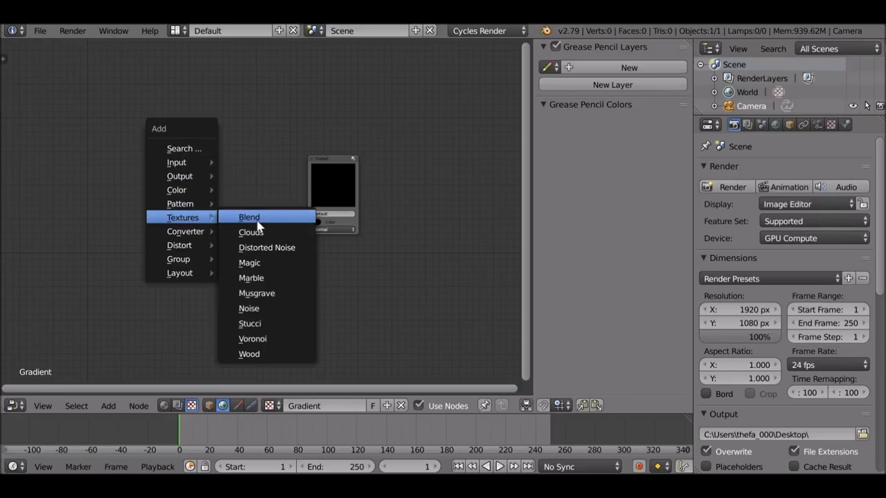
pyautogui.click(249, 218)
pyautogui.click(221, 203)
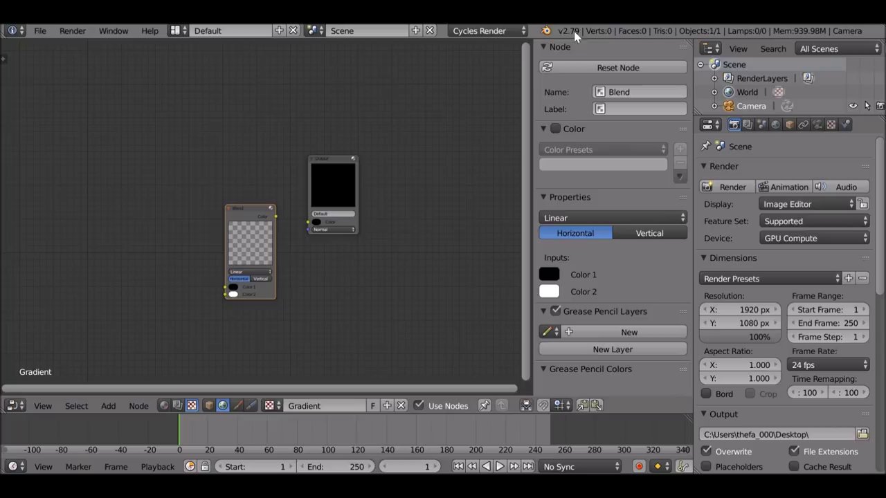
pyautogui.scroll(1, 229, 228)
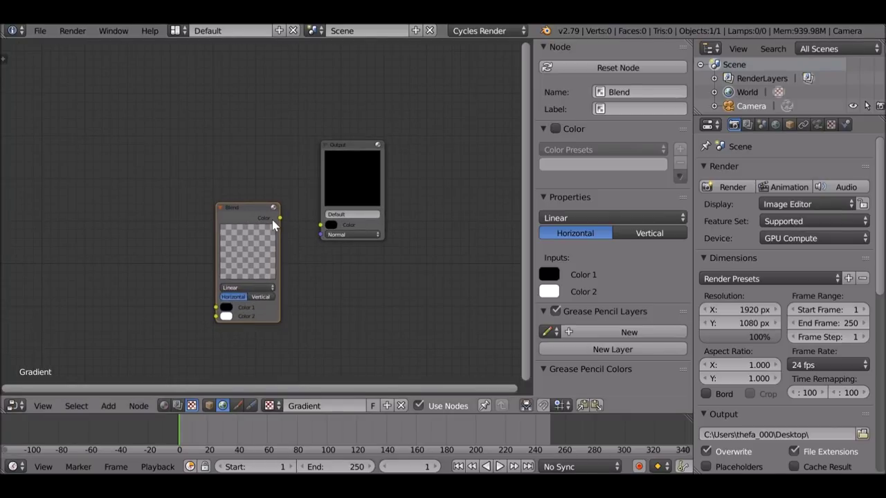
pyautogui.moveTo(281, 219); pyautogui.dragTo(321, 225)
pyautogui.scroll(1, 255, 261)
pyautogui.moveTo(255, 260); pyautogui.dragTo(247, 230)
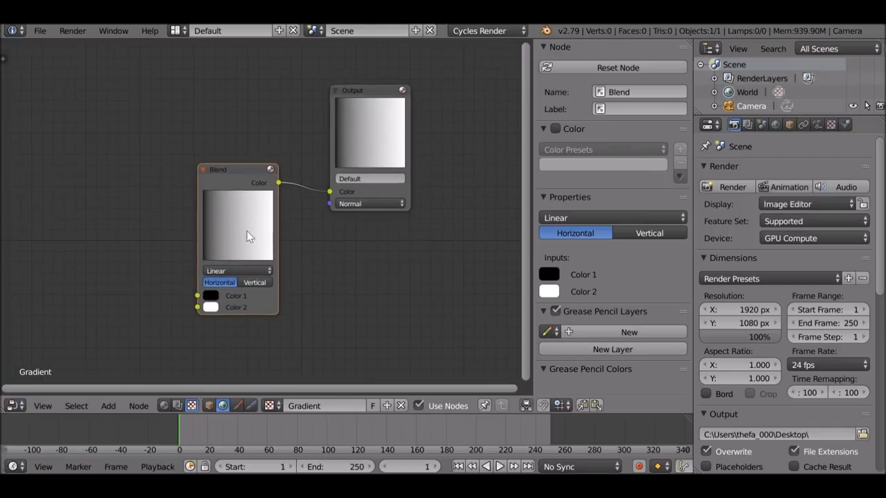
# - Make the Blend gradient Vertical and Quadratic, and move the node level with the Output node
pyautogui.click(257, 285)
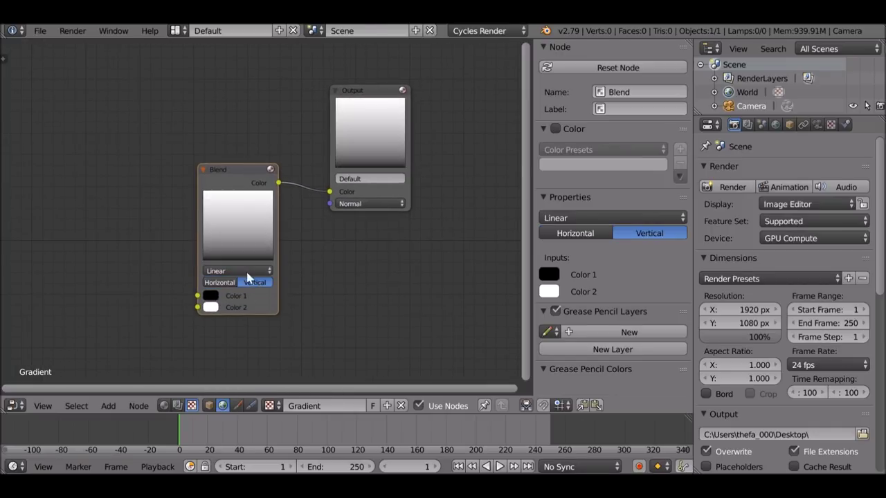
pyautogui.click(234, 272)
pyautogui.click(228, 247)
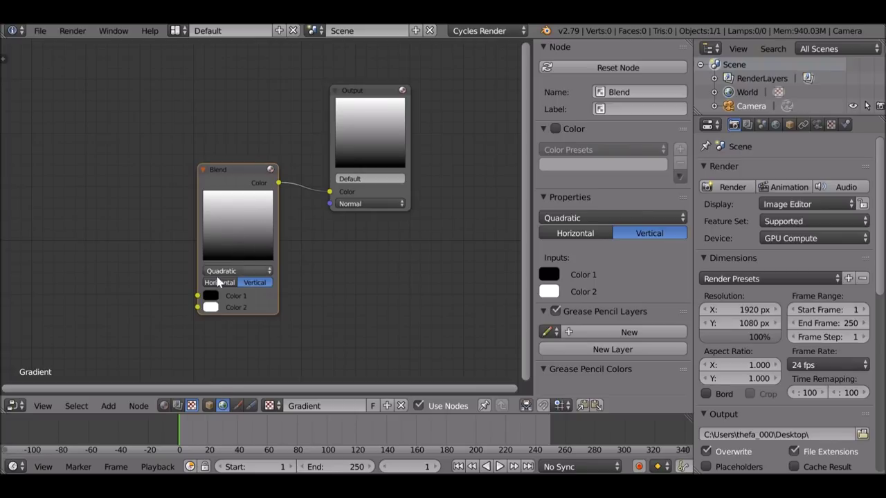
pyautogui.moveTo(240, 174); pyautogui.dragTo(247, 96)
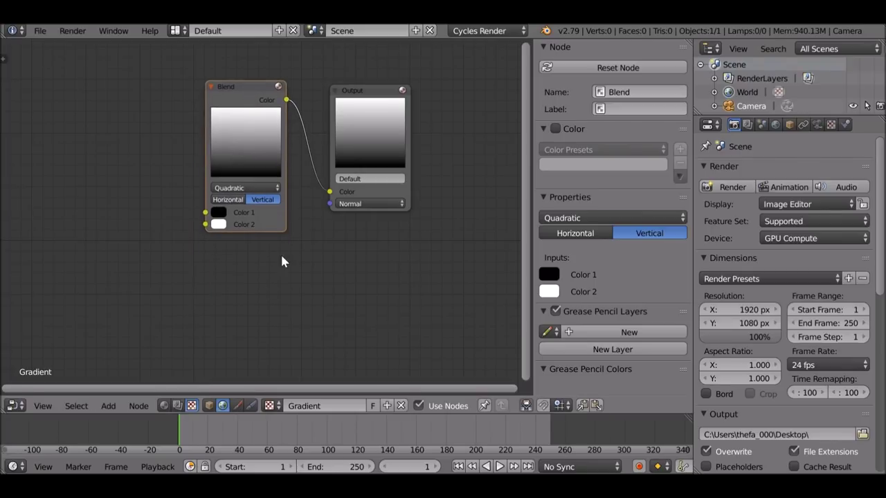
# - Return to the compositing nodes and add a Texture input node near the "Island - Front" frame
pyautogui.click(177, 406)
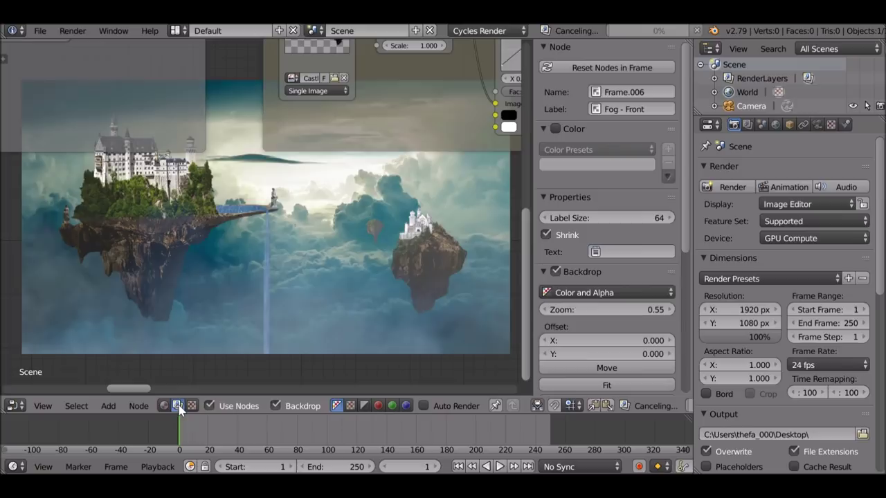
pyautogui.moveTo(276, 213); pyautogui.dragTo(194, 196, button='middle')
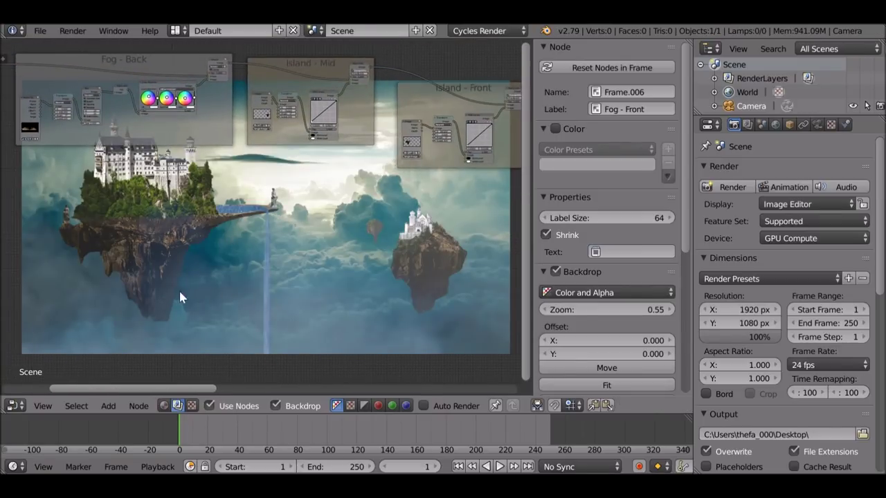
pyautogui.moveTo(339, 138); pyautogui.dragTo(236, 158, button='middle')
pyautogui.moveTo(351, 103); pyautogui.dragTo(351, 90)
pyautogui.moveTo(366, 165); pyautogui.dragTo(300, 214, button='middle')
pyautogui.scroll(3, 300, 215)
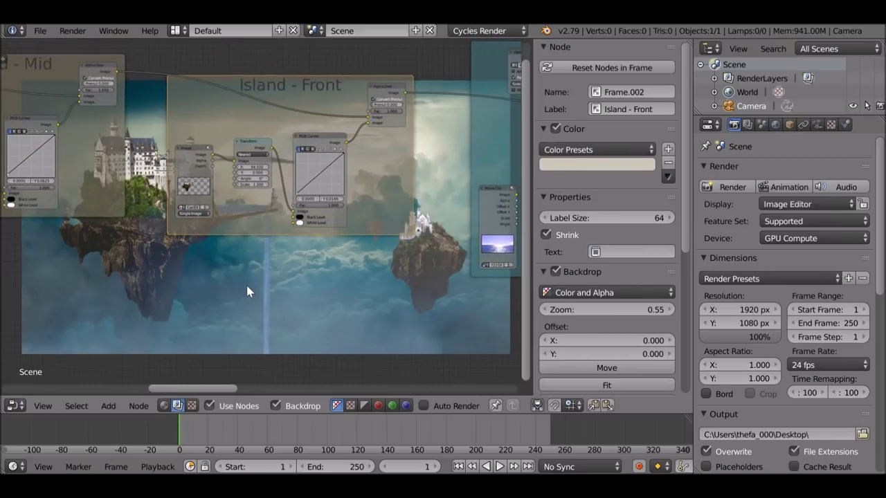
pyautogui.hotkey('shift', 'a')
pyautogui.moveTo(222, 305)
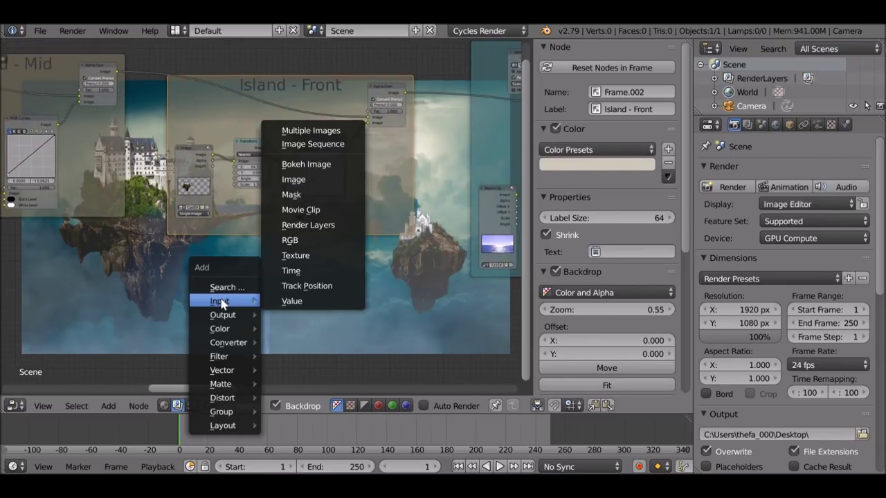
pyautogui.click(317, 256)
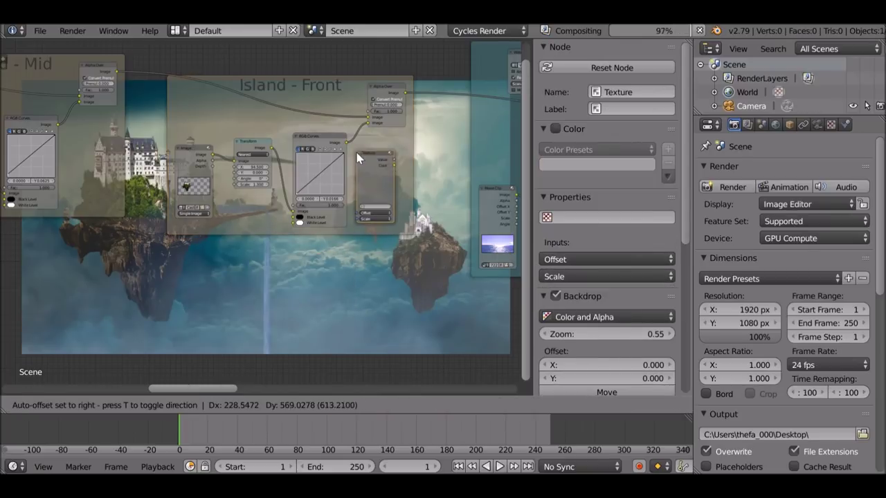
pyautogui.click(357, 151)
# - Place the Texture node above the front island's Image node and link its Color to the Alpha Over node's Fac
pyautogui.scroll(6, 357, 153)
pyautogui.moveTo(431, 149); pyautogui.dragTo(389, 237, button='middle')
pyautogui.moveTo(390, 237); pyautogui.dragTo(162, 158)
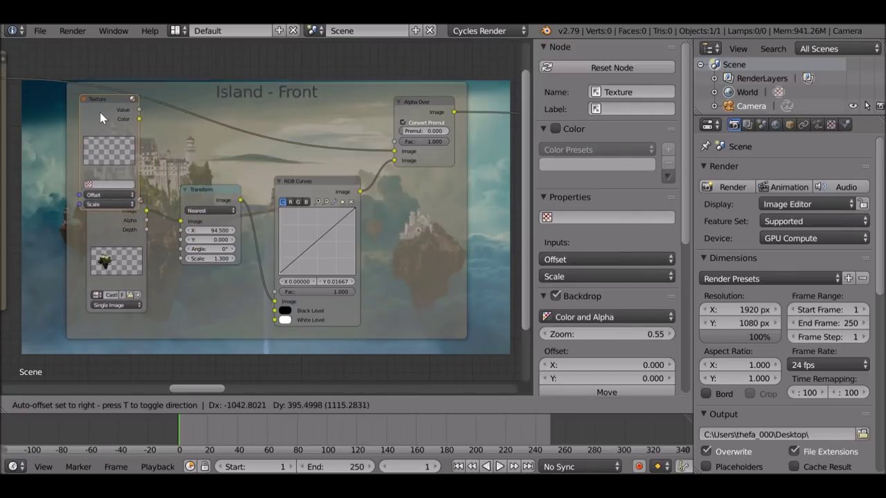
pyautogui.click(100, 113)
pyautogui.moveTo(141, 116); pyautogui.dragTo(400, 149)
# - Assign the Gradient texture to the Texture node in the "Island - Front" frame
pyautogui.moveTo(144, 160); pyautogui.dragTo(334, 184, button='middle')
pyautogui.scroll(6, 334, 184)
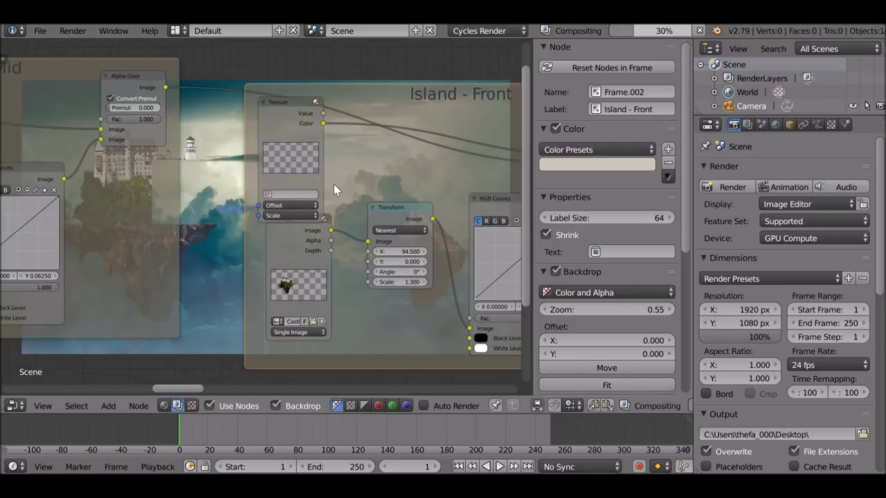
pyautogui.click(289, 181)
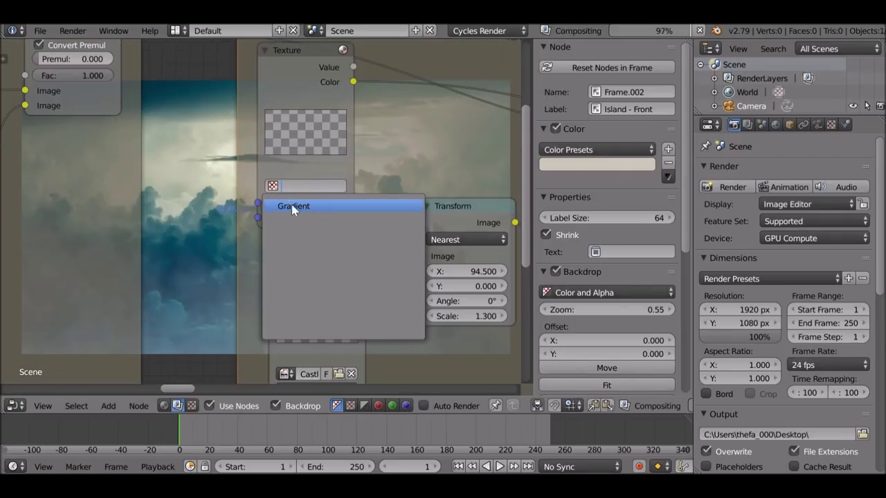
pyautogui.click(293, 205)
# - Raise the front island Texture node's Y offset to about 1.45 and check the fade at the island's base
pyautogui.moveTo(181, 373); pyautogui.dragTo(140, 174, button='middle')
pyautogui.moveTo(190, 104); pyautogui.dragTo(129, 408, button='middle')
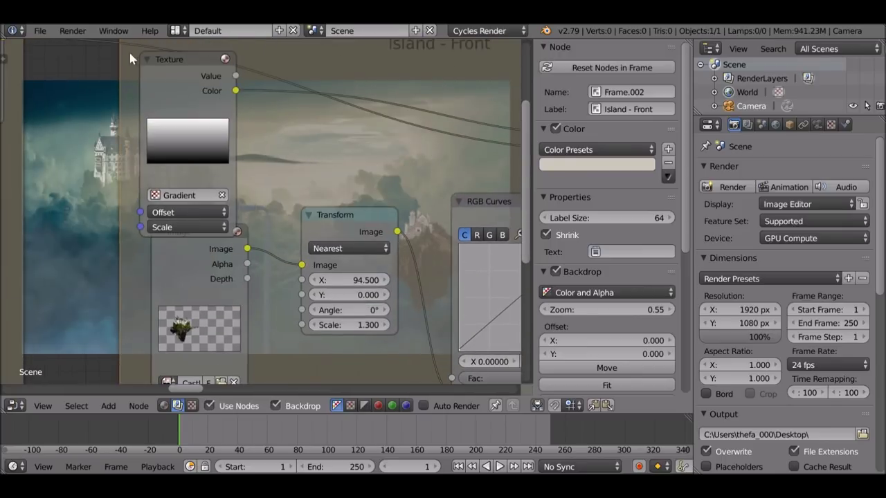
pyautogui.click(171, 64)
pyautogui.click(174, 212)
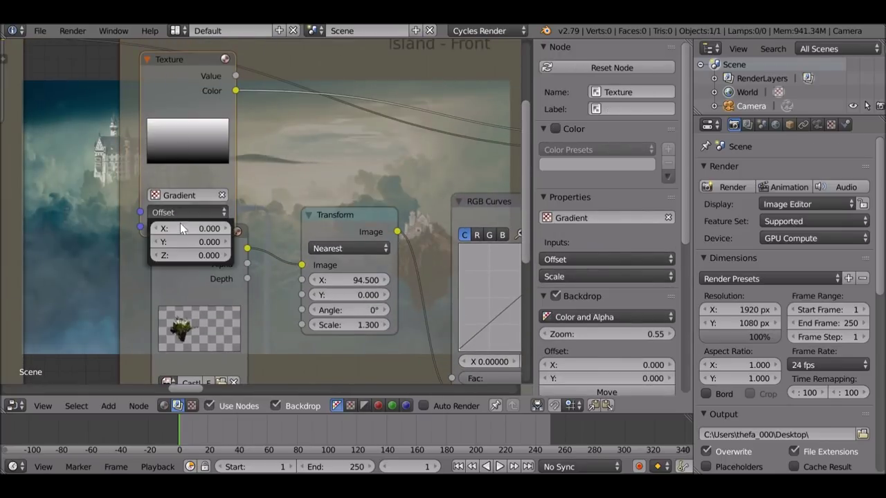
pyautogui.moveTo(185, 243); pyautogui.dragTo(267, 243)
pyautogui.moveTo(272, 170); pyautogui.dragTo(343, 266, button='middle')
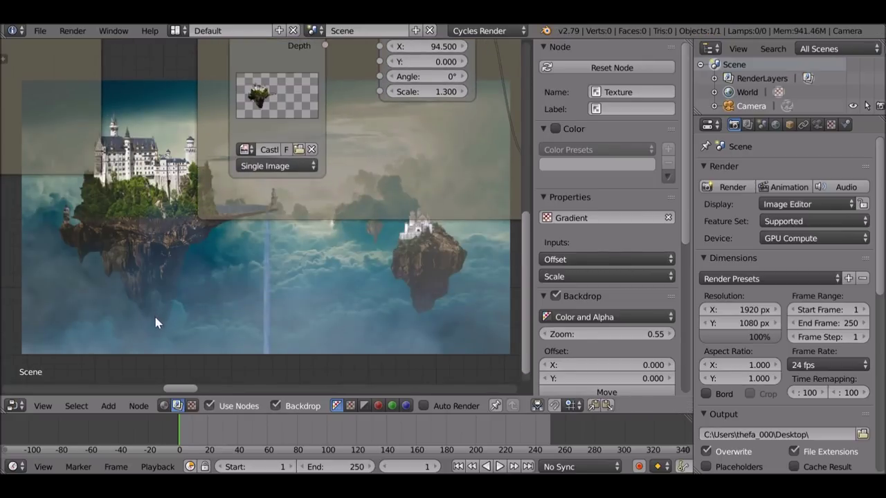
pyautogui.moveTo(155, 318); pyautogui.dragTo(146, 214, button='middle')
pyautogui.moveTo(420, 299); pyautogui.dragTo(452, 302, button='middle')
pyautogui.scroll(2, 419, 309)
pyautogui.moveTo(407, 283); pyautogui.dragTo(370, 356, button='middle')
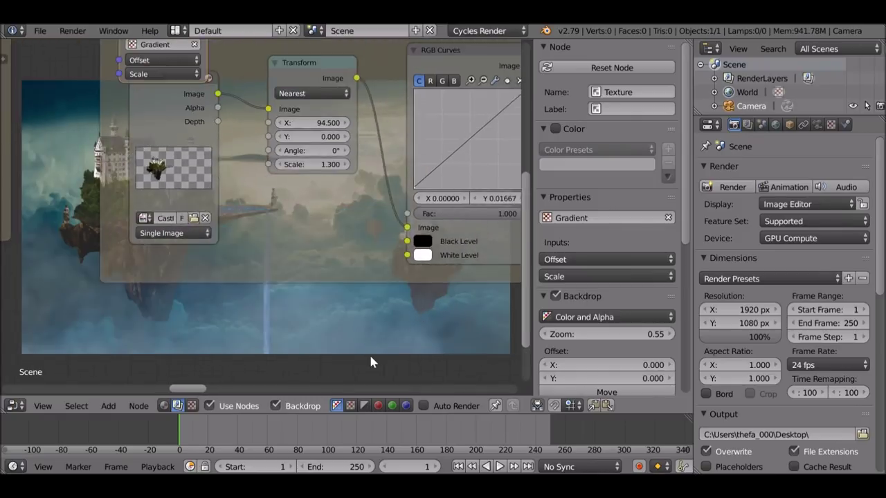
# - Duplicate the Gradient Texture node and move the copy into the "Island - Mid" frame
pyautogui.scroll(-8, 360, 341)
pyautogui.moveTo(242, 263); pyautogui.dragTo(159, 274, button='middle')
pyautogui.moveTo(130, 90); pyautogui.dragTo(141, 86)
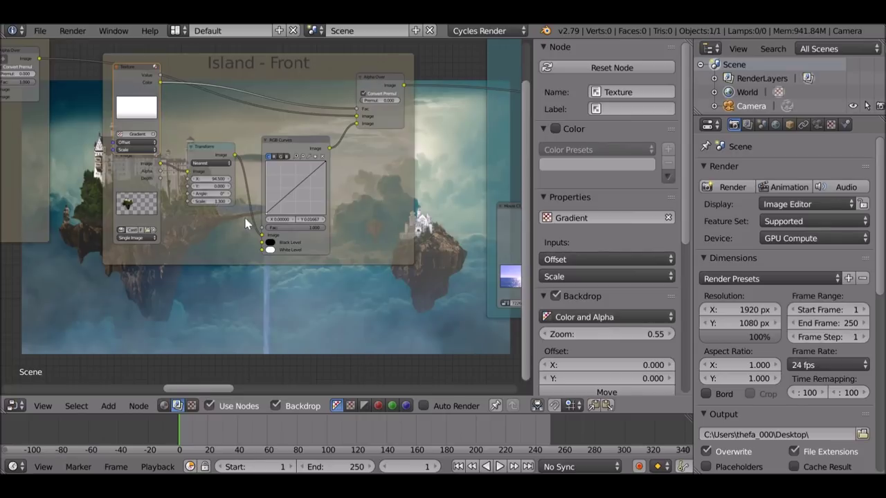
pyautogui.click(612, 405)
pyautogui.hotkey('shift', 'd')
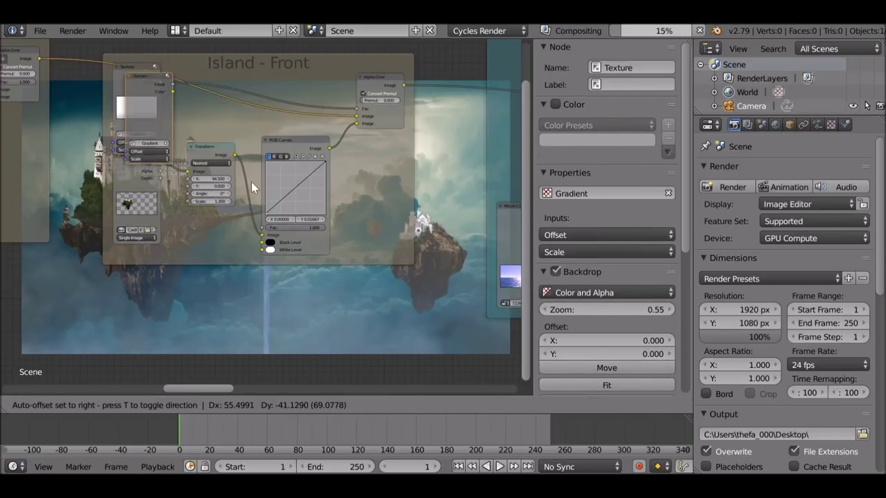
pyautogui.click(447, 331)
pyautogui.scroll(-8, 446, 325)
pyautogui.moveTo(447, 325); pyautogui.dragTo(512, 275, button='middle')
pyautogui.moveTo(127, 96); pyautogui.dragTo(131, 89)
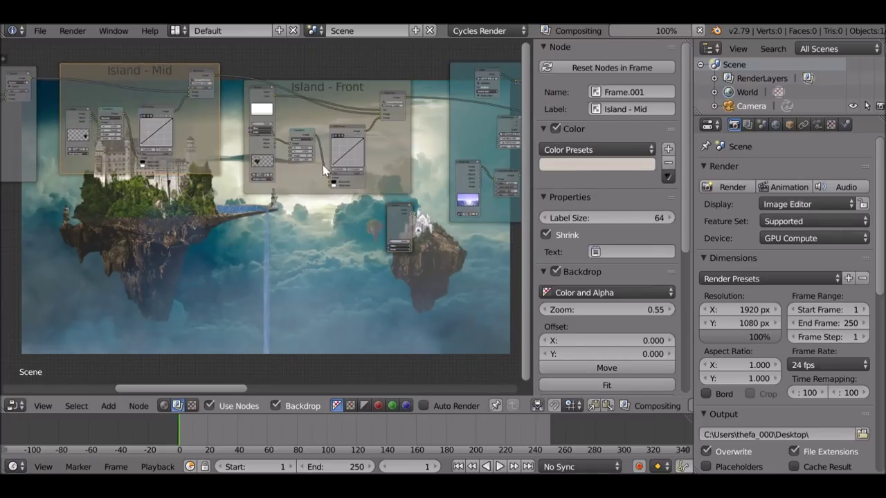
pyautogui.moveTo(386, 211); pyautogui.dragTo(193, 129)
# - Link the duplicated Texture node's Color to the mid island's Alpha Over Fac, open its Offset values, and check the composite
pyautogui.scroll(5, 293, 257)
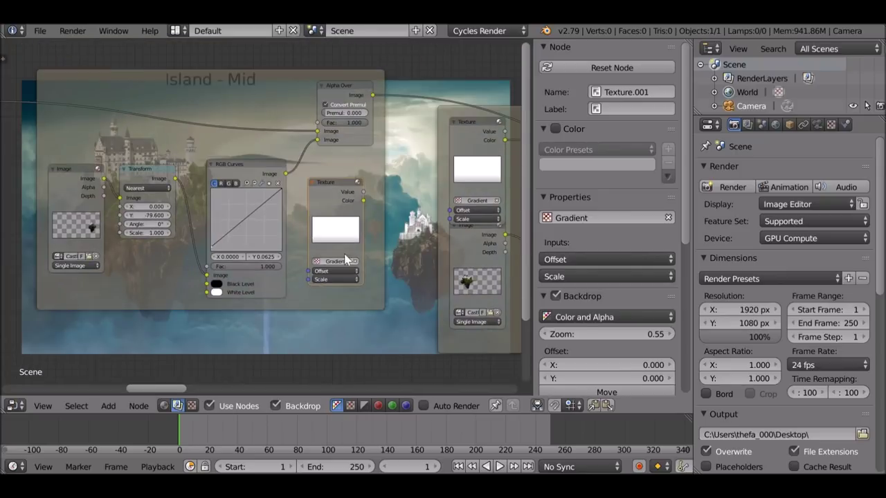
pyautogui.scroll(1, 356, 227)
pyautogui.moveTo(390, 197); pyautogui.dragTo(330, 101)
pyautogui.moveTo(325, 292); pyautogui.dragTo(289, 180, button='middle')
pyautogui.scroll(2, 285, 213)
pyautogui.click(287, 175)
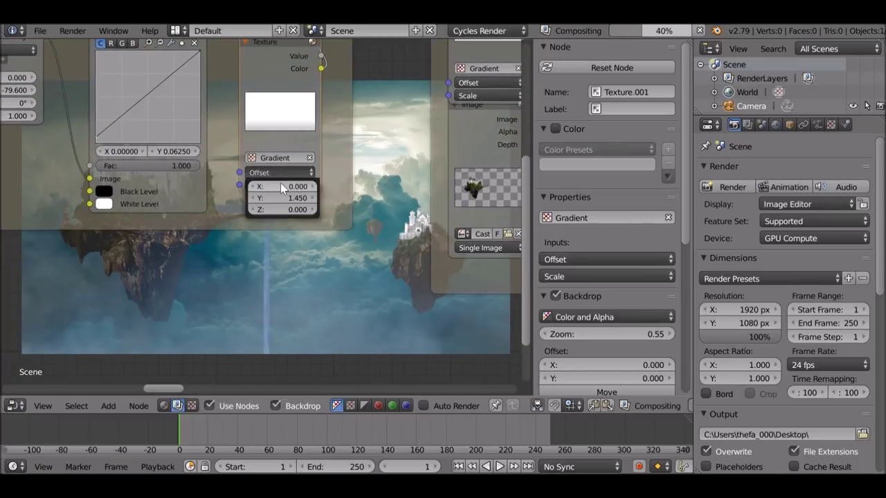
pyautogui.keyDown('shift'); pyautogui.scroll(-3, 388, 234); pyautogui.keyUp('shift')
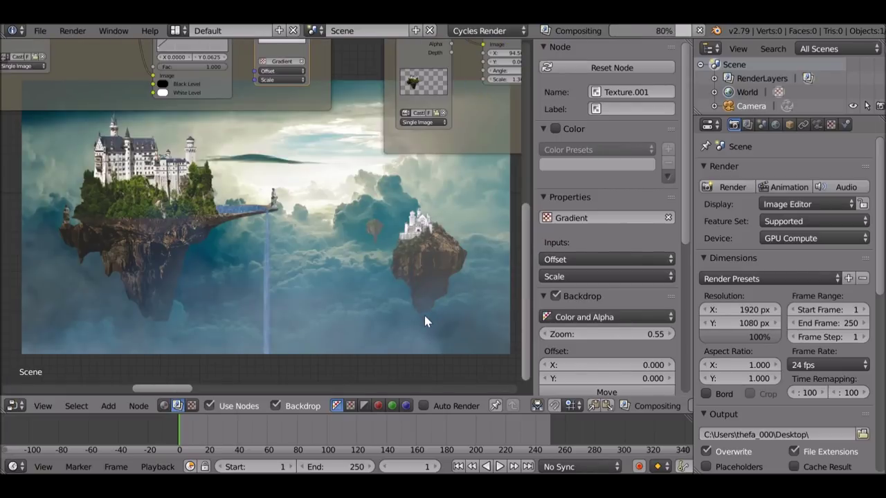
pyautogui.scroll(-9, 290, 284)
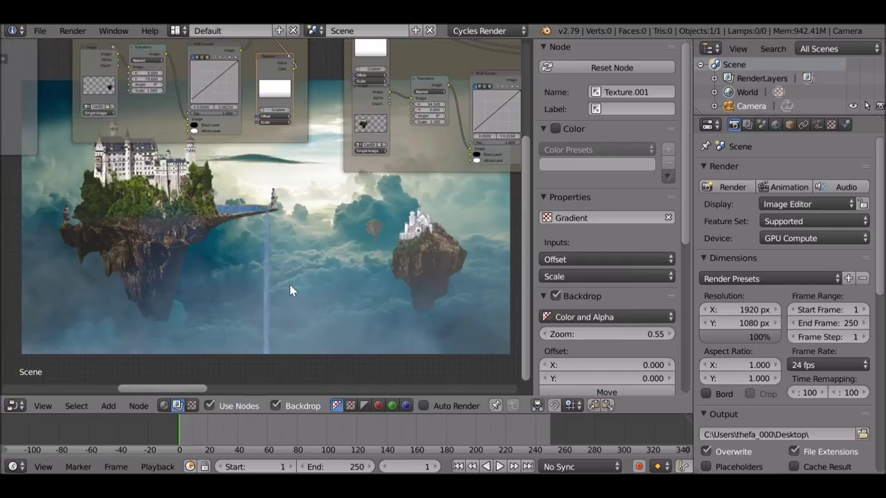
pyautogui.moveTo(268, 334); pyautogui.dragTo(274, 285, button='middle')
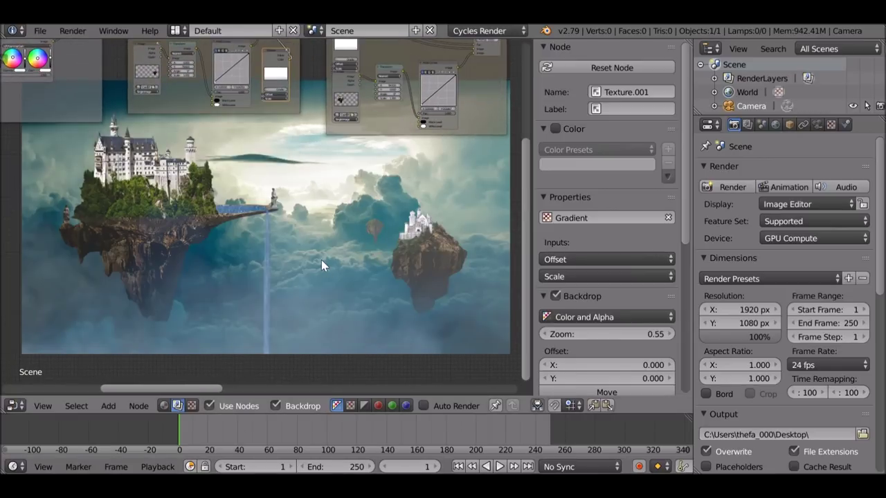
# - Move the "Fog - Front" frame farther along the node chain to leave a gap after the blue frame preceding it
pyautogui.scroll(-2, 321, 259)
pyautogui.keyDown('ctrl'); pyautogui.hscroll(2, 321, 260); pyautogui.keyUp('ctrl')
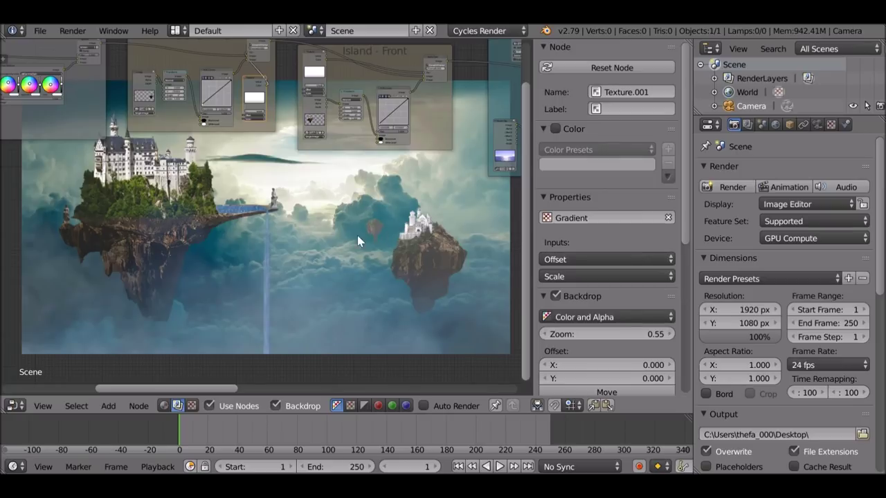
pyautogui.scroll(-2, 386, 231)
pyautogui.scroll(-4, 339, 236)
pyautogui.moveTo(349, 242); pyautogui.dragTo(245, 217, button='middle')
pyautogui.moveTo(313, 232); pyautogui.dragTo(267, 231, button='middle')
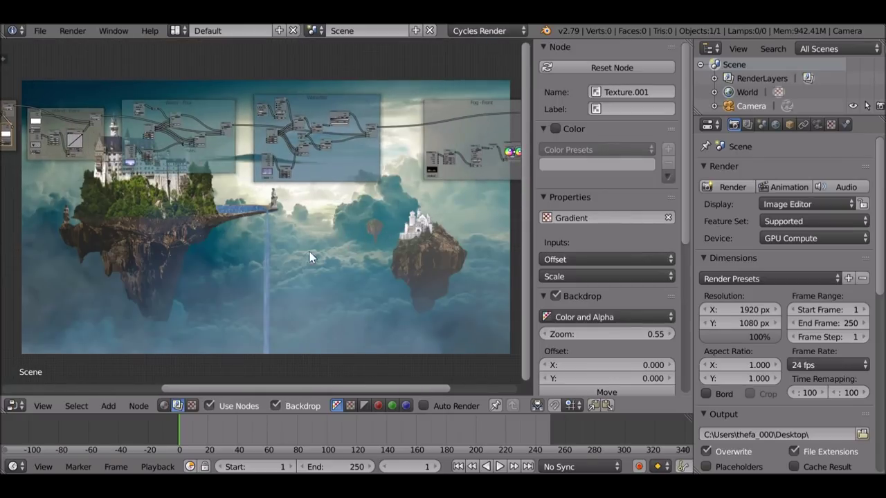
pyautogui.scroll(3, 356, 140)
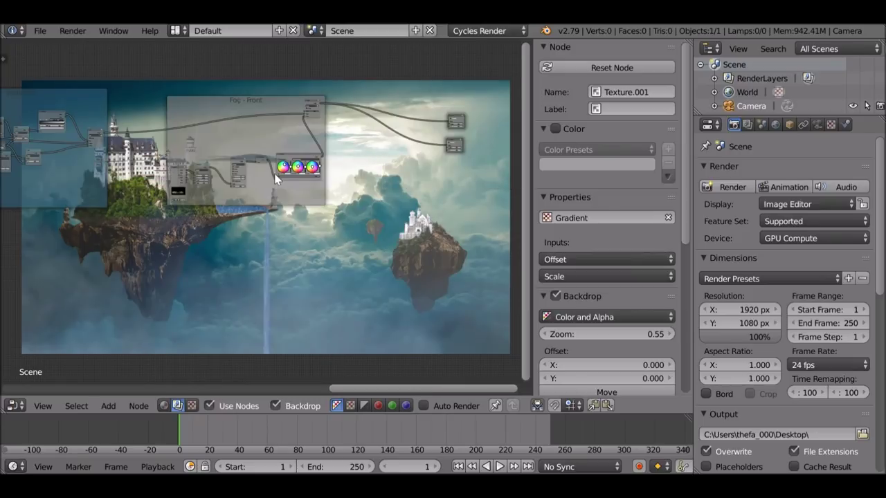
pyautogui.moveTo(325, 261); pyautogui.dragTo(328, 208, button='middle')
pyautogui.click(270, 76)
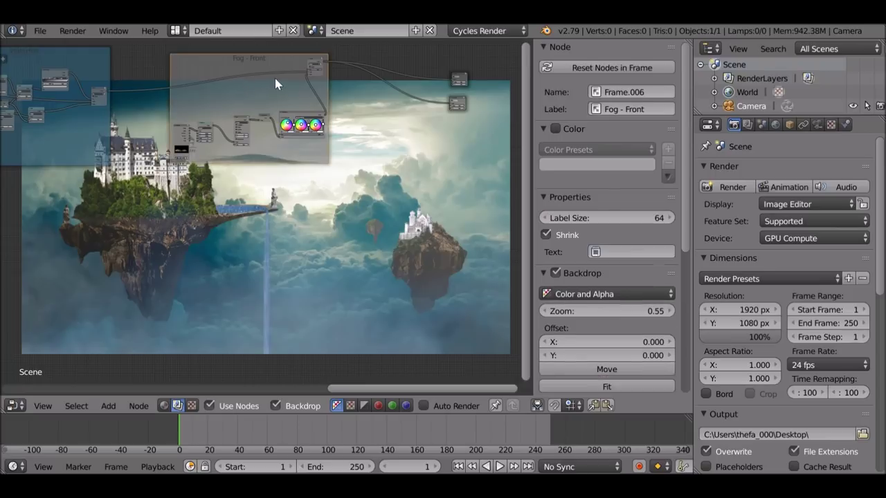
pyautogui.moveTo(218, 182); pyautogui.dragTo(324, 217, button='middle')
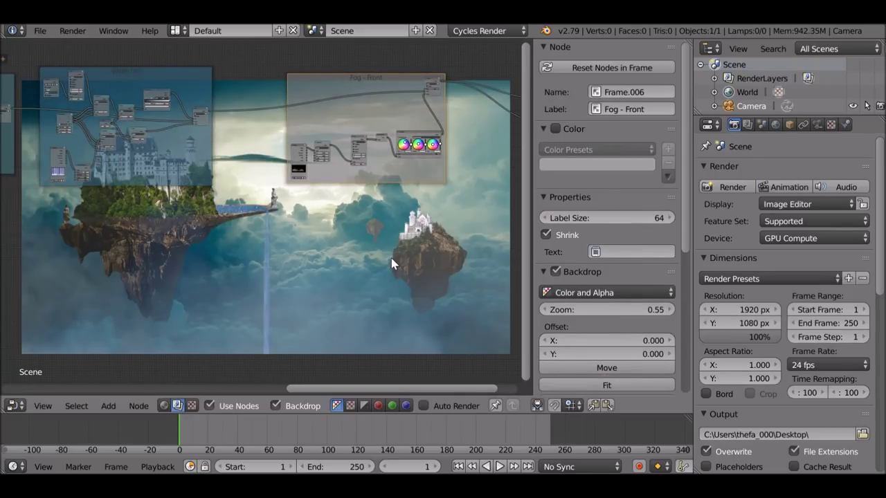
pyautogui.moveTo(386, 85); pyautogui.dragTo(452, 80)
# - Add an Alpha Over node and insert it on the main link ahead of the "Fog - Front" frame
pyautogui.hotkey('shift', 'a')
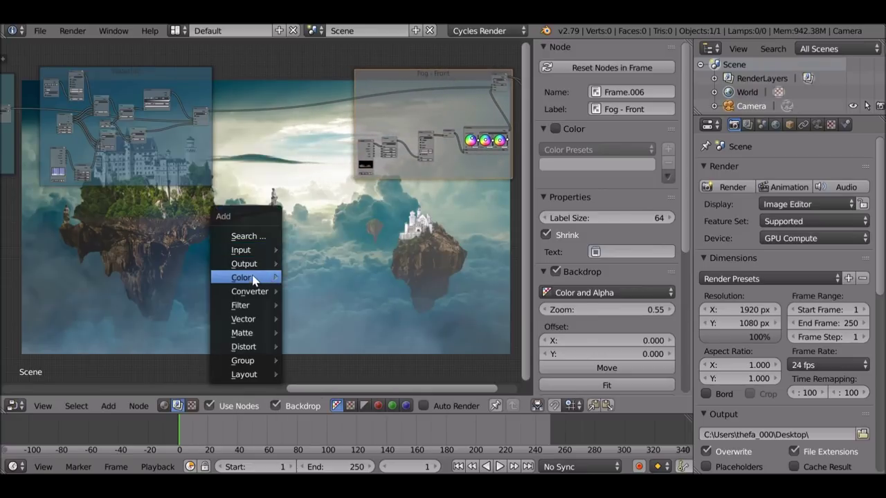
pyautogui.moveTo(254, 278)
pyautogui.click(312, 277)
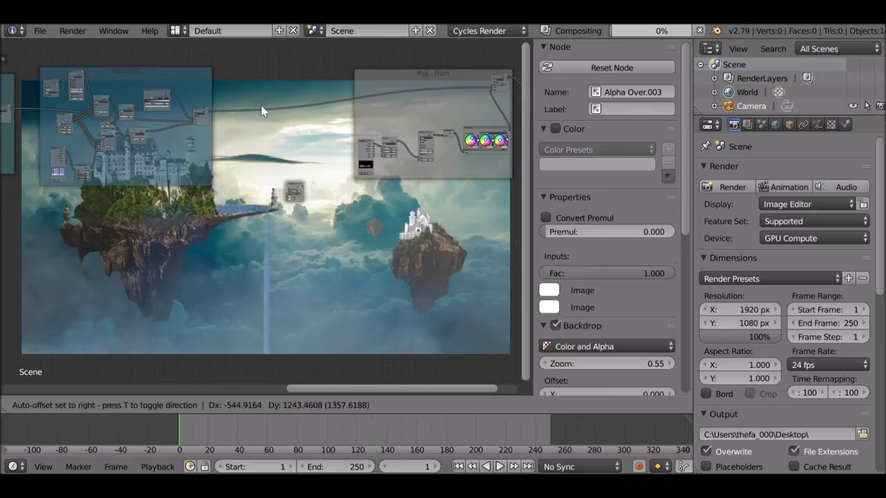
pyautogui.click(284, 106)
pyautogui.scroll(4, 282, 150)
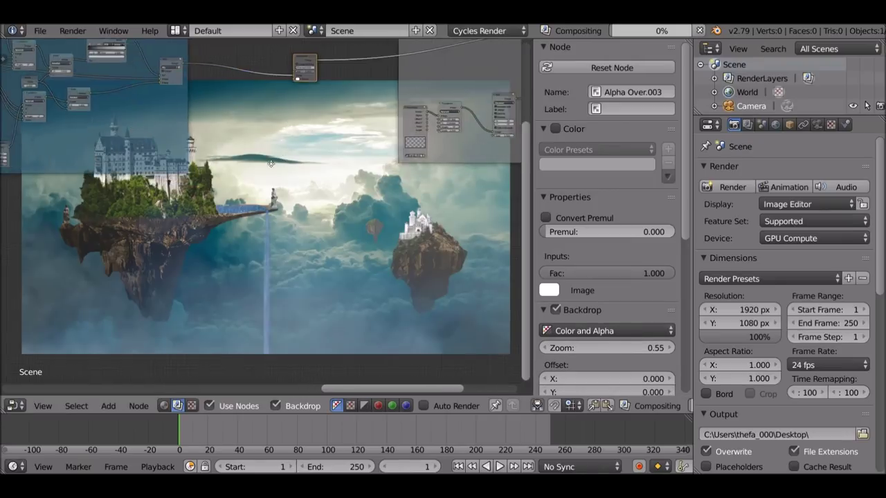
pyautogui.scroll(1, 196, 177)
# - Import the sailboat's numbered PNG image sequence, browsing from the recent "water" folder, and place its node near the new Alpha Over
pyautogui.hotkey('shift', 'a')
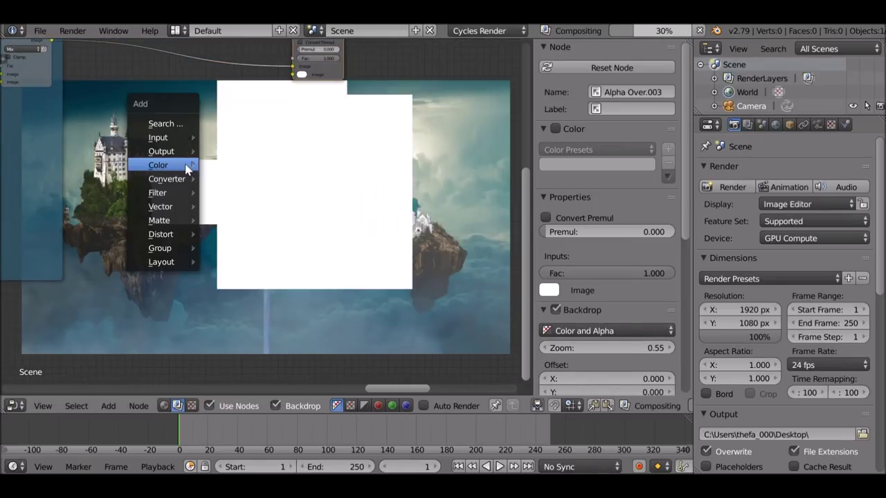
pyautogui.moveTo(166, 143)
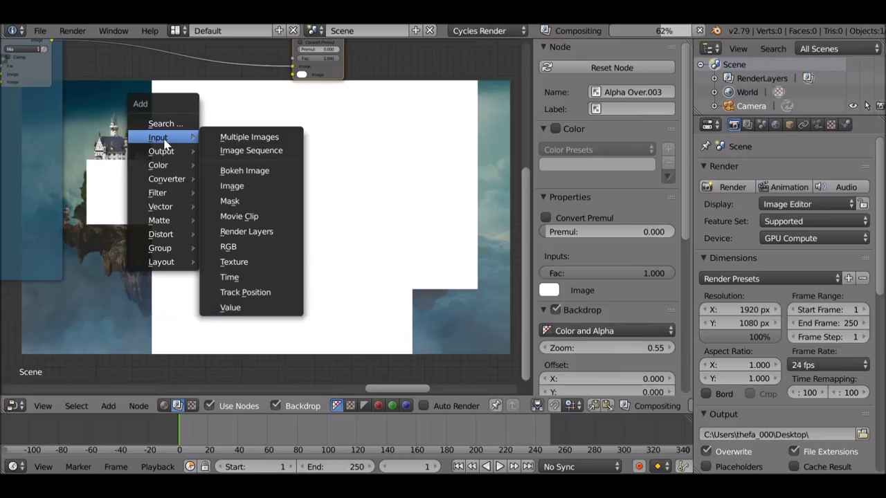
pyautogui.click(284, 151)
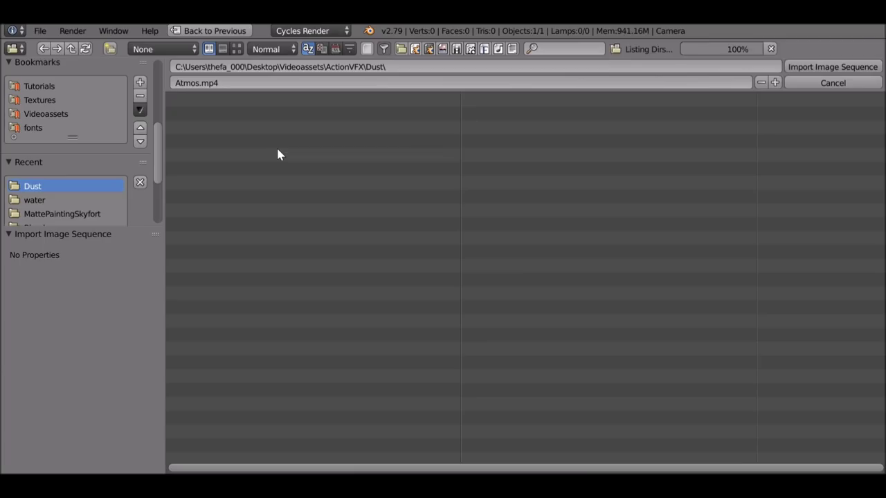
pyautogui.click(46, 202)
pyautogui.click(208, 114)
pyautogui.press('a')
pyautogui.click(811, 68)
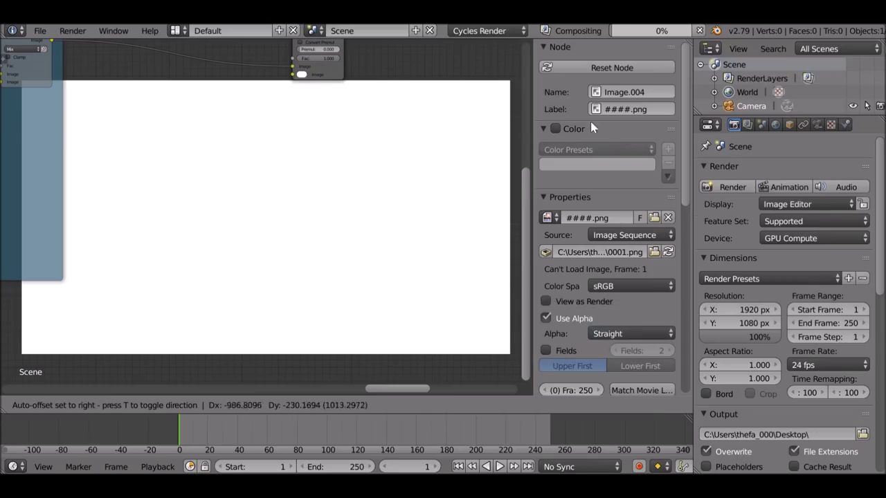
pyautogui.click(196, 97)
pyautogui.scroll(2, 249, 123)
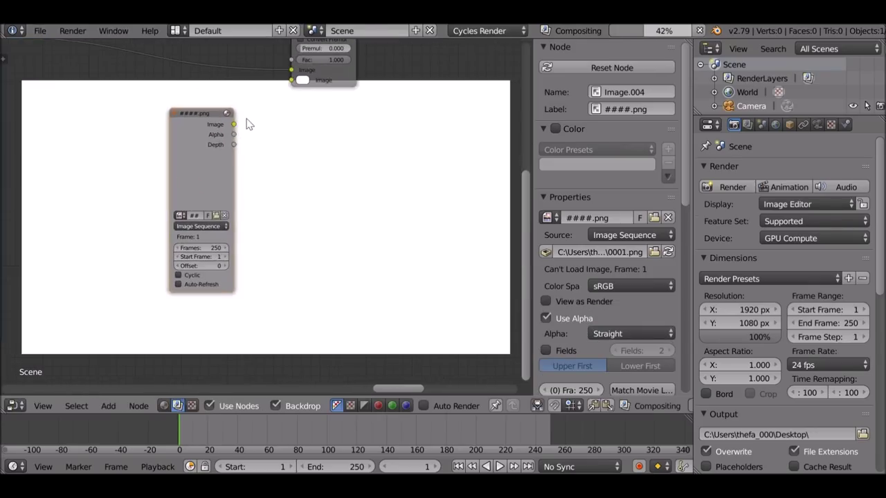
# - Link the boat sequence to the Alpha Over's second Image input and enable Convert Premul
pyautogui.moveTo(235, 124); pyautogui.dragTo(293, 81)
pyautogui.moveTo(178, 138); pyautogui.dragTo(89, 116)
pyautogui.moveTo(296, 91); pyautogui.dragTo(275, 131, button='middle')
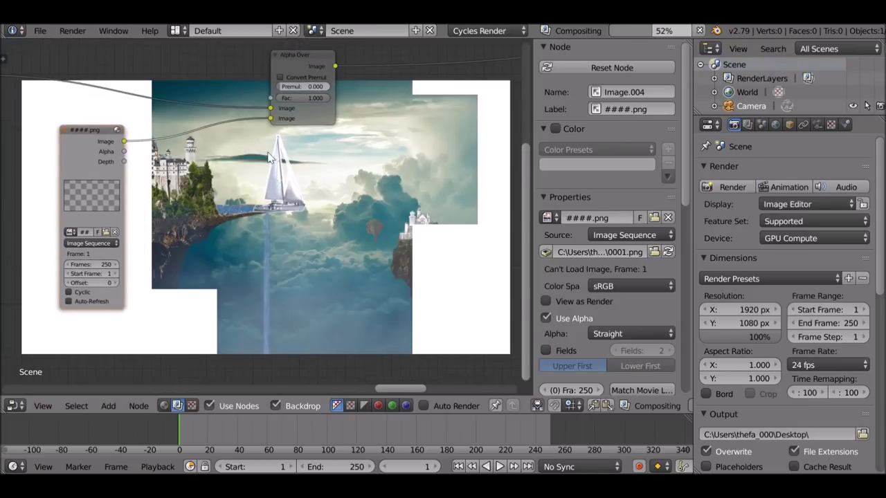
pyautogui.click(280, 77)
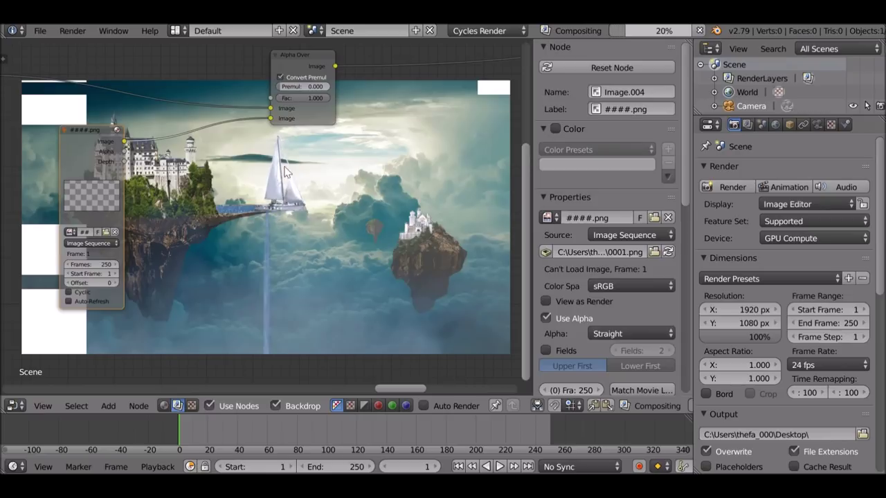
pyautogui.moveTo(277, 202); pyautogui.dragTo(283, 154, button='middle')
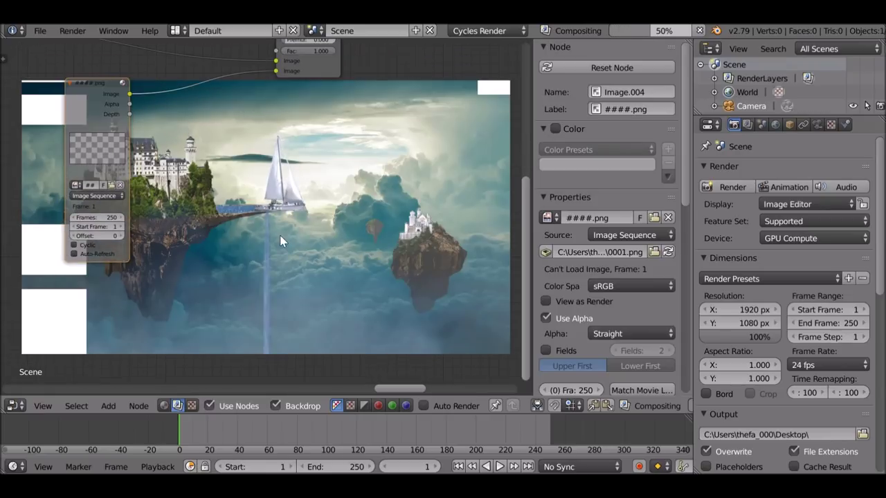
# - Go to frame 27 and insert a Transform node between the boat sequence and the Alpha Over
pyautogui.click(218, 425)
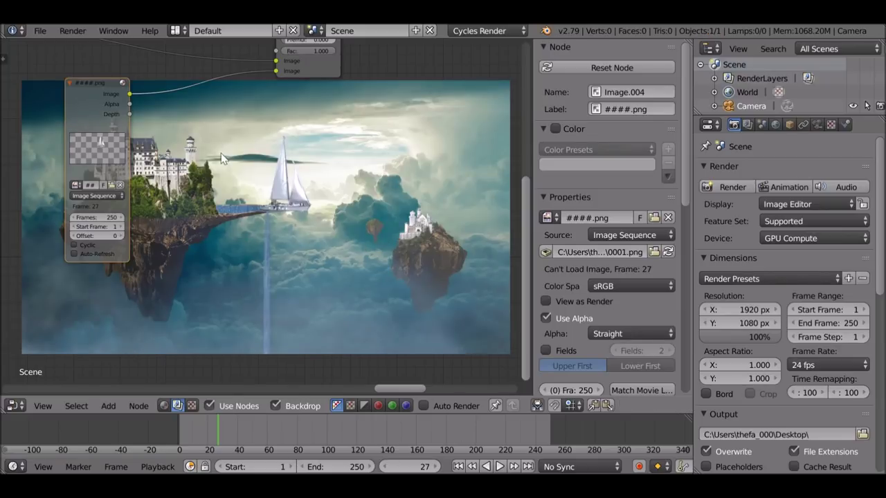
pyautogui.hotkey('shift', 'a')
pyautogui.moveTo(253, 332)
pyautogui.moveTo(236, 317)
pyautogui.click(304, 317)
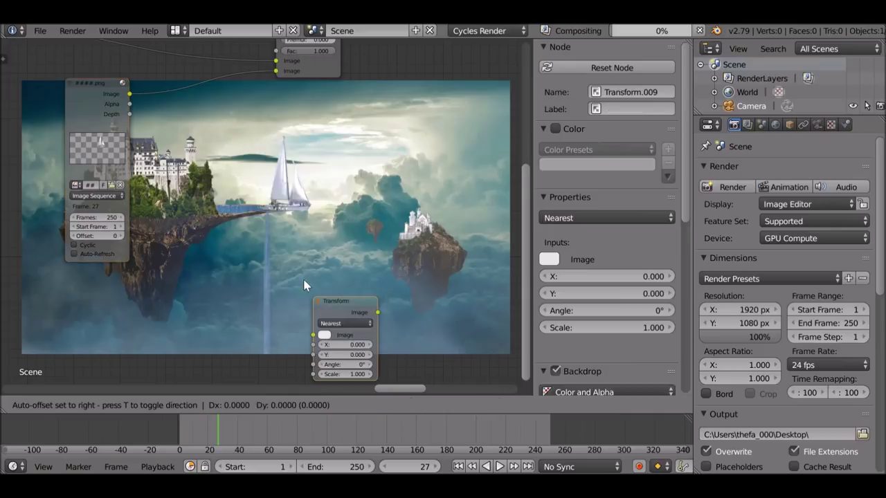
pyautogui.click(171, 78)
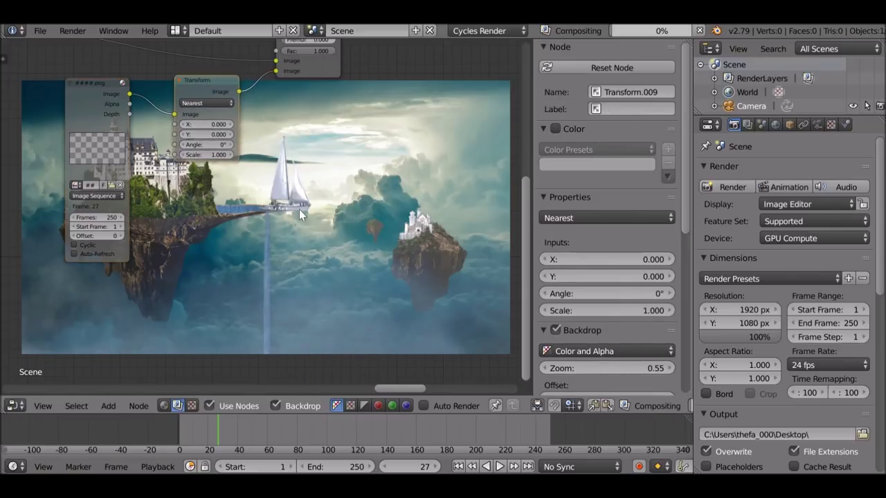
# - Insert a Flip node set to Flip X between the boat sequence and the Transform node
pyautogui.hotkey('shift', 'a')
pyautogui.moveTo(303, 212)
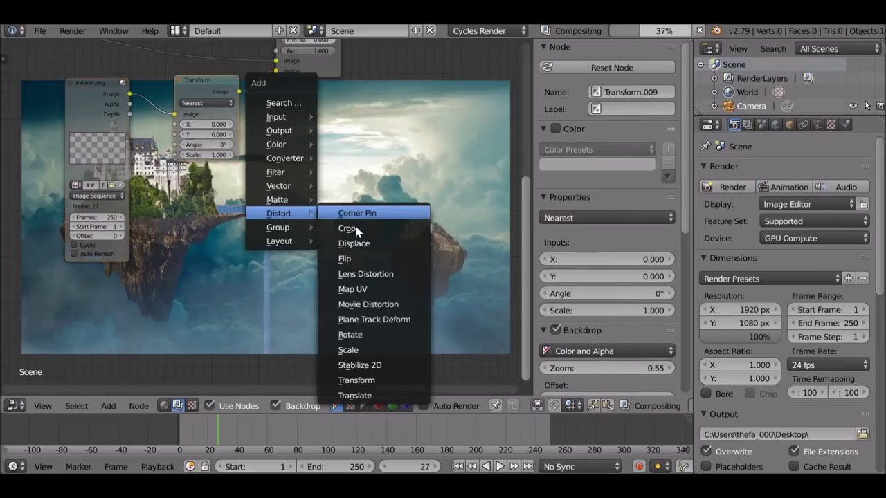
pyautogui.click(344, 258)
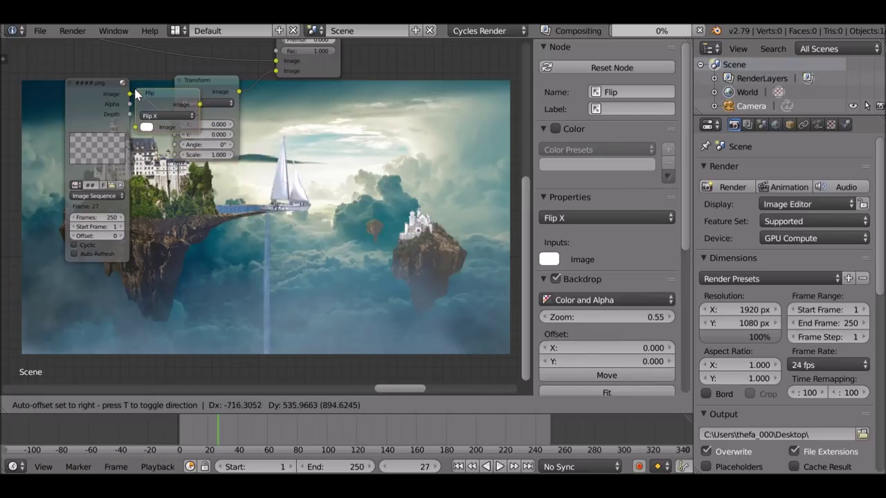
pyautogui.click(136, 93)
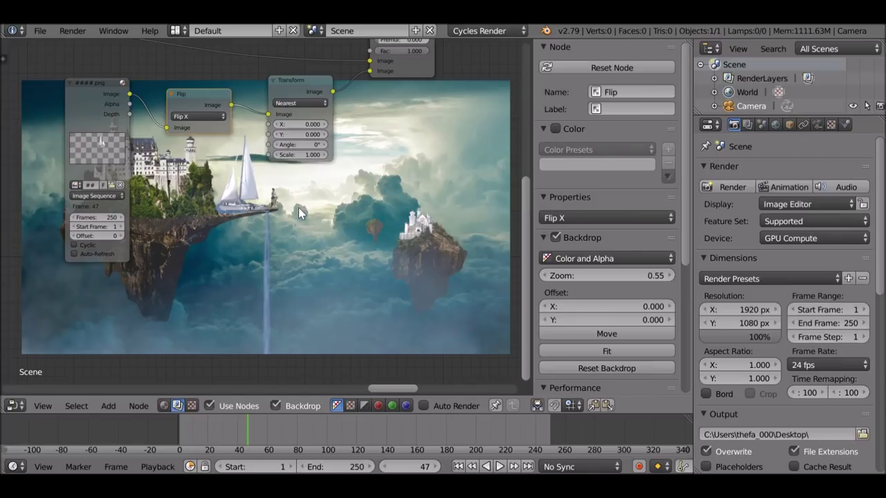
# - Scale the boat down in its Transform node and reposition it beside the small distant castle island
pyautogui.moveTo(277, 224); pyautogui.dragTo(261, 261, button='middle')
pyautogui.scroll(4, 260, 261)
pyautogui.moveTo(280, 113); pyautogui.dragTo(396, 113)
pyautogui.click(258, 155)
pyautogui.click(258, 155)
pyautogui.click(258, 155)
pyautogui.click(259, 155)
pyautogui.click(258, 155)
pyautogui.click(258, 155)
pyautogui.moveTo(276, 113); pyautogui.dragTo(308, 113)
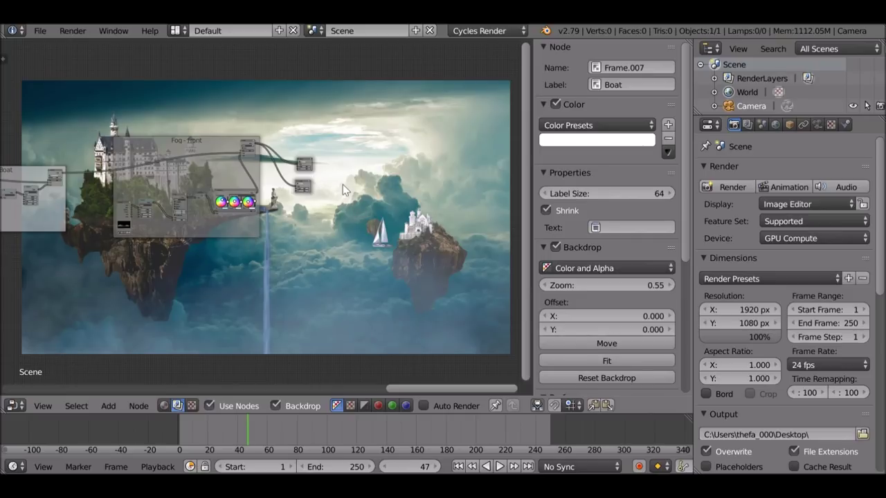
# - Move both output nodes together farther away from the "Fog - Front" frame
pyautogui.press('b')
pyautogui.moveTo(289, 142); pyautogui.dragTo(357, 222)
pyautogui.press('g')
pyautogui.click(12, 206)
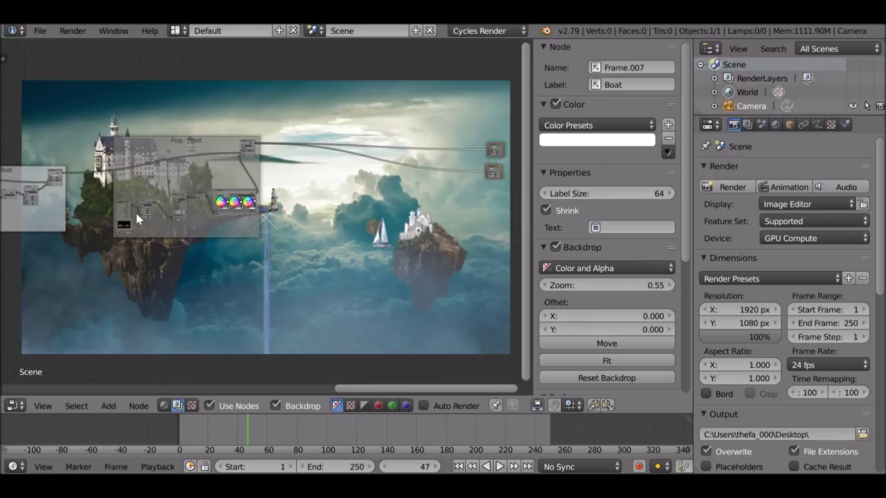
# - Insert a Mix node before the outputs and feed the "Fog - Front" result into both of its Image inputs
pyautogui.moveTo(212, 213); pyautogui.dragTo(131, 233, button='middle')
pyautogui.hotkey('shift', 'a')
pyautogui.moveTo(262, 219)
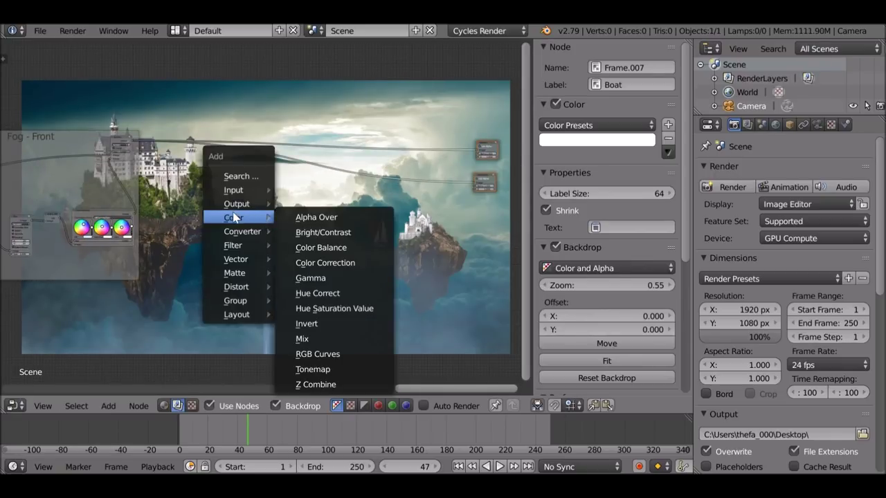
pyautogui.click(303, 339)
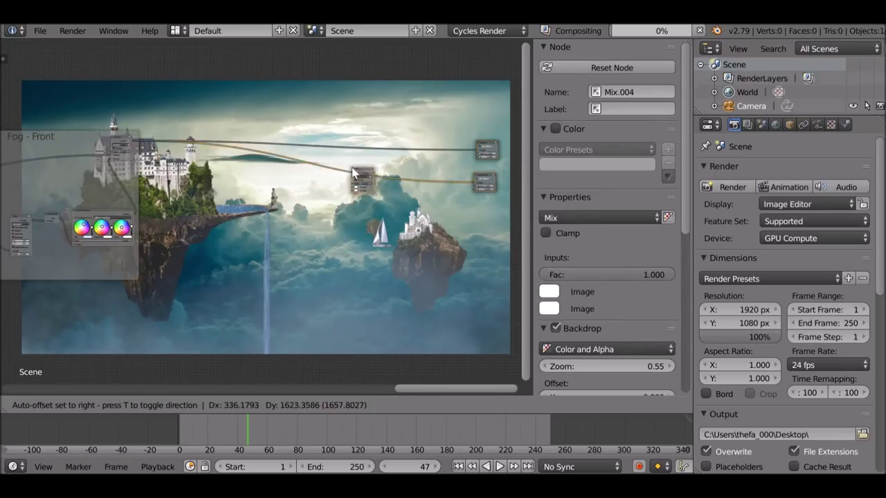
pyautogui.click(353, 171)
pyautogui.moveTo(178, 179); pyautogui.dragTo(206, 185, button='middle')
pyautogui.scroll(-3, 206, 185)
pyautogui.moveTo(36, 118); pyautogui.dragTo(364, 191)
# - Add a Sun Beams node on the link into the new Mix node's second Image input
pyautogui.scroll(1, 243, 207)
pyautogui.hotkey('shift', 'a')
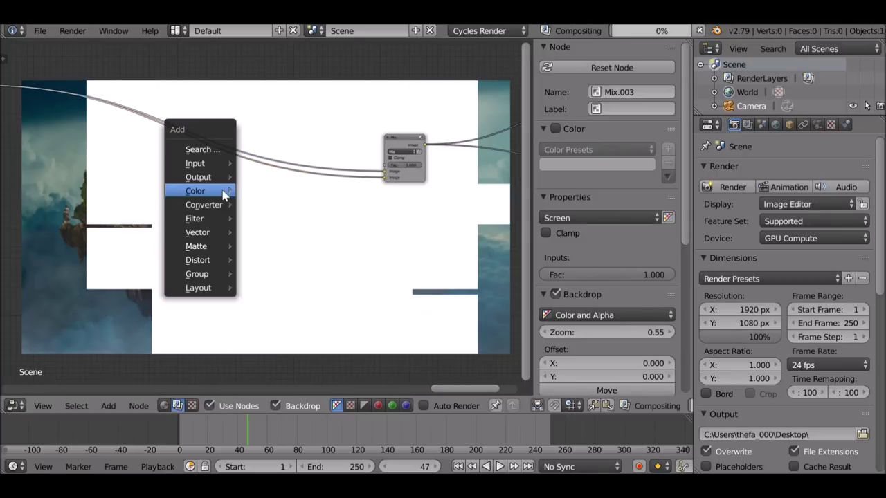
pyautogui.moveTo(202, 221)
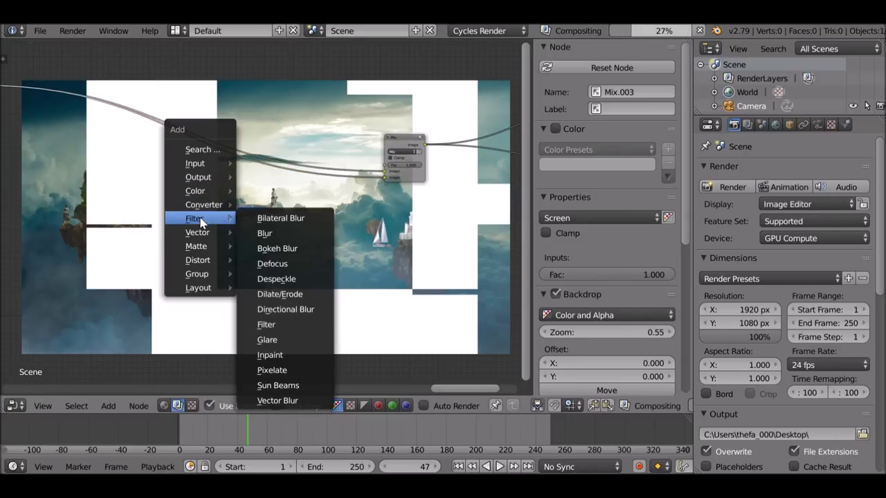
pyautogui.click(278, 385)
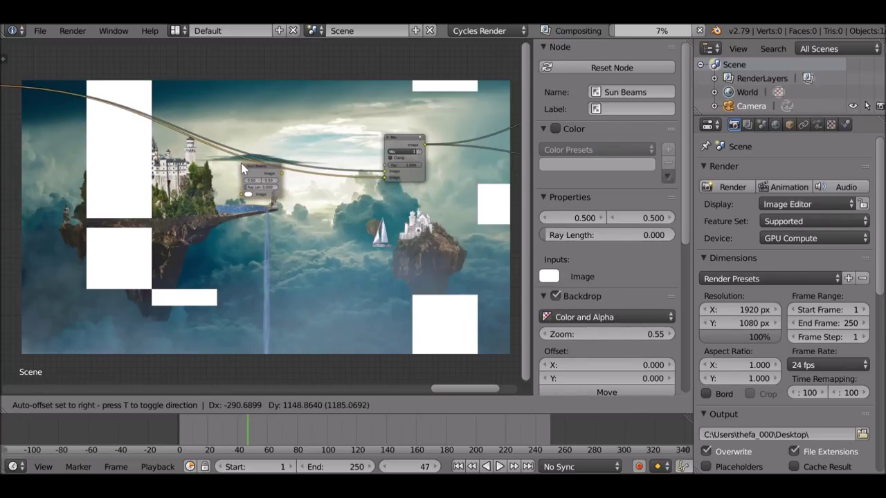
pyautogui.click(241, 162)
pyautogui.moveTo(248, 163); pyautogui.dragTo(242, 183)
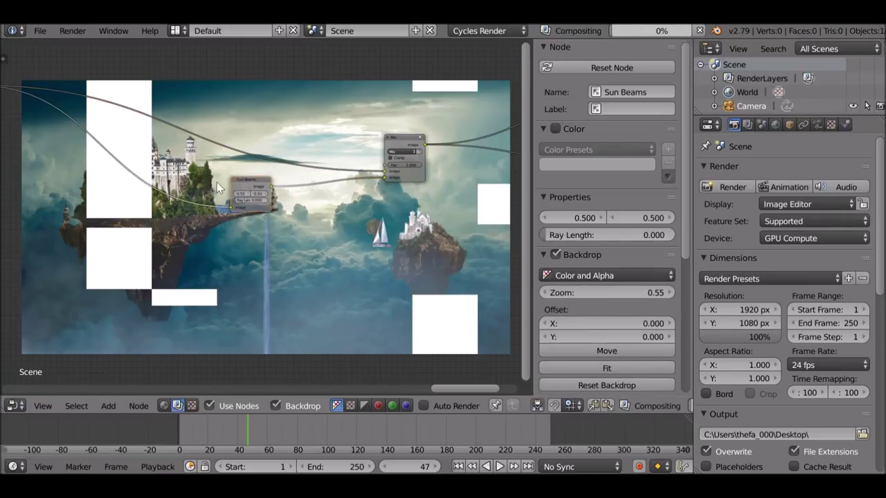
# - Set the Sun Beams ray length to 0.333 and the vertical source coordinate to 0.60
pyautogui.scroll(1, 256, 192)
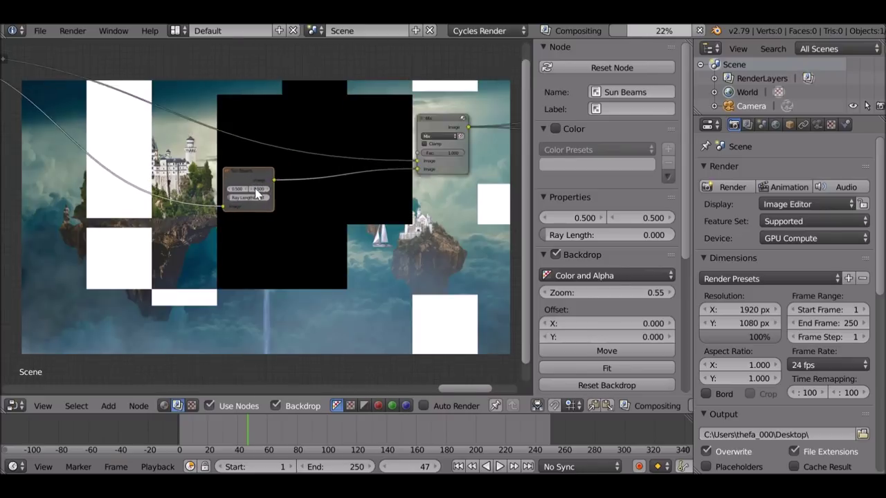
pyautogui.scroll(2, 252, 204)
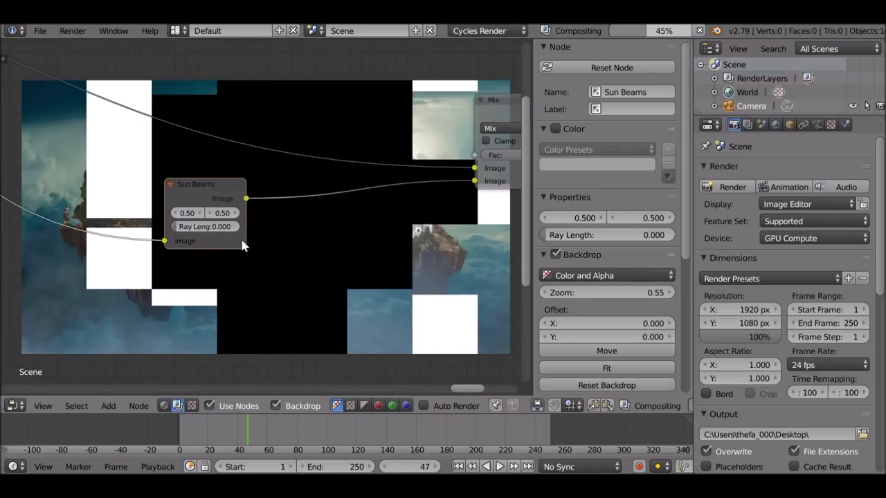
pyautogui.moveTo(177, 228); pyautogui.dragTo(199, 228)
pyautogui.moveTo(221, 229); pyautogui.dragTo(172, 209, button='middle')
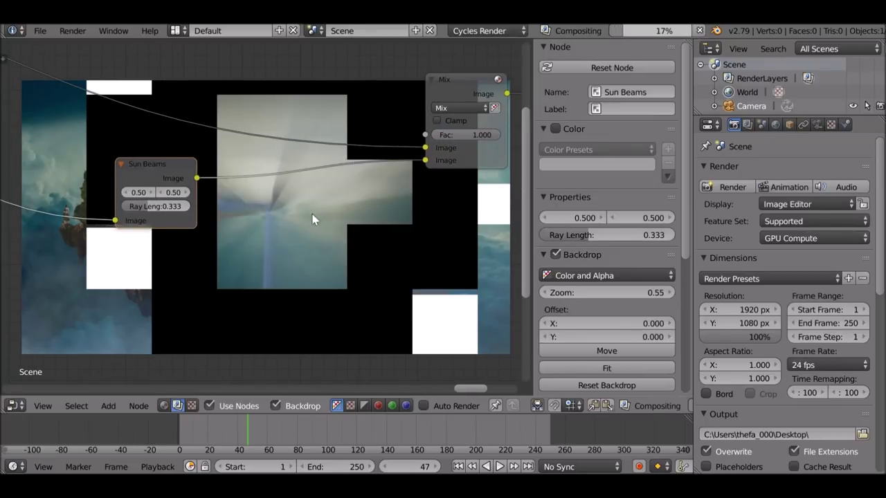
pyautogui.click(185, 194)
pyautogui.click(185, 193)
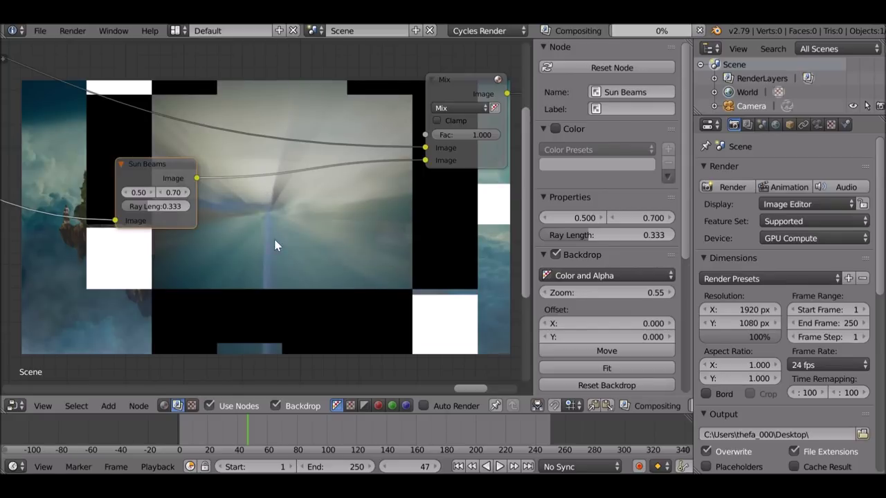
pyautogui.click(160, 193)
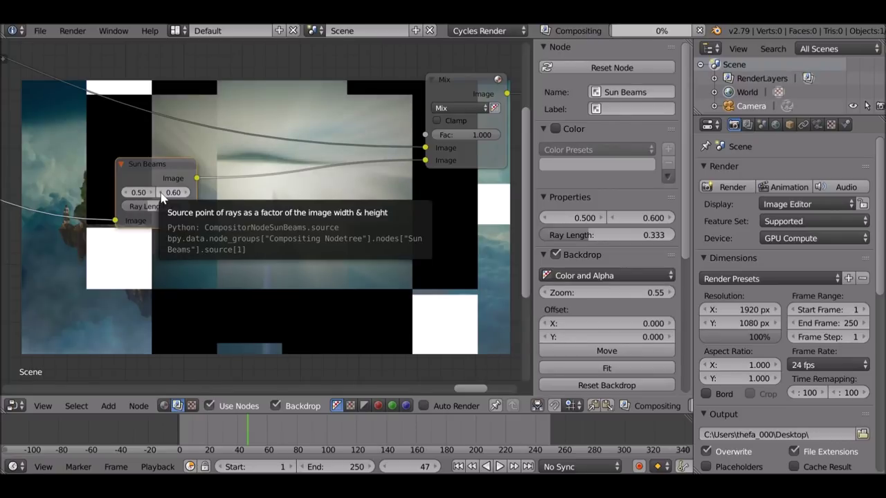
# - Insert an RGB Curves node on the link between the Sun Beams node and the Mix node
pyautogui.moveTo(258, 220); pyautogui.dragTo(229, 187, button='middle')
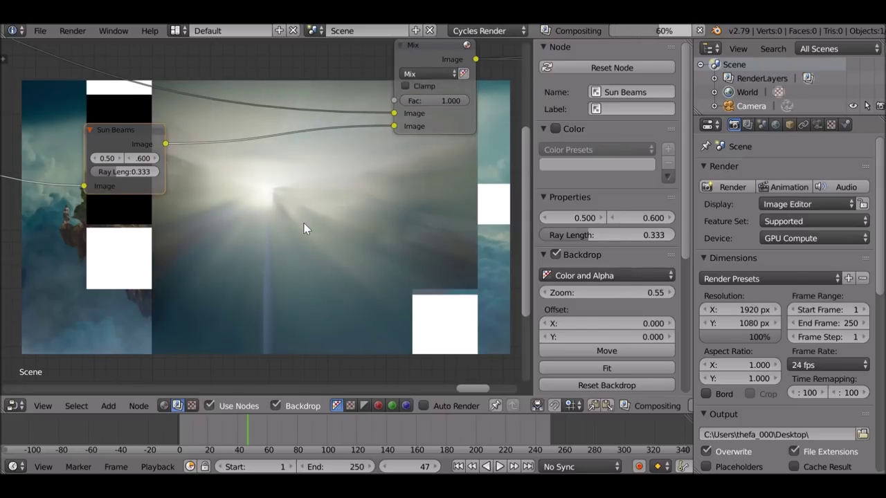
pyautogui.hotkey('shift', 'a')
pyautogui.moveTo(291, 197)
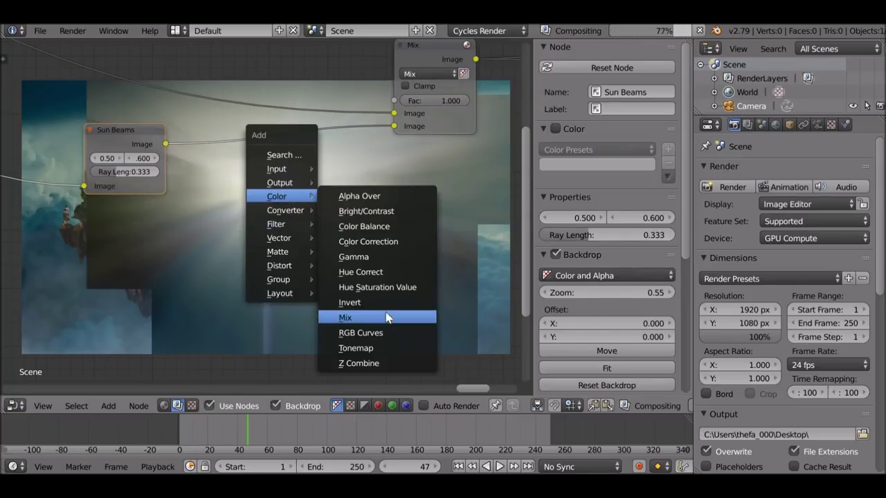
pyautogui.click(388, 332)
pyautogui.click(203, 123)
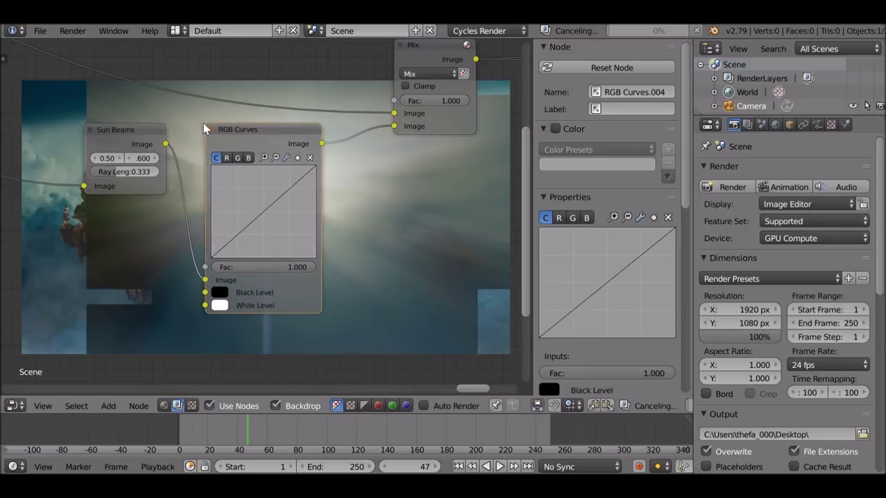
# - Shape the new RGB Curves into an S-curve with points at about X 0.596, Y 0.671 and X 0.337, Y 0.267
pyautogui.moveTo(295, 177); pyautogui.dragTo(231, 146, button='middle')
pyautogui.moveTo(216, 172); pyautogui.dragTo(217, 166)
pyautogui.moveTo(169, 184); pyautogui.dragTo(167, 177)
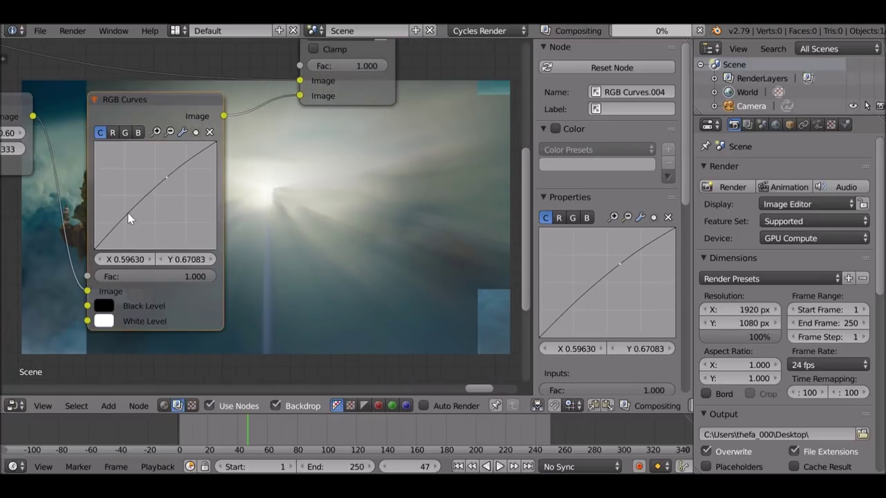
pyautogui.moveTo(128, 218); pyautogui.dragTo(136, 221)
pyautogui.scroll(-1, 309, 229)
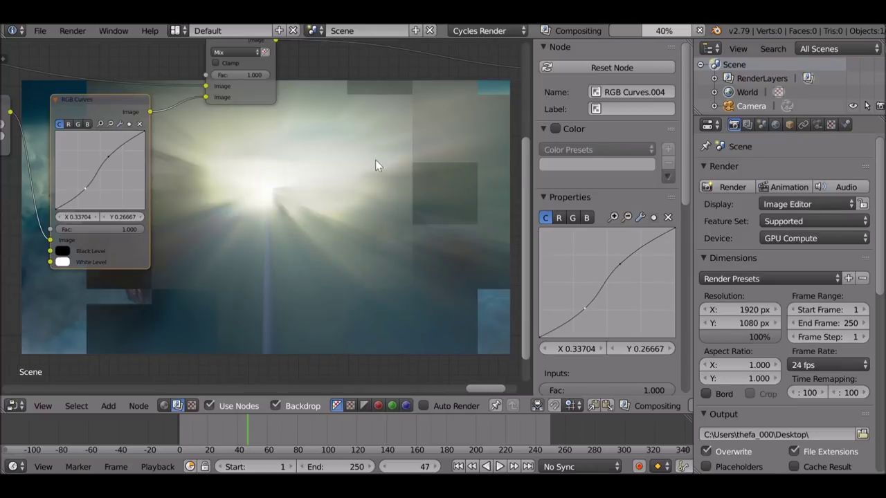
# - Set the sun beams Mix node to Screen with a factor of 0.448, spacing it farther from the RGB Curves node
pyautogui.moveTo(311, 166); pyautogui.dragTo(318, 242, button='middle')
pyautogui.moveTo(248, 111); pyautogui.dragTo(274, 106)
pyautogui.click(269, 123)
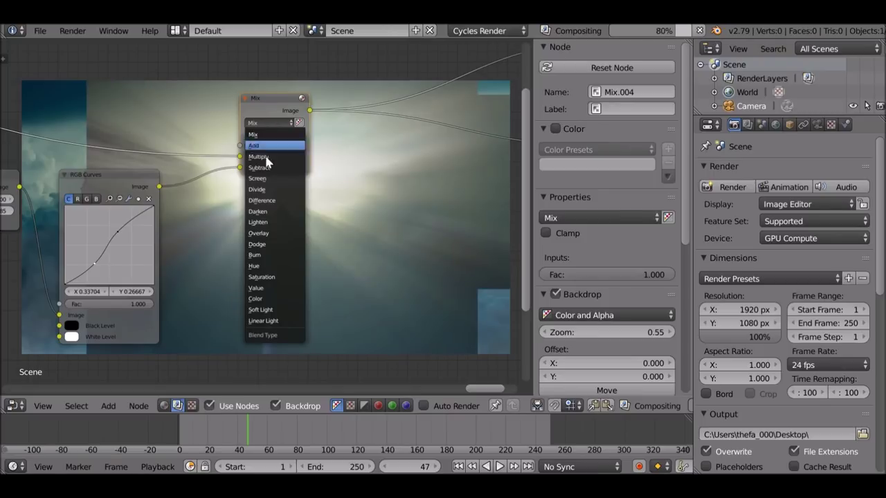
pyautogui.click(258, 178)
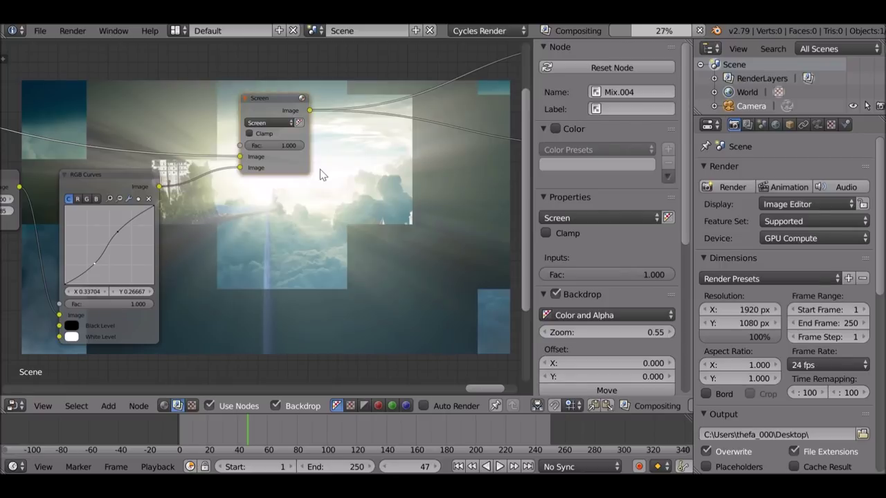
pyautogui.moveTo(320, 174); pyautogui.dragTo(310, 134, button='middle')
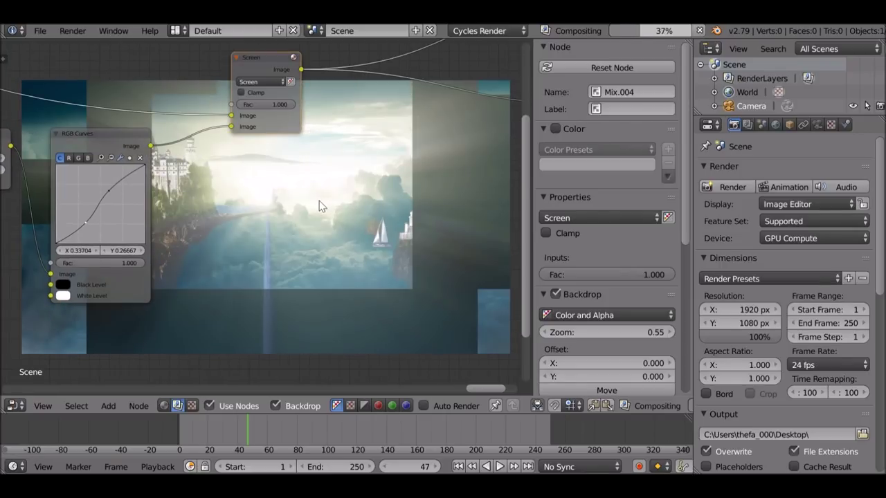
pyautogui.moveTo(319, 201); pyautogui.dragTo(292, 253, button='middle')
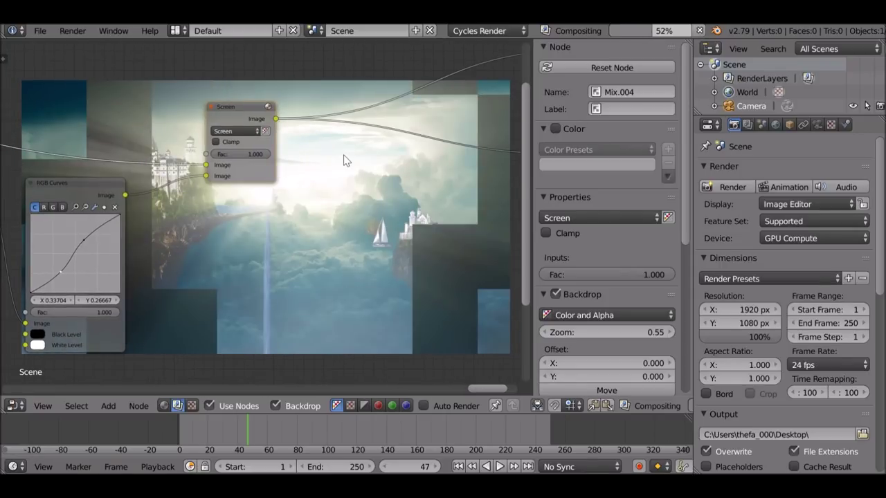
pyautogui.moveTo(232, 108); pyautogui.dragTo(282, 107)
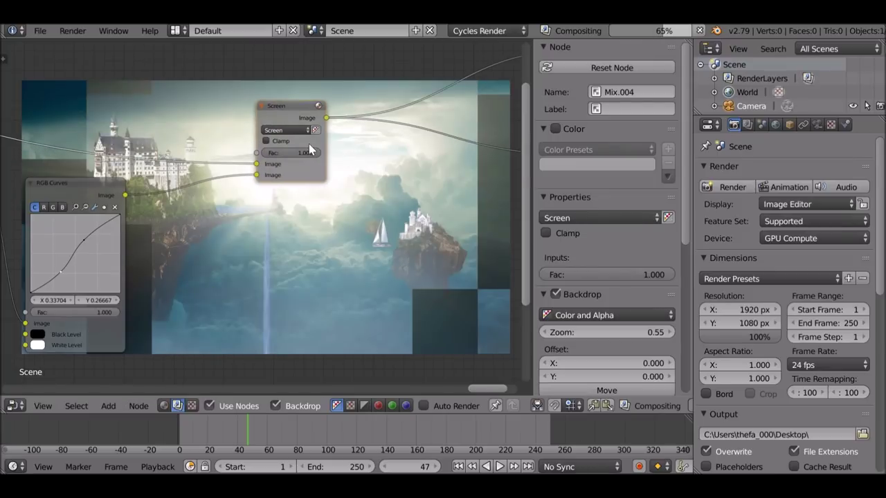
pyautogui.moveTo(312, 149); pyautogui.dragTo(270, 150)
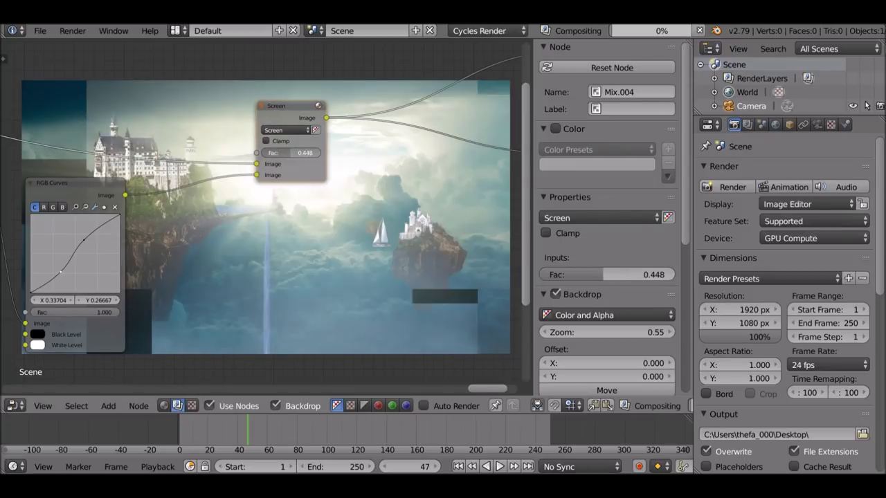
# - Insert a Color Balance node between the Screen node and both outputs, and move the Viewer node farther away from it
pyautogui.moveTo(298, 221); pyautogui.dragTo(229, 156, button='middle')
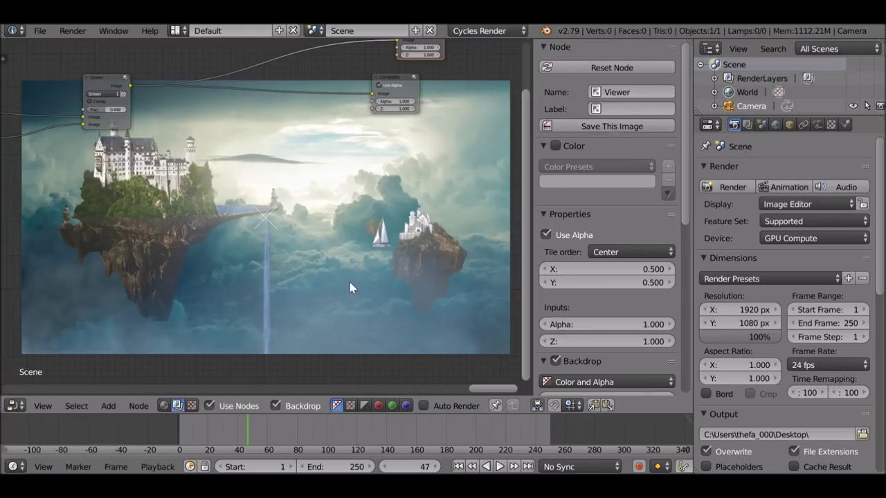
pyautogui.hotkey('shift', 'a')
pyautogui.moveTo(307, 212)
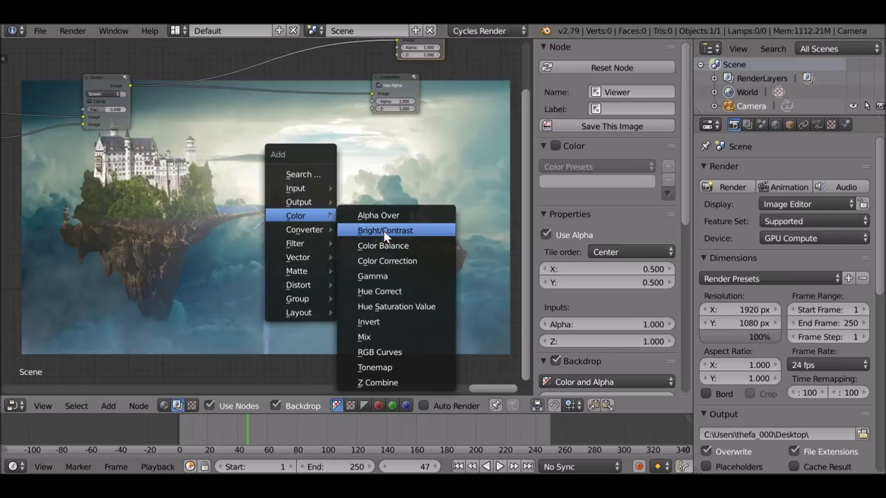
pyautogui.click(387, 247)
pyautogui.click(358, 145)
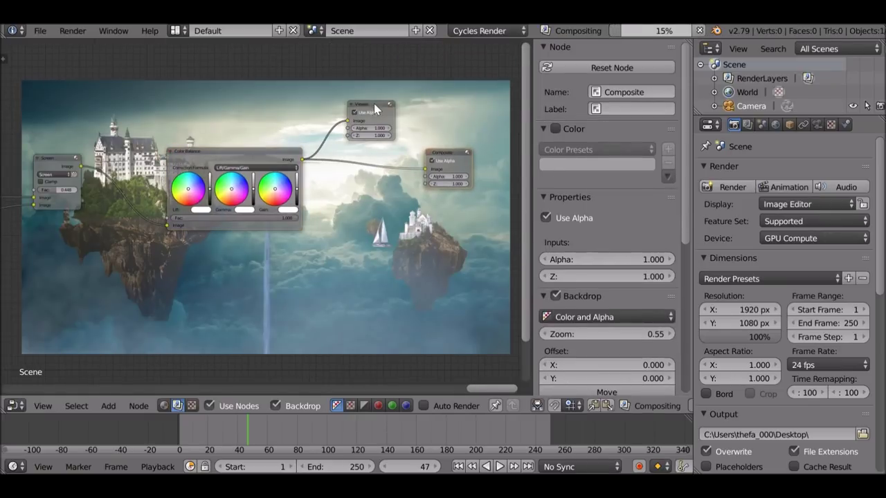
pyautogui.moveTo(375, 109); pyautogui.dragTo(464, 93)
# - Grade the image with Color Balance, shifting lift and gamma slightly toward cyan and gain slightly toward orange
pyautogui.scroll(11, 265, 218)
pyautogui.moveTo(254, 219); pyautogui.dragTo(329, 212, button='middle')
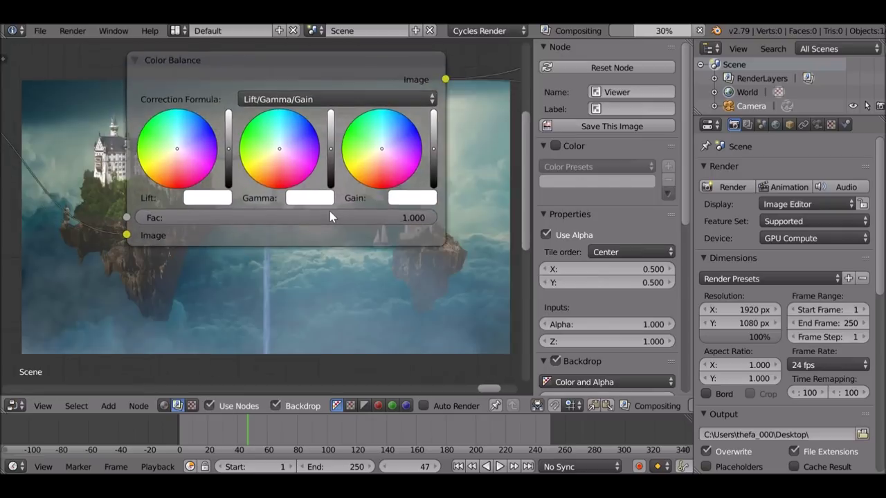
pyautogui.scroll(2, 329, 211)
pyautogui.moveTo(157, 138); pyautogui.dragTo(158, 131)
pyautogui.moveTo(277, 139); pyautogui.dragTo(271, 135)
pyautogui.moveTo(334, 304); pyautogui.dragTo(208, 158, button='middle')
pyautogui.moveTo(251, 242); pyautogui.dragTo(215, 355, button='middle')
pyautogui.moveTo(241, 99); pyautogui.dragTo(240, 104)
pyautogui.moveTo(372, 223); pyautogui.dragTo(218, 136, button='middle')
pyautogui.moveTo(294, 250); pyautogui.dragTo(159, 243, button='middle')
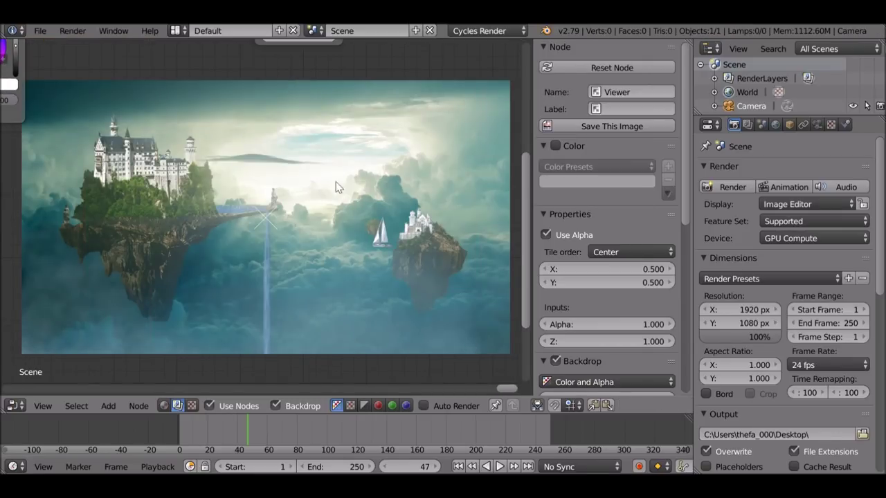
# - Set the render output format to FFmpeg video and apply the h264 in MP4 encoding preset
pyautogui.scroll(-6, 833, 279)
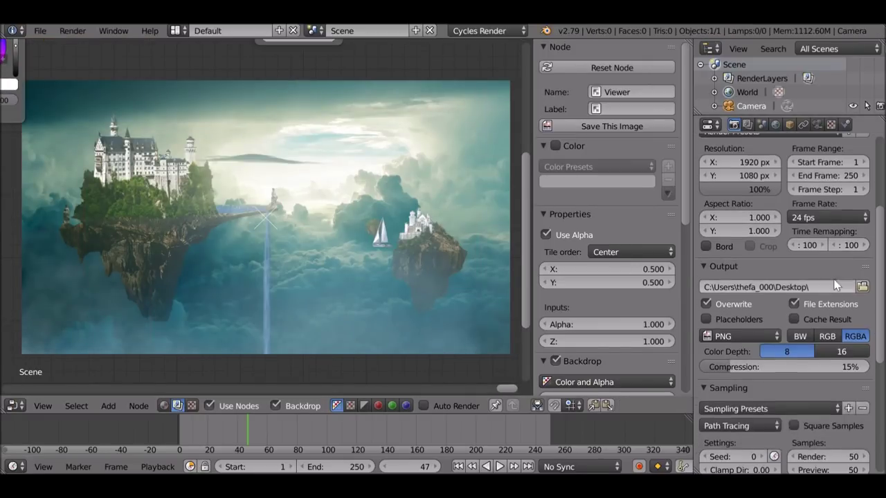
pyautogui.click(724, 298)
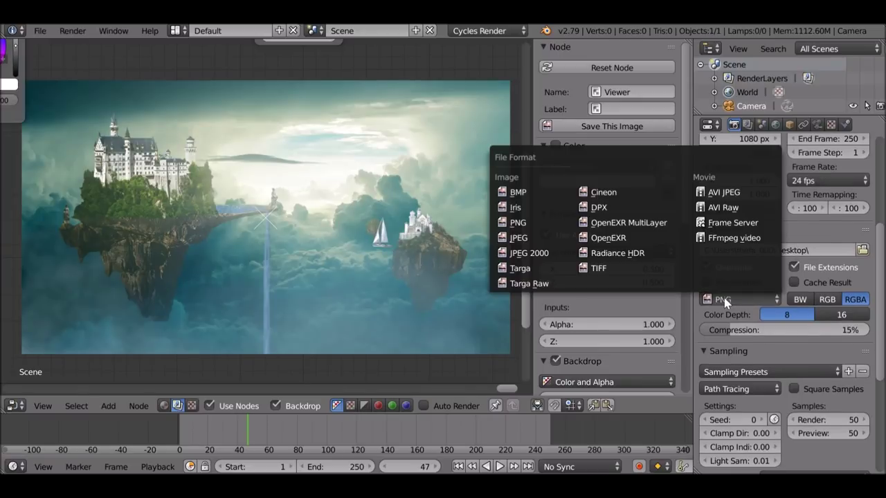
pyautogui.click(740, 239)
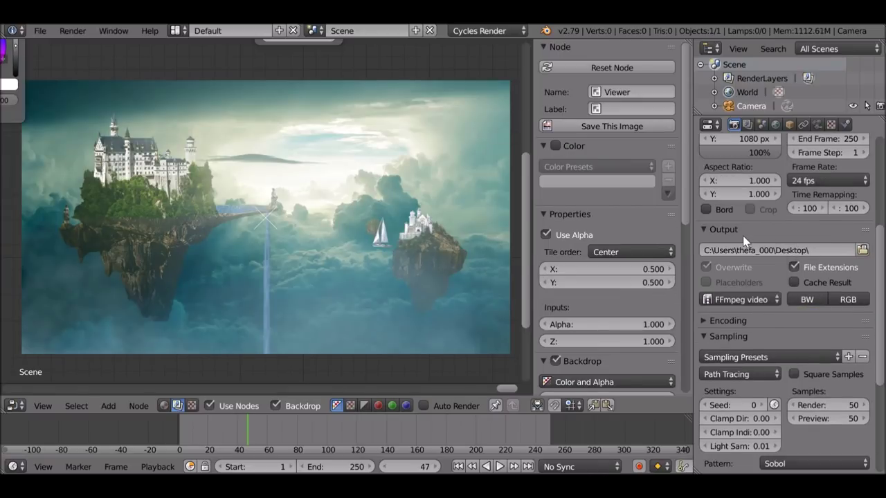
pyautogui.scroll(-2, 704, 284)
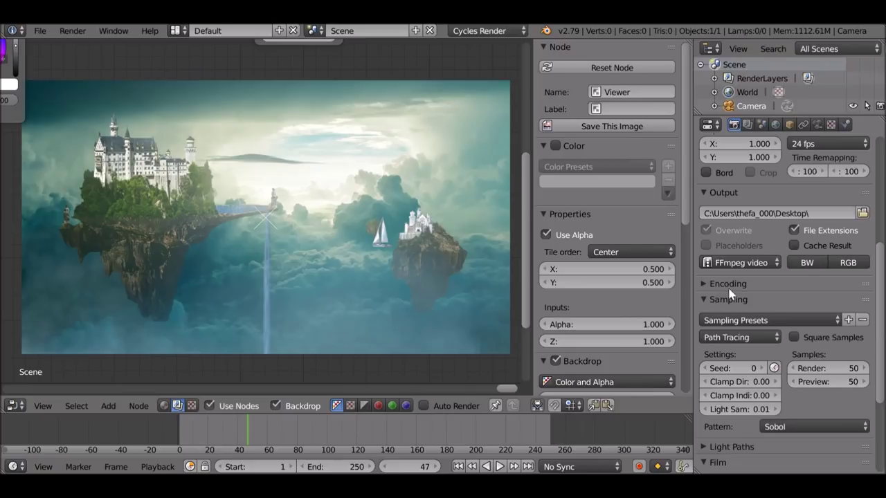
pyautogui.click(725, 286)
pyautogui.scroll(-1, 716, 287)
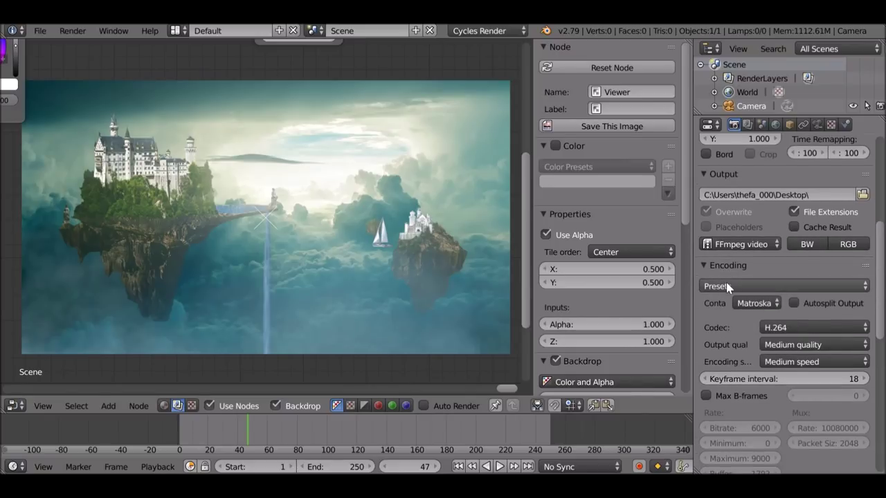
pyautogui.click(726, 284)
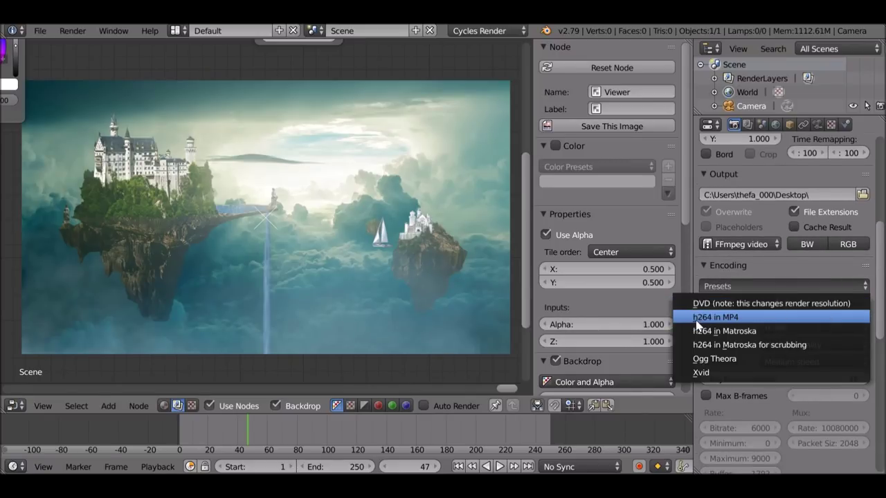
pyautogui.click(764, 318)
pyautogui.scroll(-2, 765, 325)
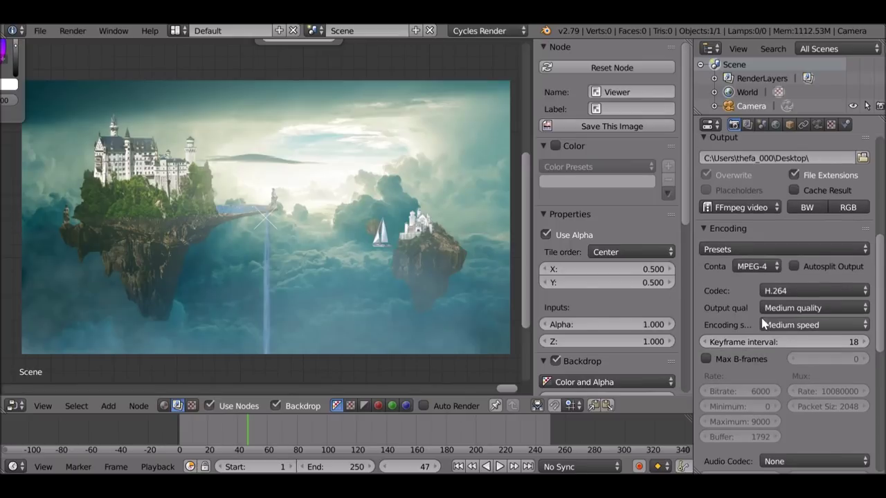
# - Examine the render output folder in the file browser, and return to the main render settings
pyautogui.scroll(4, 789, 304)
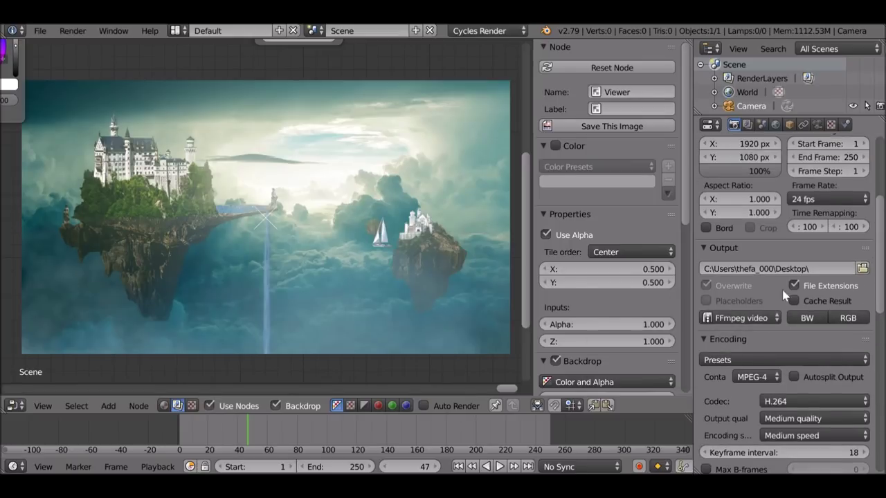
pyautogui.click(862, 268)
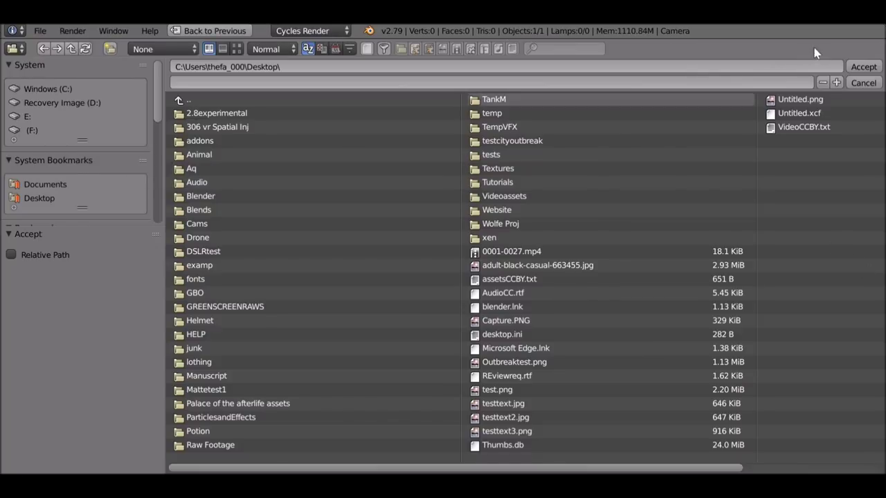
pyautogui.click(860, 83)
pyautogui.scroll(3, 750, 297)
pyautogui.scroll(2, 751, 291)
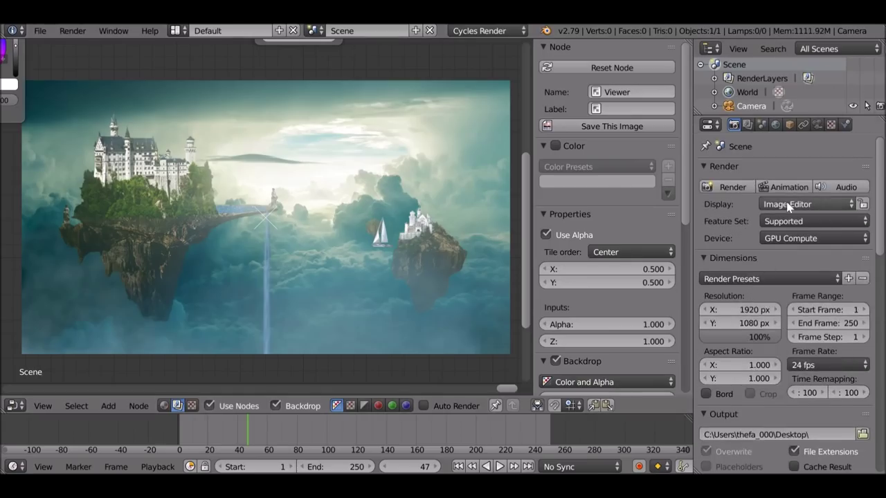